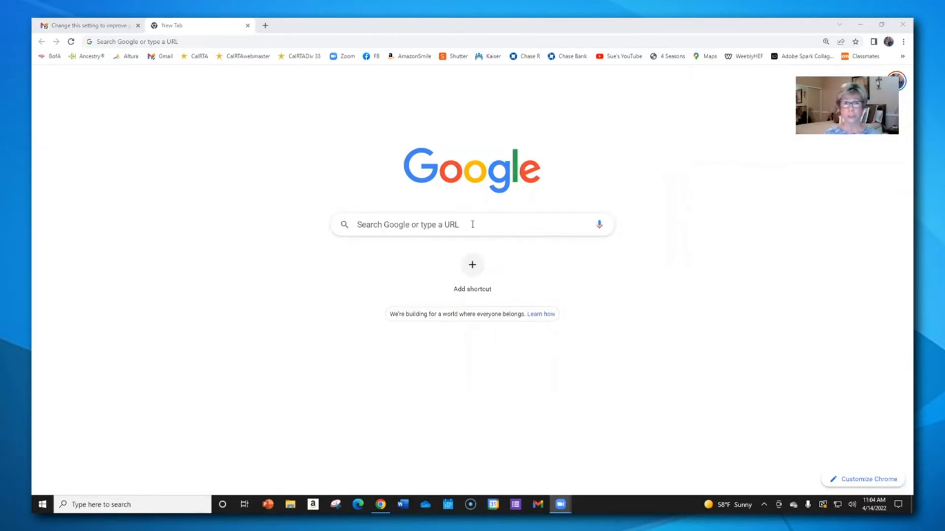
Search Google for "create google account" and open the Create a Google Account support article.
click(400, 225)
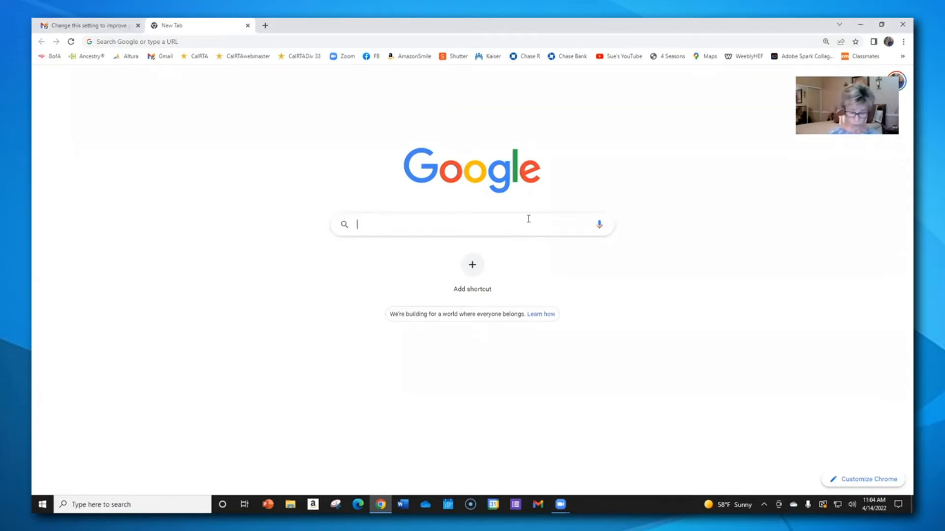
text(Cre)
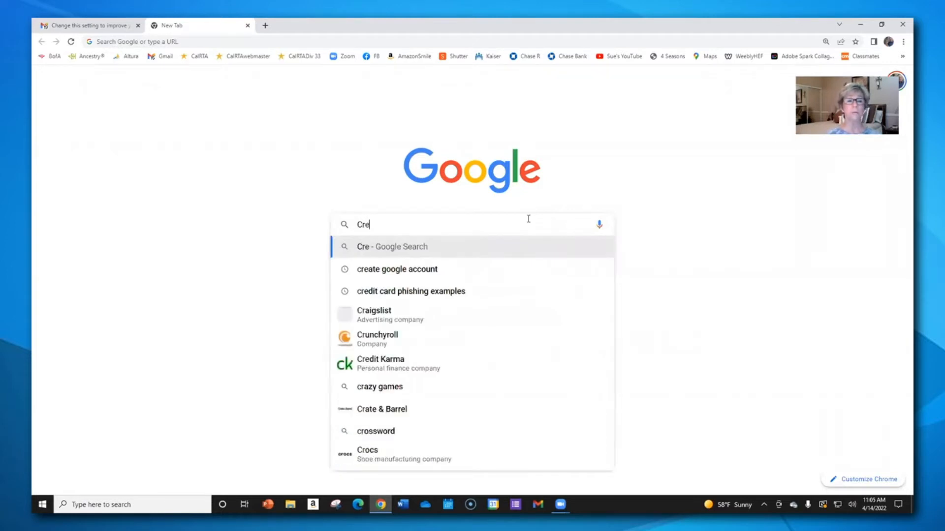
text(ate goog)
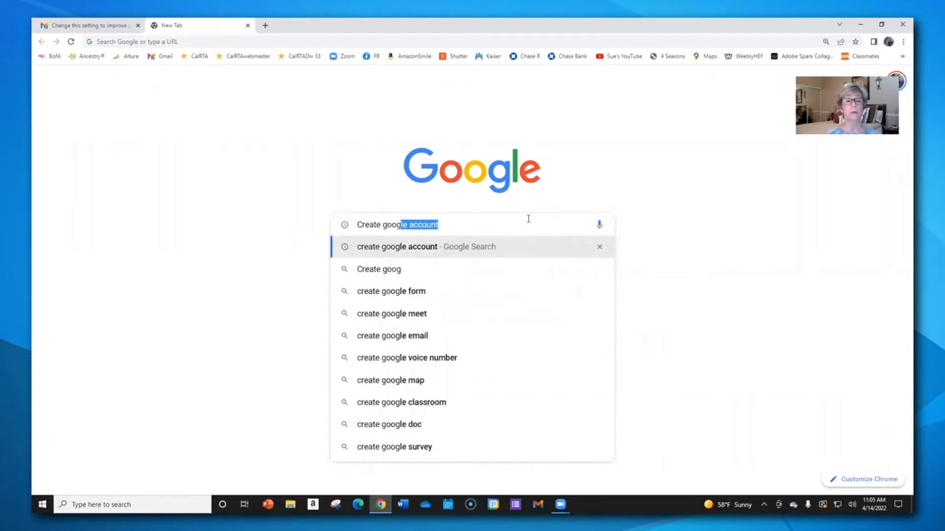
text(le accou)
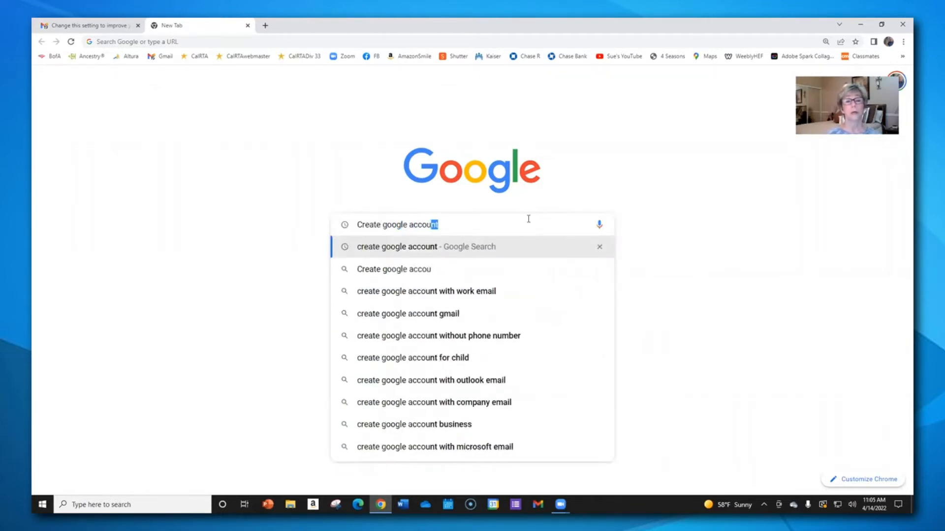
text(nt)
key(Return)
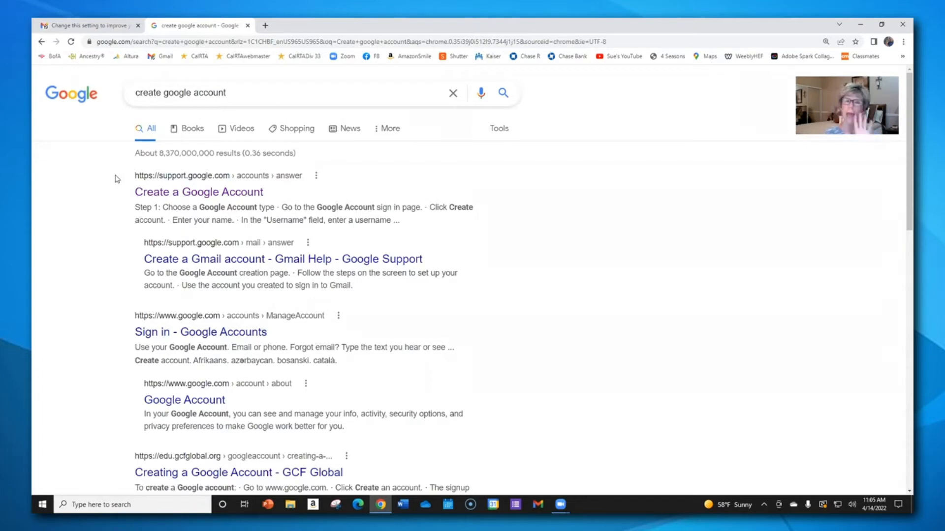
click(203, 197)
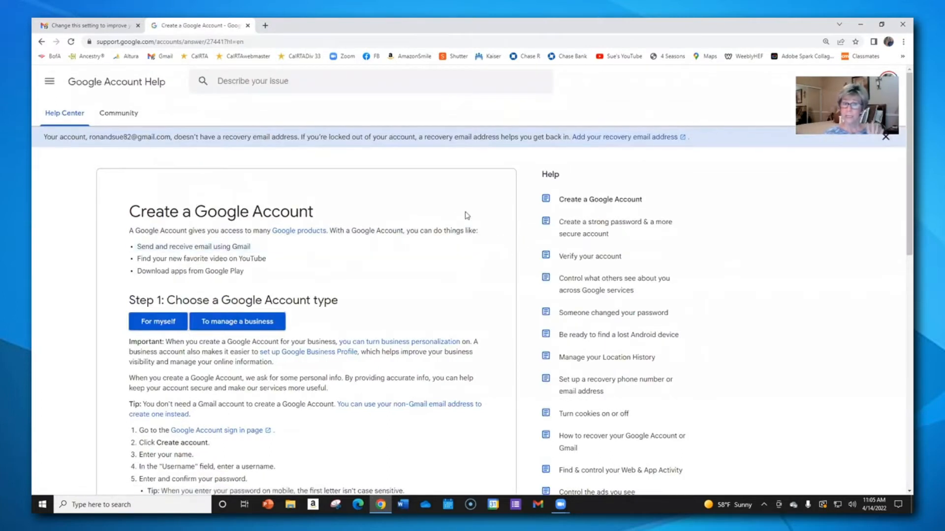
Read the article's instructions on choosing an account type and using an existing email address, highlighting the existing email heading.
scroll(435, 197, down, 1)
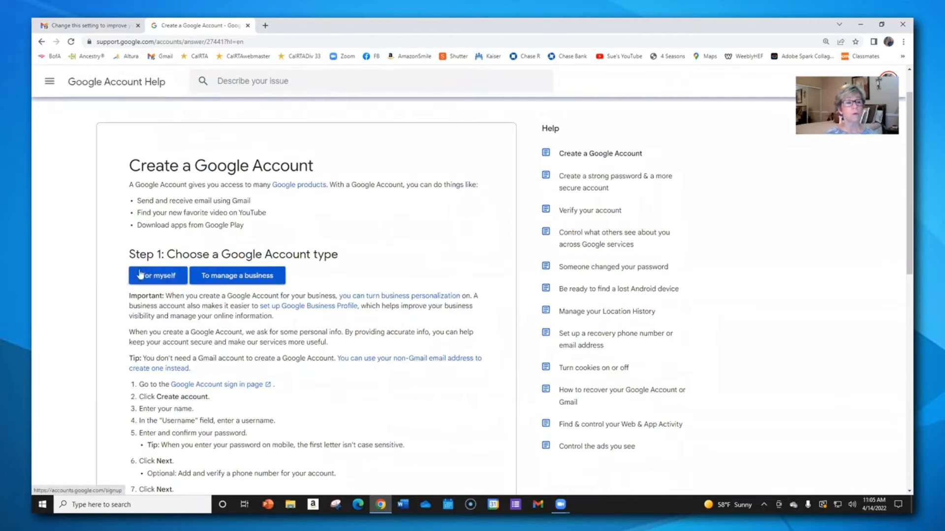
scroll(156, 276, down, 2)
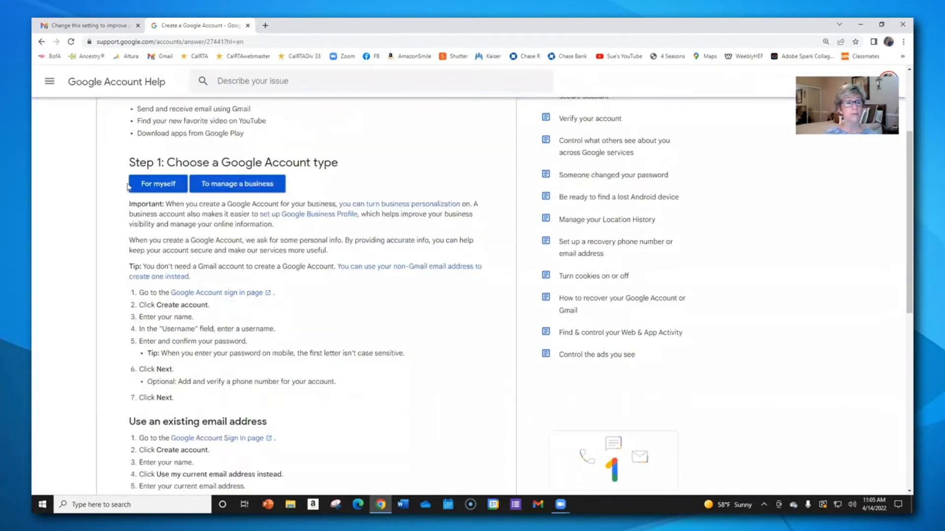
scroll(92, 251, down, 3)
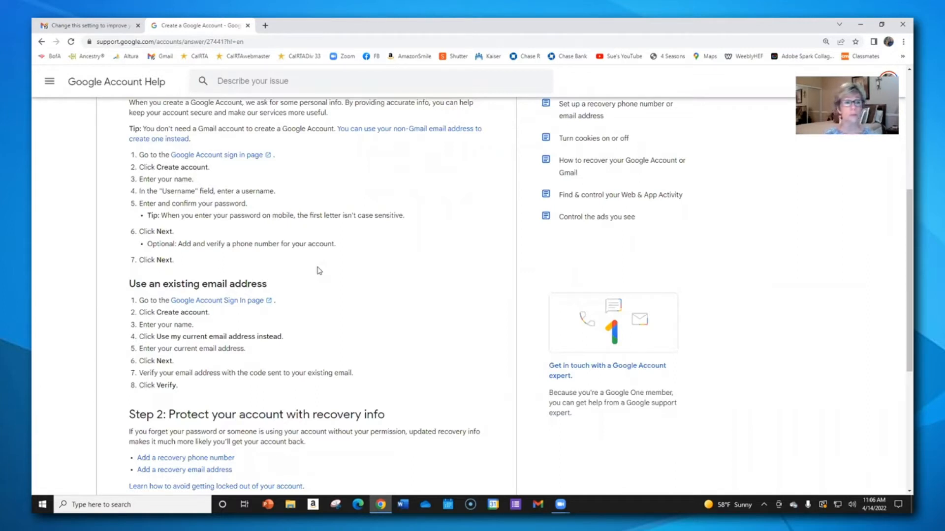
scroll(319, 270, down, 1)
drag(129, 237, 275, 240)
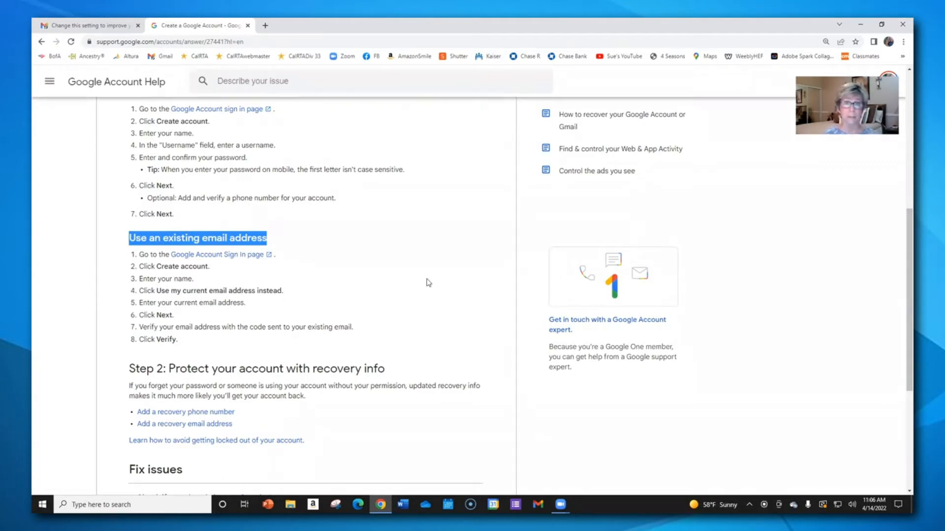
scroll(429, 289, up, 4)
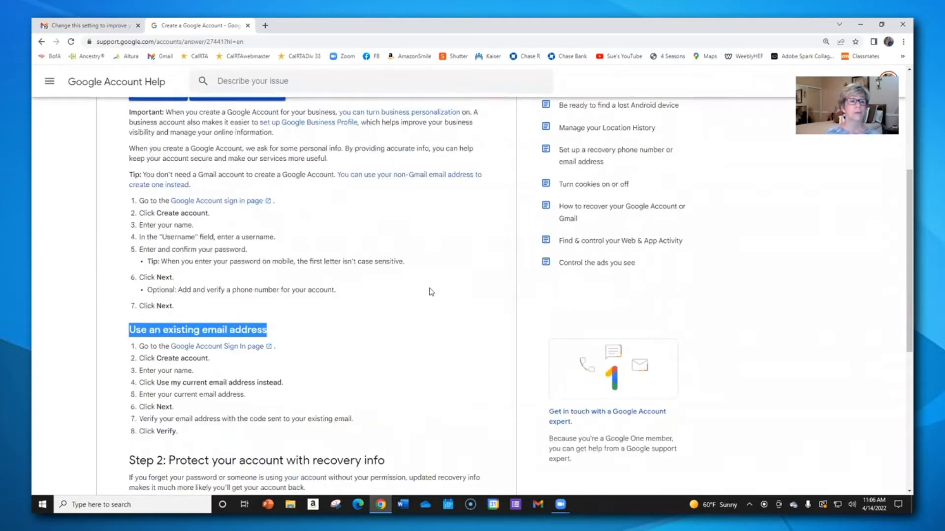
scroll(428, 289, up, 1)
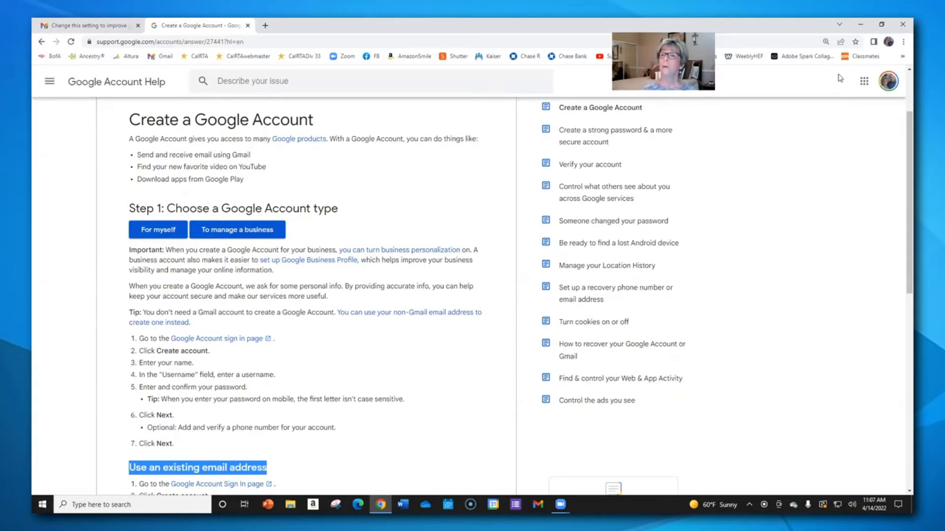
Enlarge the help page to 200% or more and reduce it again to a comfortable reading size.
key(ctrl+plus)
key(ctrl+plus)
key(ctrl+plus)
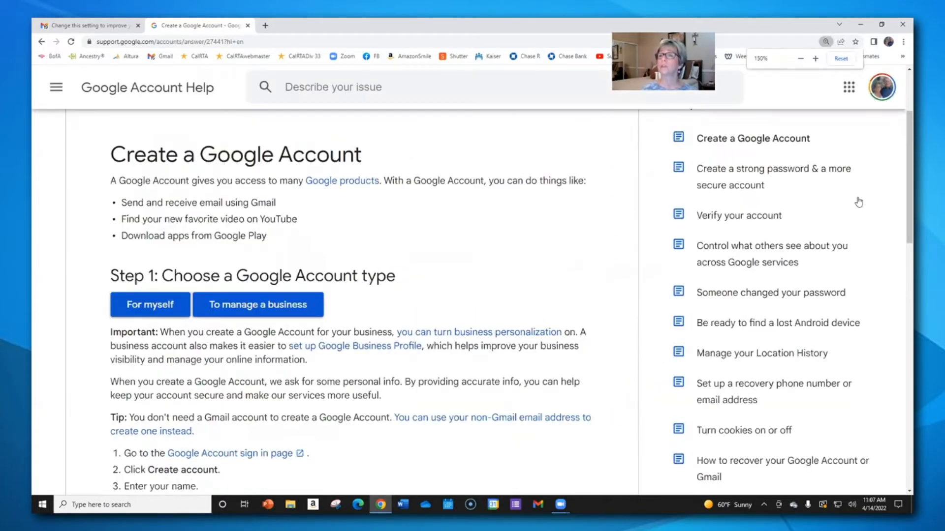
key(ctrl+plus)
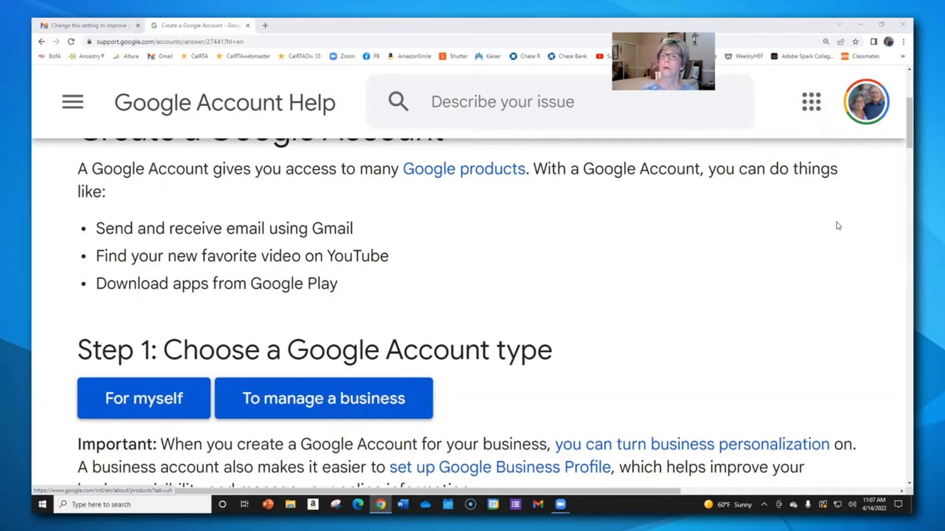
key(ctrl+plus)
key(ctrl+plus)
key(ctrl+minus)
key(ctrl+minus)
key(ctrl+minus)
key(ctrl+minus)
key(ctrl+minus)
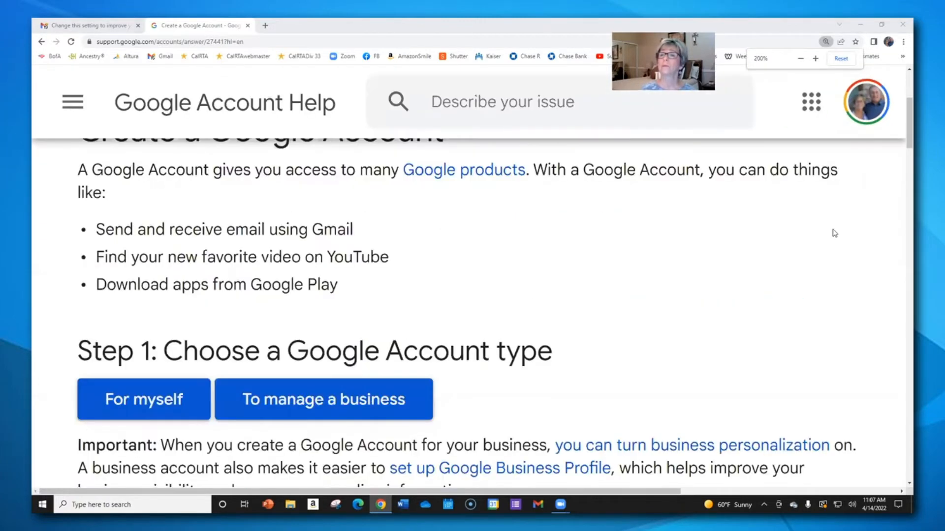
key(ctrl+minus)
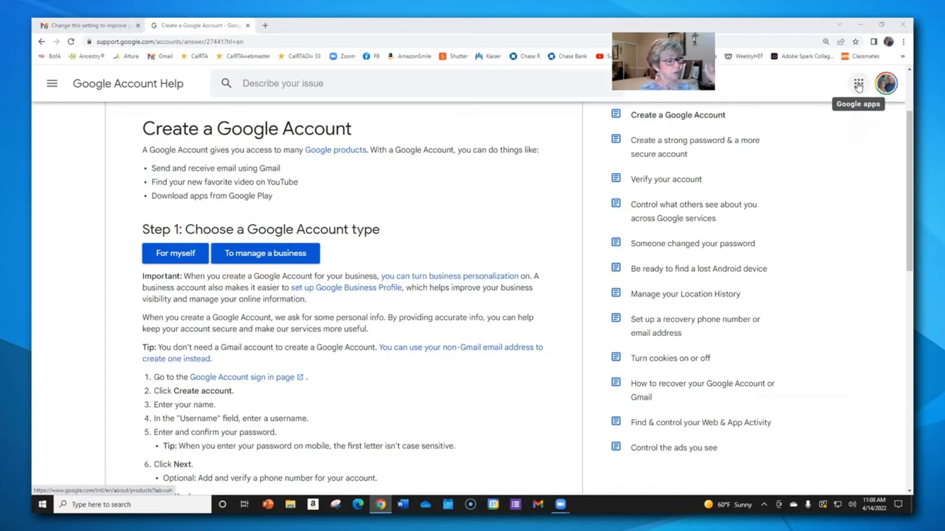
Look through the list of Google apps and open Google Drive.
click(859, 87)
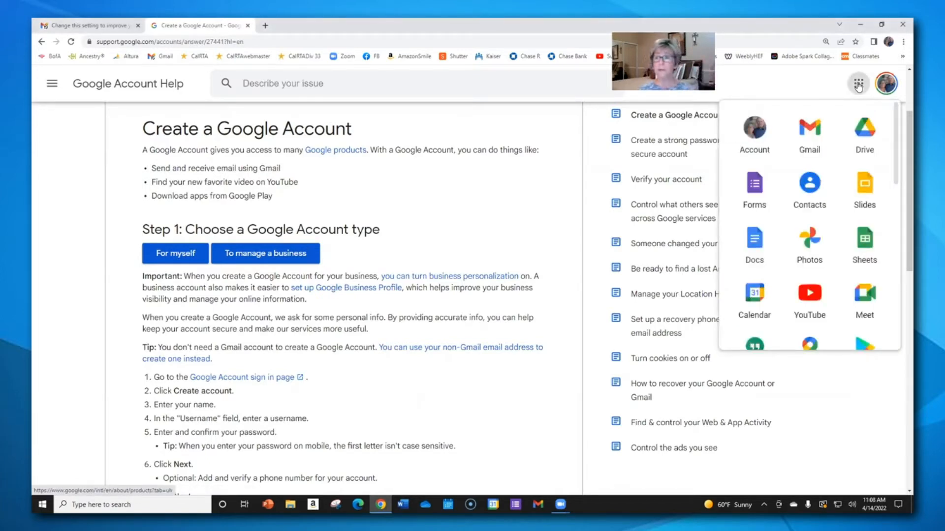
scroll(791, 166, down, 4)
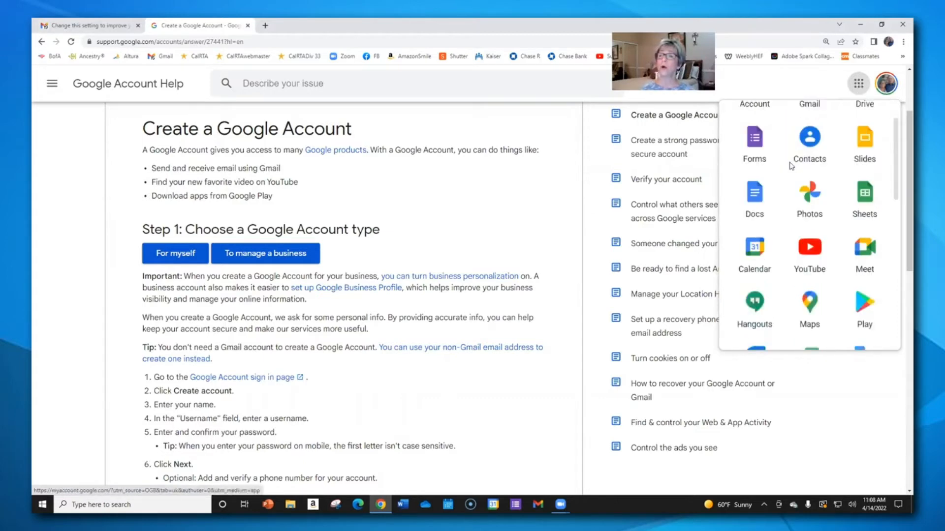
scroll(842, 190, down, 10)
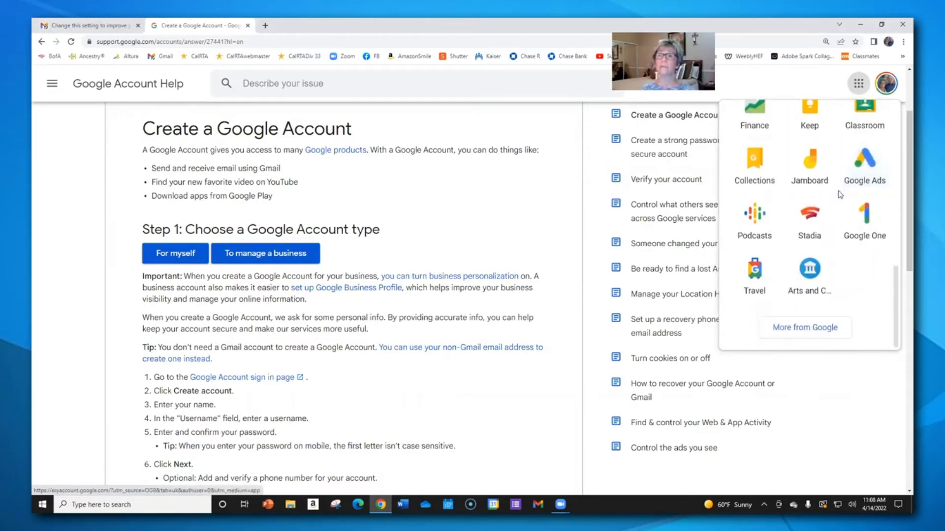
scroll(838, 204, up, 1)
scroll(837, 203, down, 1)
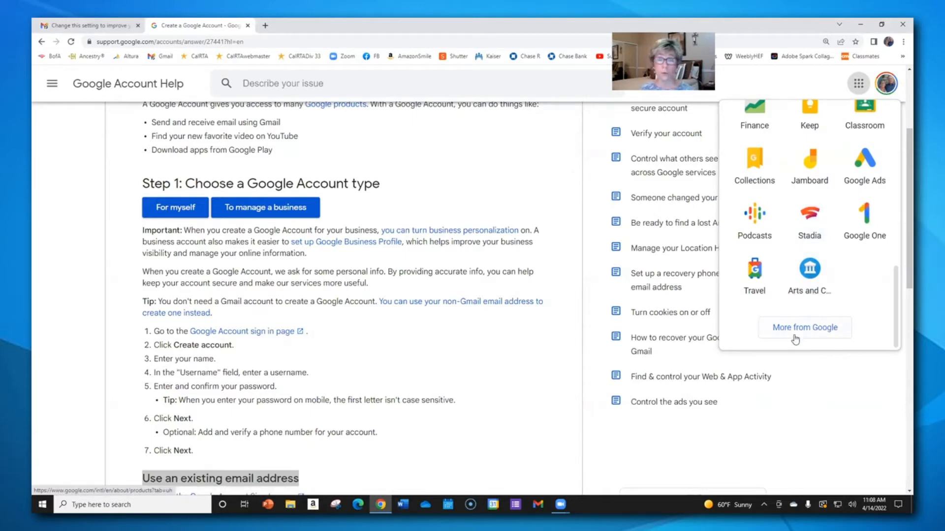
scroll(846, 284, up, 10)
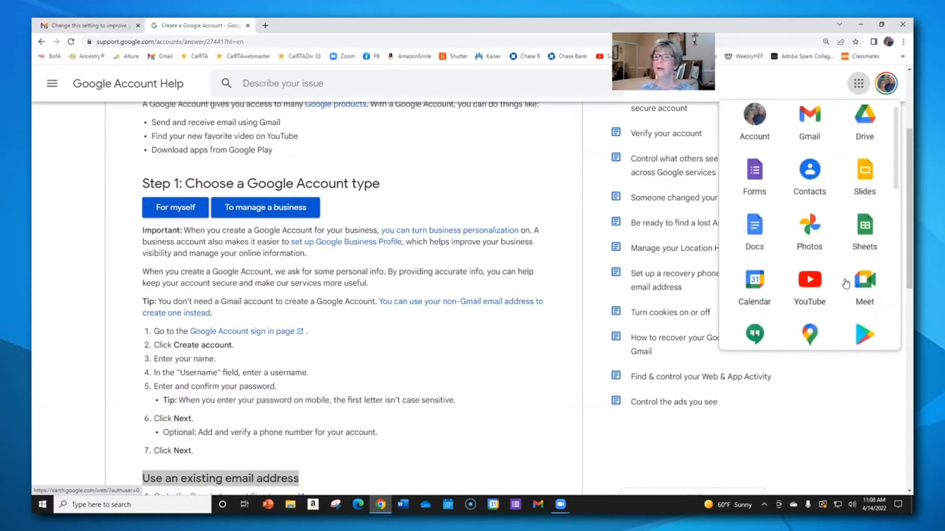
scroll(845, 284, up, 1)
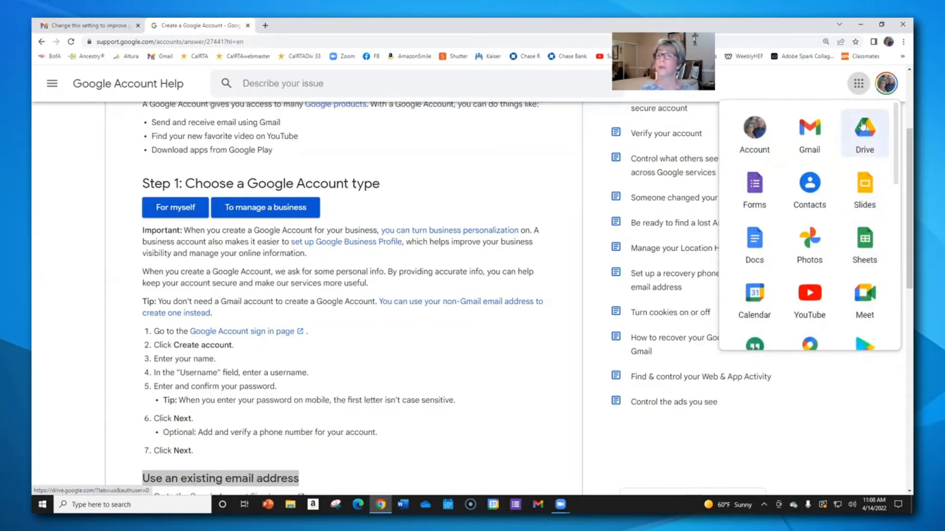
click(864, 137)
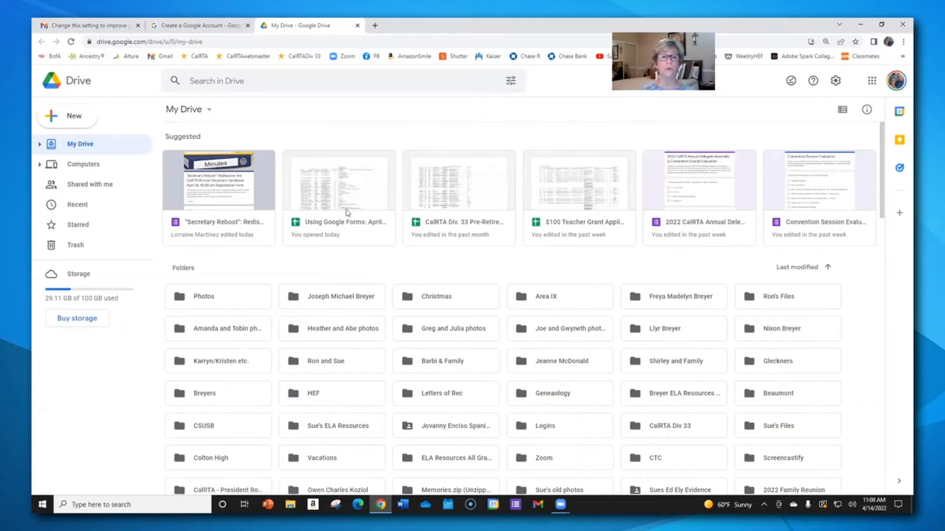
Look through the folders and files stored in My Drive and return to the suggested files.
scroll(346, 301, down, 6)
scroll(657, 226, down, 7)
scroll(657, 225, up, 6)
scroll(497, 315, down, 8)
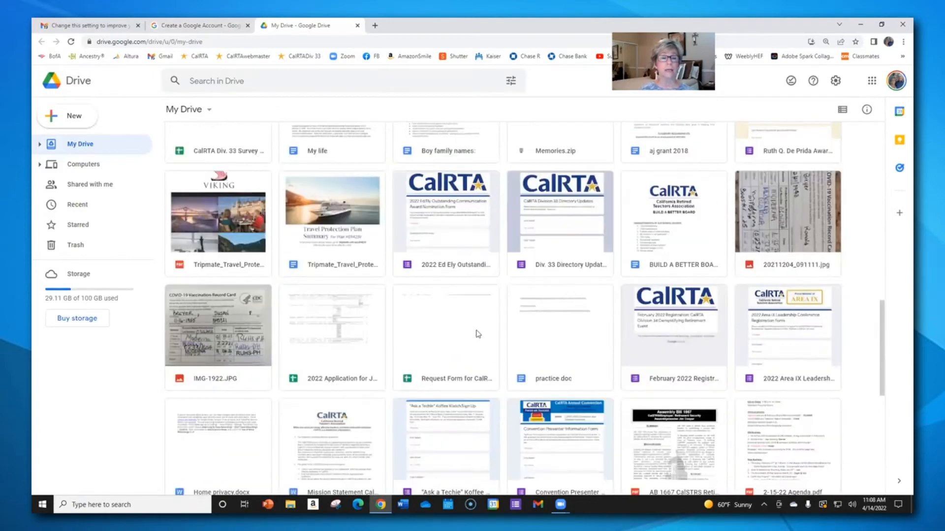
scroll(476, 333, up, 10)
scroll(471, 269, up, 1)
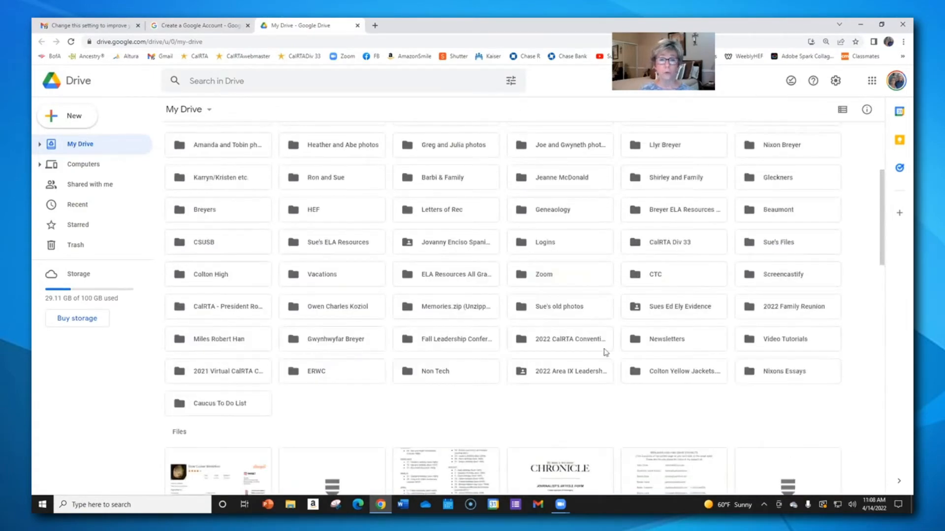
scroll(403, 251, up, 4)
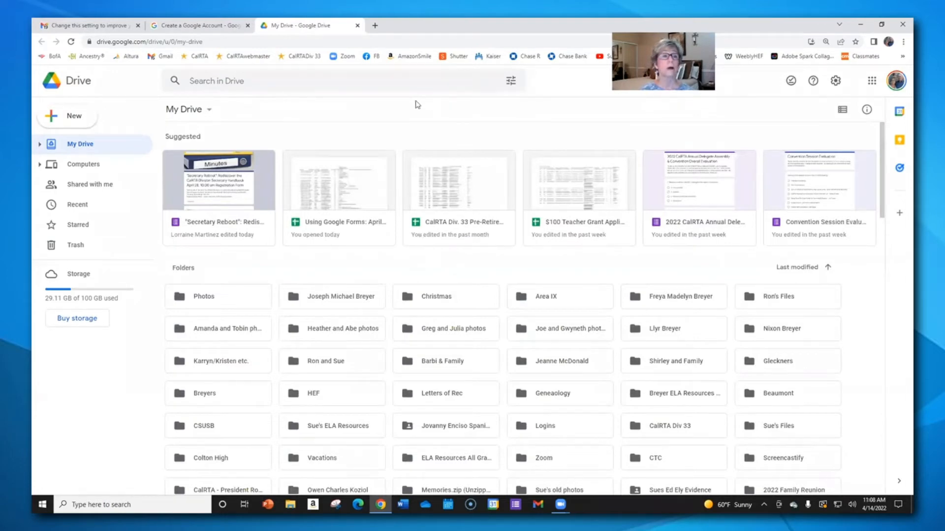
Review the item types that can be created in Drive, including Google Forms, without creating anything.
click(71, 119)
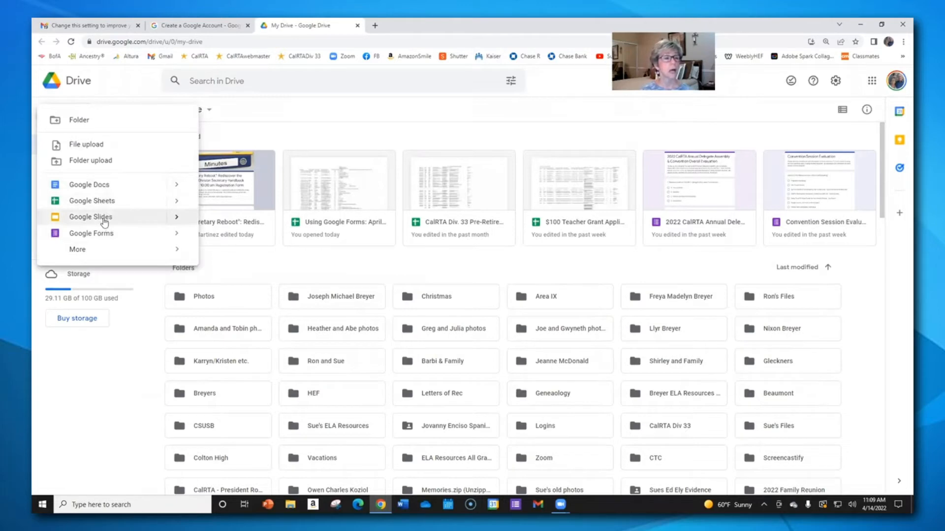
click(76, 252)
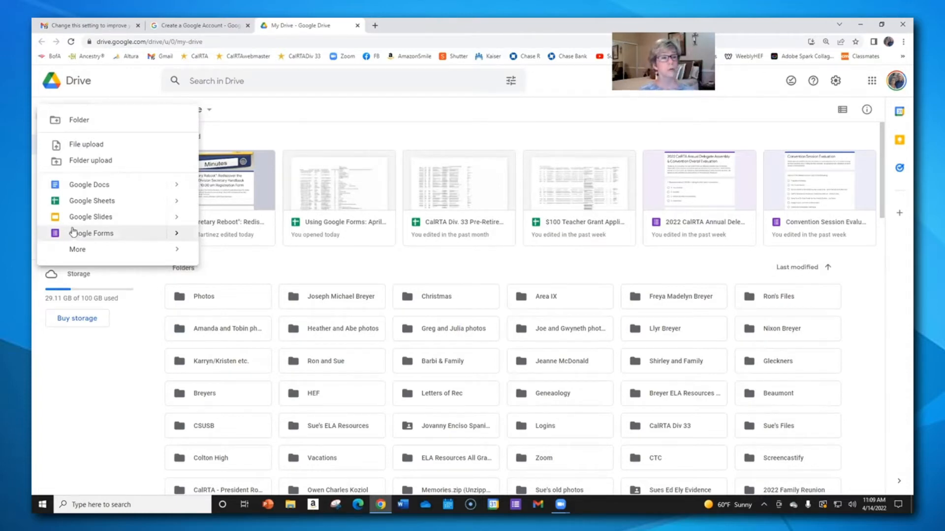
click(335, 108)
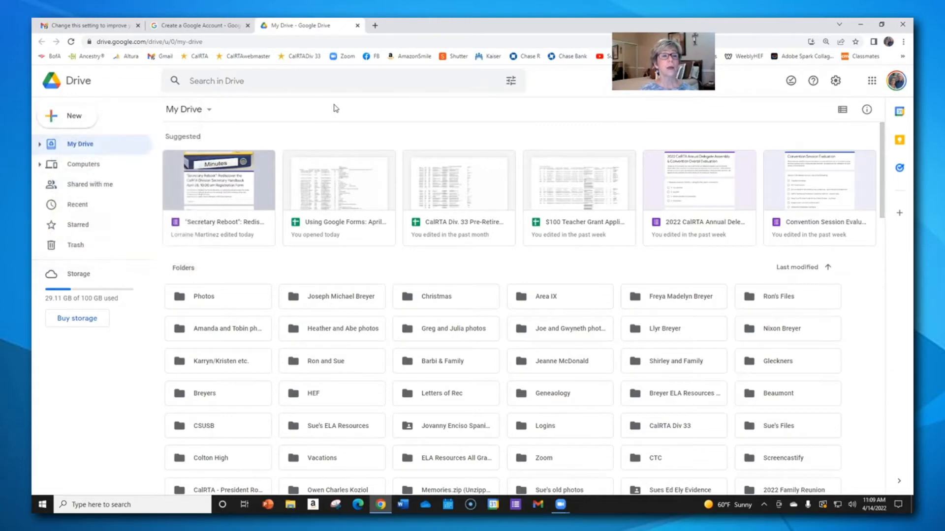
Look through the Google apps list from Drive, open Google Forms in its own tab and close that tab again.
click(872, 82)
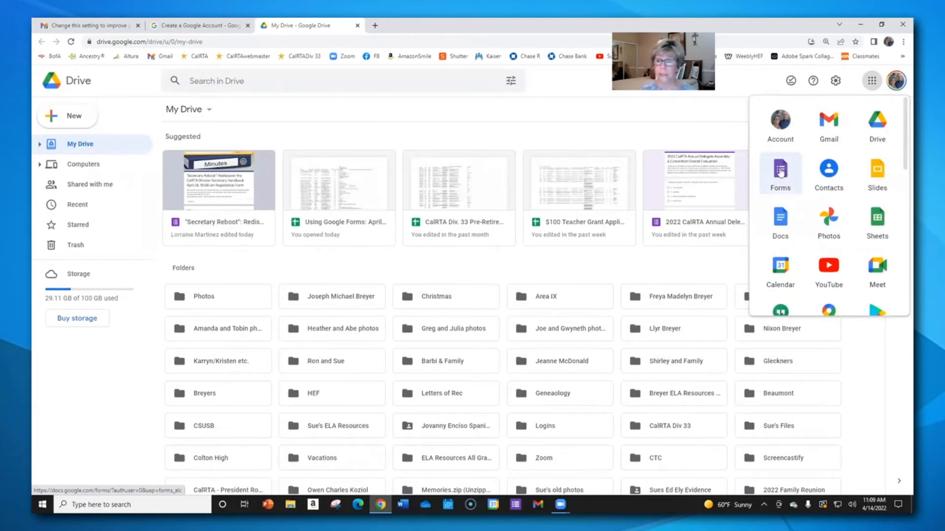
scroll(825, 194, down, 6)
scroll(821, 194, down, 2)
scroll(833, 212, up, 3)
mouse_move(834, 186)
mouse_down()
mouse_move(814, 209)
mouse_move(787, 182)
mouse_move(869, 172)
mouse_move(814, 231)
mouse_move(831, 226)
mouse_move(812, 228)
mouse_move(805, 173)
mouse_move(831, 190)
mouse_up()
scroll(844, 195, up, 2)
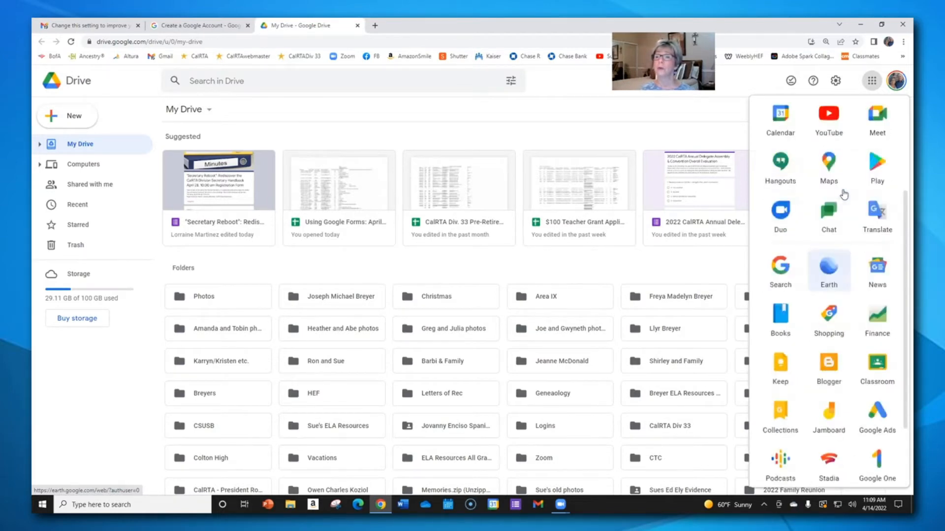
scroll(844, 195, up, 3)
click(790, 119)
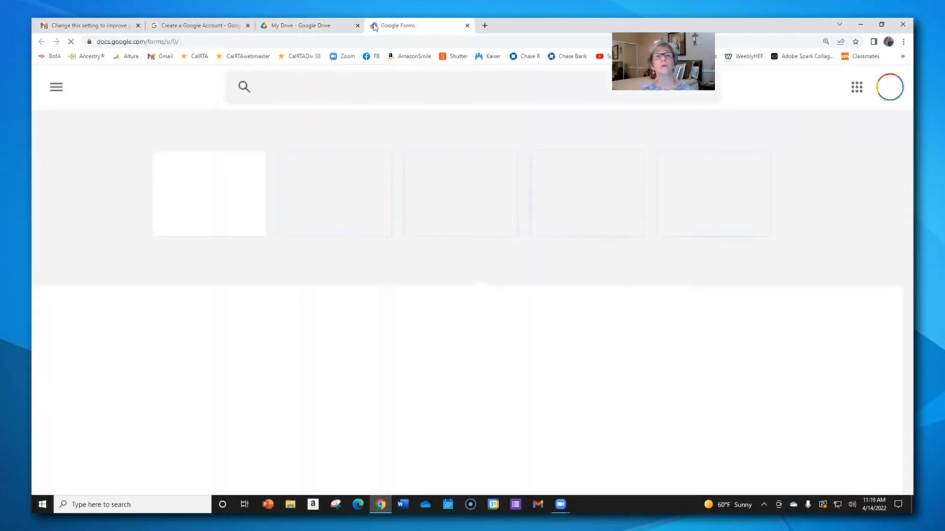
click(467, 25)
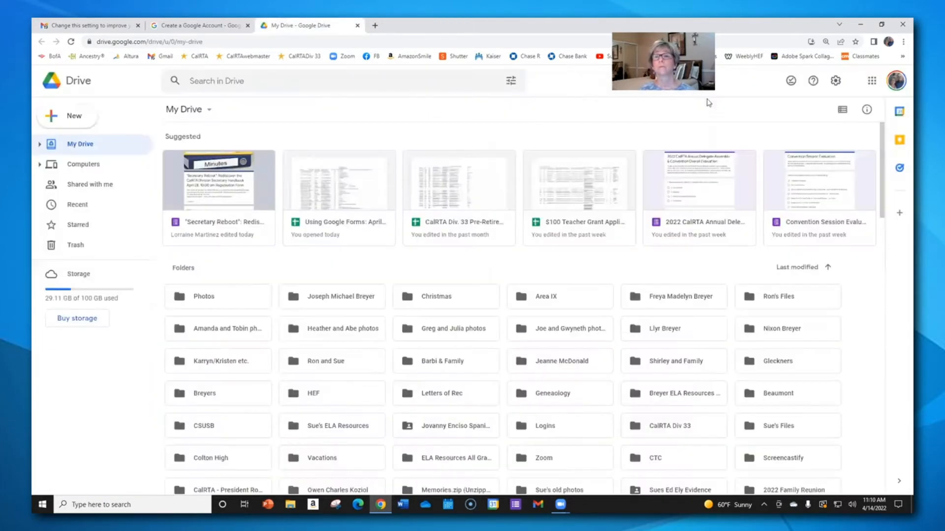
click(870, 82)
mouse_move(783, 170)
mouse_down()
mouse_move(822, 176)
mouse_move(778, 180)
mouse_up()
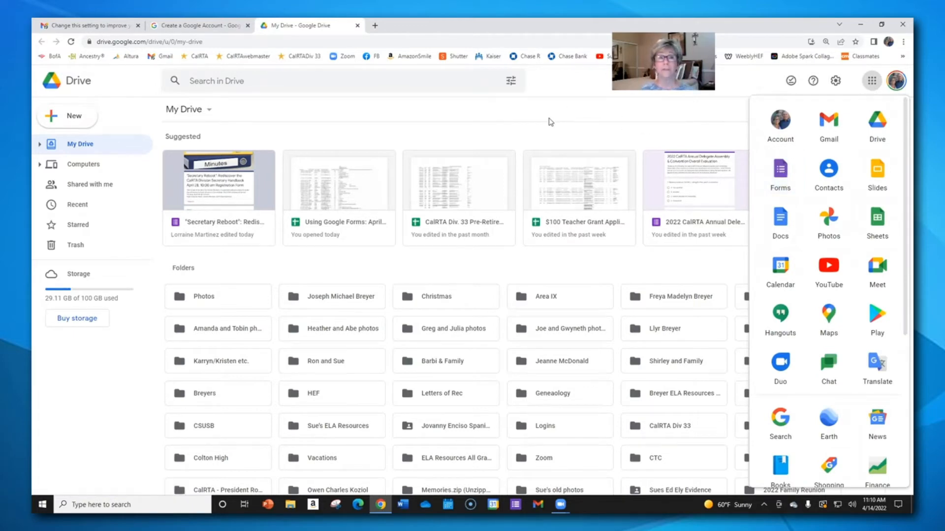
Create a new blank Google form by going directly to the web address form.new.
click(224, 41)
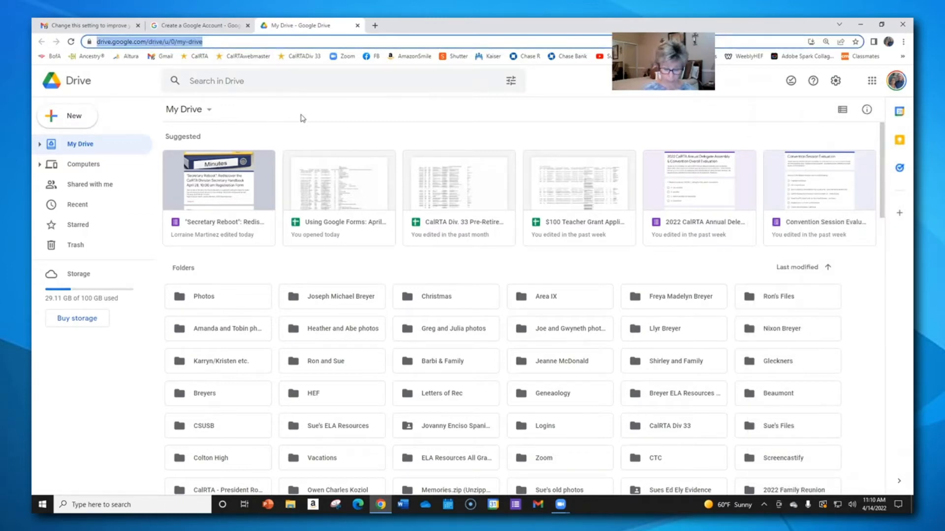
text(form.)
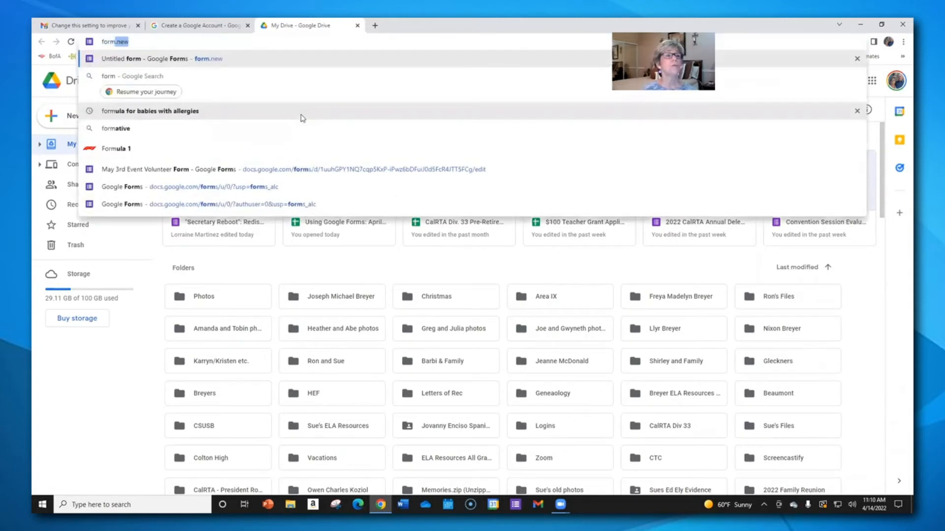
text(new)
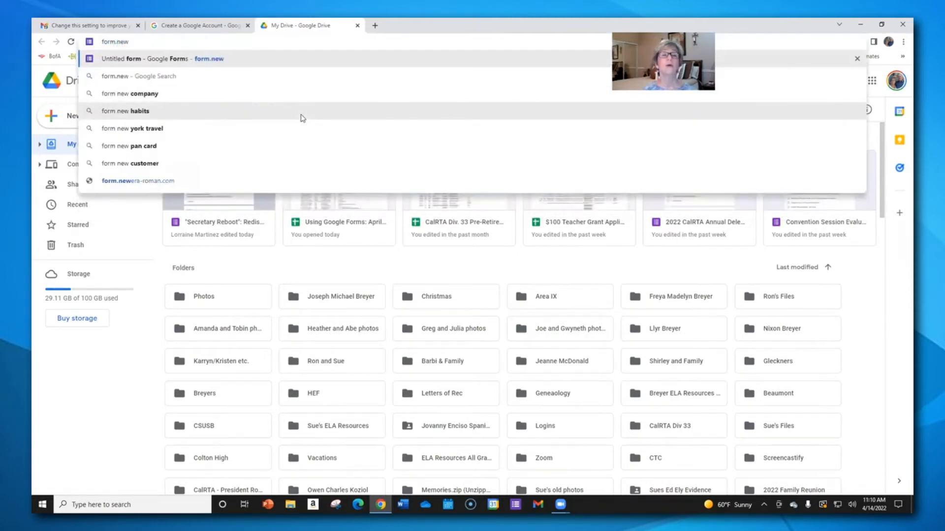
key(Return)
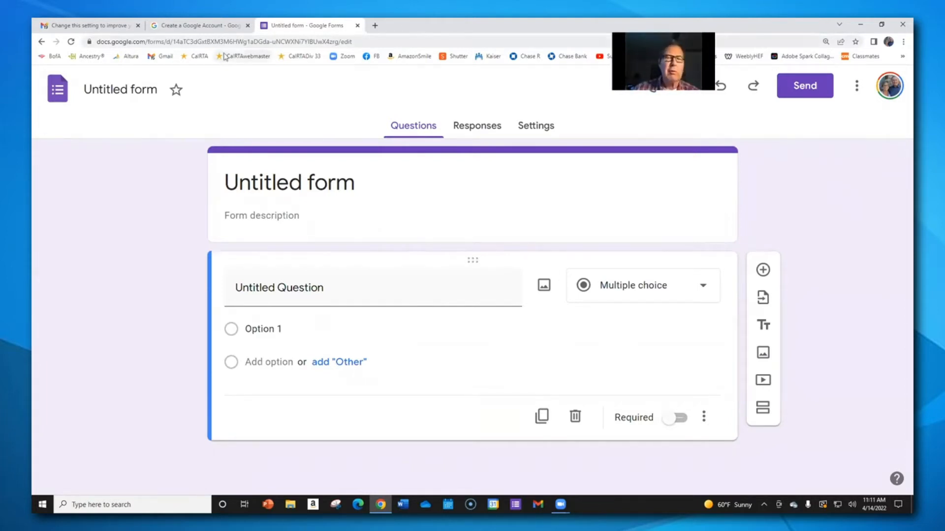
click(244, 42)
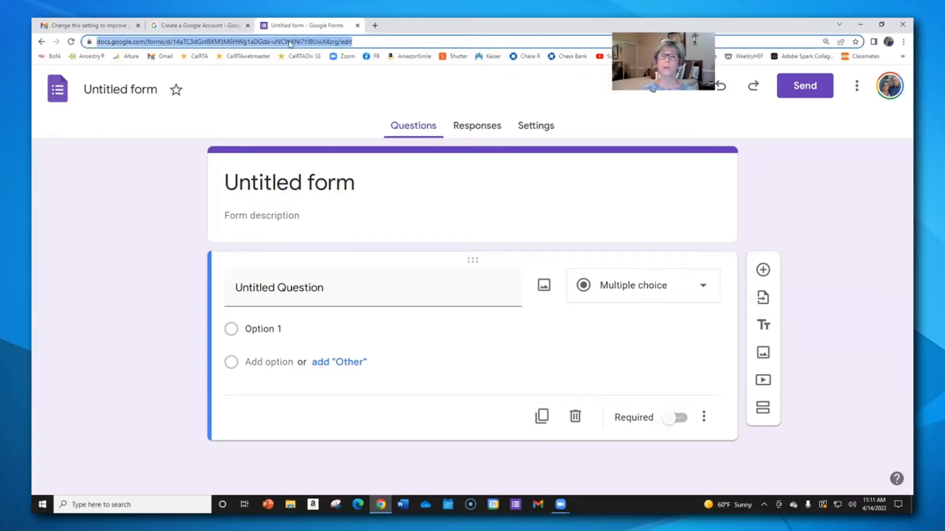
From the Google Account Help tab, return to the Google search page, open another blank form with form.new and close its tab.
click(179, 28)
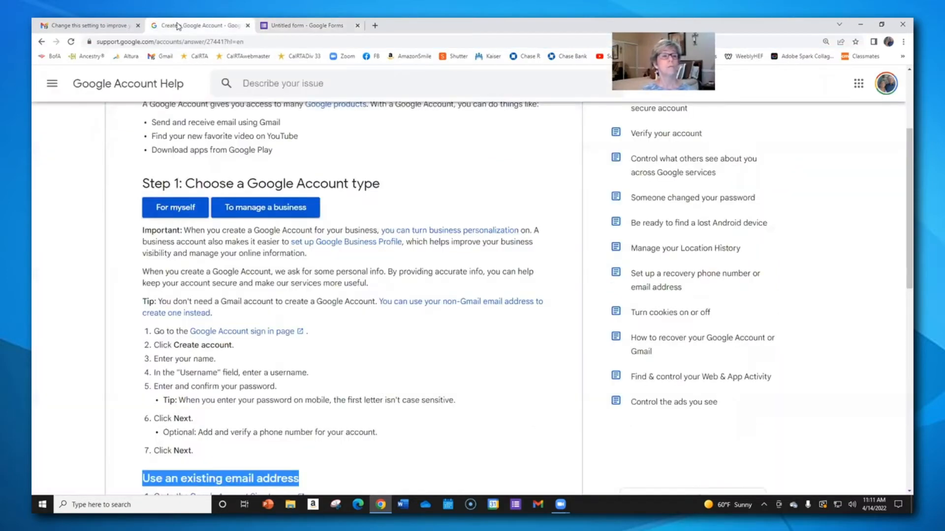
click(42, 43)
click(43, 43)
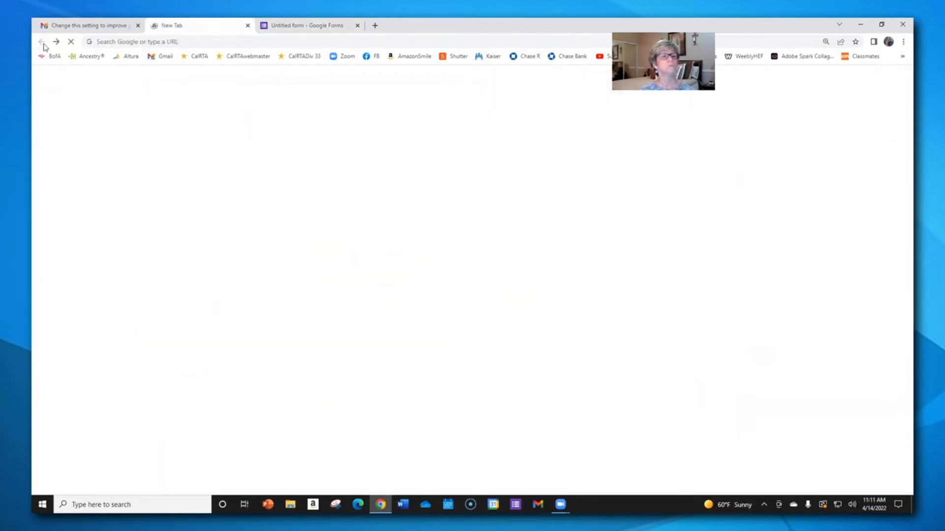
click(389, 226)
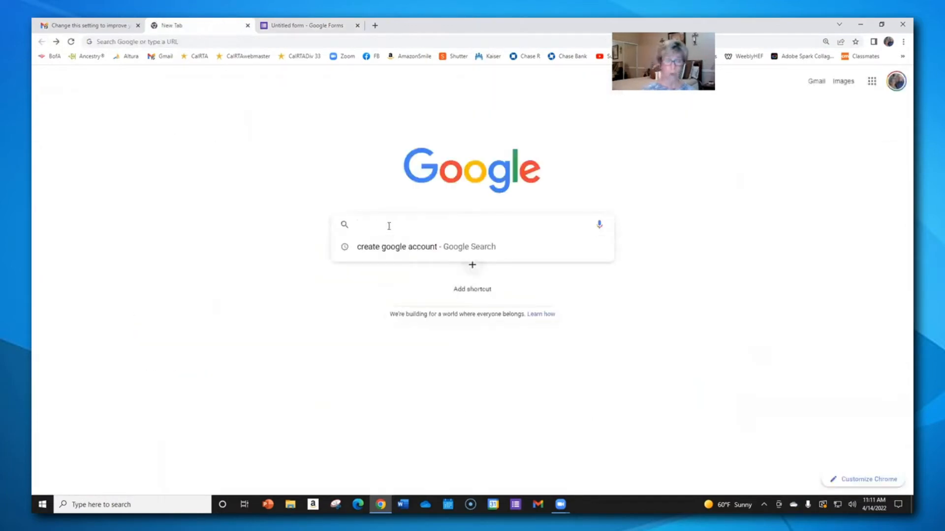
text(form.)
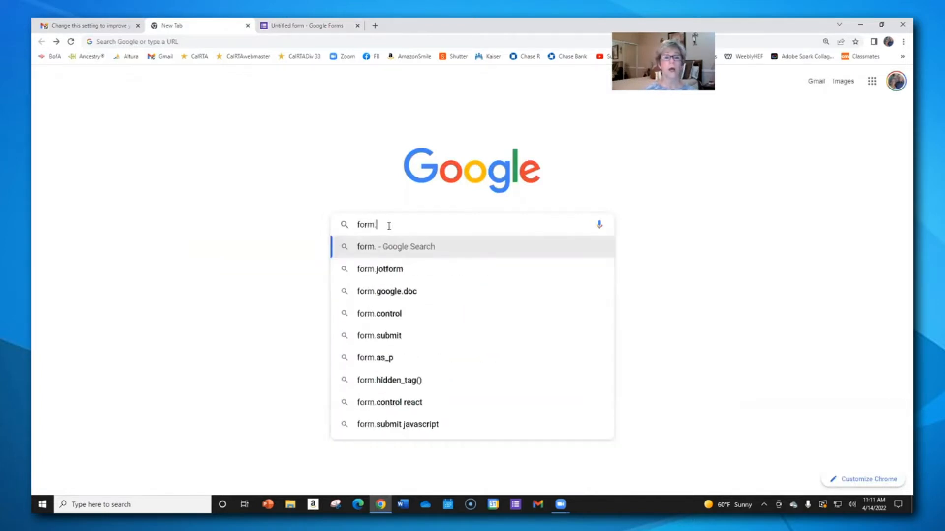
text(new)
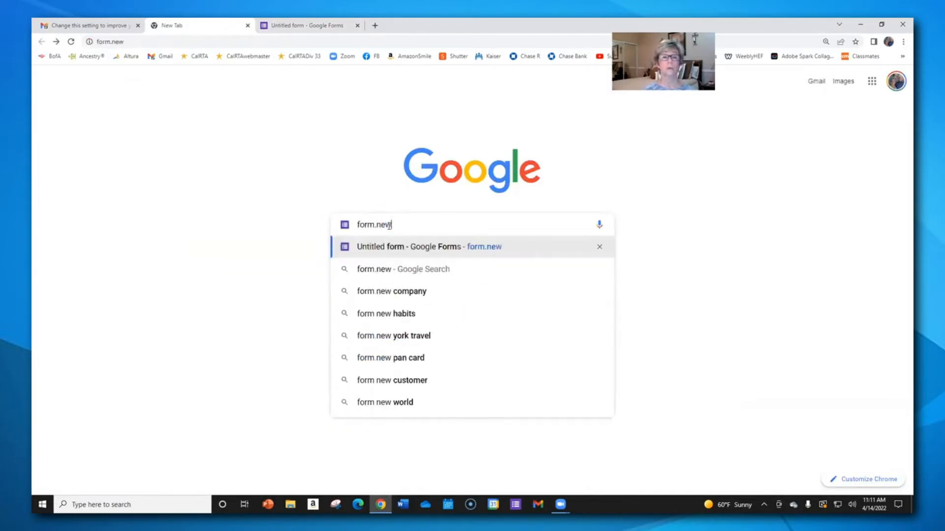
key(Return)
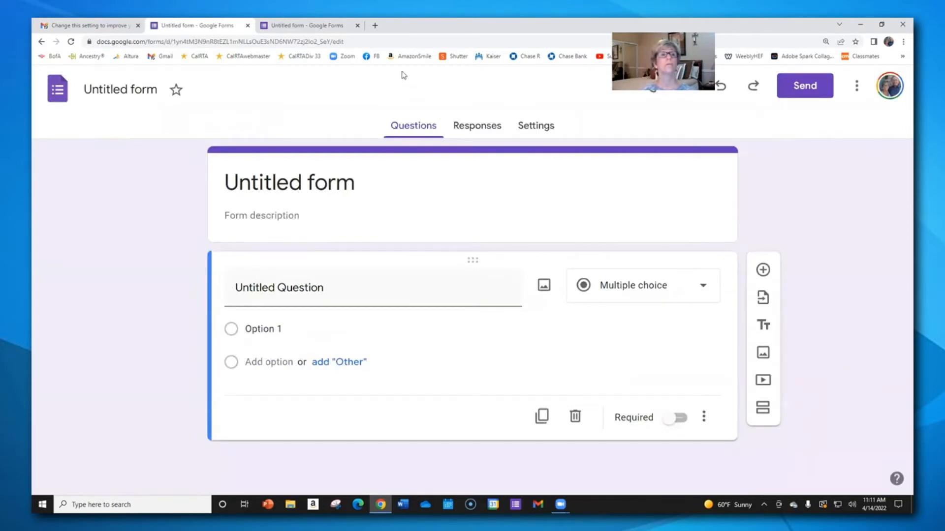
key(ctrl+Tab)
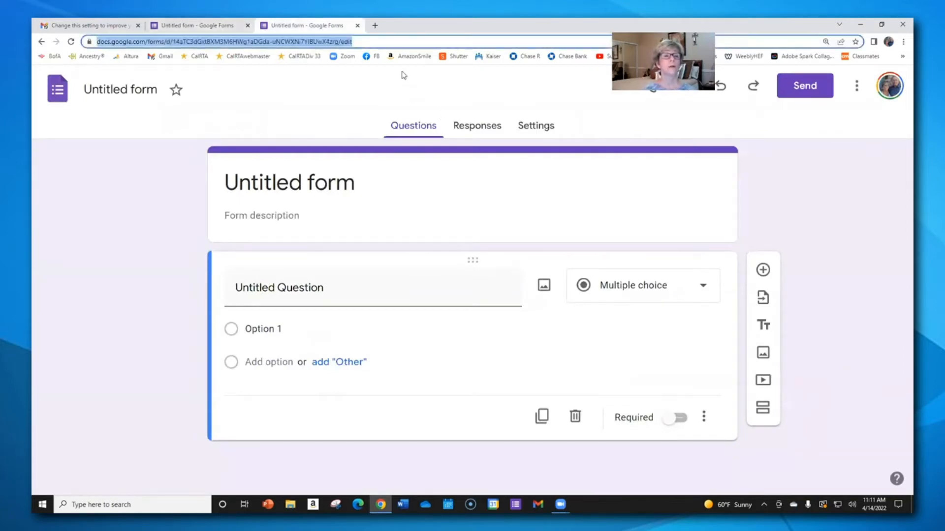
click(248, 25)
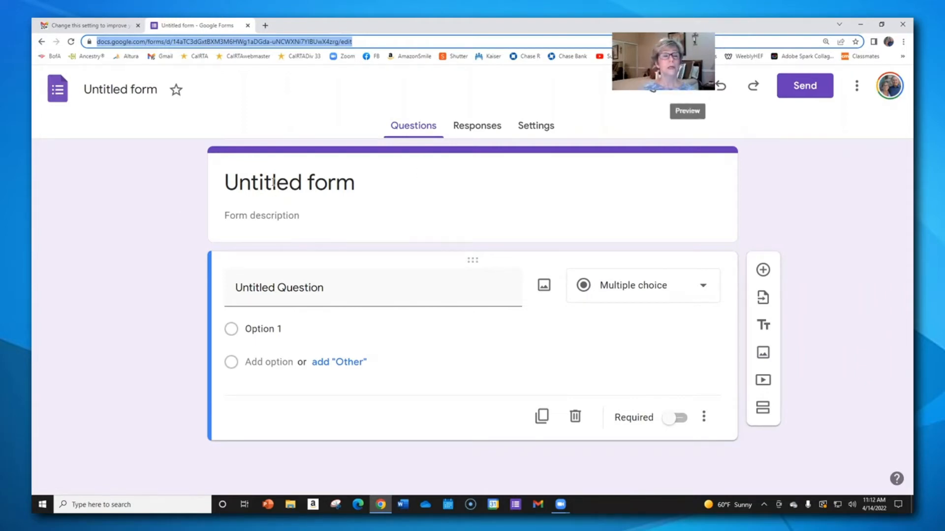
Replace the form's default title with "May 3rd Event Volunteer Form".
drag(230, 184, 352, 183)
click(352, 182)
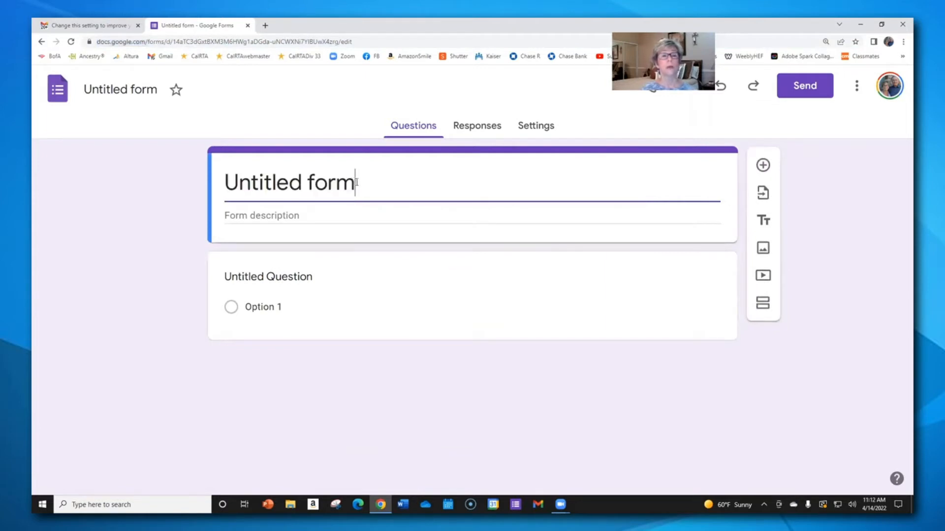
key(BackSpace)
key(BackSpace)
key(BackSpace)
key(BackSpace)
key(BackSpace)
key(BackSpace)
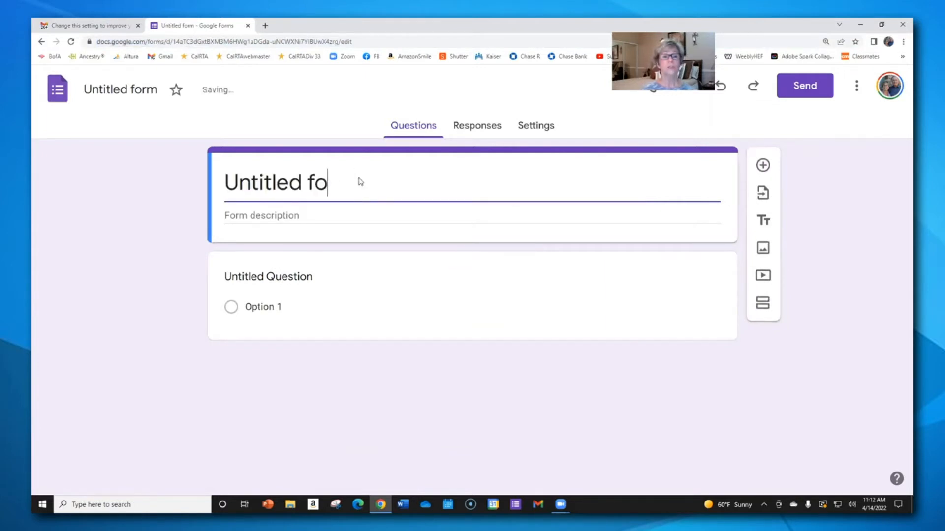
key(BackSpace)
key(BackSpace)
key(BackSpace)
key(BackSpace)
key(BackSpace)
key(BackSpace)
key(BackSpace)
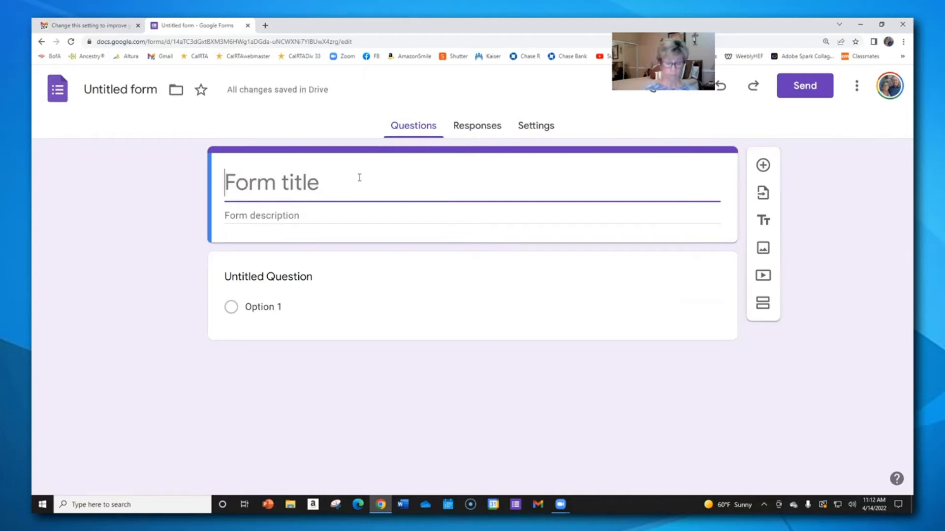
text(Ma)
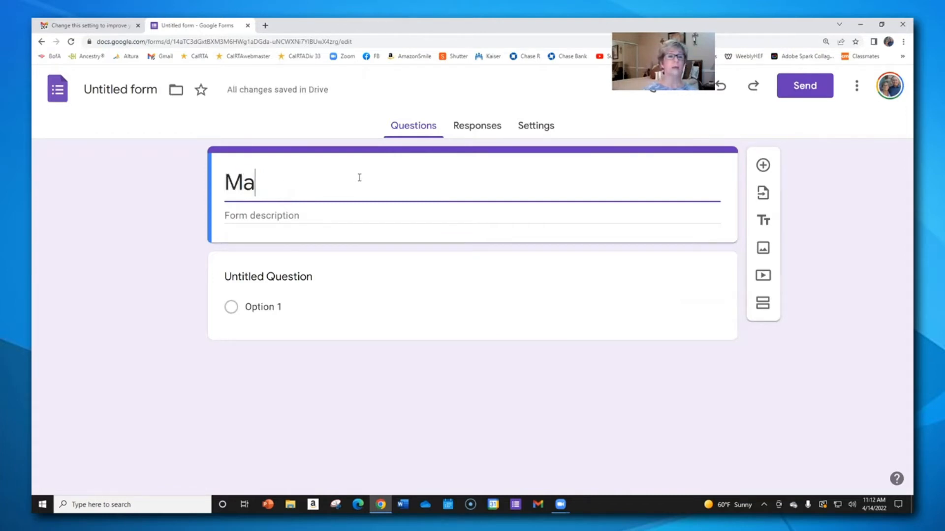
text(y 3rds)
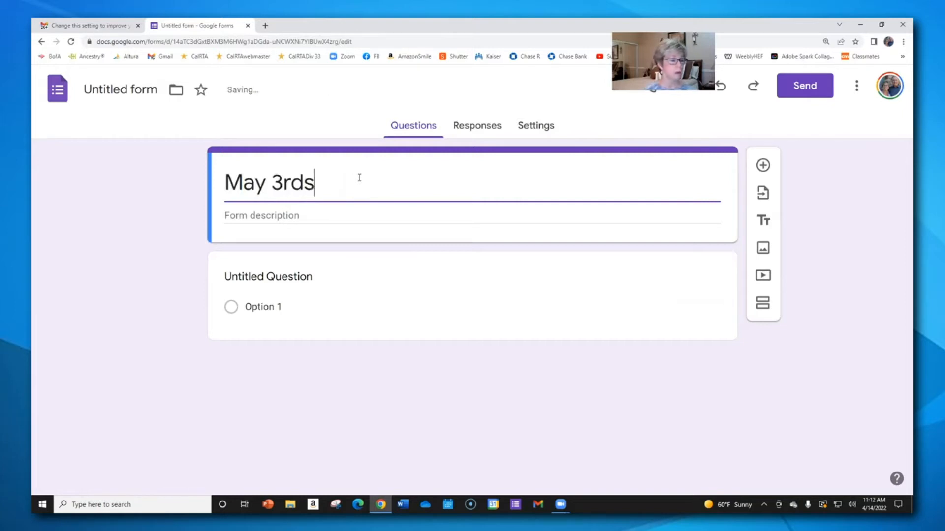
text( E)
key(BackSpace)
key(BackSpace)
key(BackSpace)
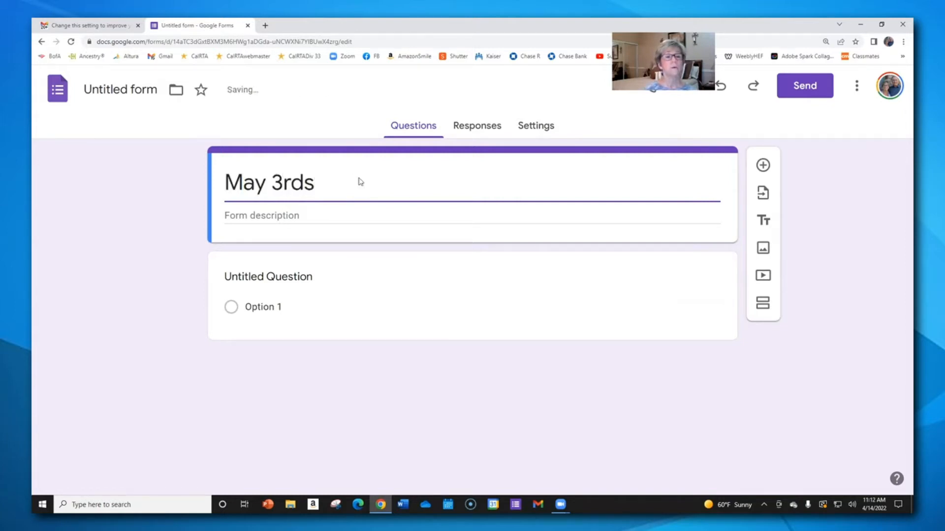
text(Ev)
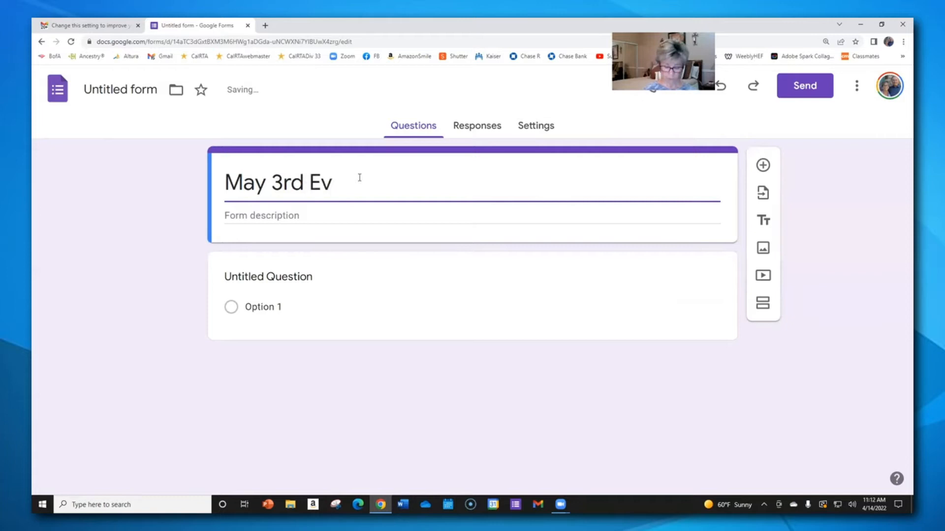
text(ent )
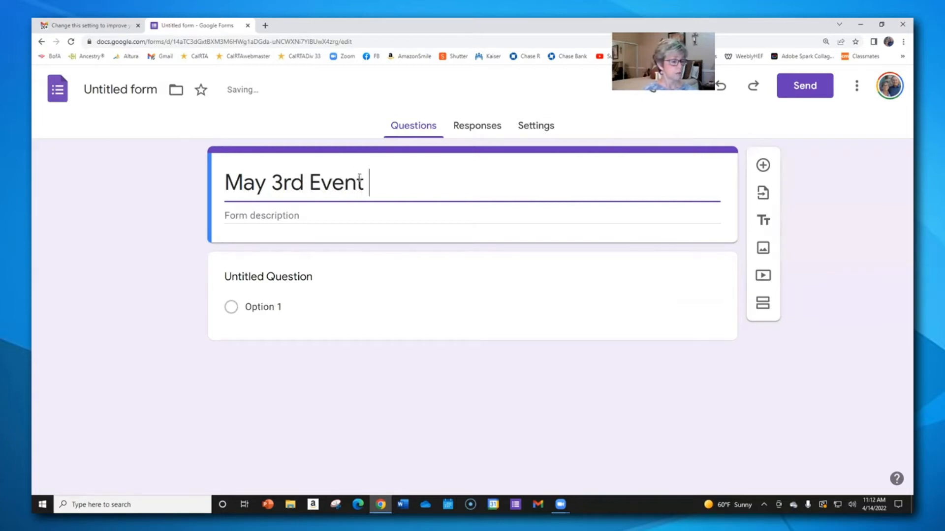
text(Volunteer Form)
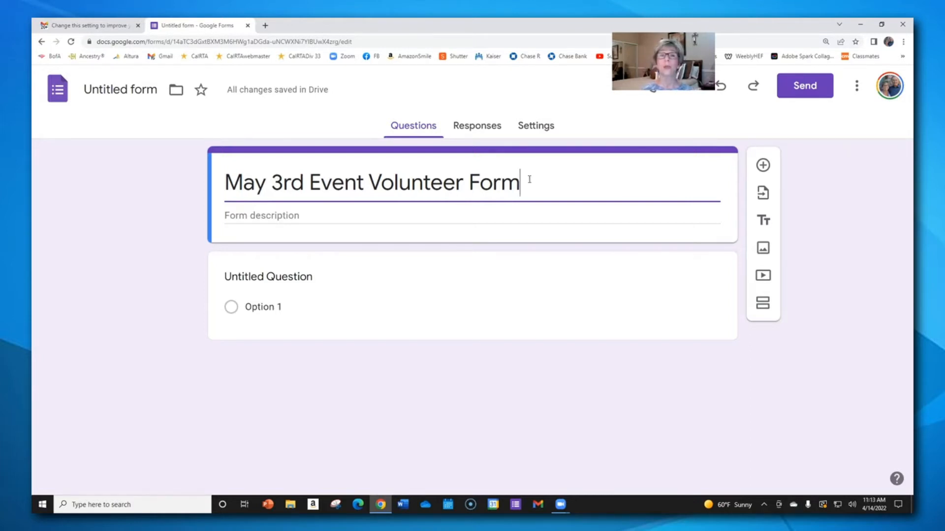
Give the form's file the same name as its title, "May 3rd Event Volunteer Form", and compare the two.
click(87, 90)
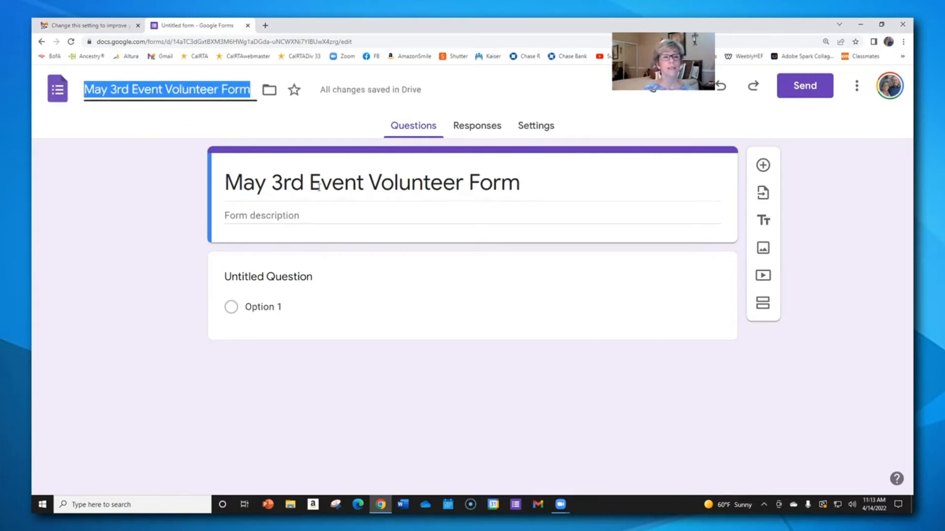
drag(521, 184, 205, 191)
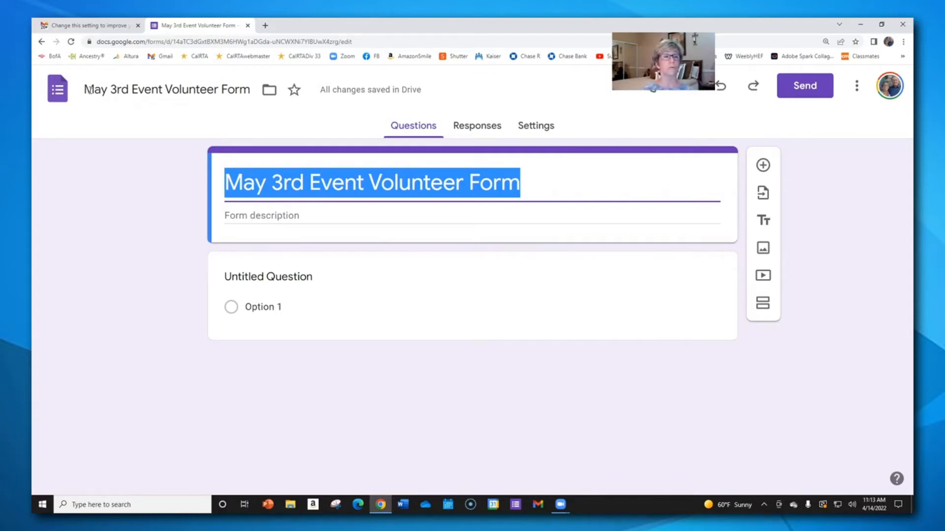
drag(84, 90, 262, 96)
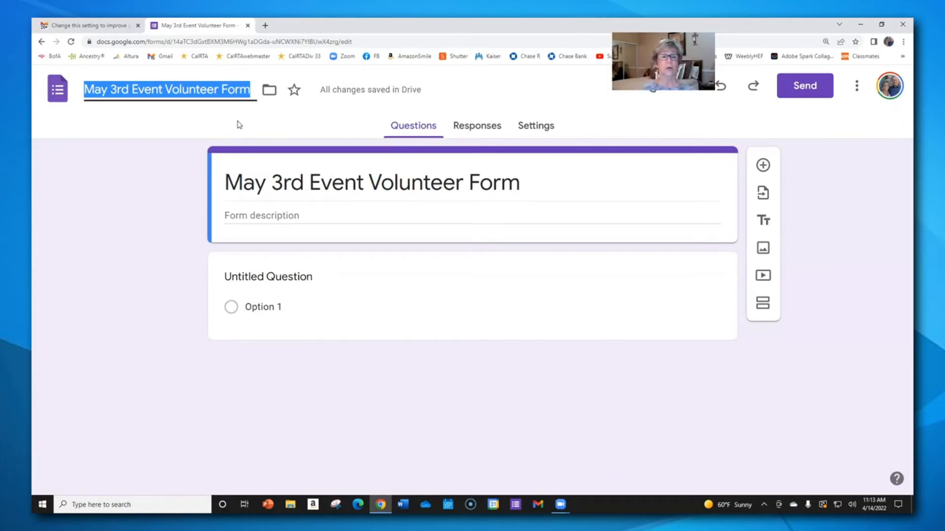
drag(228, 185, 545, 194)
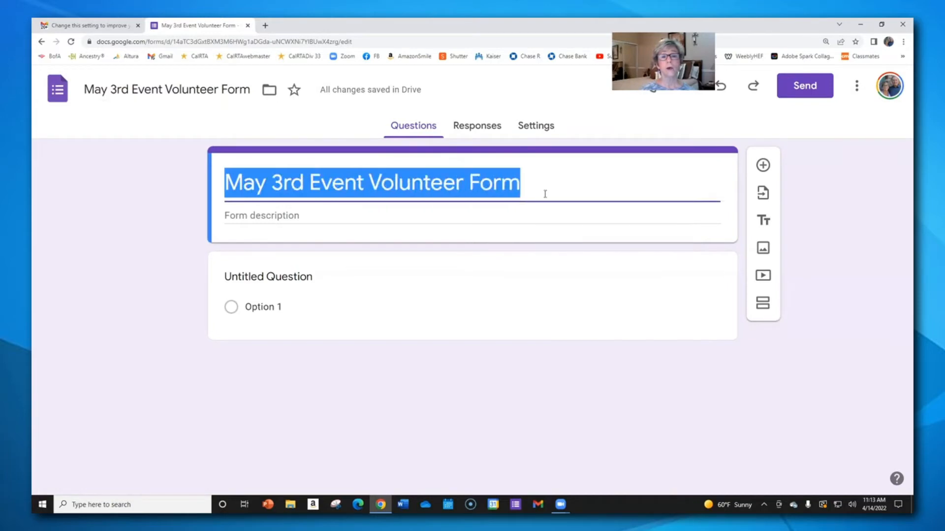
click(161, 92)
drag(84, 89, 249, 90)
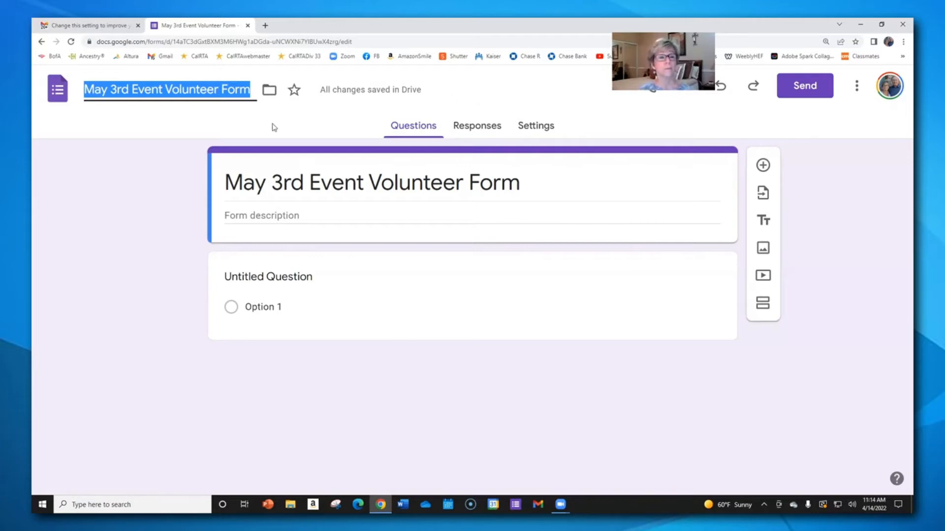
Enter the form description "Please complete the information below to sign up to volunteer at our May fundraiser. Thank you!".
click(225, 215)
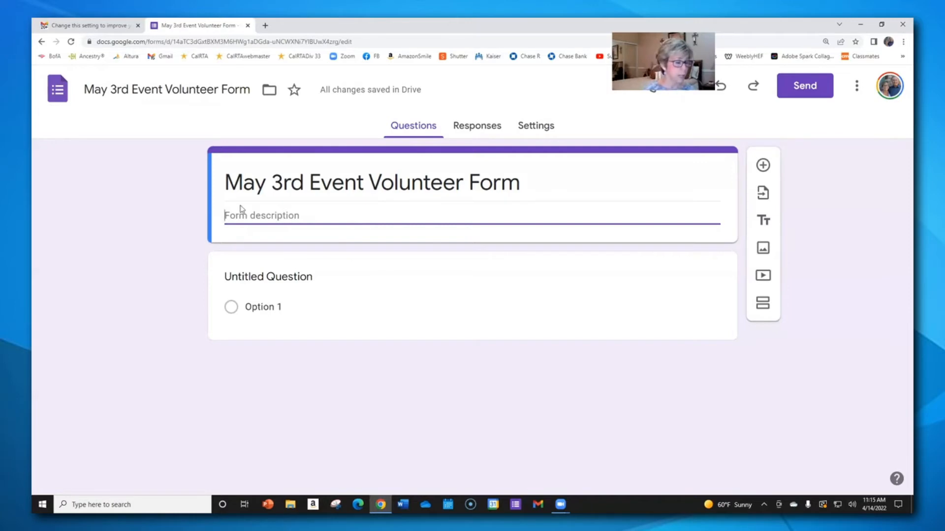
text(Ple)
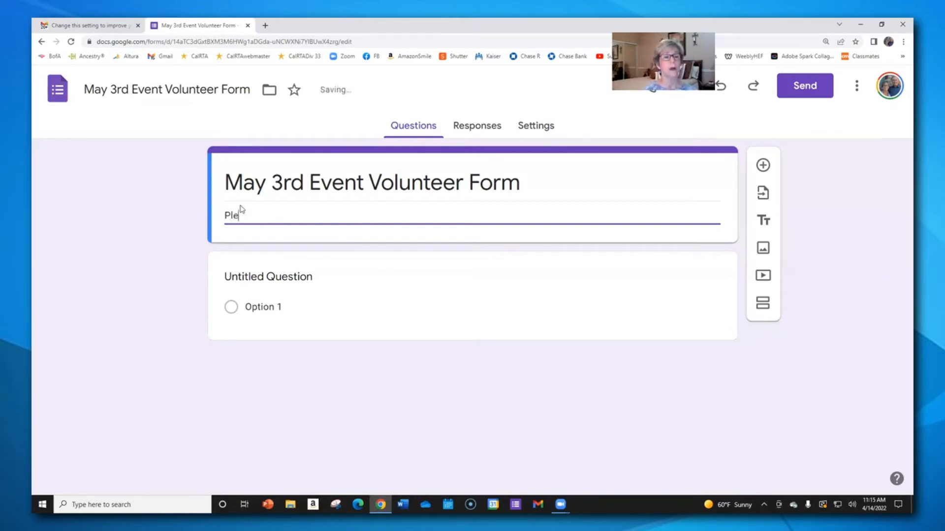
text(ase complete)
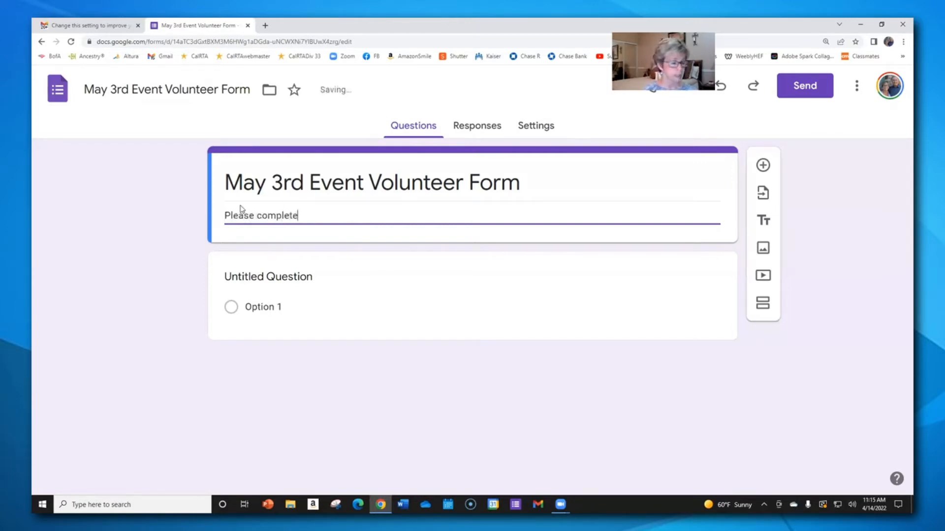
text( this)
text(e information)
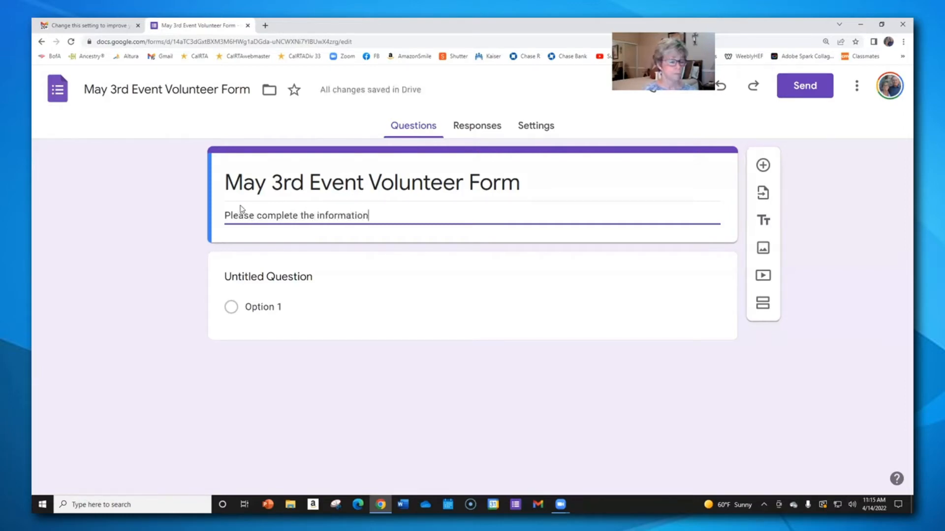
text( below to si)
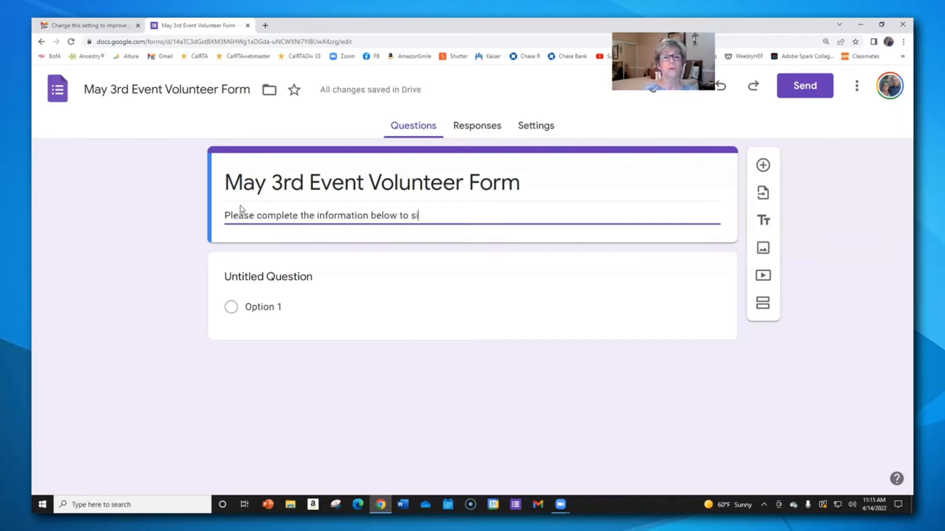
text(gn up)
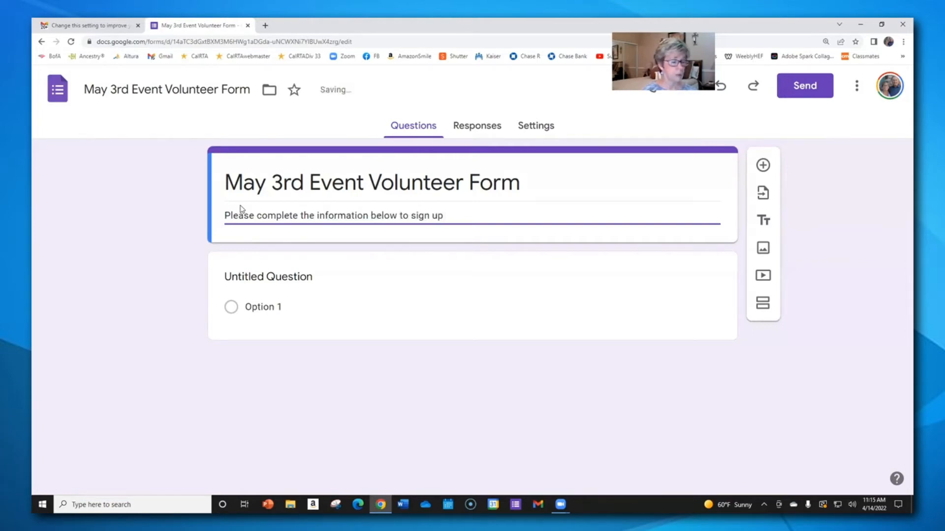
text( to volunteer )
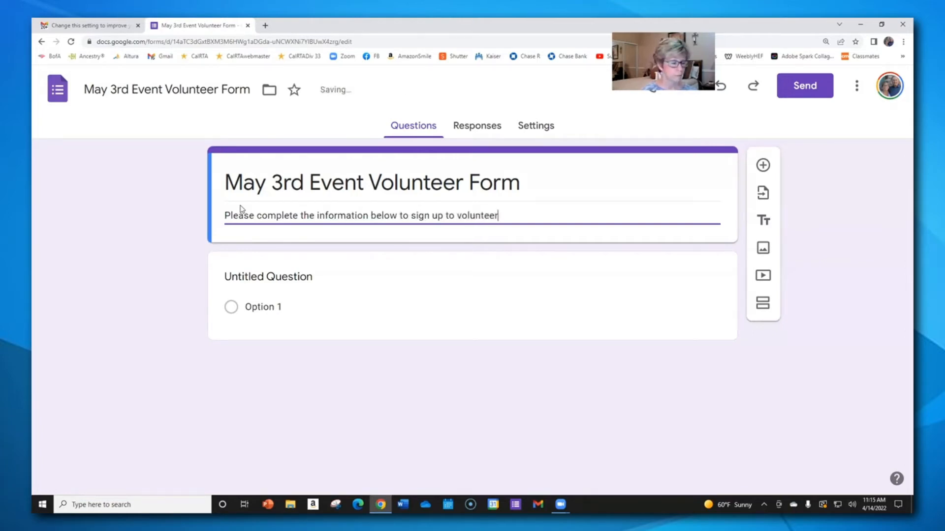
text(at our )
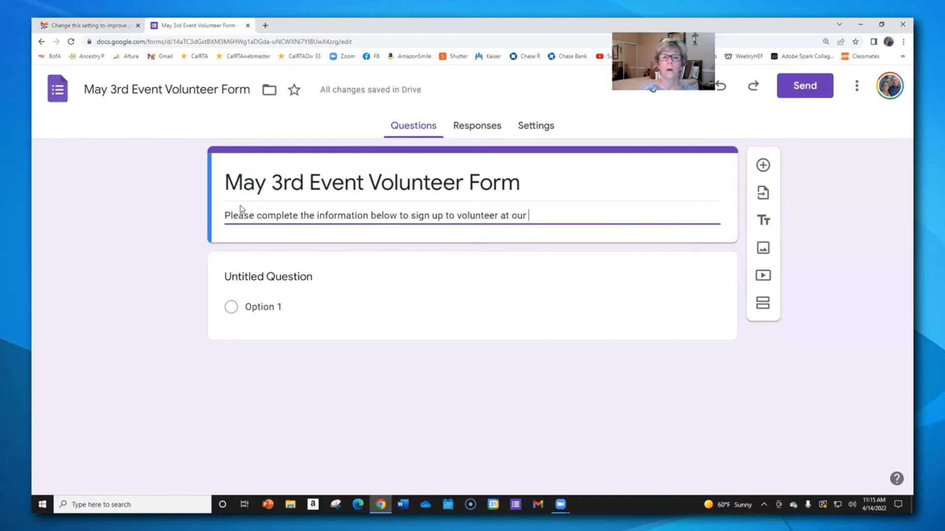
text(May fund)
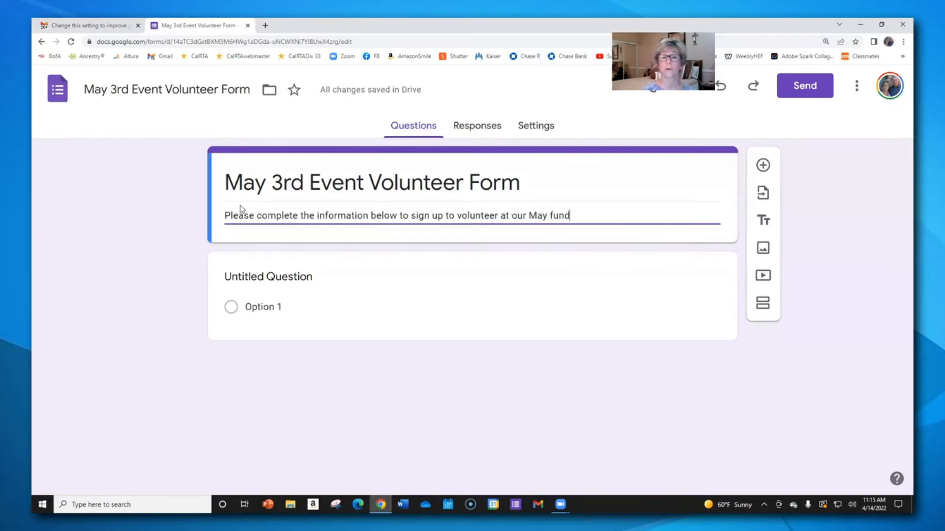
text(raiser.  Thank o)
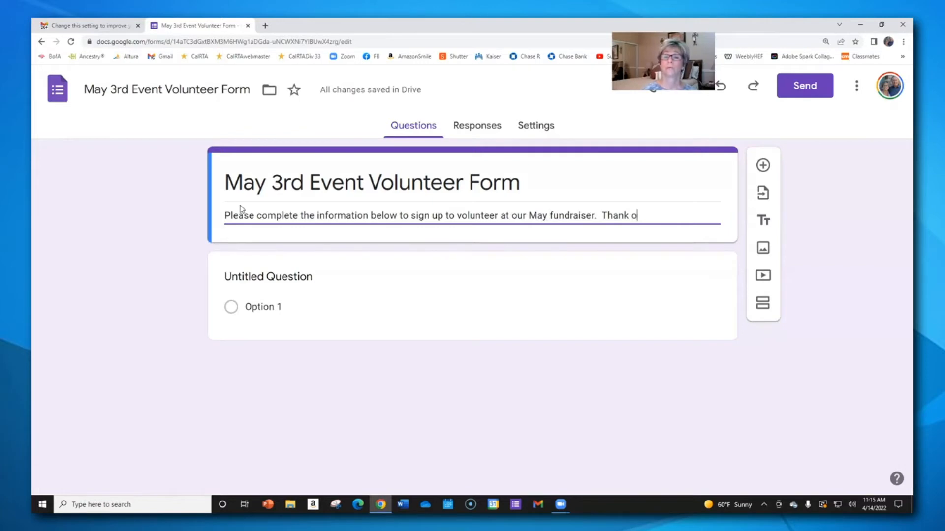
key(BackSpace)
text(you!)
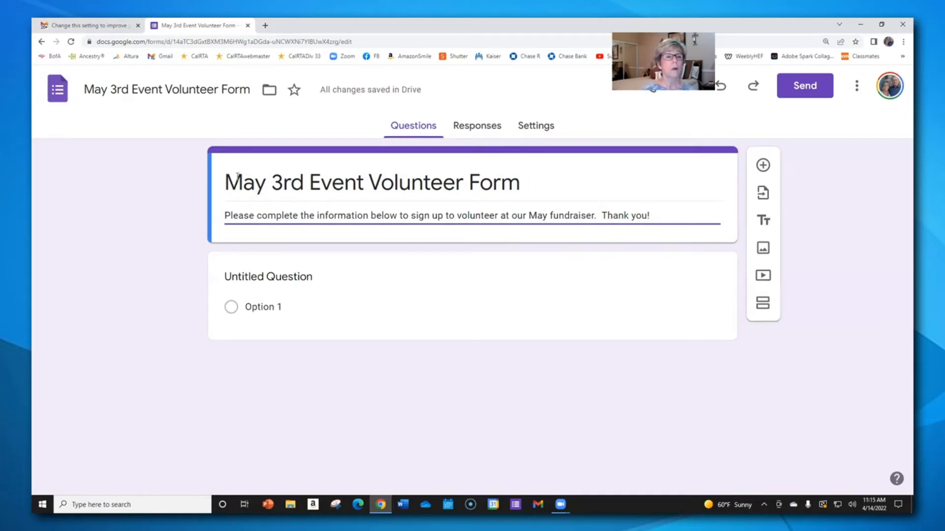
Review the form's title, file name and description, and check the save status.
drag(241, 181, 554, 182)
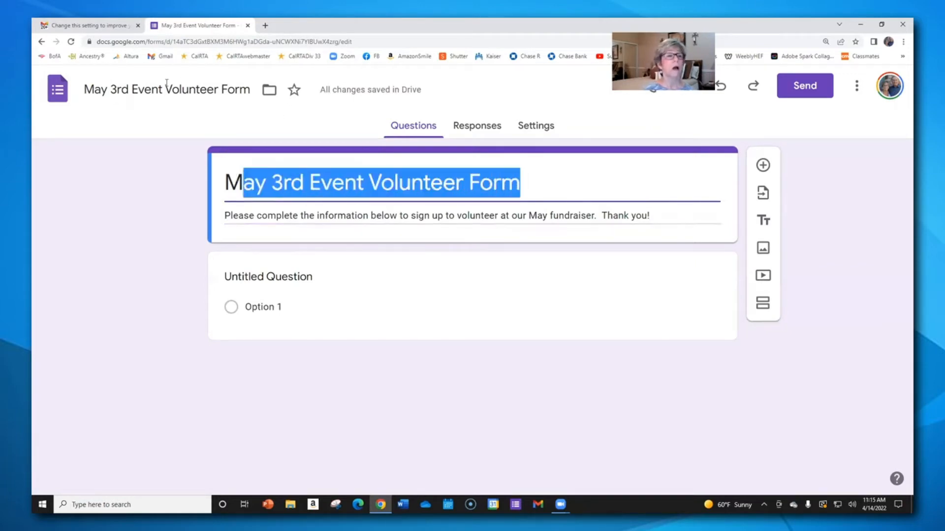
drag(93, 89, 250, 89)
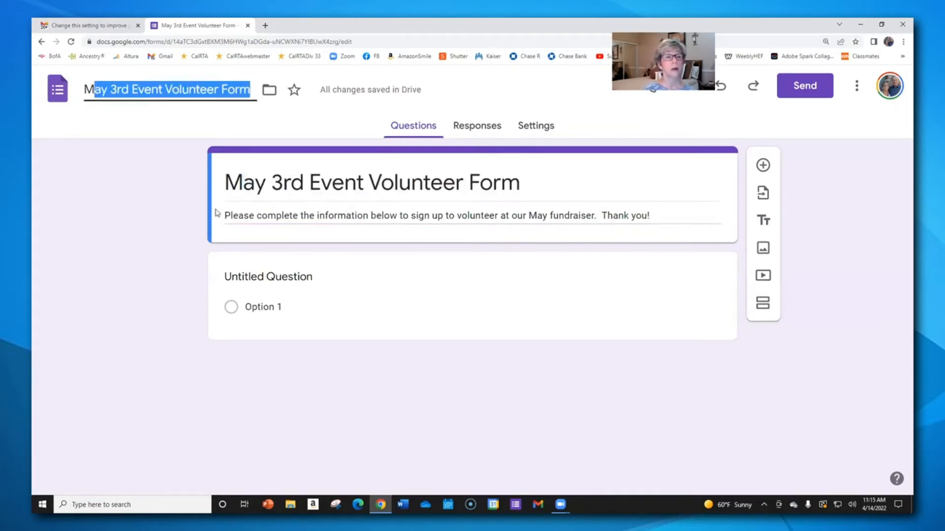
triple_click(391, 215)
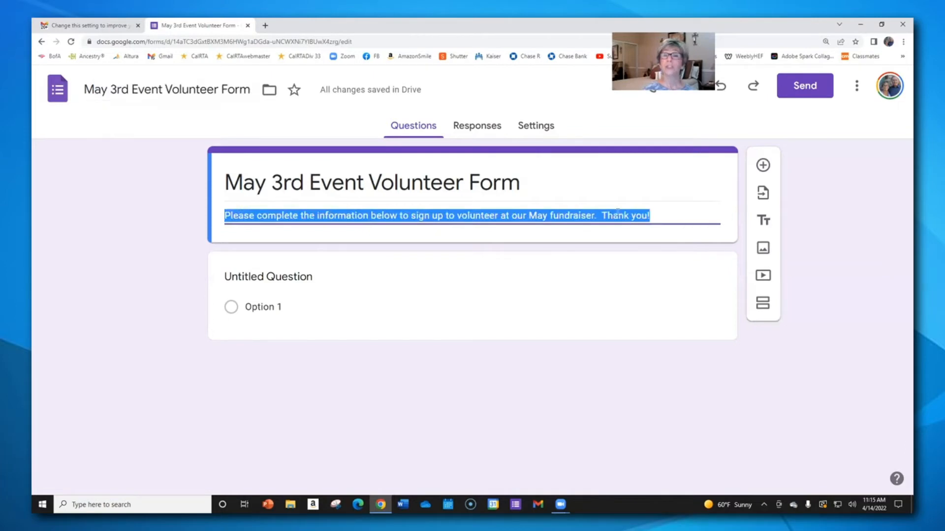
click(697, 207)
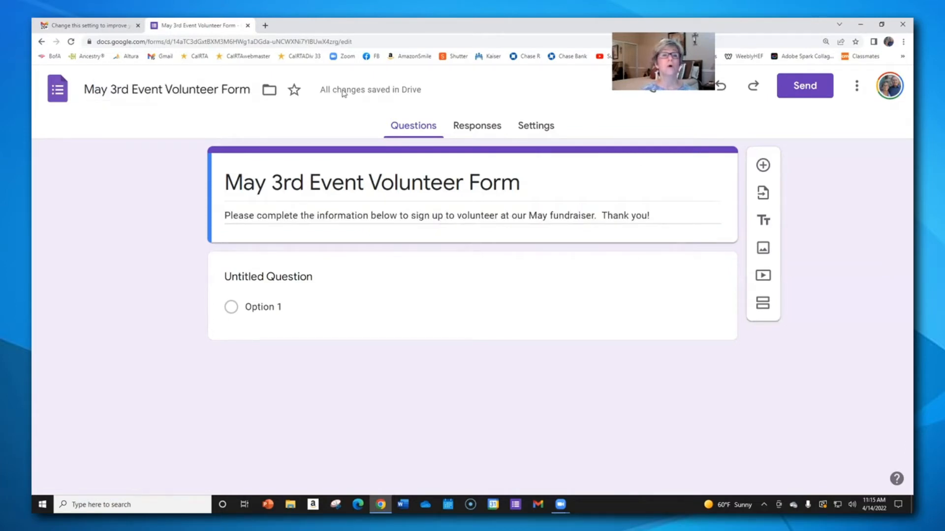
mouse_move(388, 95)
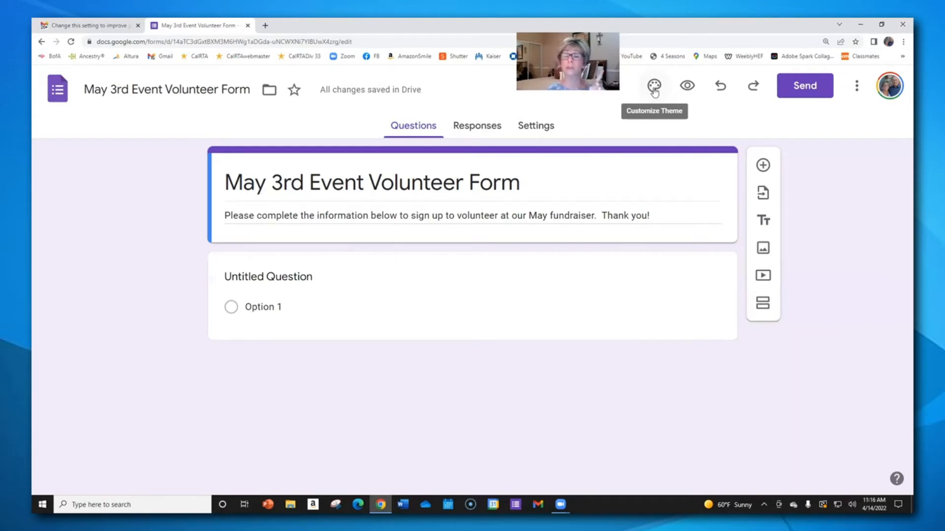
Open the theme options and try the orange, blue-gray and blue theme colors before returning to purple.
click(654, 89)
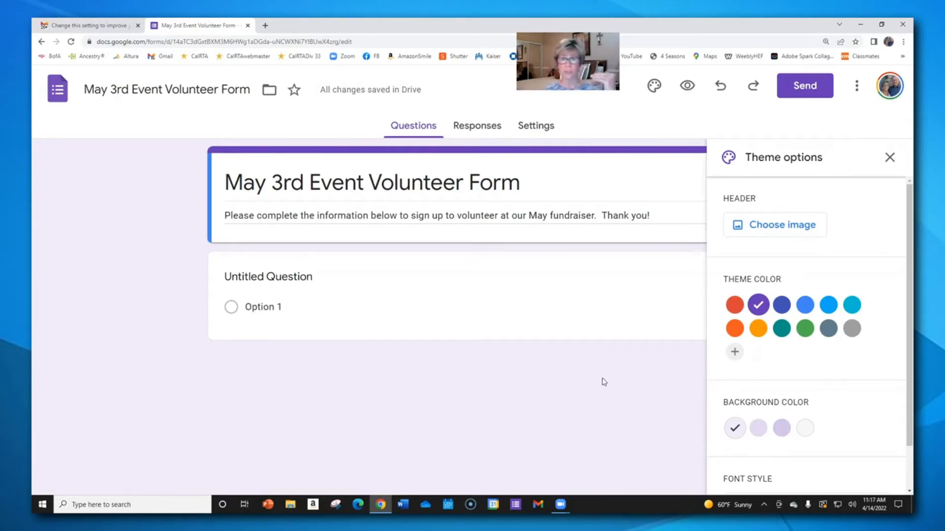
click(758, 329)
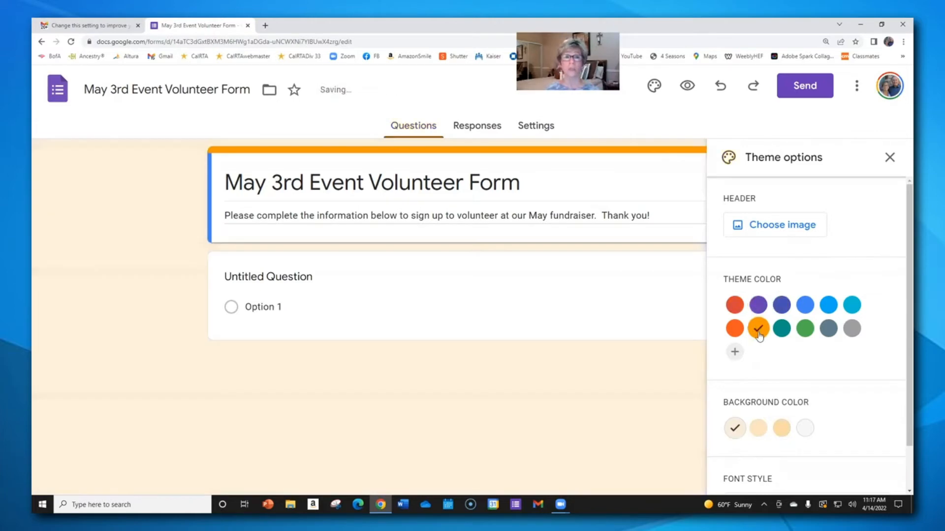
click(829, 329)
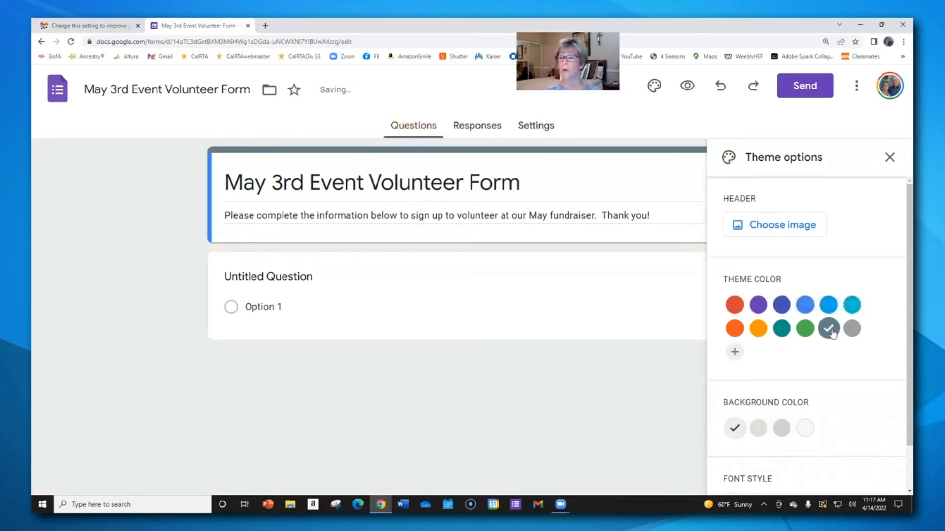
click(804, 305)
click(763, 307)
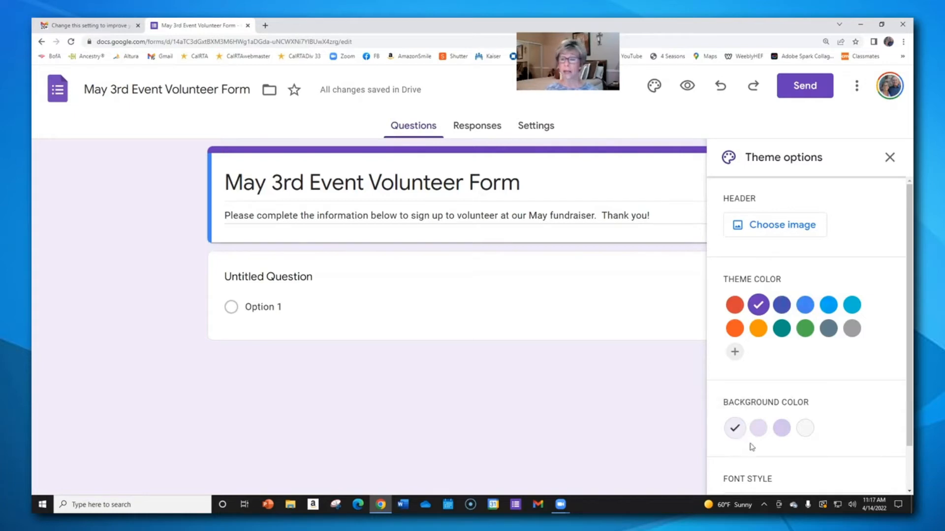
Try the darker purple and light gray backgrounds, and the indigo theme color with its darker background tint.
click(780, 432)
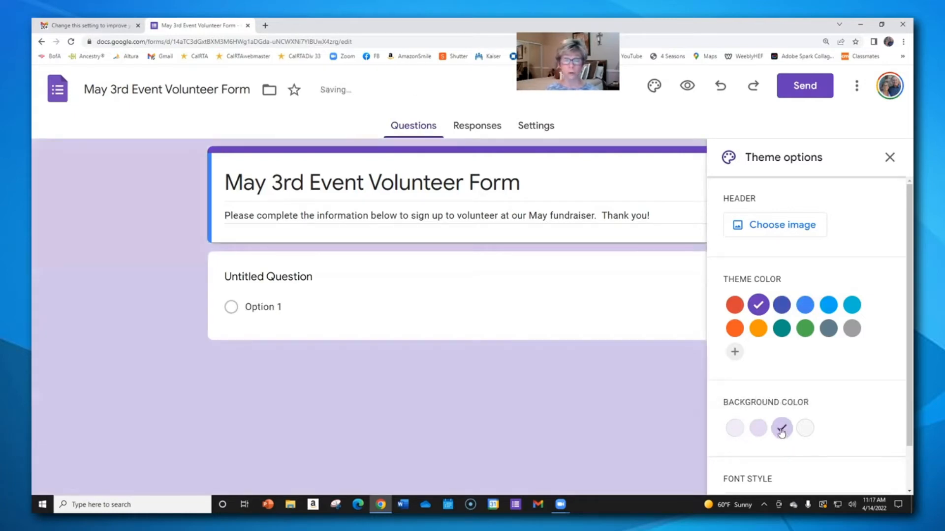
click(810, 430)
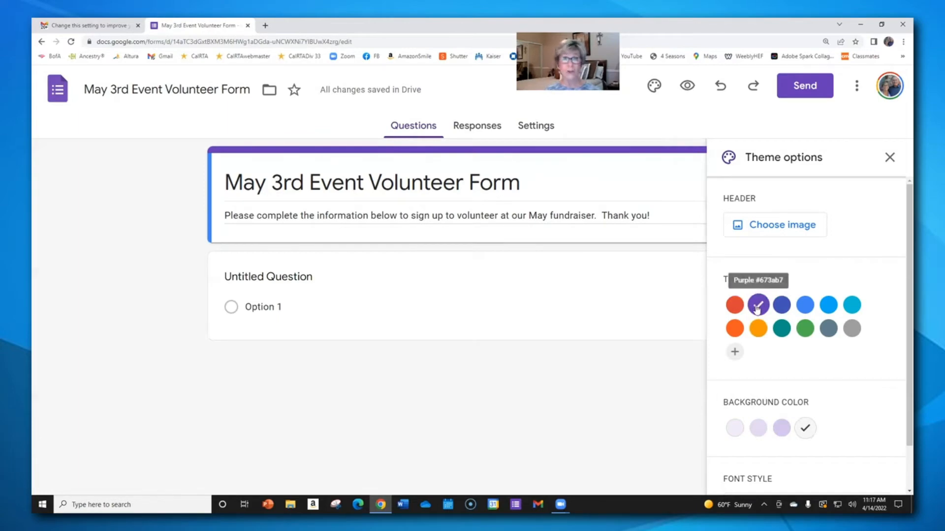
click(785, 306)
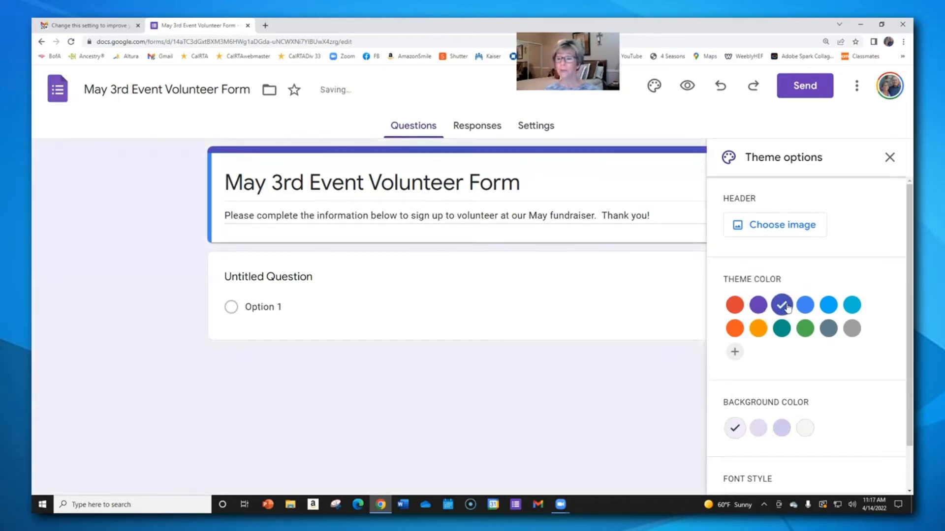
click(782, 428)
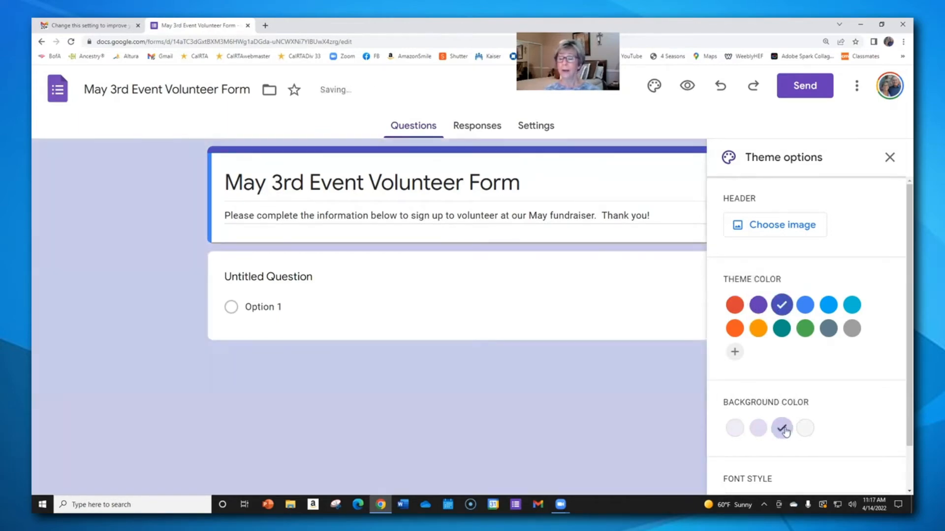
click(786, 311)
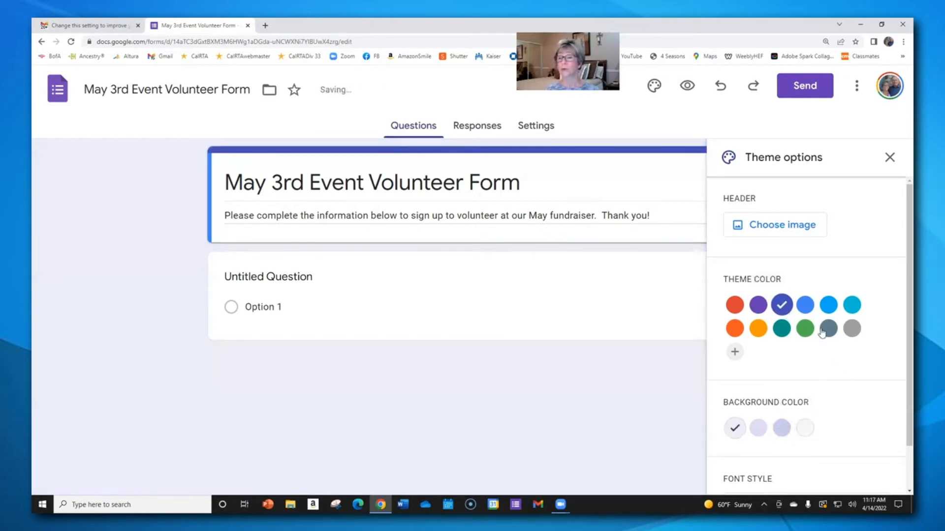
Set the form's theme color to the medium blue and its background to the darkest blue tint offered.
click(809, 309)
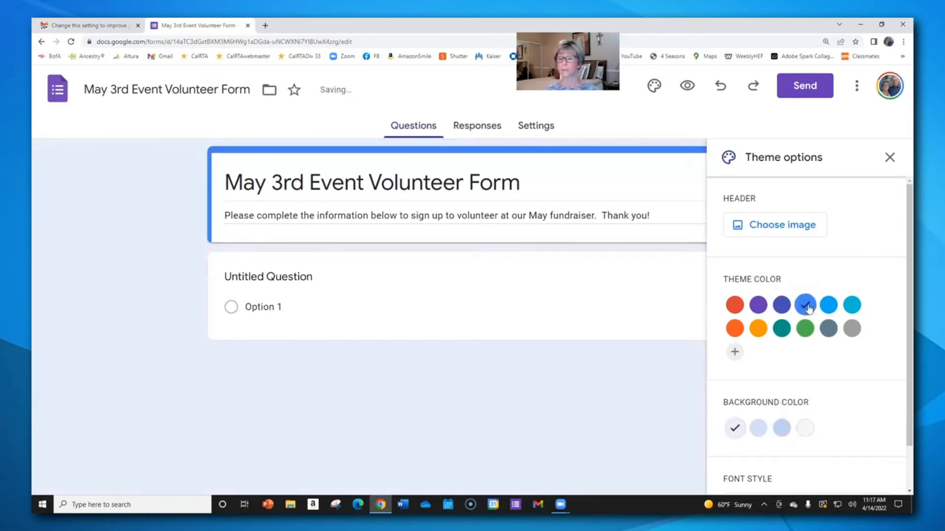
click(783, 431)
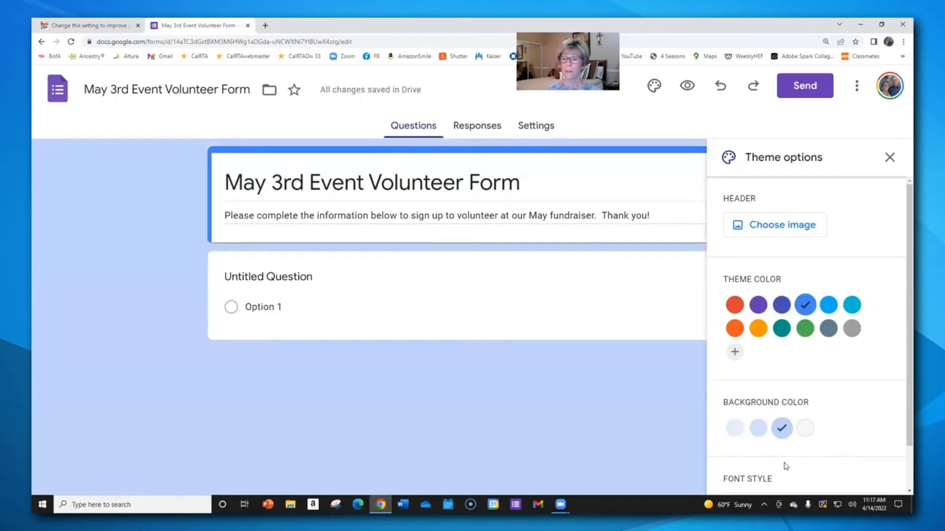
Try the Decorative, Formal and Playful font styles on the form and return it to Basic.
scroll(784, 465, down, 1)
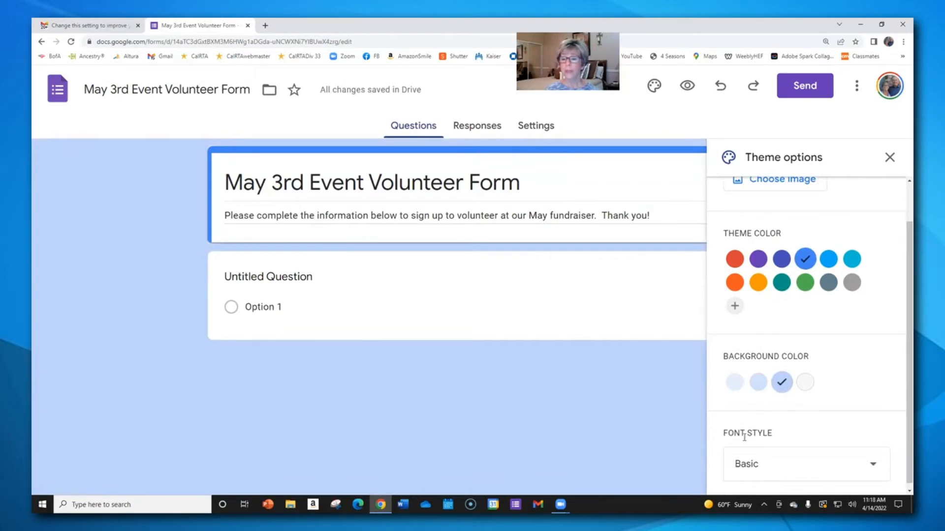
click(749, 467)
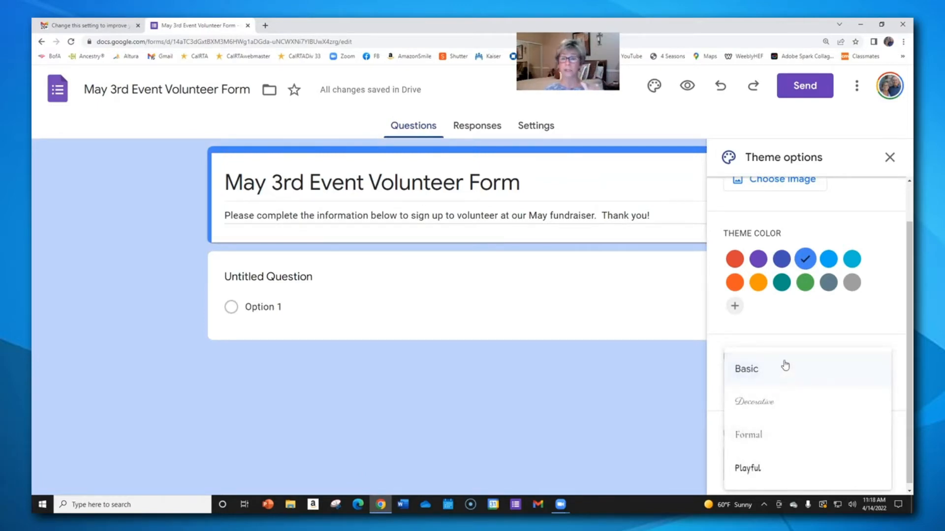
click(752, 399)
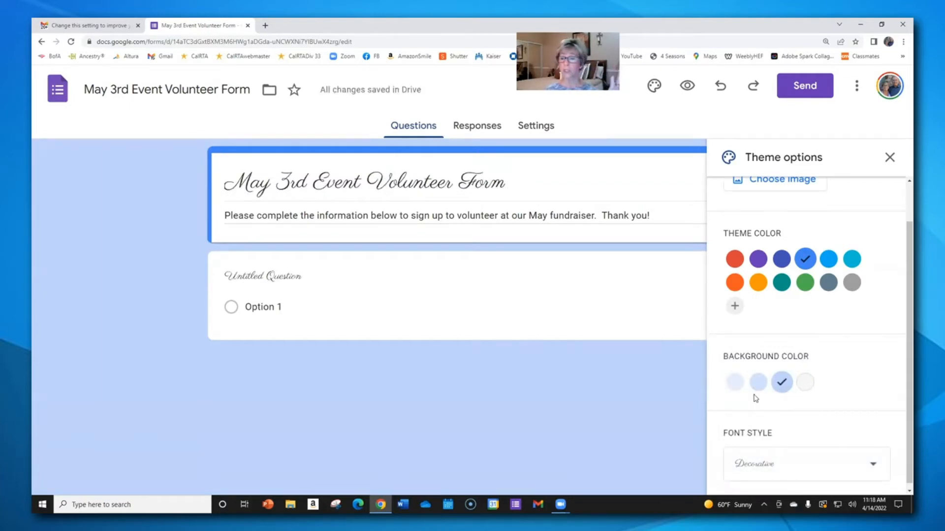
scroll(775, 457, down, 1)
click(781, 460)
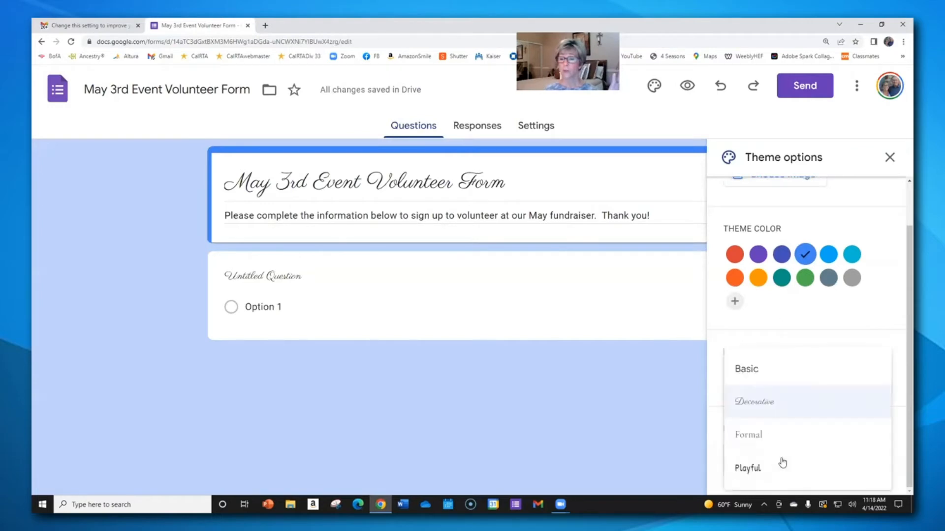
click(762, 435)
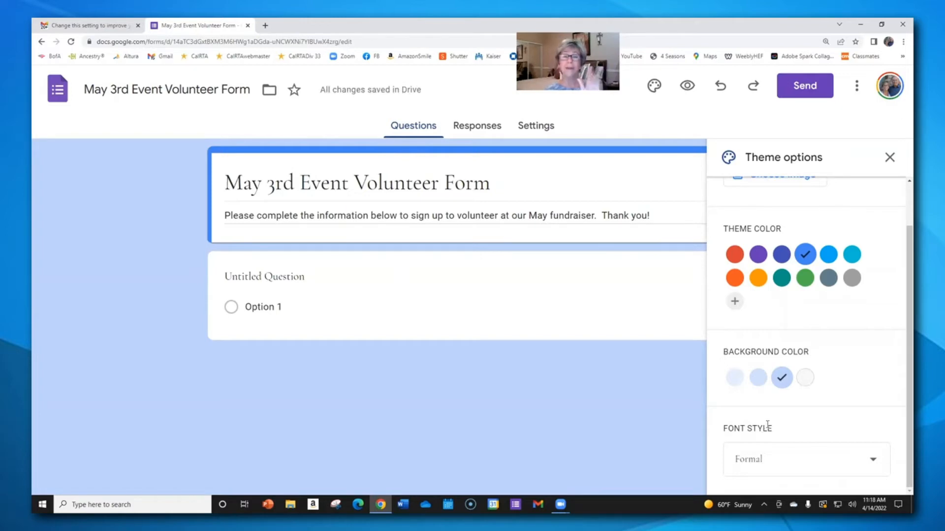
click(780, 462)
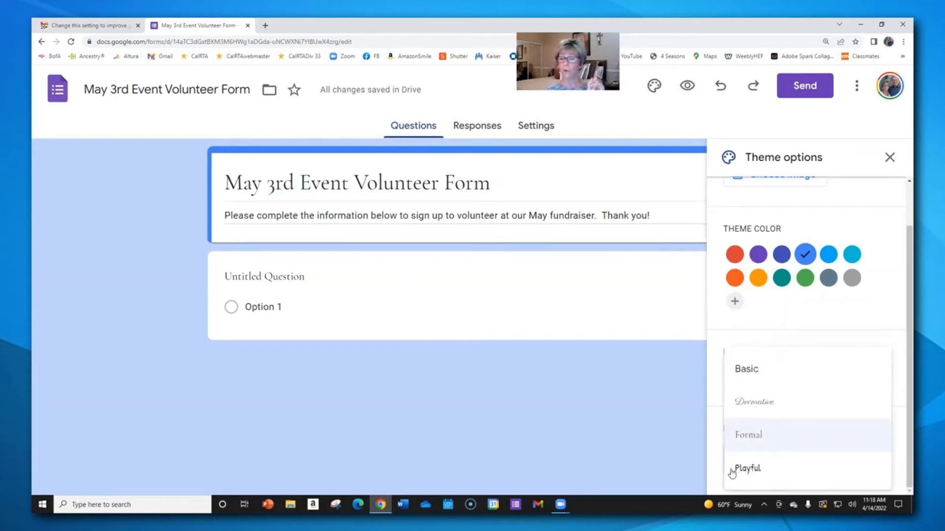
click(748, 469)
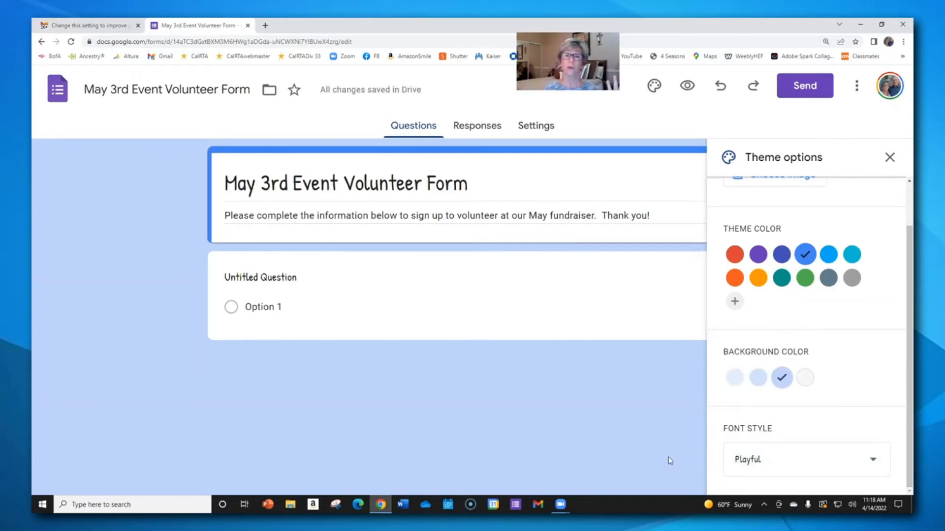
click(775, 458)
click(748, 372)
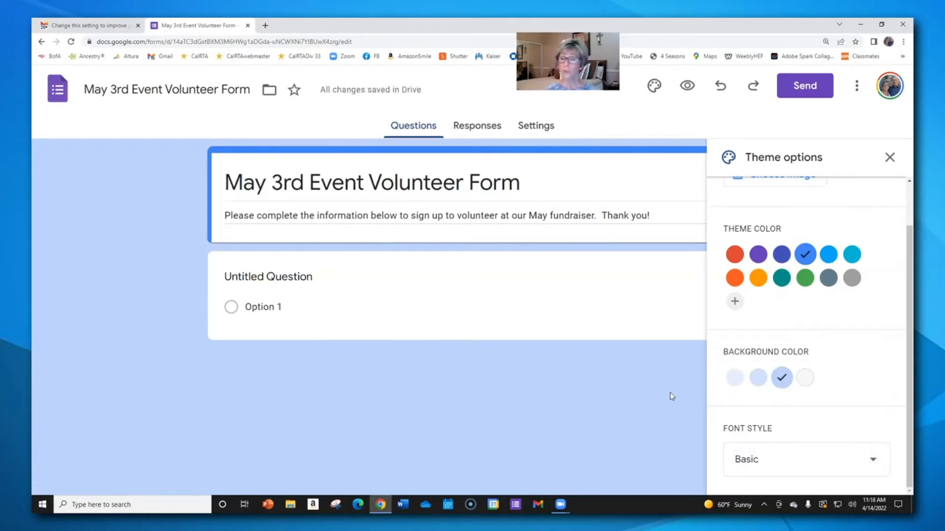
Close the theme options, look at the saved form in Google Drive in a new tab, and return to the form.
click(889, 159)
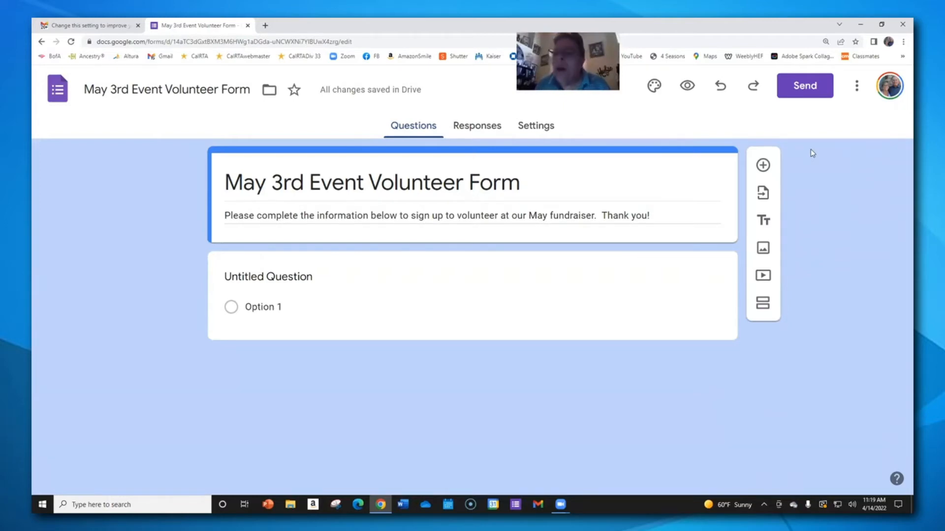
click(265, 27)
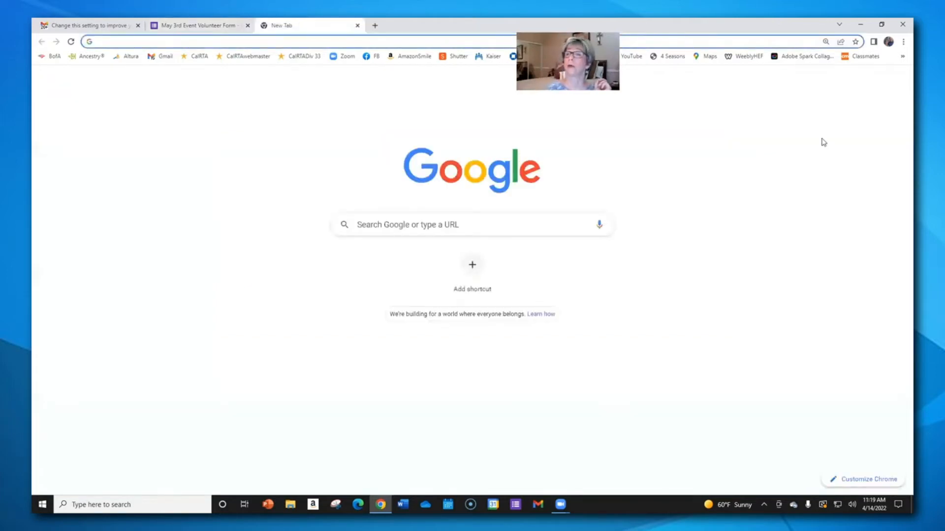
click(871, 81)
click(874, 129)
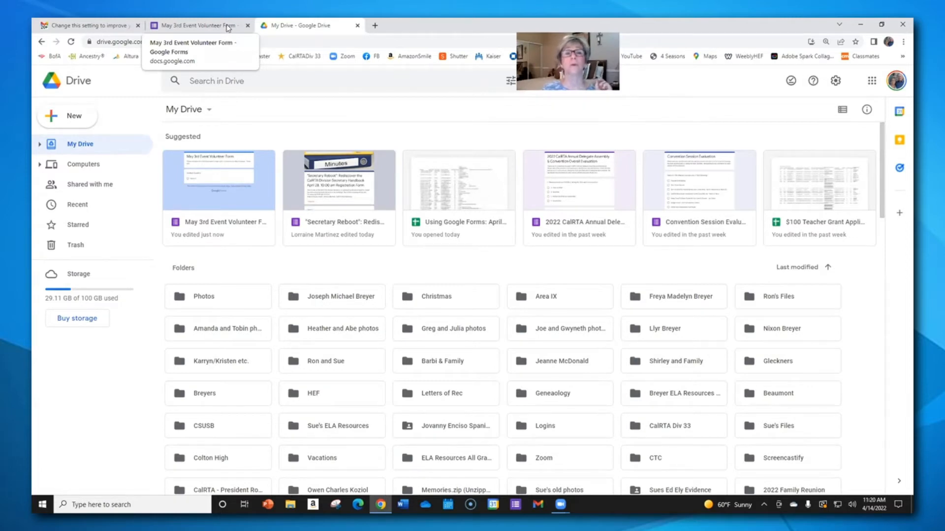
click(465, 90)
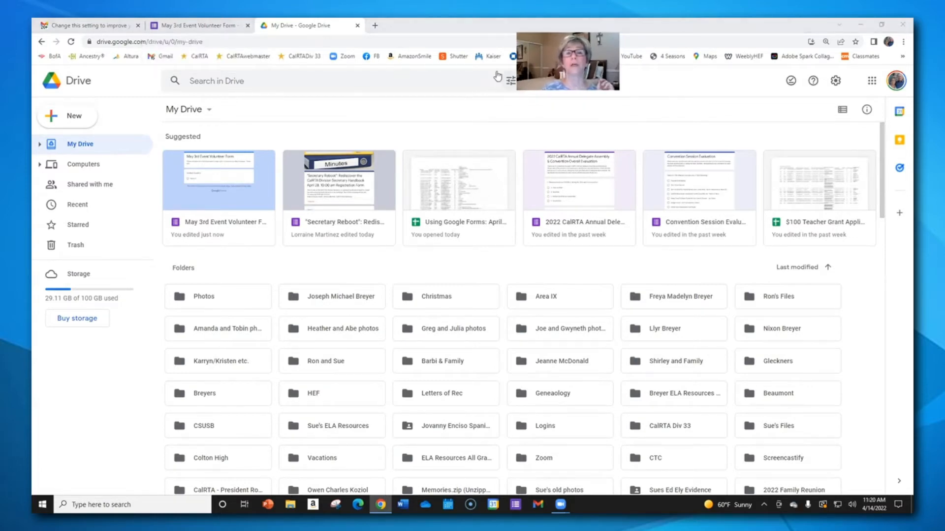
click(210, 30)
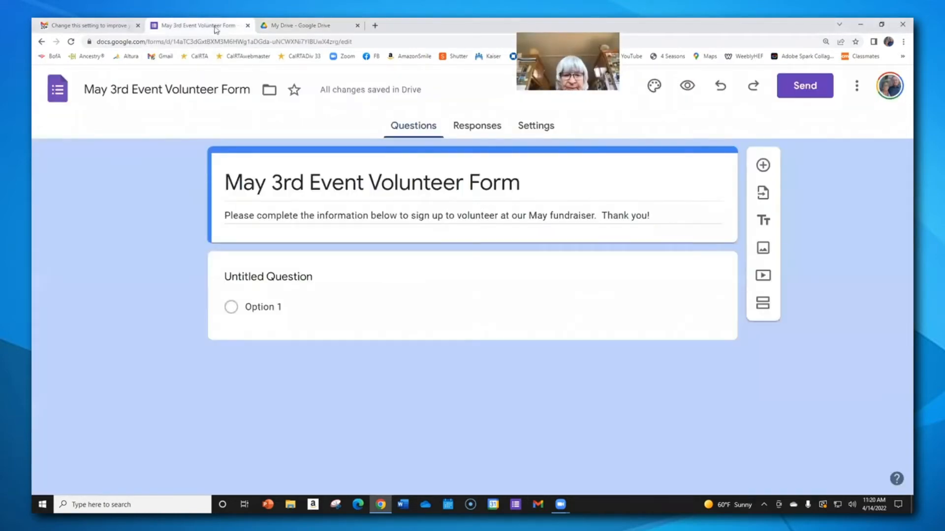
click(356, 26)
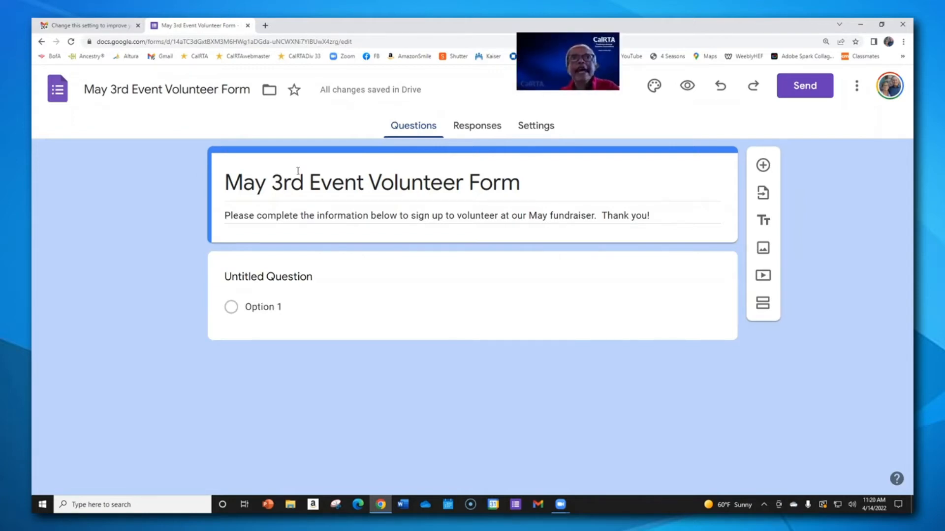
Highlight the form's title text and place the cursor in the matching file name to compare the two.
drag(228, 182, 527, 182)
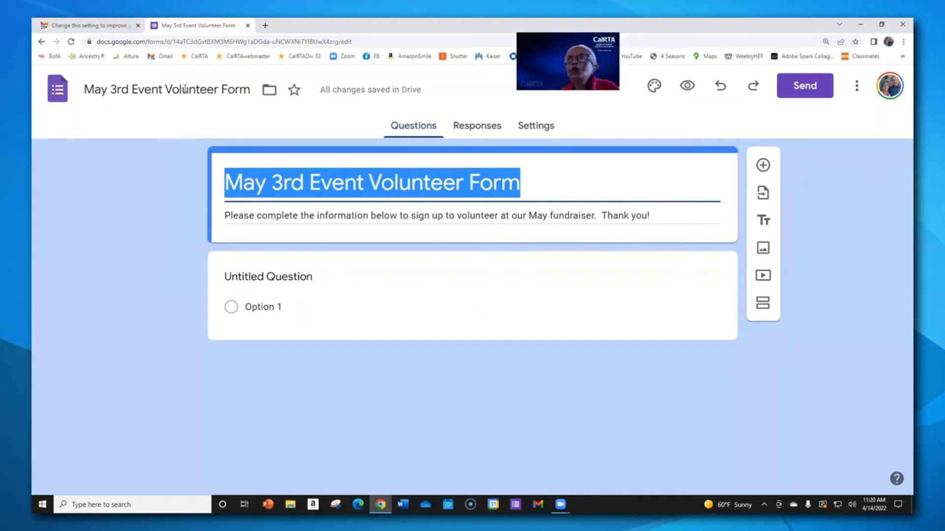
click(266, 183)
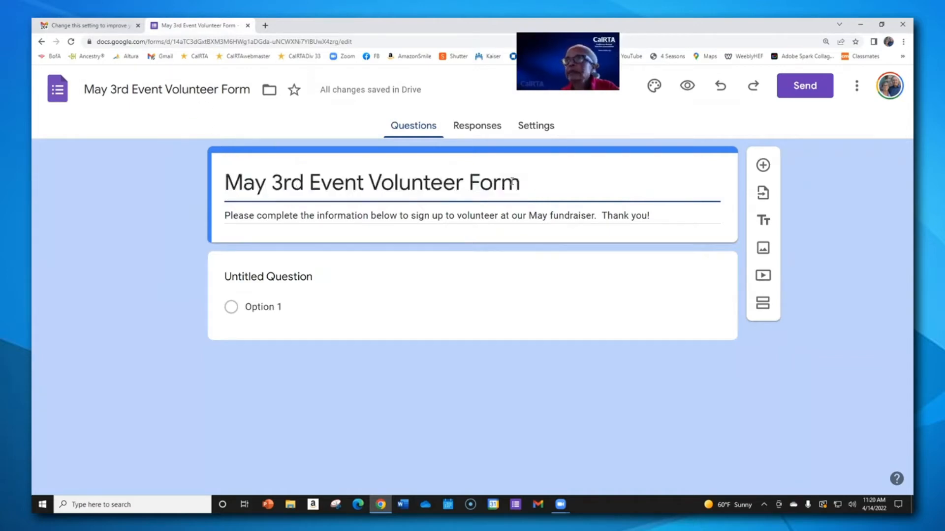
drag(522, 182, 229, 178)
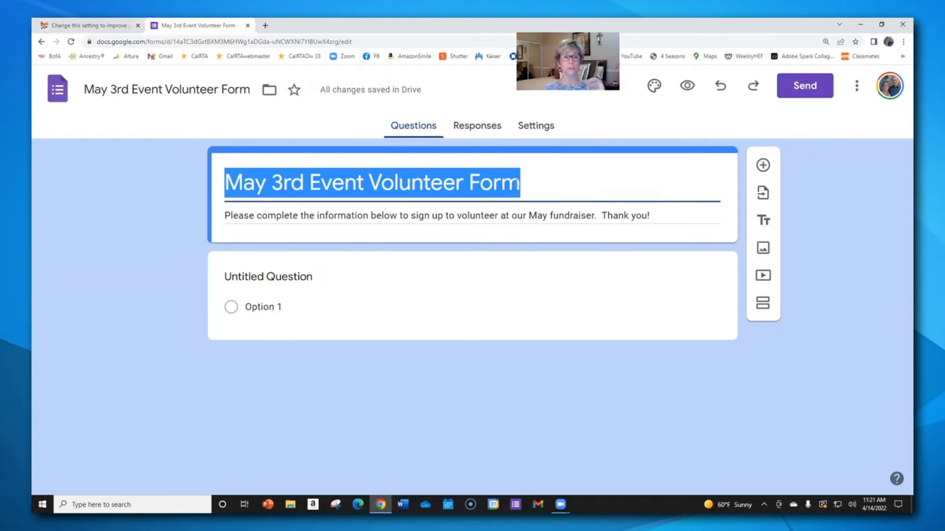
drag(530, 182, 226, 176)
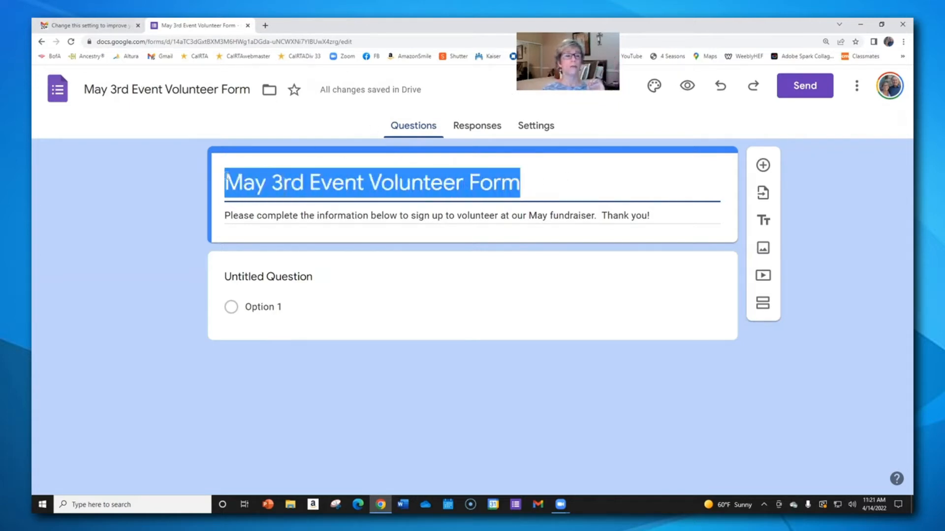
click(123, 89)
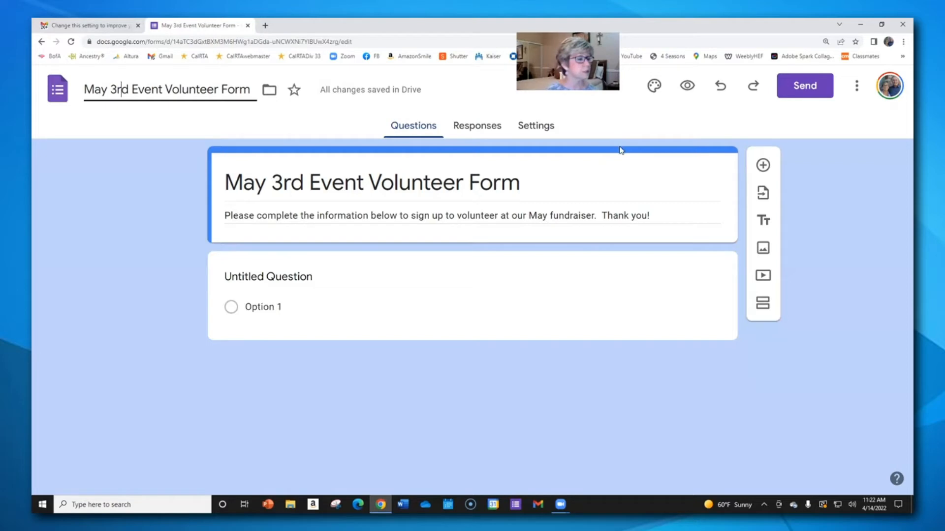
Set the Google Photos picture of snowy mountains with the CalRTA logo as the form's header, cropped to the ridge and logo.
click(654, 87)
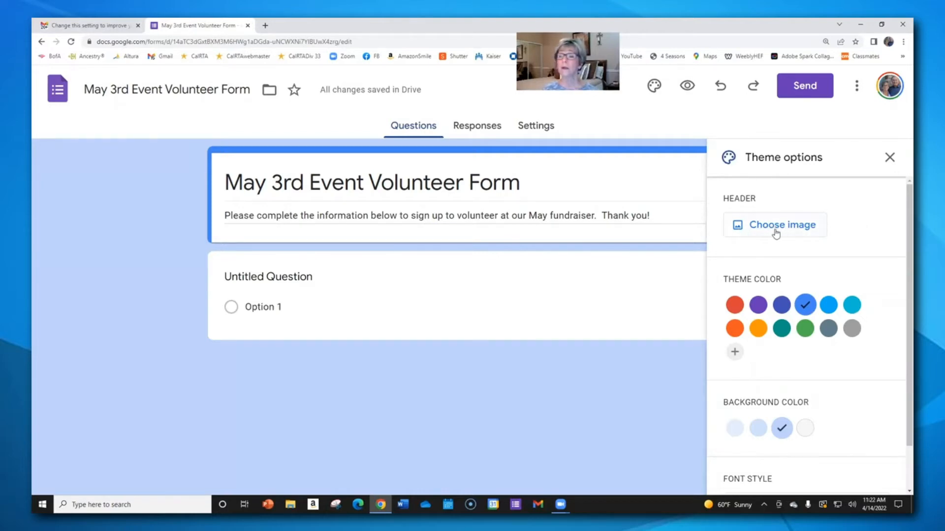
click(761, 227)
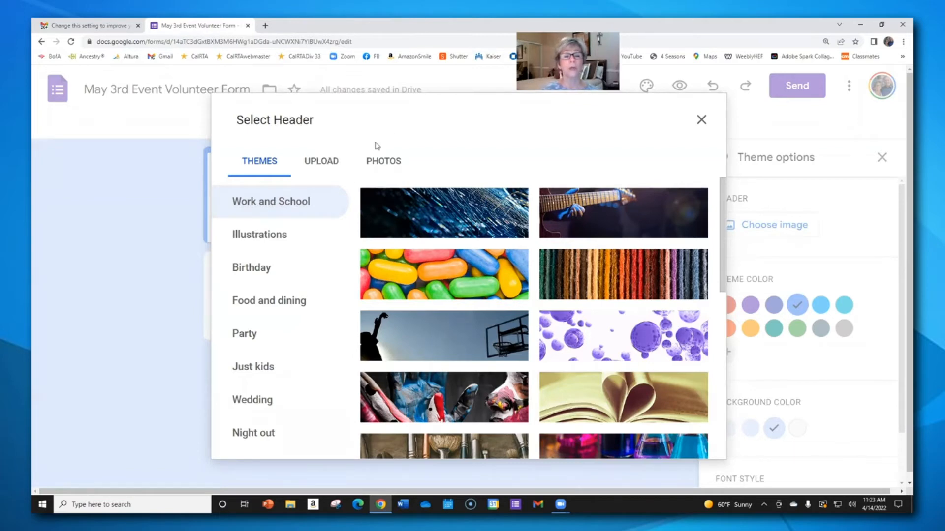
click(385, 165)
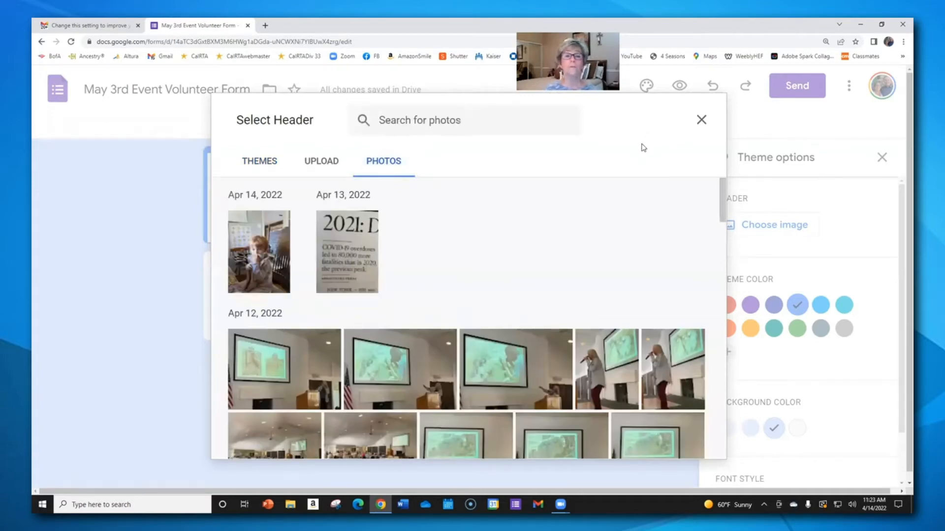
scroll(572, 192, down, 8)
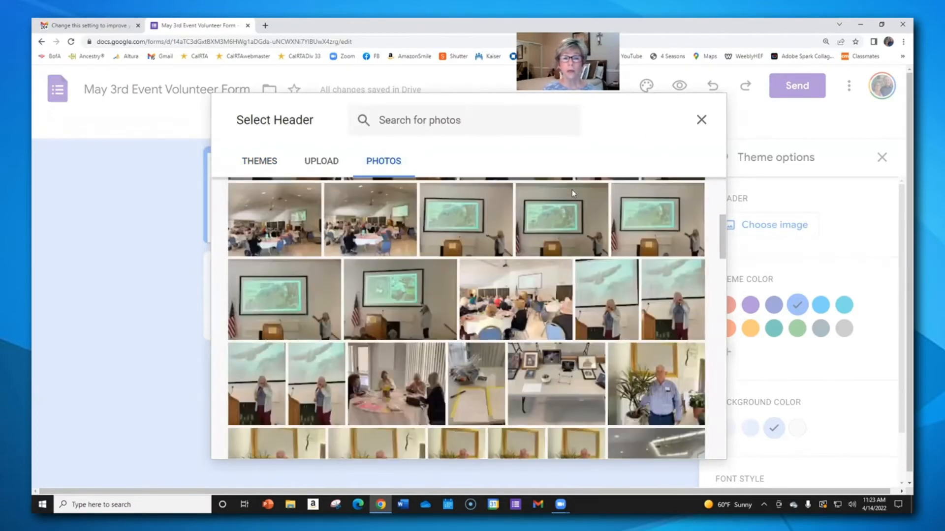
scroll(572, 192, down, 10)
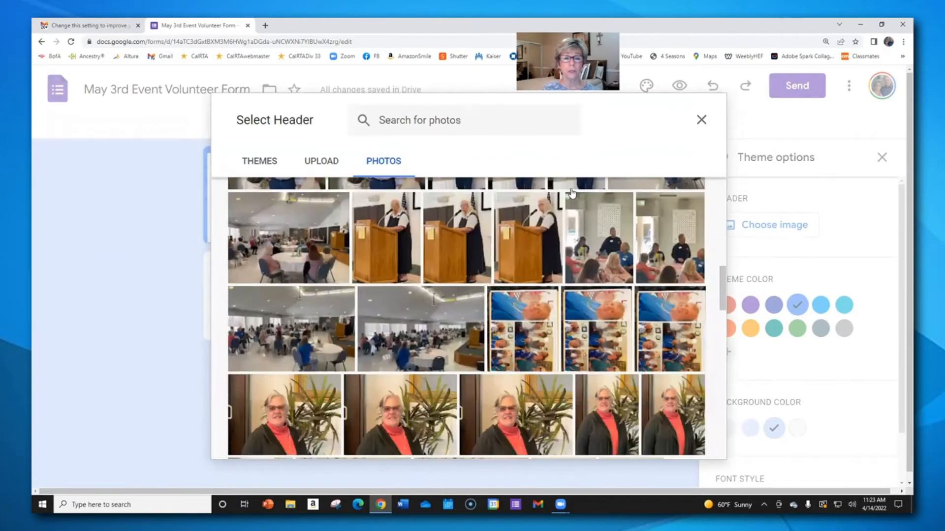
scroll(570, 196, down, 12)
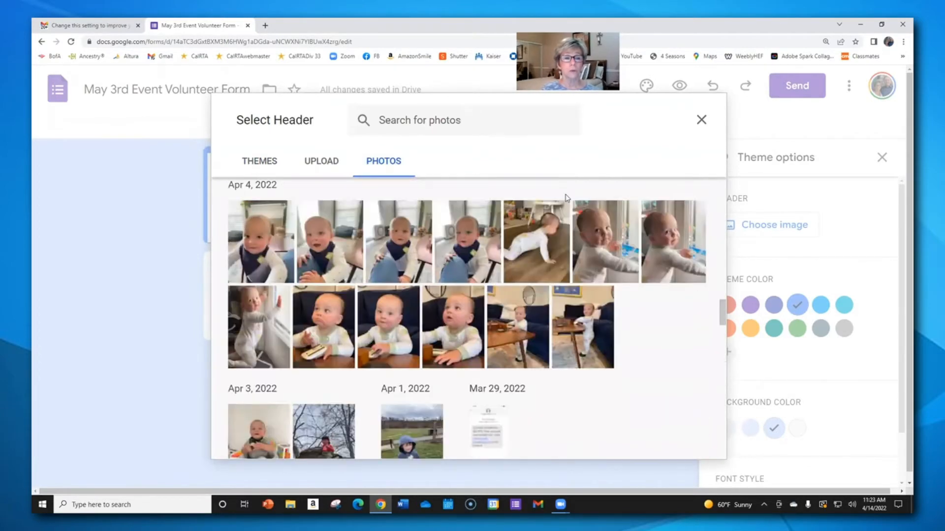
scroll(566, 198, down, 5)
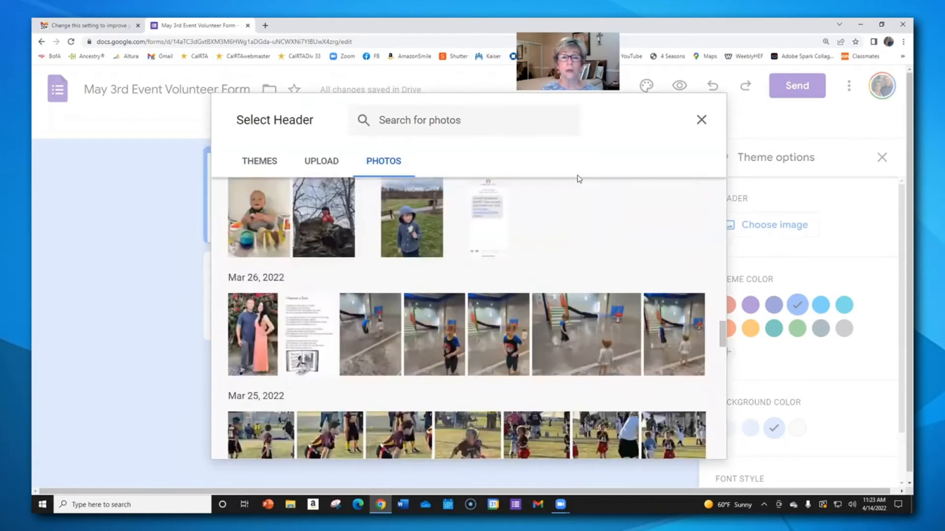
scroll(557, 200, down, 9)
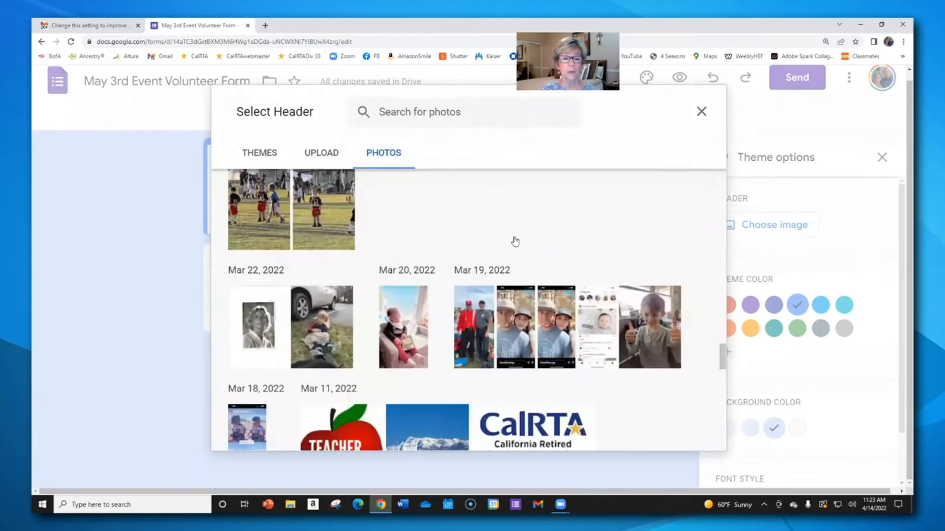
scroll(512, 242, down, 2)
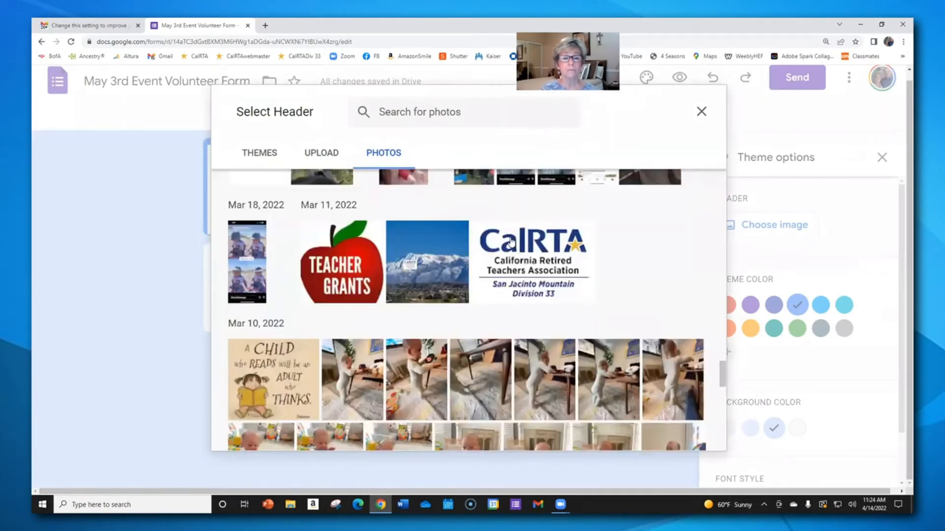
click(450, 264)
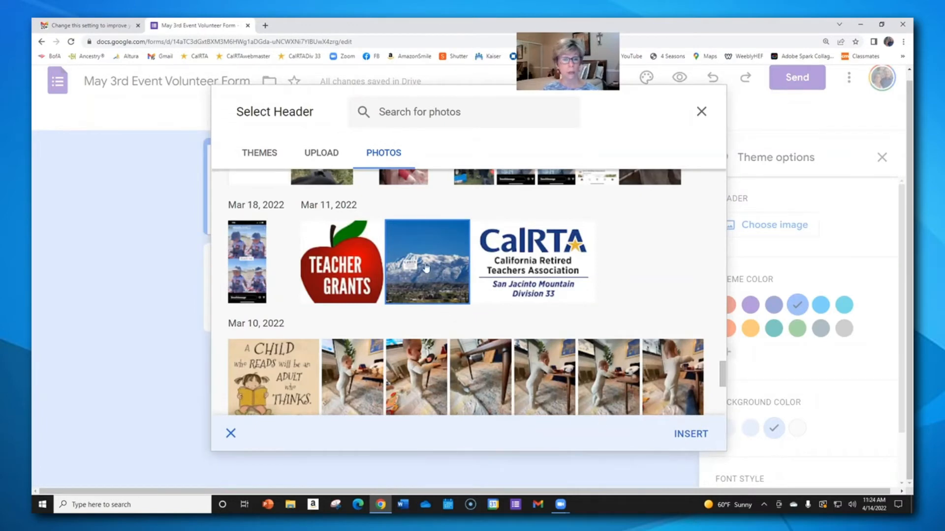
click(692, 435)
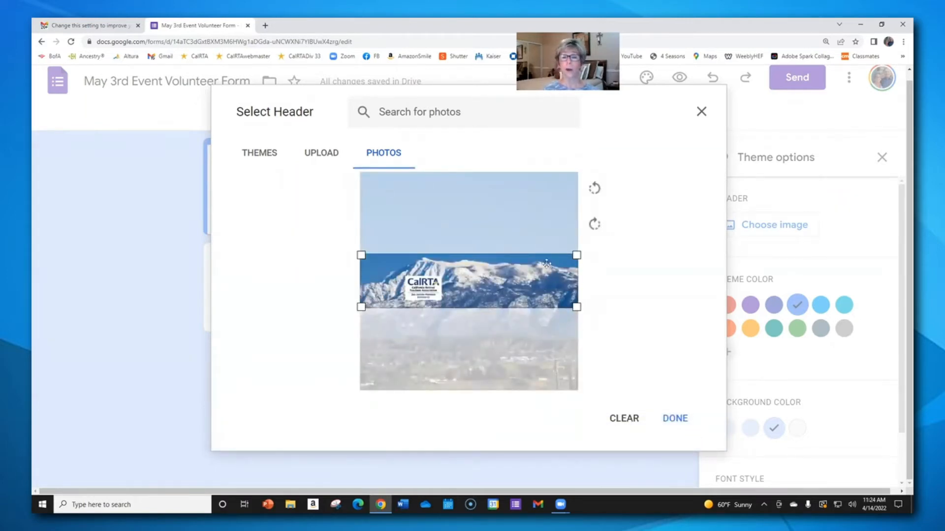
mouse_move(548, 266)
mouse_down()
mouse_move(548, 281)
mouse_move(548, 258)
mouse_move(550, 298)
mouse_move(550, 245)
mouse_move(549, 358)
mouse_move(553, 244)
mouse_move(551, 290)
mouse_move(552, 265)
mouse_move(554, 278)
mouse_up()
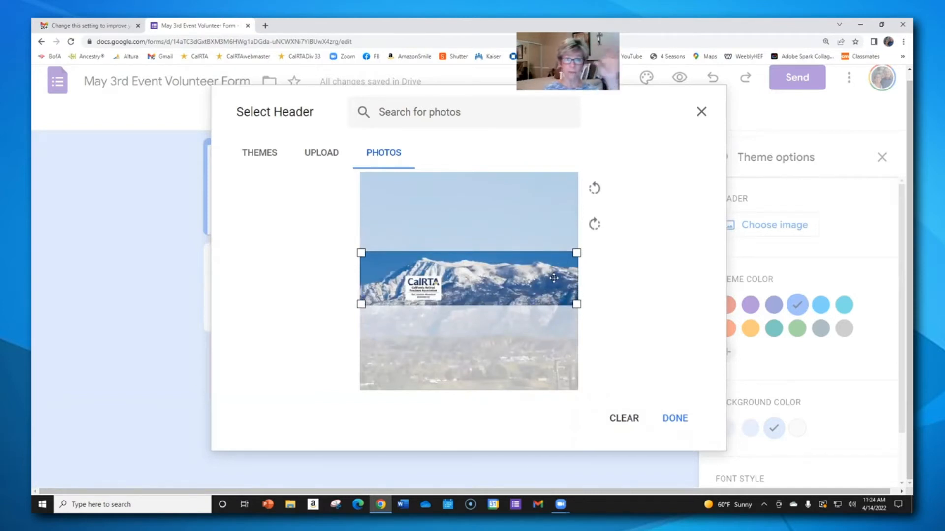
mouse_move(553, 278)
mouse_down()
mouse_move(552, 253)
mouse_move(551, 279)
mouse_up()
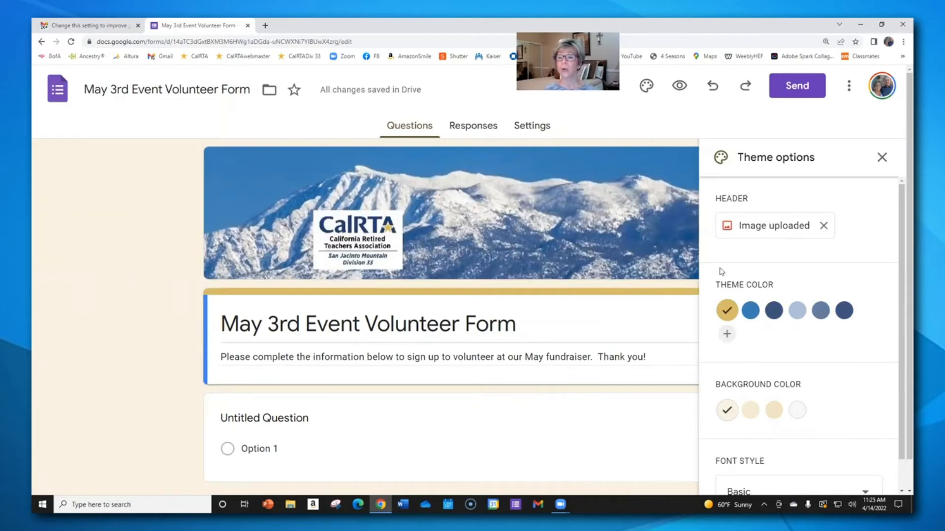
Set the theme color to dark slate blue with its darkest background tint, and preview the form before returning to editing.
click(774, 311)
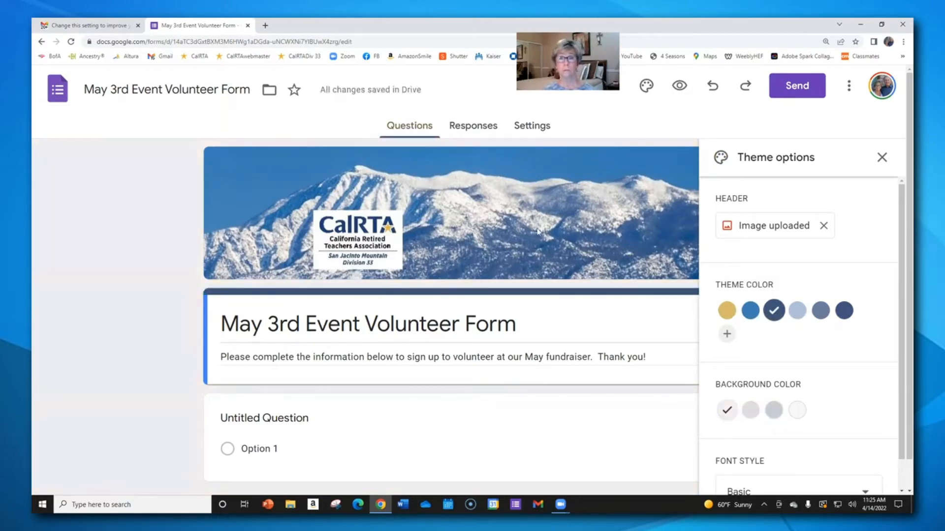
click(773, 410)
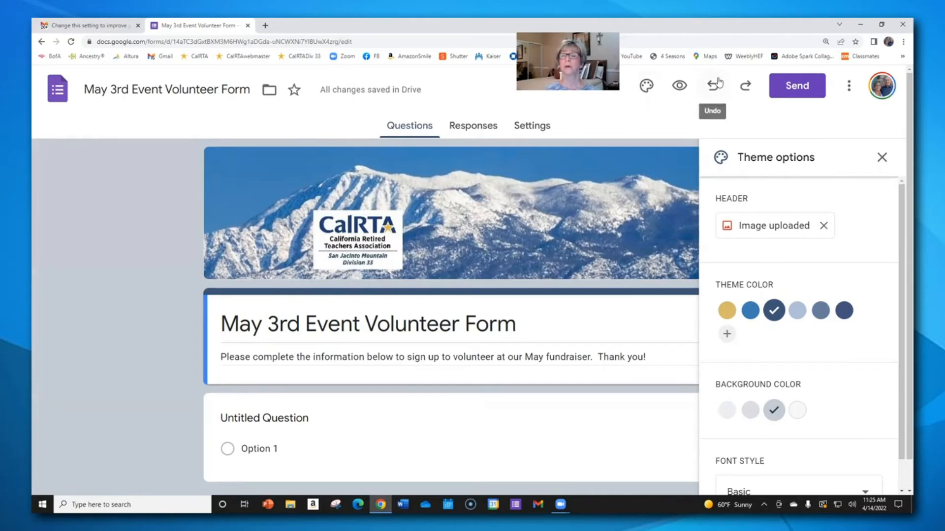
click(679, 86)
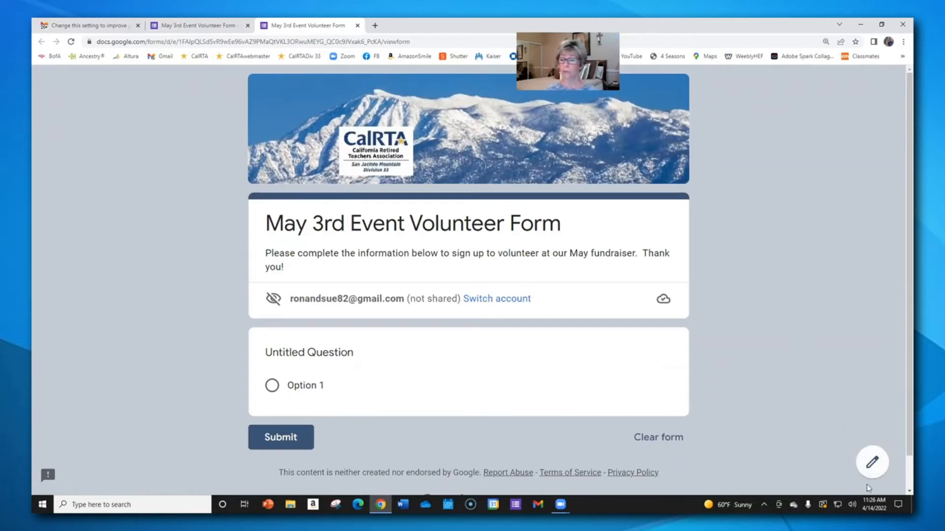
click(873, 465)
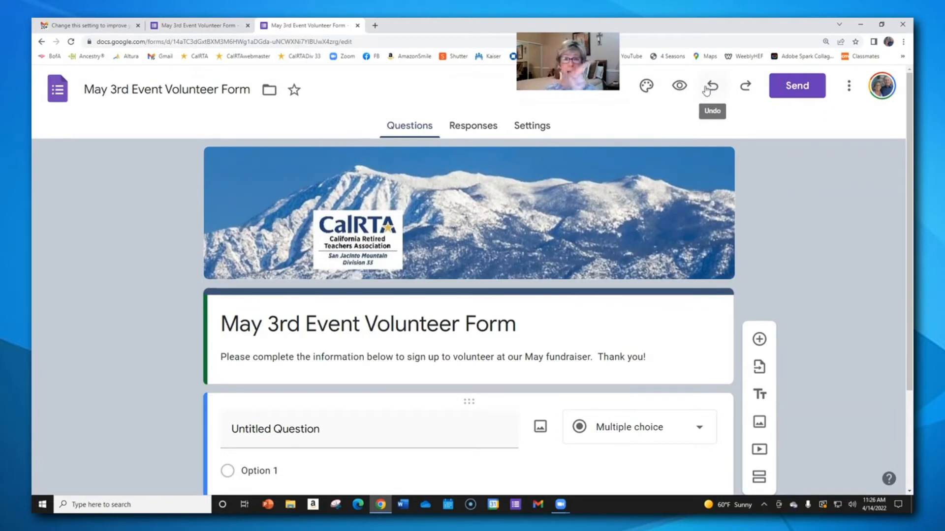
Try to undo the recent theme changes repeatedly in the form editor and check the form.
click(715, 90)
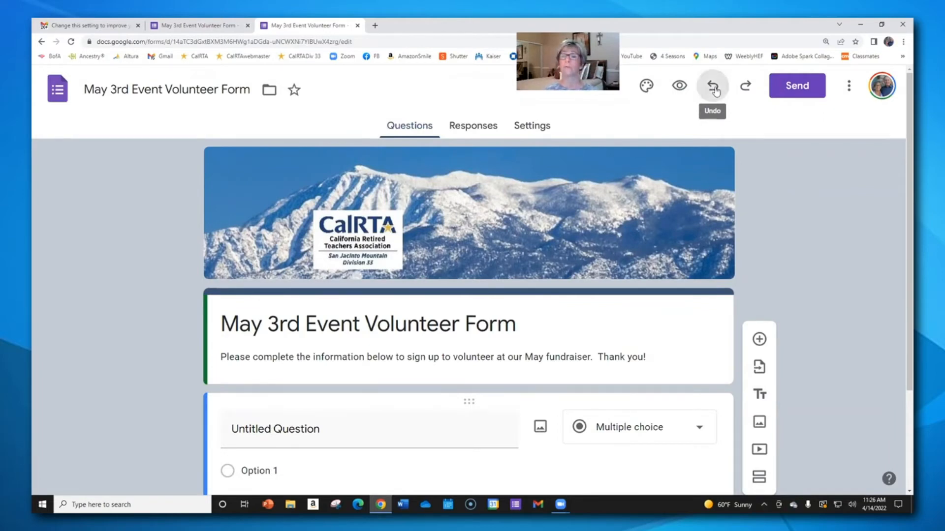
click(715, 90)
click(715, 90)
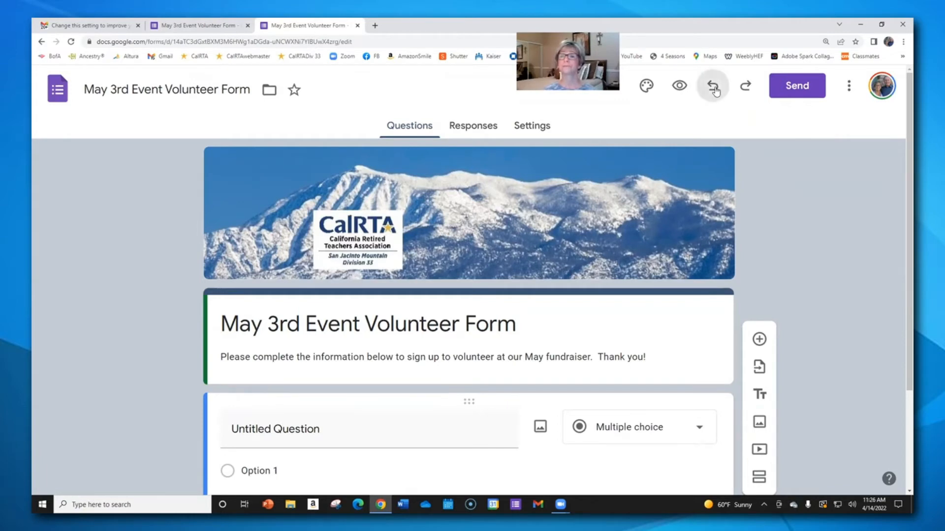
click(714, 90)
click(715, 90)
click(715, 90)
click(715, 90)
click(714, 89)
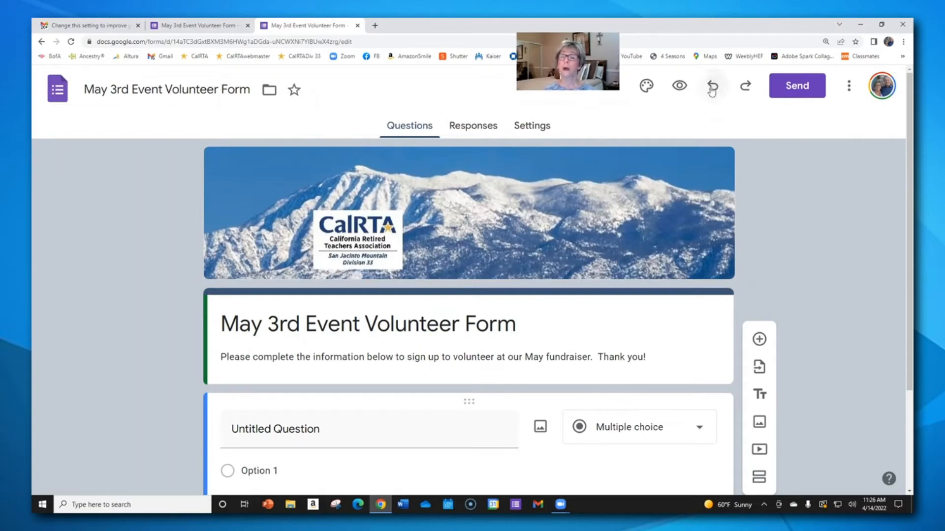
click(709, 92)
scroll(619, 192, down, 3)
scroll(619, 193, up, 3)
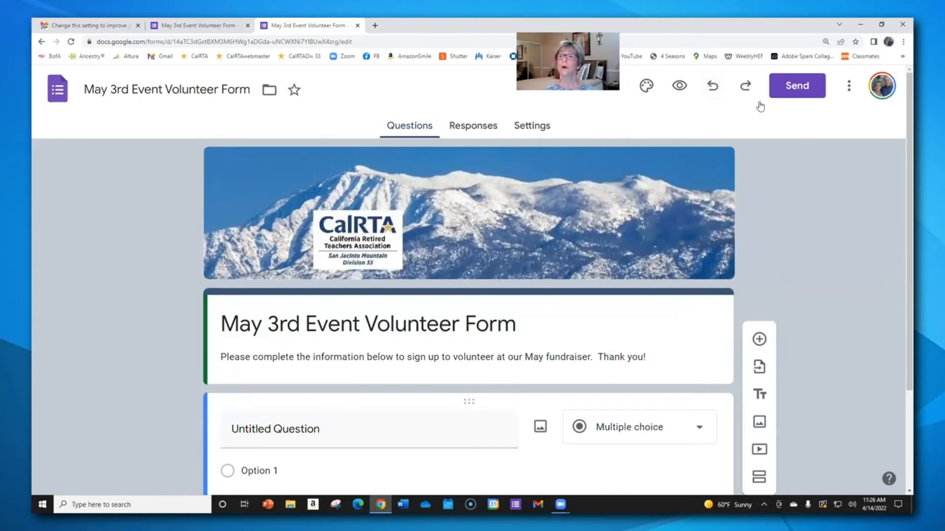
Open the theme options and try again to undo the header and color changes.
click(650, 88)
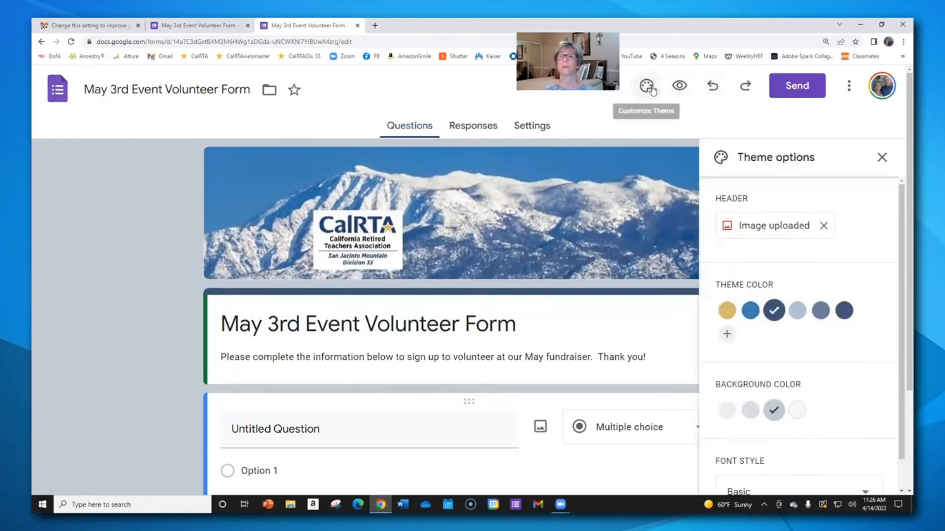
click(715, 90)
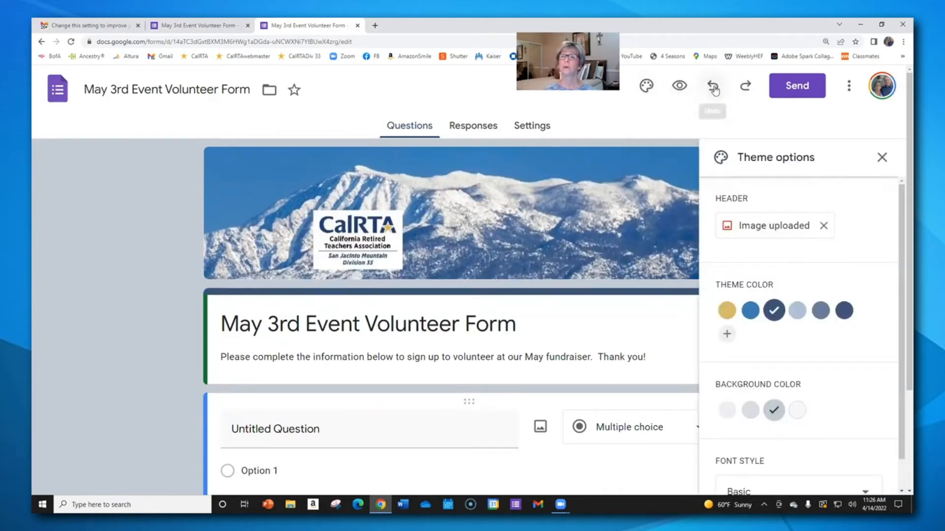
click(714, 91)
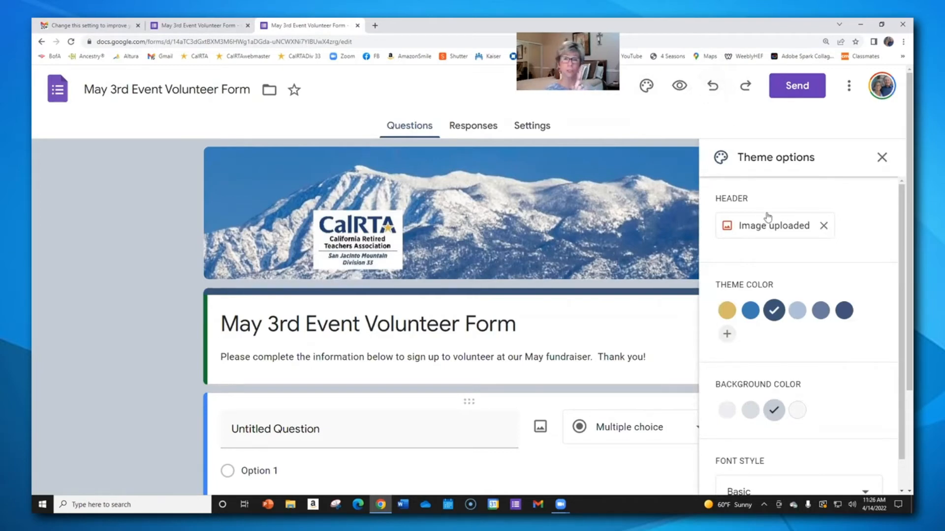
Replace the mountain header with the blue light-strand image from the Work and School themes, and undo the insertion.
click(824, 226)
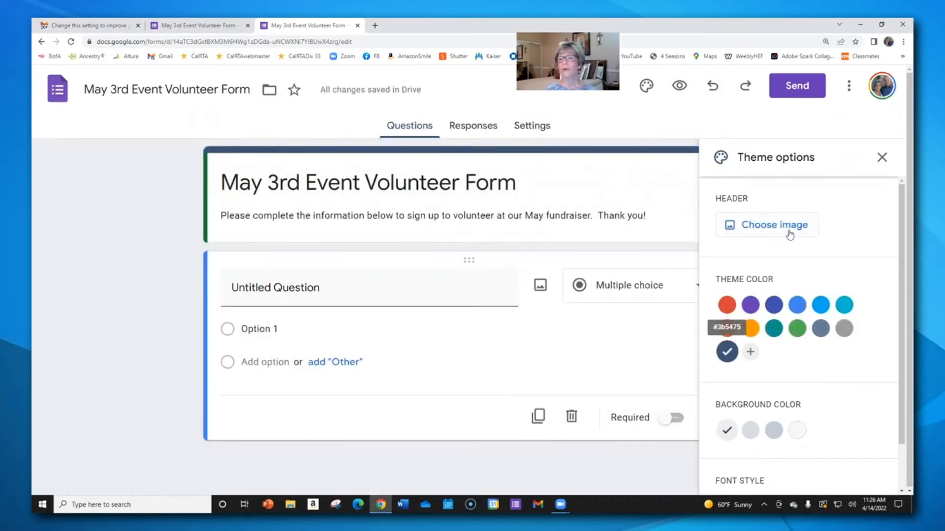
click(764, 230)
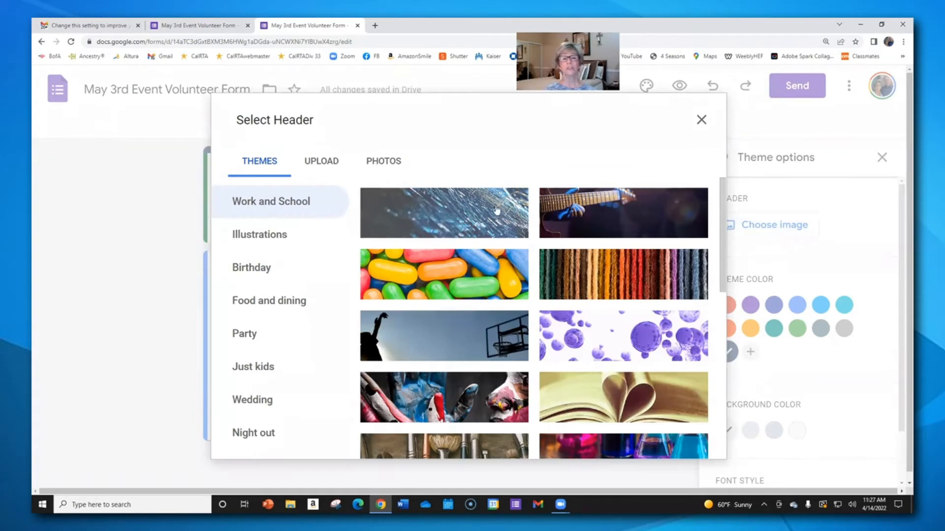
click(454, 217)
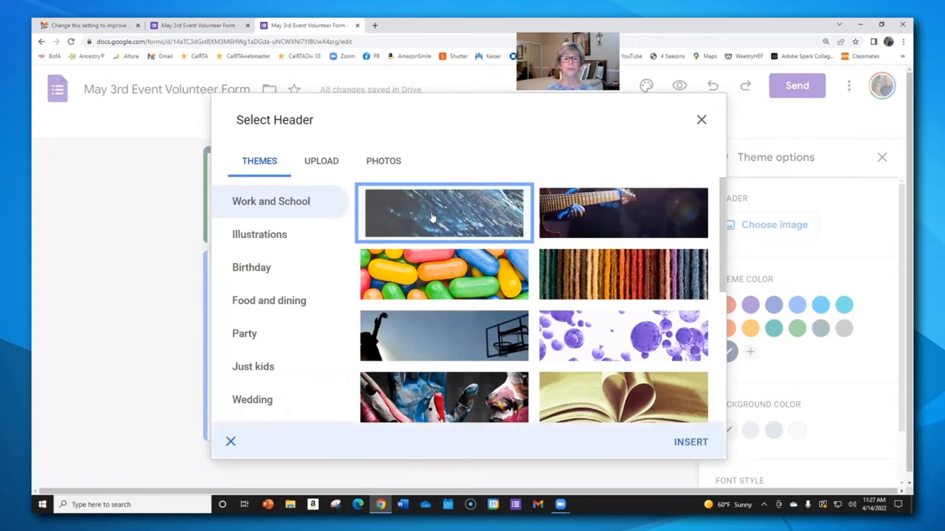
click(690, 443)
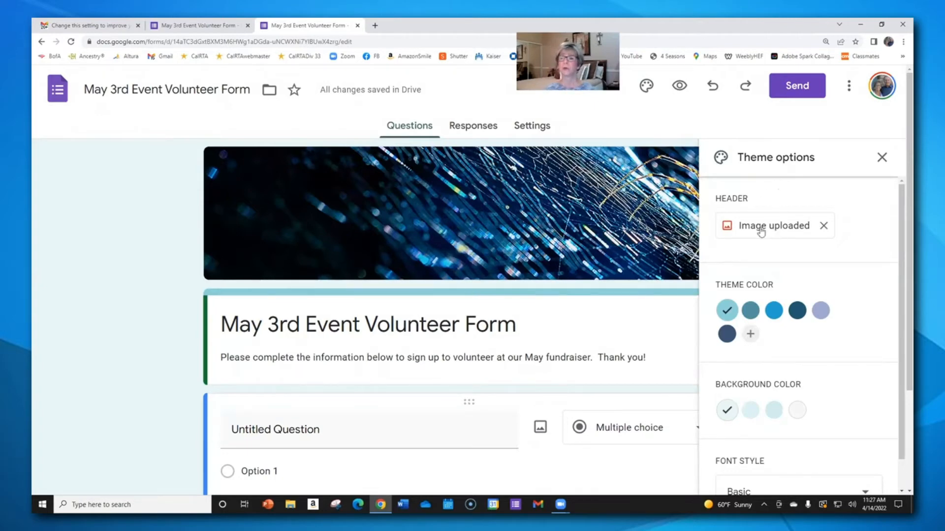
click(715, 87)
click(715, 88)
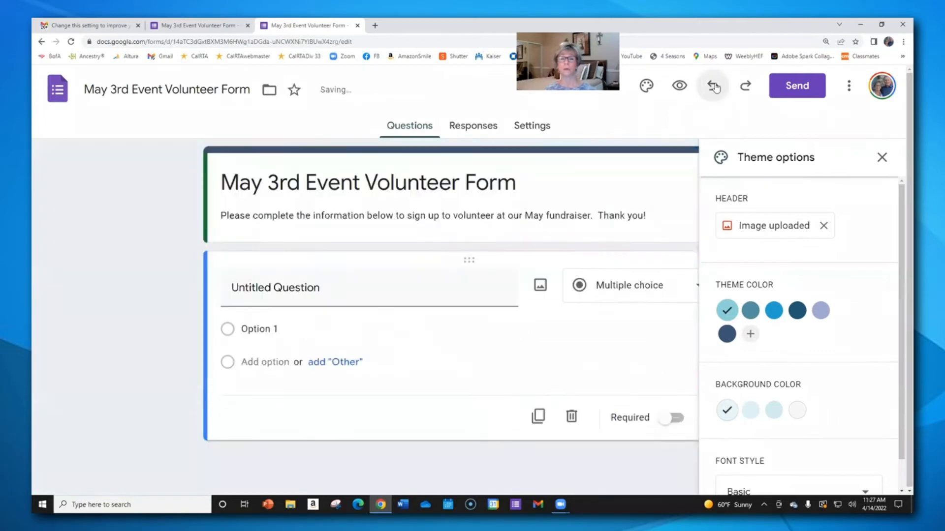
Upload CalRTANewLogo19_Print - Copy.jpg from the CalRTA Logos and Website items folder as the new header image.
click(789, 232)
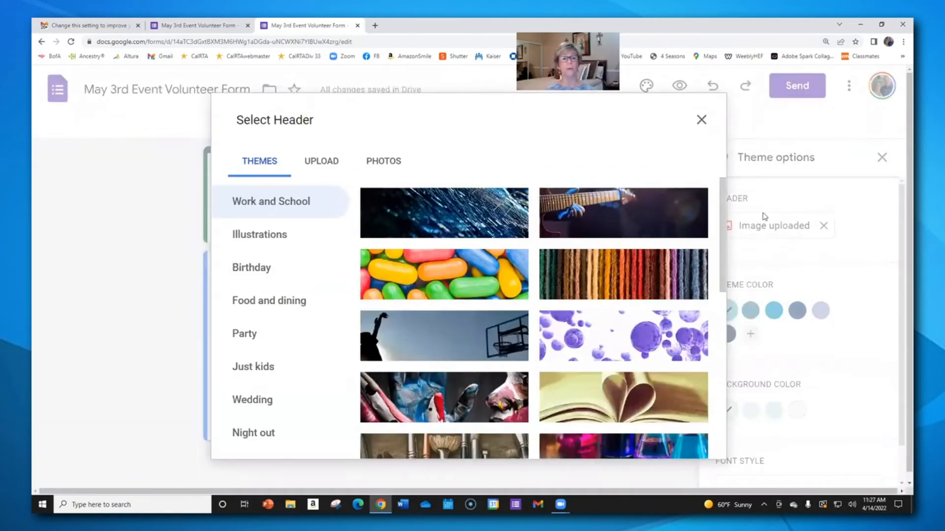
click(323, 166)
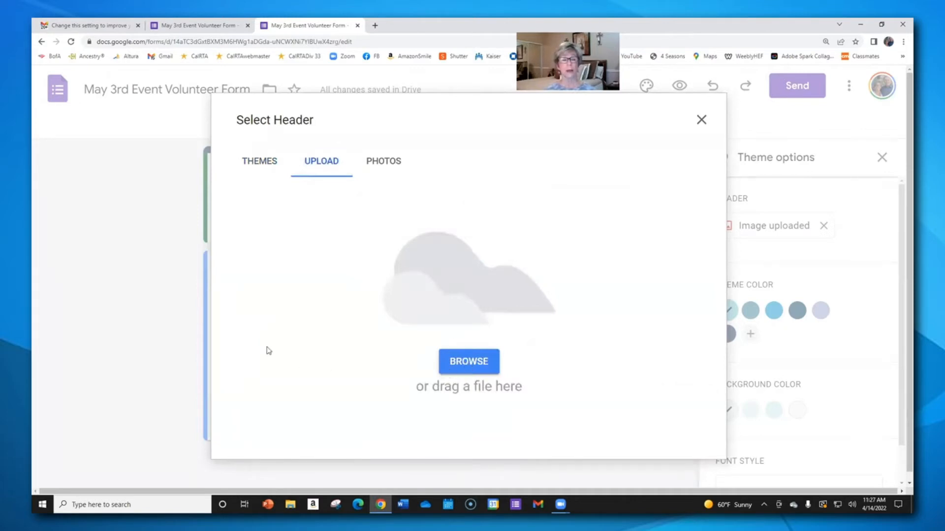
click(468, 362)
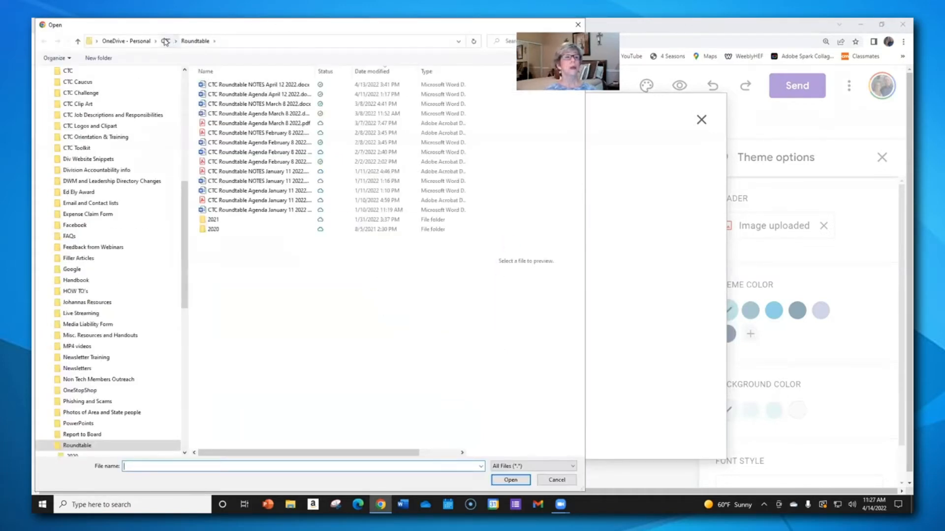
scroll(94, 108, up, 1)
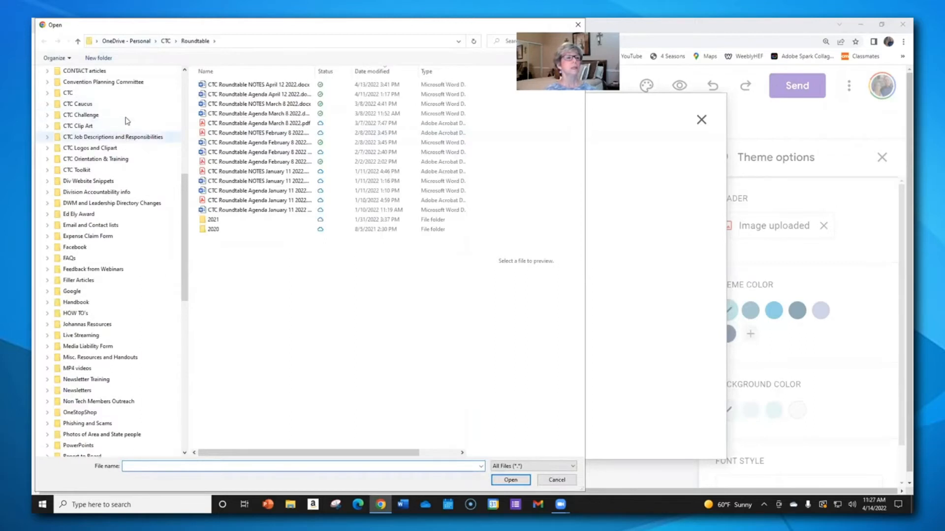
scroll(93, 133, up, 3)
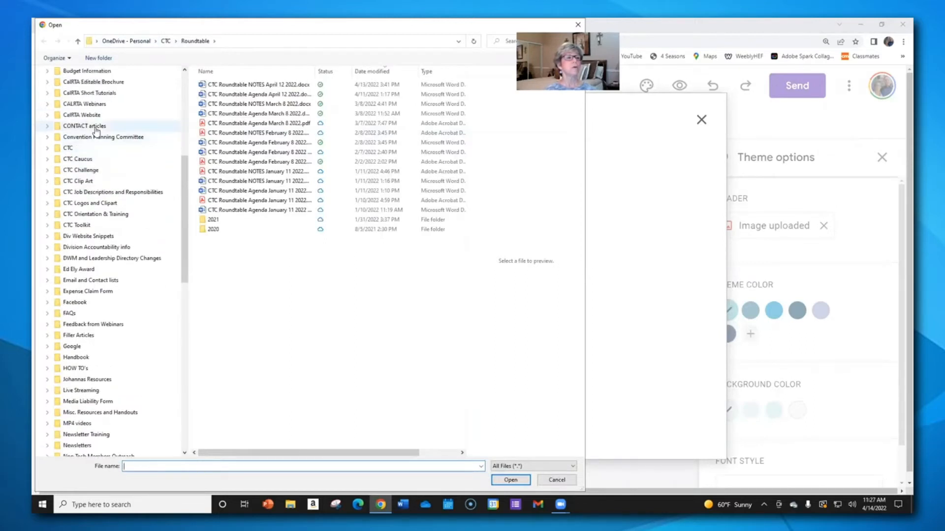
scroll(96, 131, up, 2)
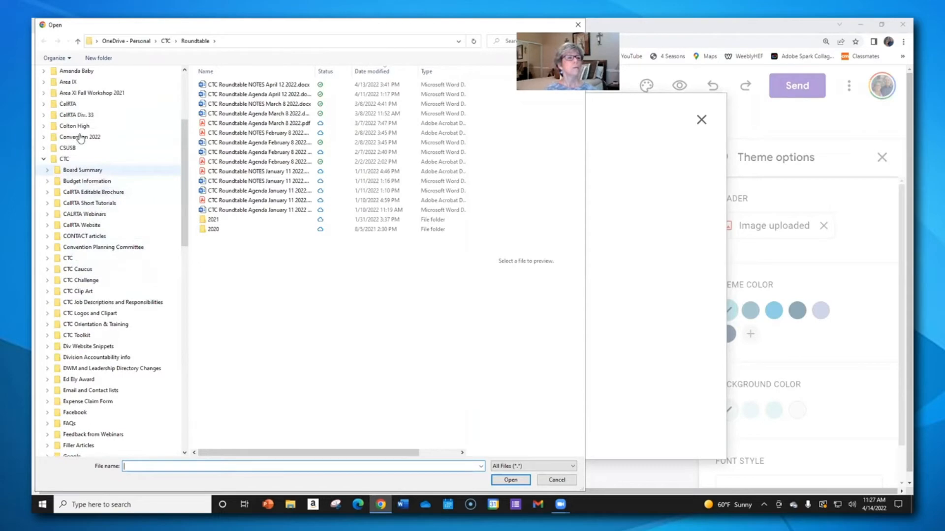
click(74, 105)
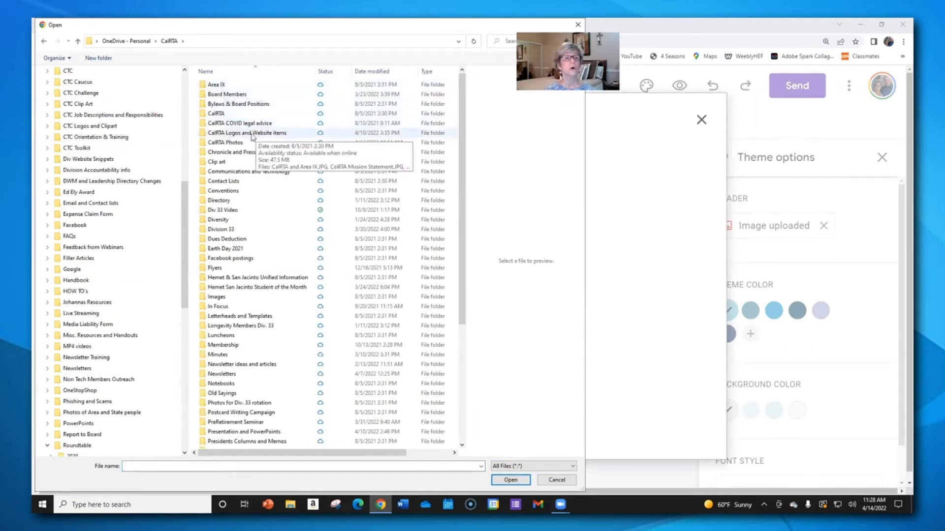
click(220, 134)
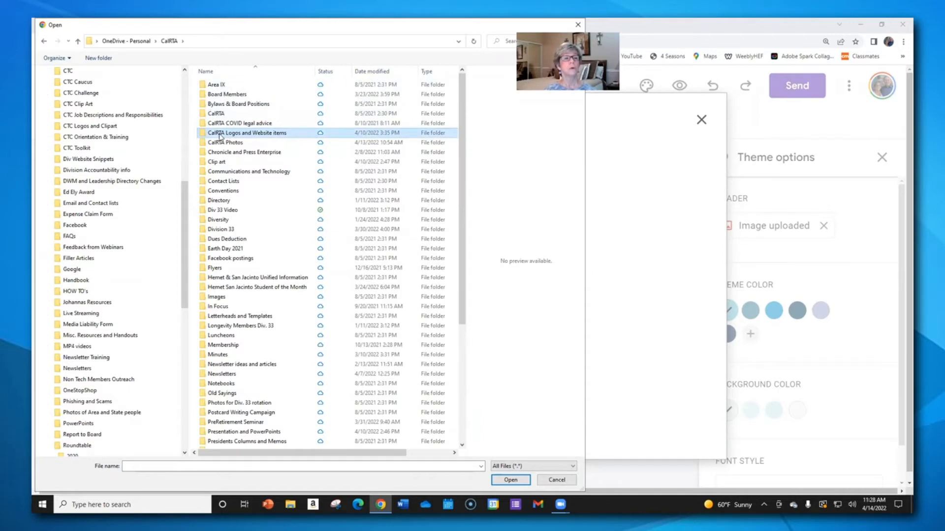
double_click(220, 134)
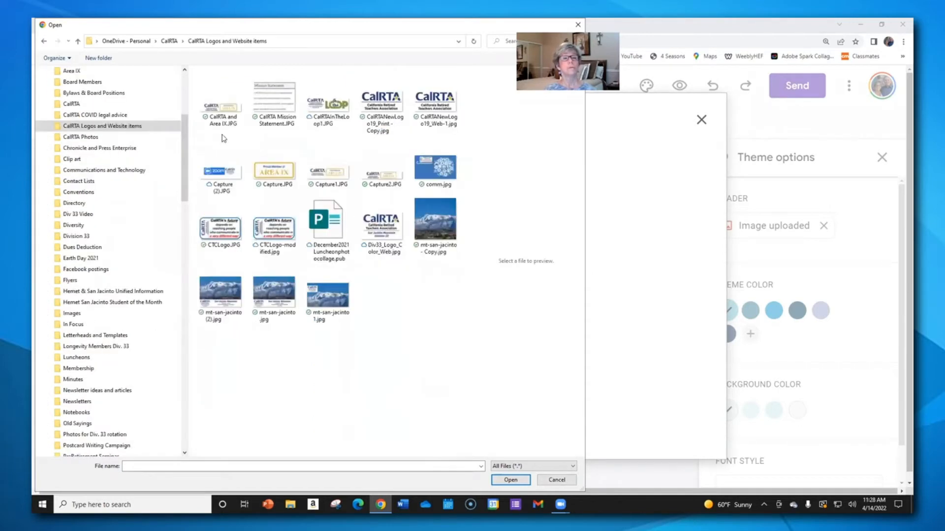
click(383, 102)
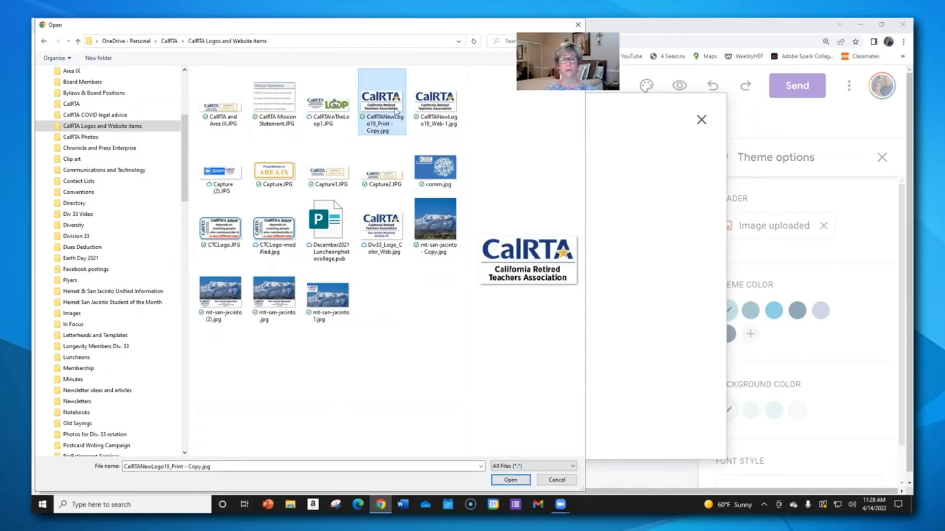
click(519, 480)
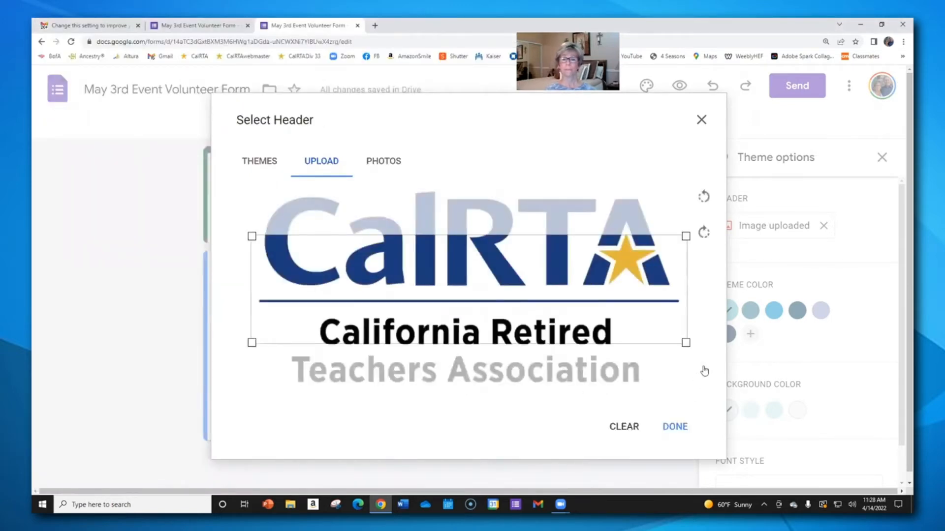
Crop the uploaded logo to the large CalRTA lettering with the star and apply it as the form header.
drag(671, 337, 667, 291)
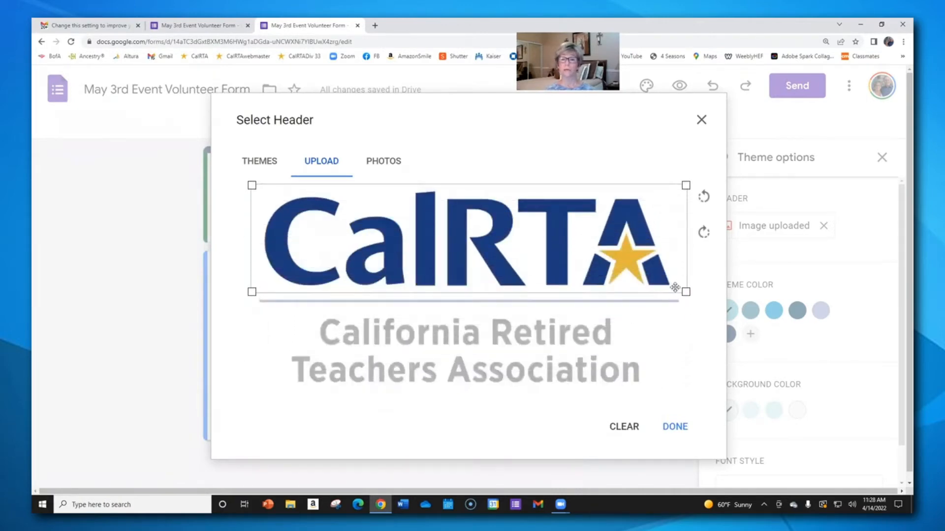
drag(674, 289, 676, 340)
mouse_move(666, 285)
mouse_down()
mouse_move(669, 307)
mouse_move(672, 289)
mouse_up()
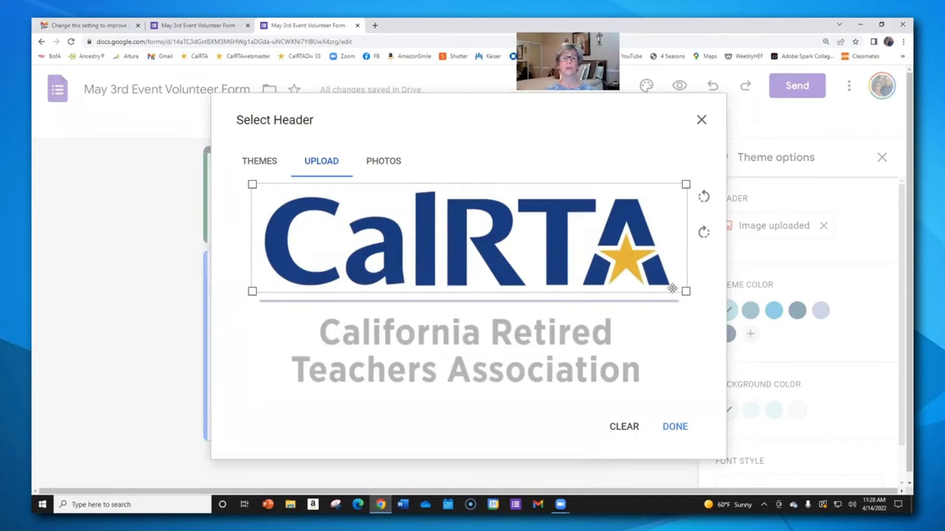
click(674, 428)
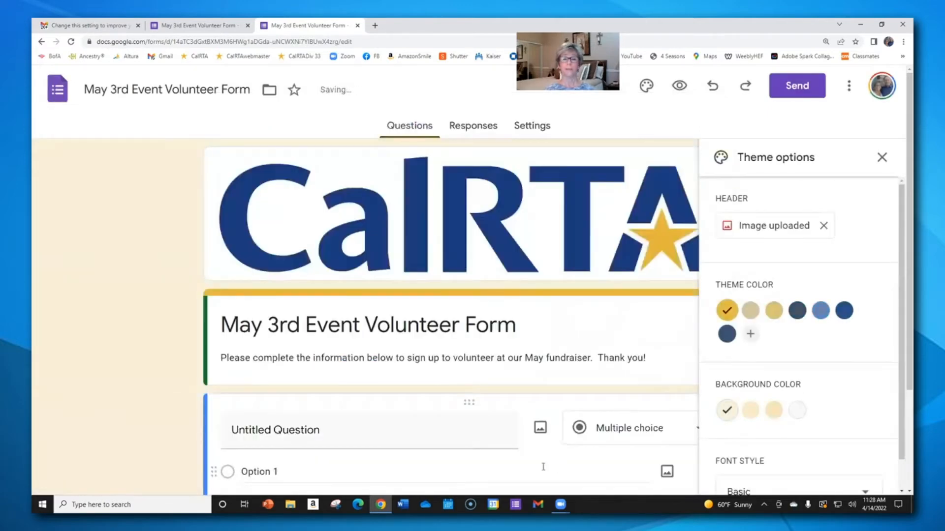
Set the theme color to the logo's dark blue with its darkest background tint, and preview the form before returning to editing.
click(845, 312)
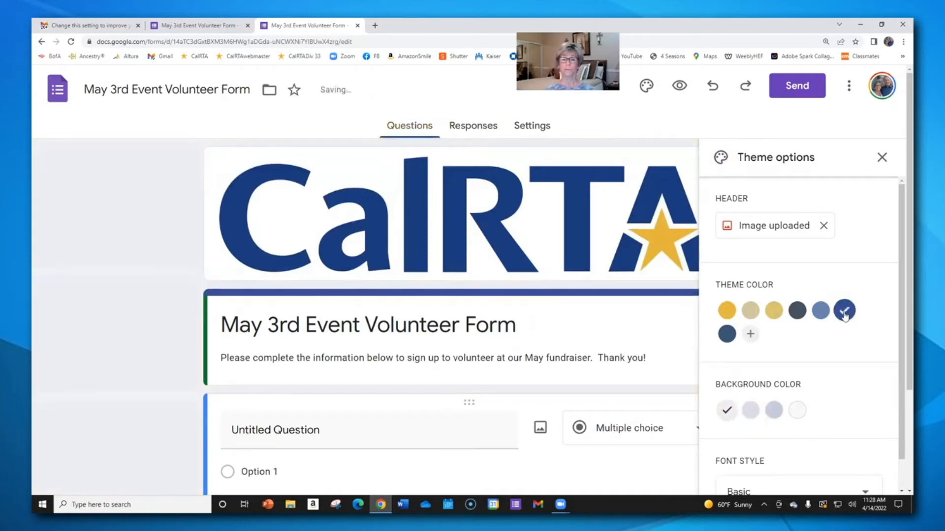
click(773, 410)
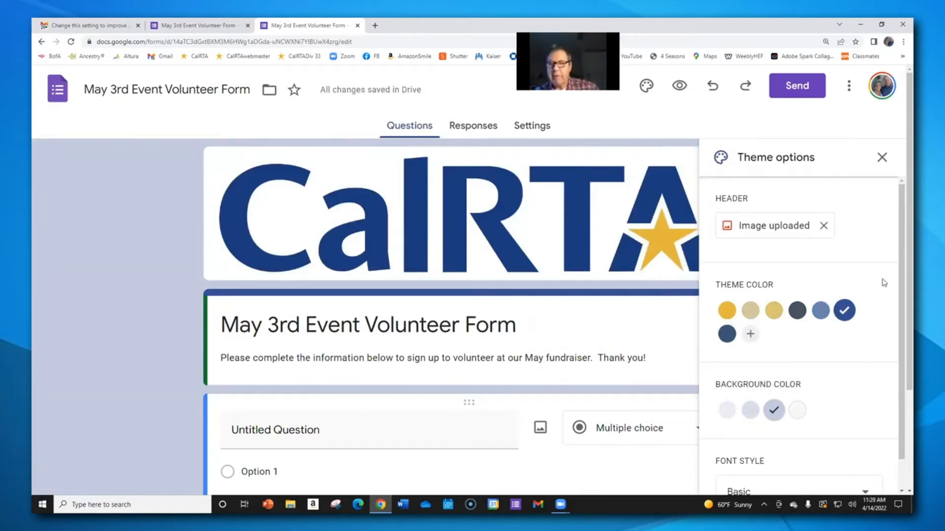
click(882, 157)
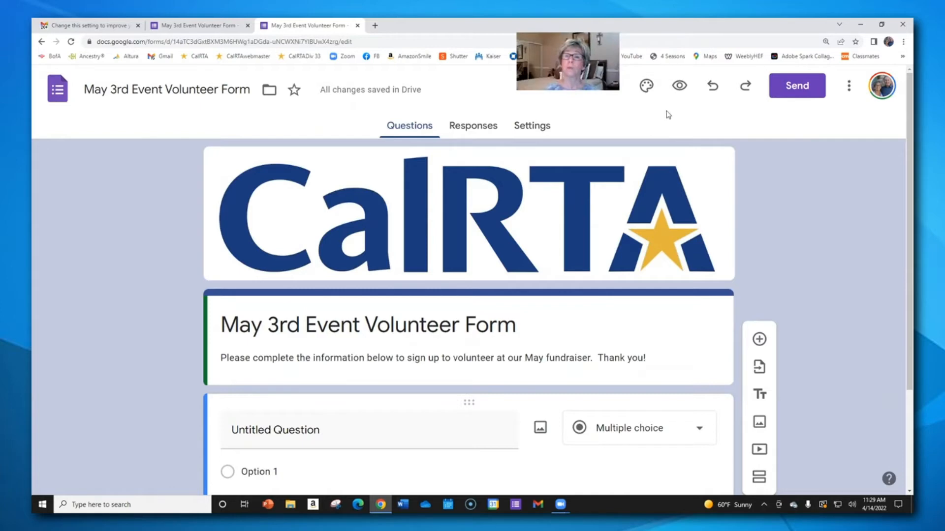
click(680, 87)
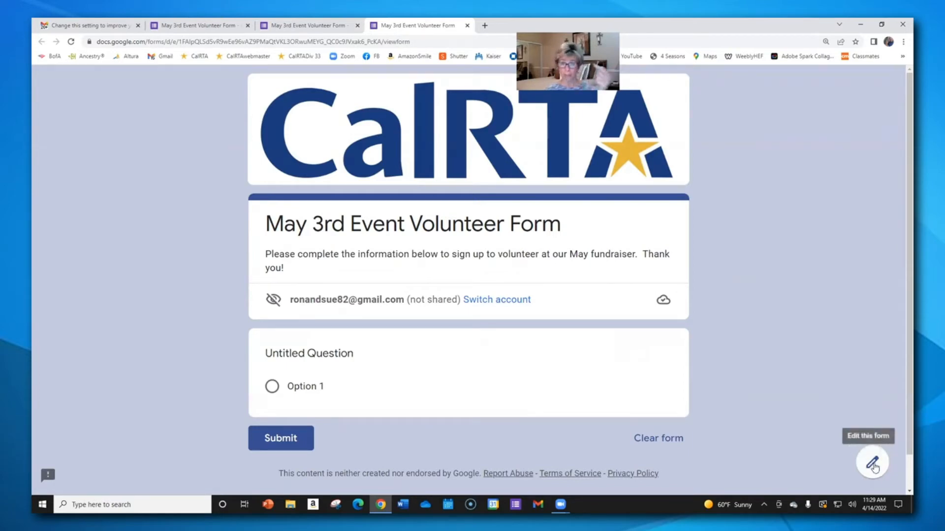
click(873, 464)
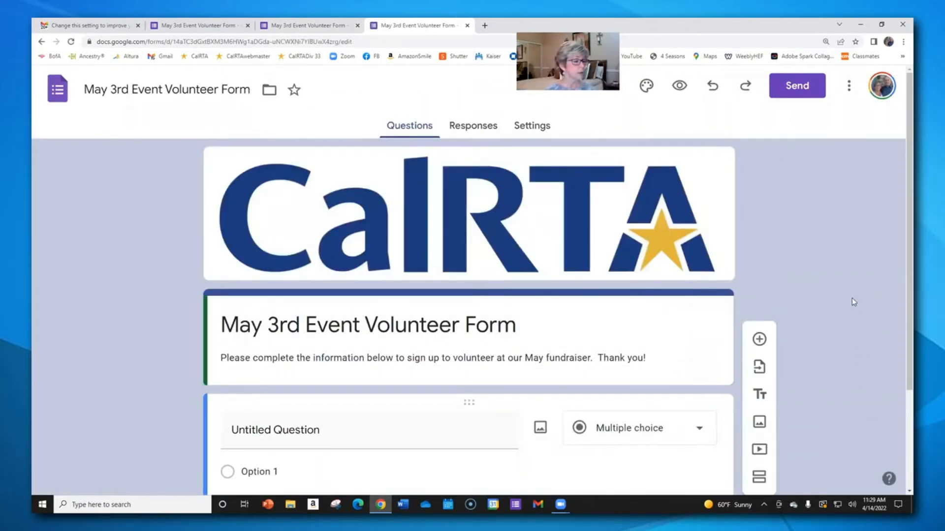
Review the question types available for the untitled question, keeping Multiple choice selected.
scroll(858, 286, down, 3)
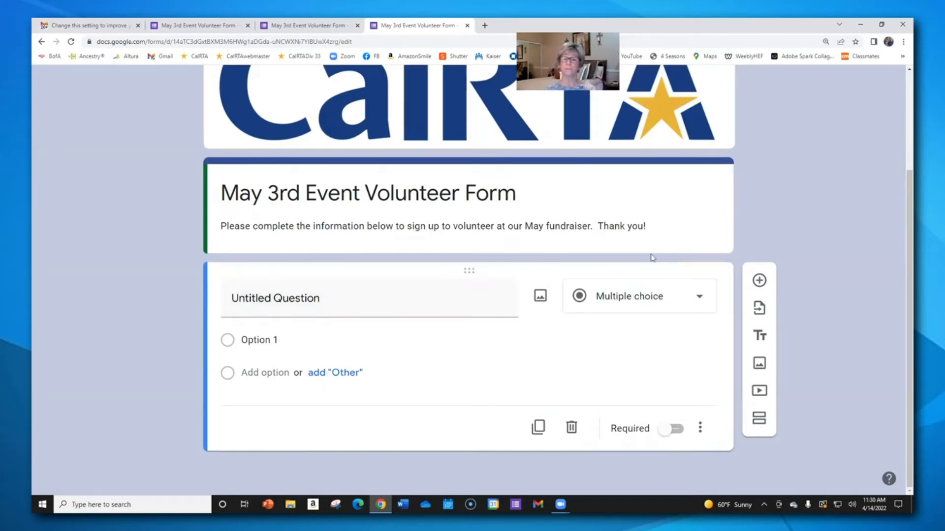
click(701, 293)
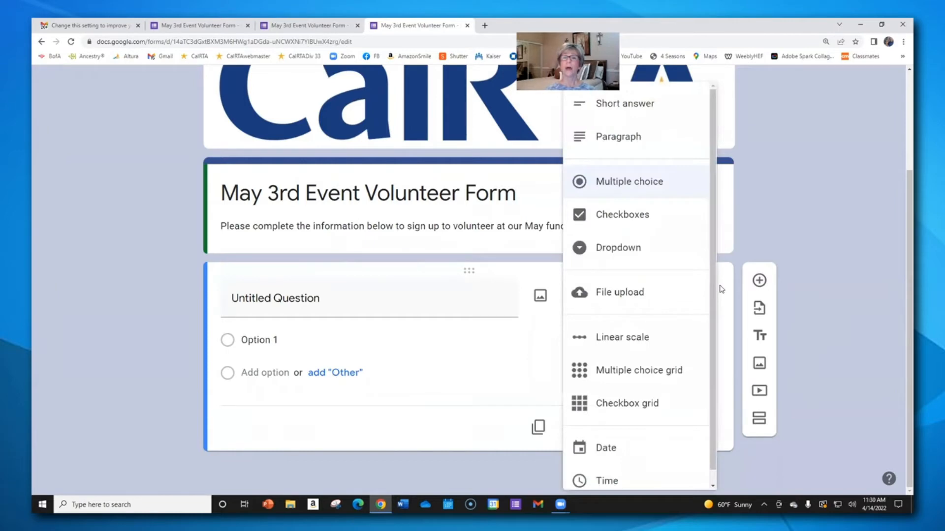
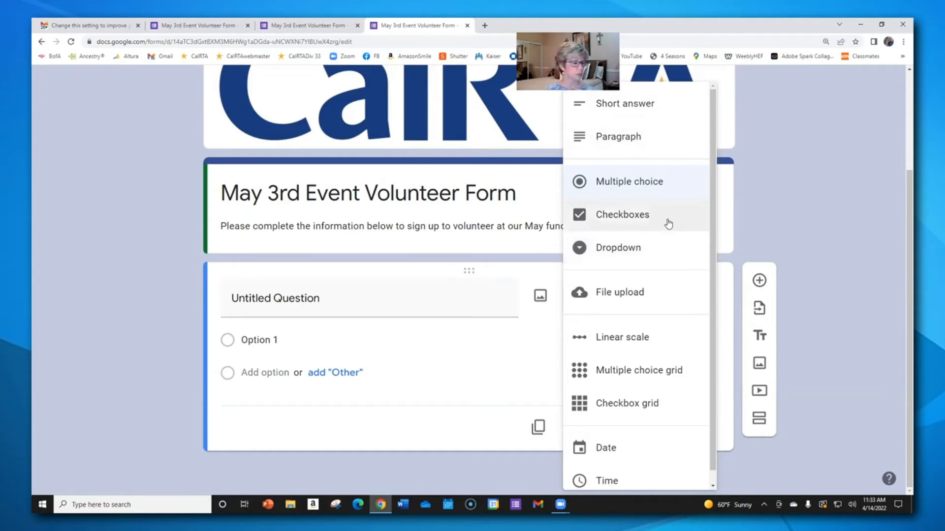
click(839, 207)
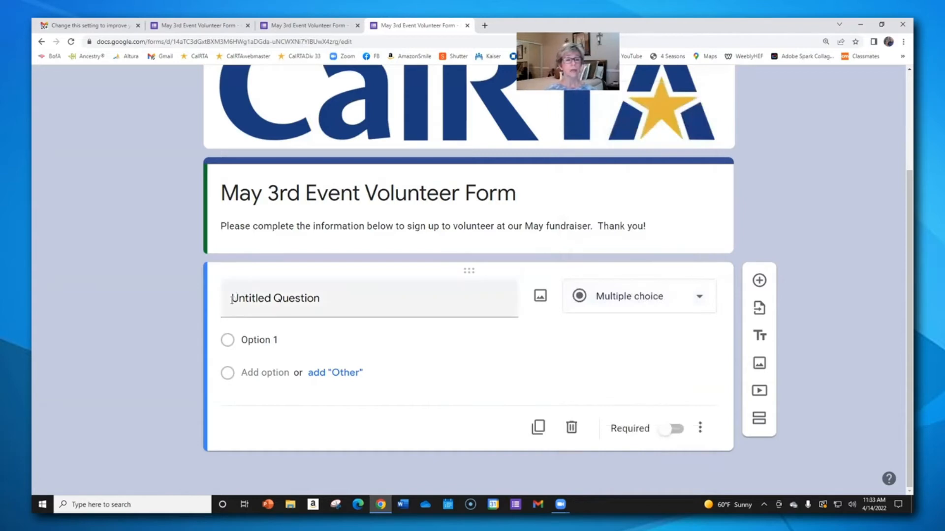
Title the untitled question "First Name" and make it a required question.
click(252, 299)
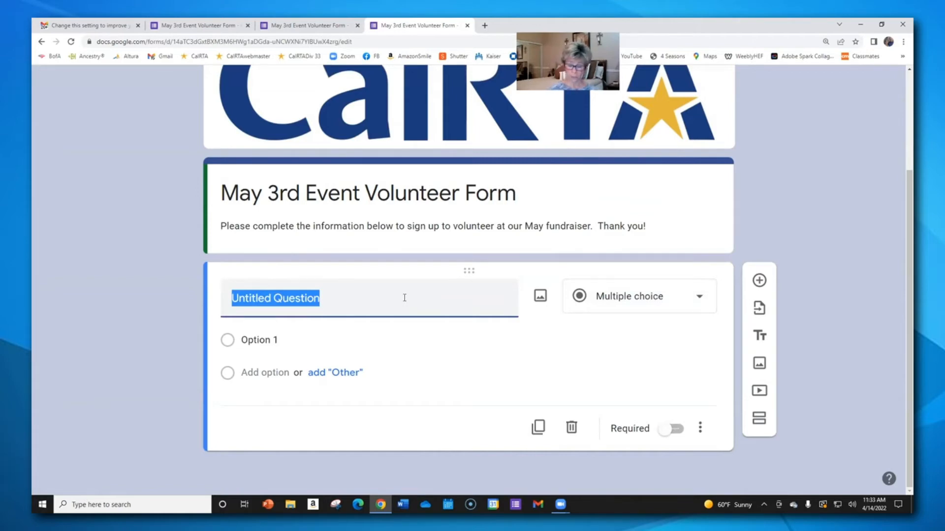
key(BackSpace)
text(First Name)
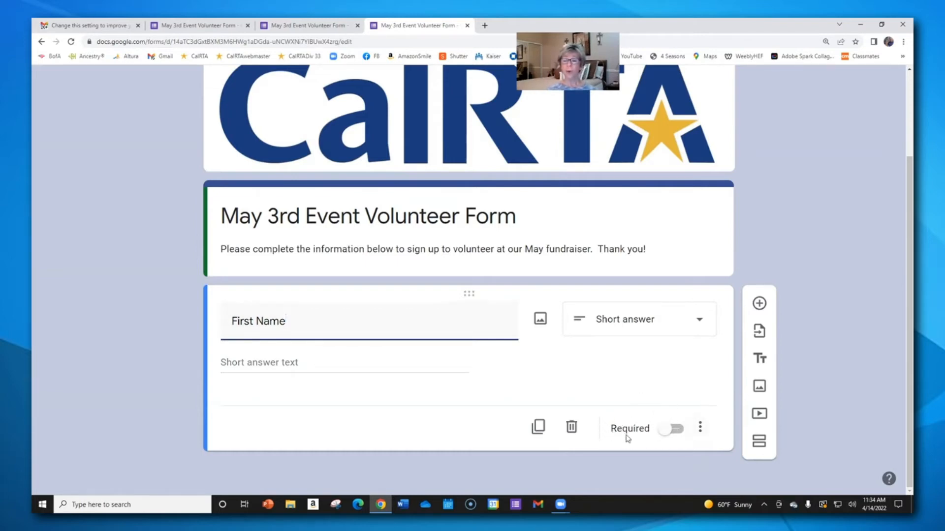
click(679, 432)
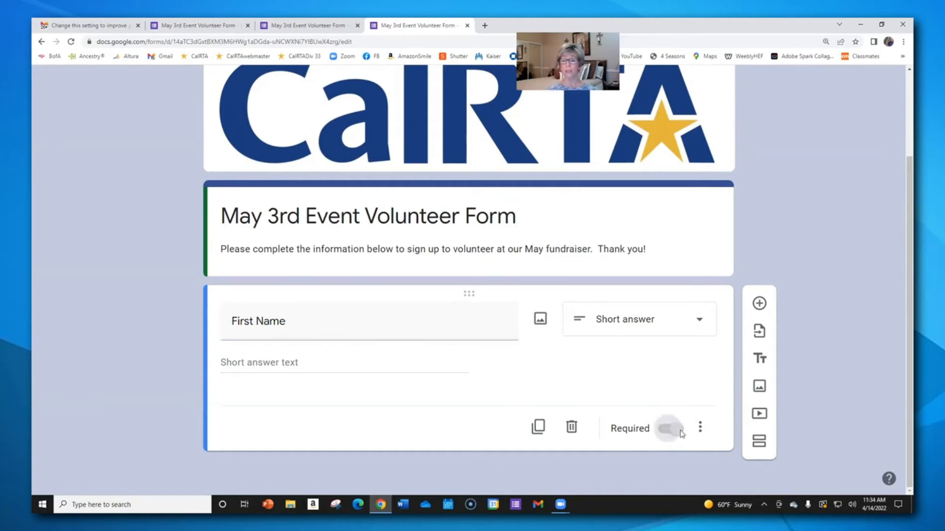
click(677, 432)
click(678, 431)
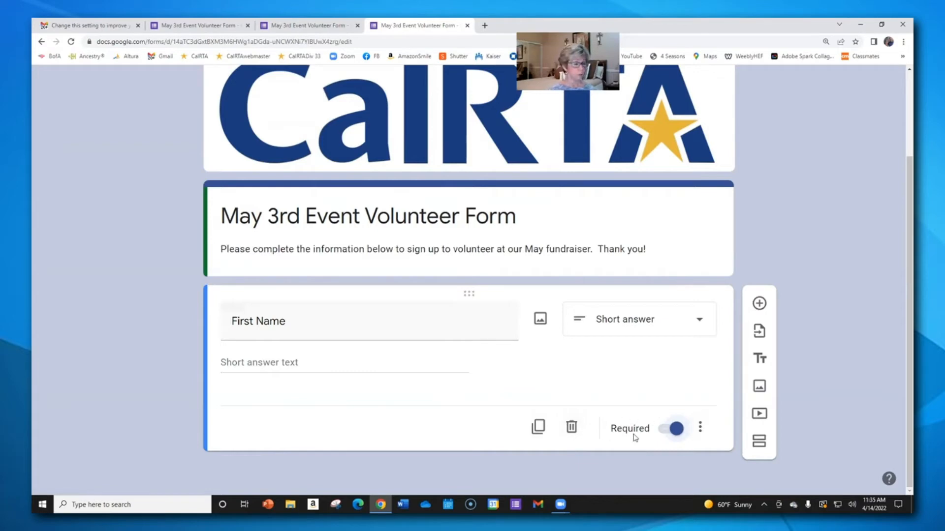
Show a description field on the First Name question and check its remaining display options.
click(700, 430)
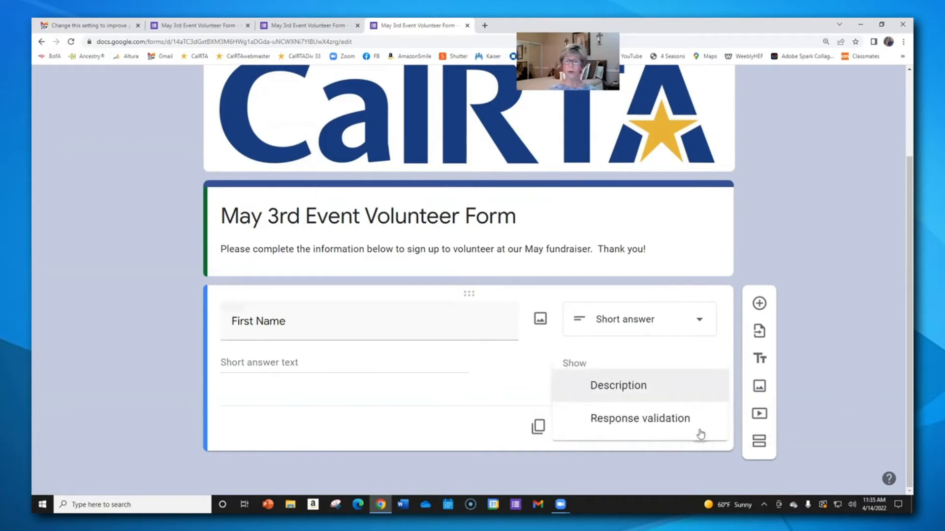
click(627, 389)
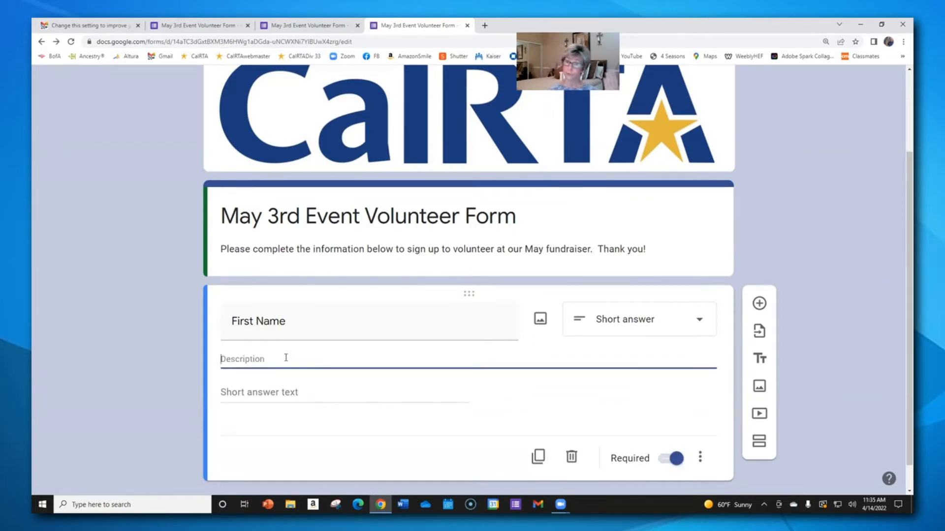
click(700, 458)
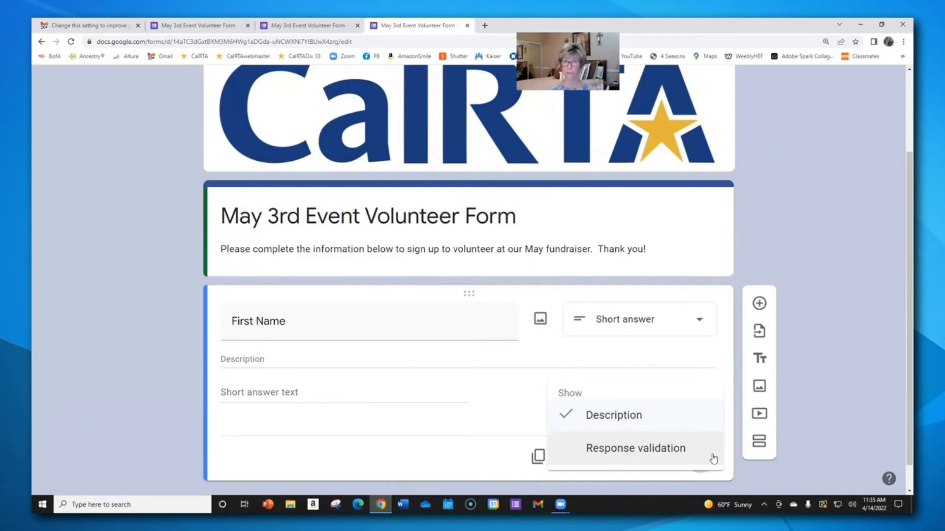
click(512, 386)
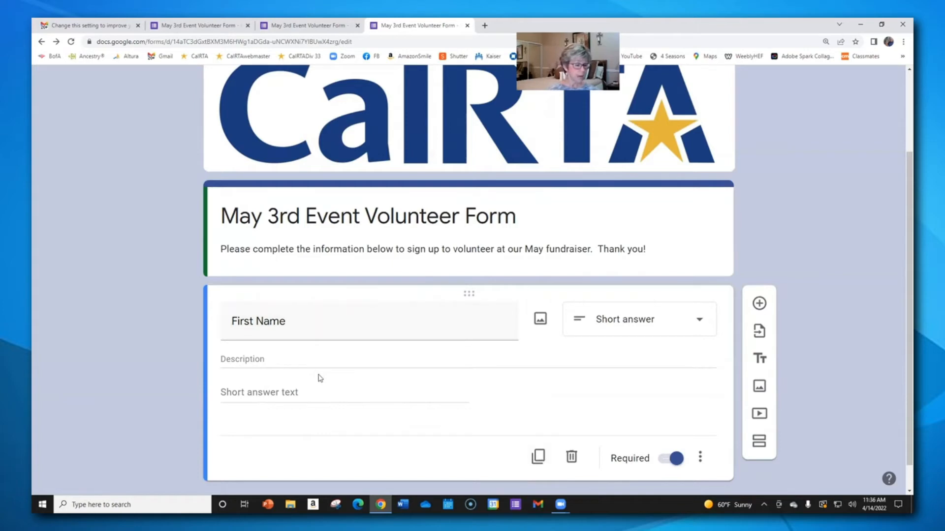
Duplicate the First Name question and retitle the copy "Last Name".
click(540, 460)
scroll(356, 438, down, 1)
scroll(358, 433, down, 1)
scroll(359, 426, up, 1)
click(256, 404)
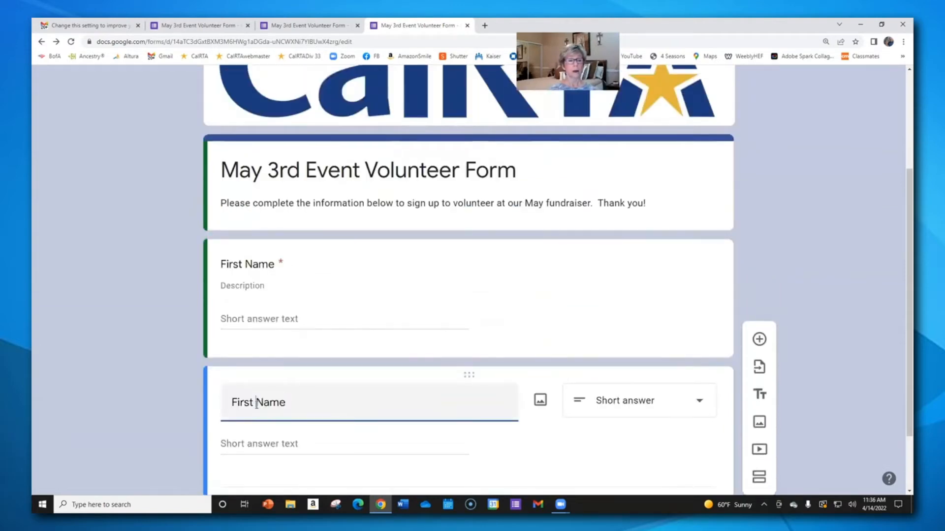
key(BackSpace)
key(BackSpace)
key(BackSpace)
key(BackSpace)
key(BackSpace)
key(BackSpace)
text(Last)
key(BackSpace)
text(t)
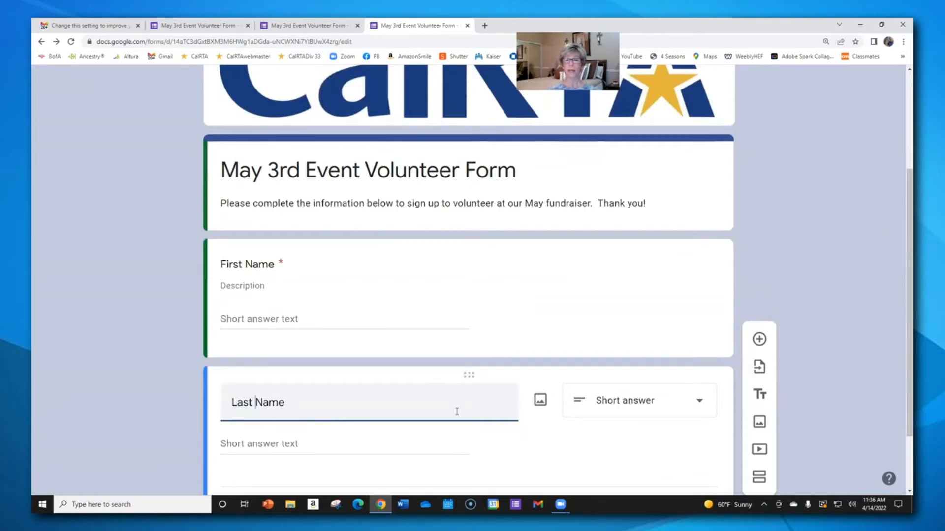
scroll(456, 415, down, 1)
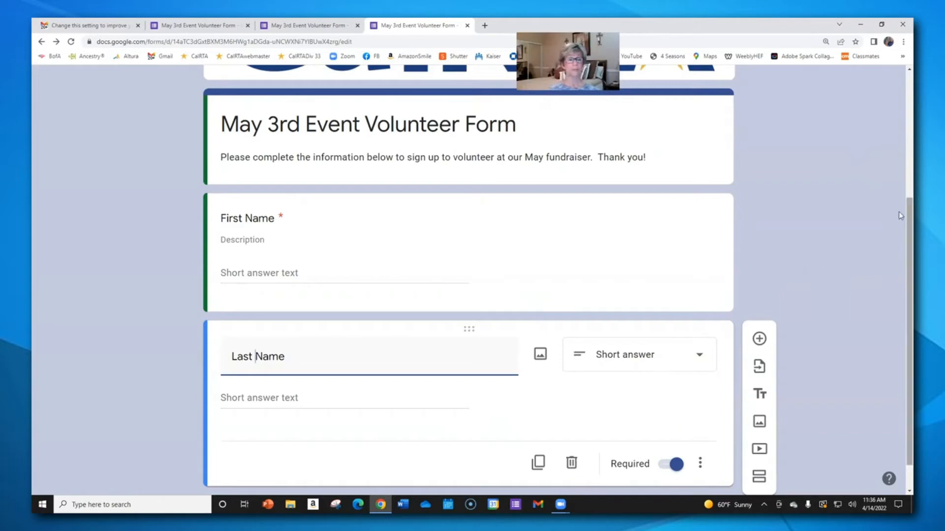
click(818, 275)
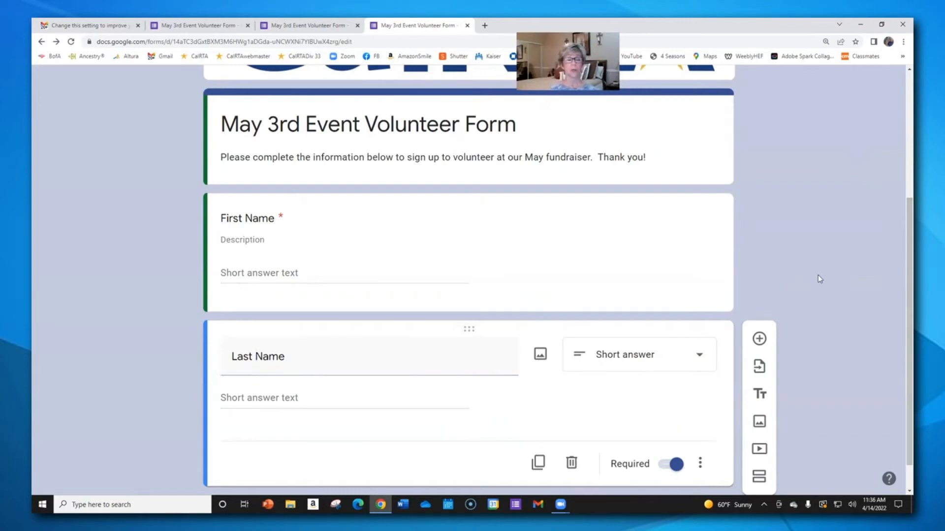
Preview the form to review its account notice, name questions and submit area, and return to editing.
scroll(817, 276, up, 5)
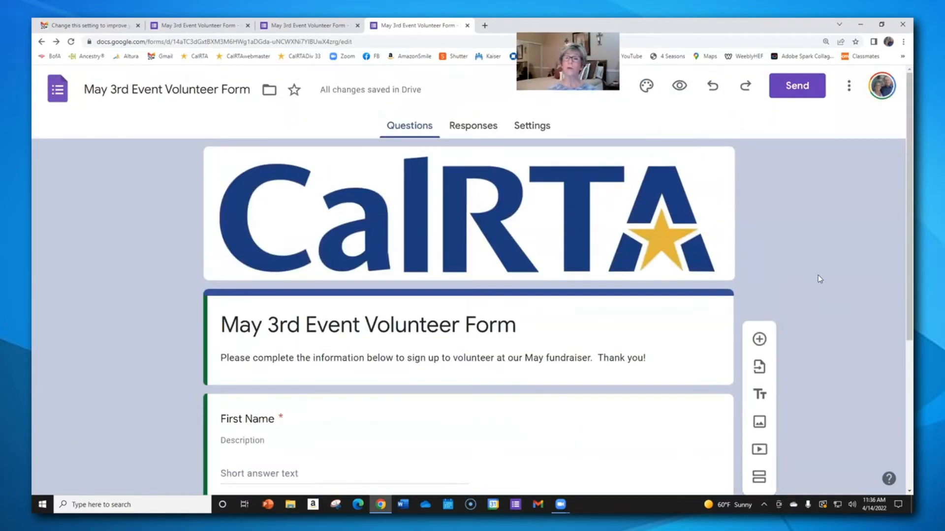
click(680, 87)
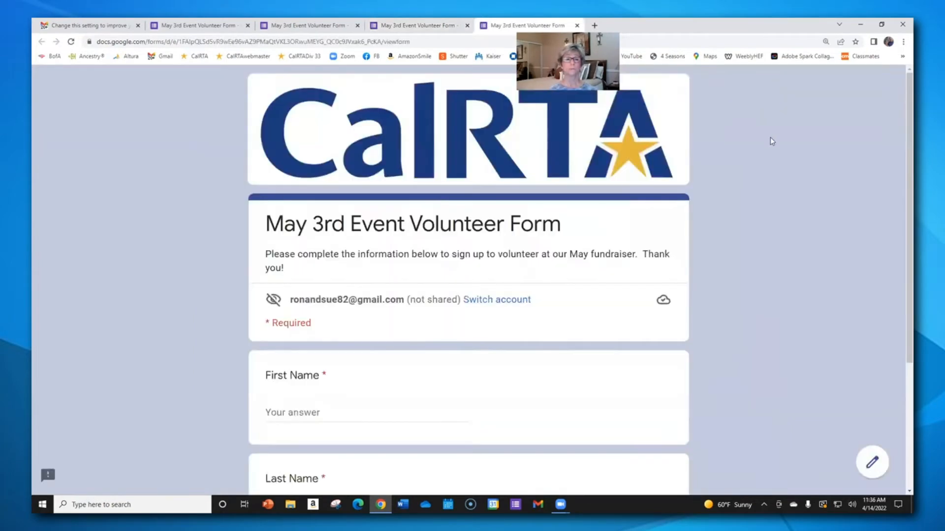
scroll(756, 164, down, 1)
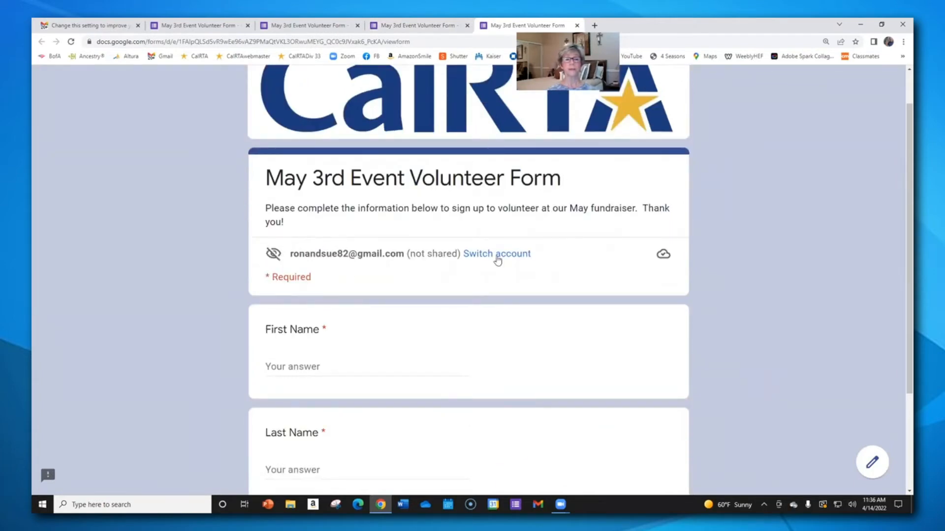
drag(536, 256, 287, 256)
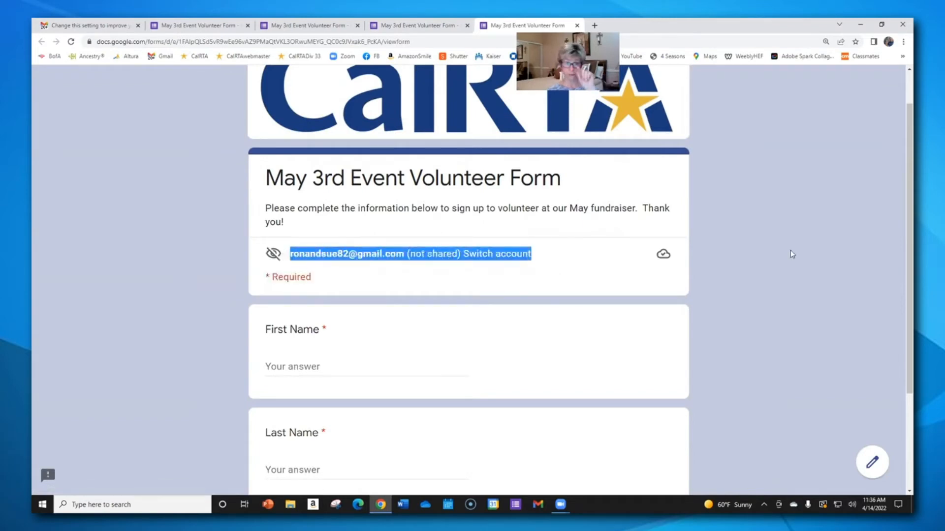
scroll(809, 259, down, 1)
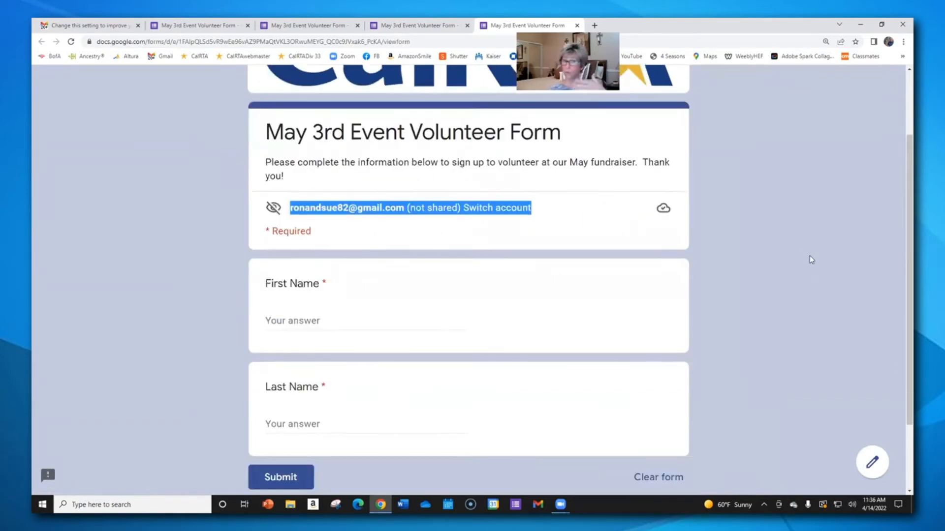
scroll(810, 259, down, 2)
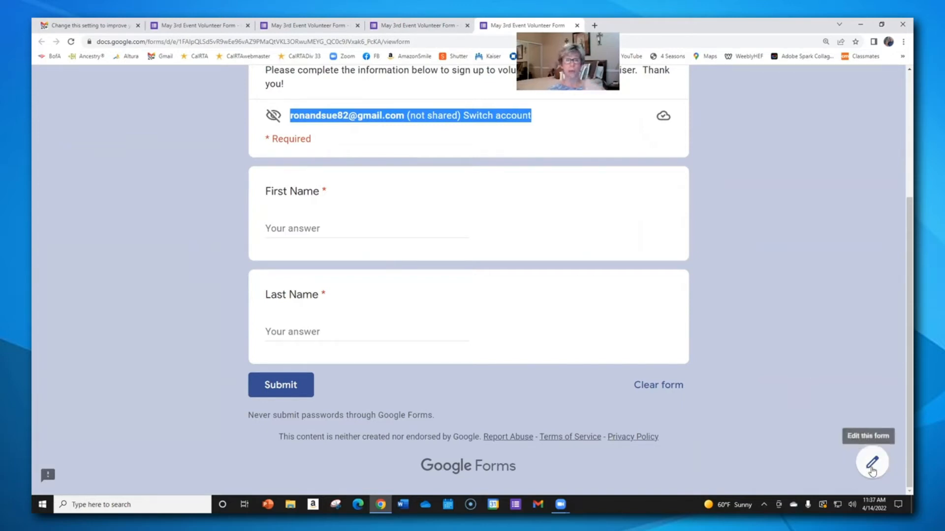
click(872, 468)
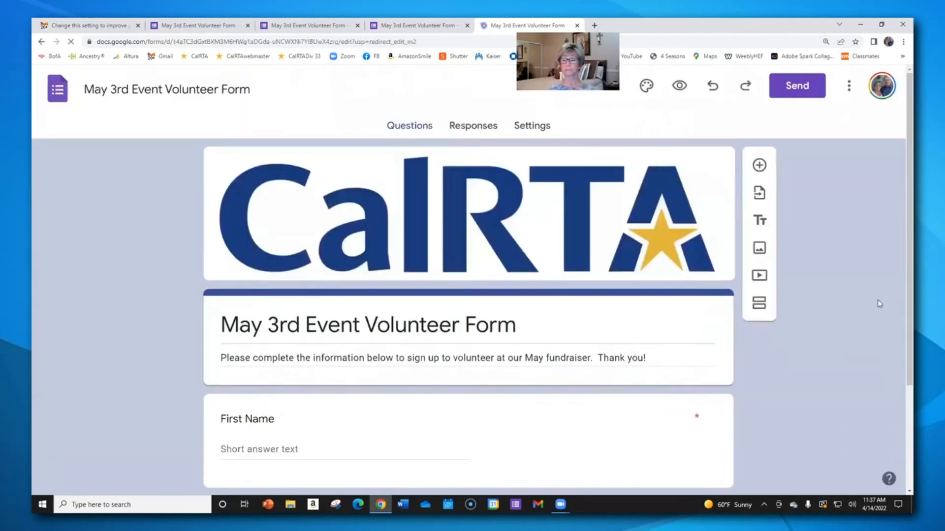
Add a new blank question directly below the First Name question.
scroll(884, 304, down, 3)
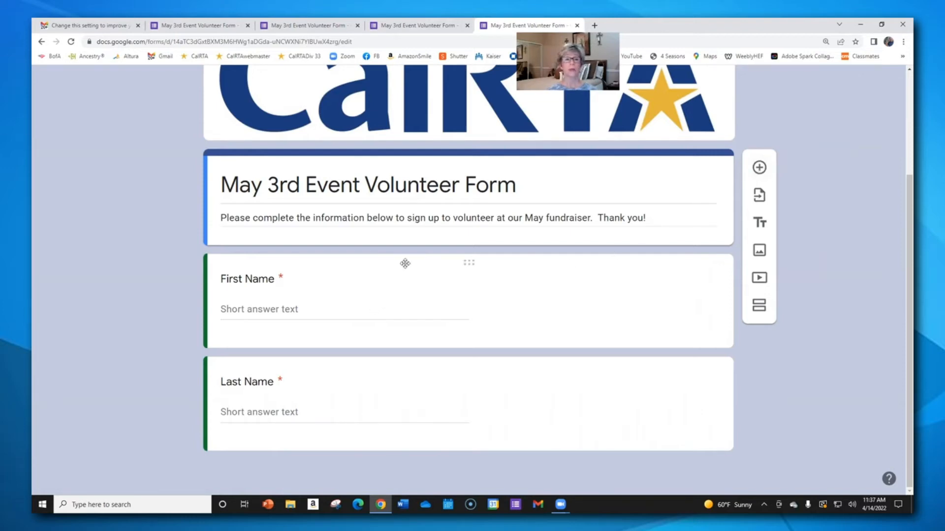
click(570, 314)
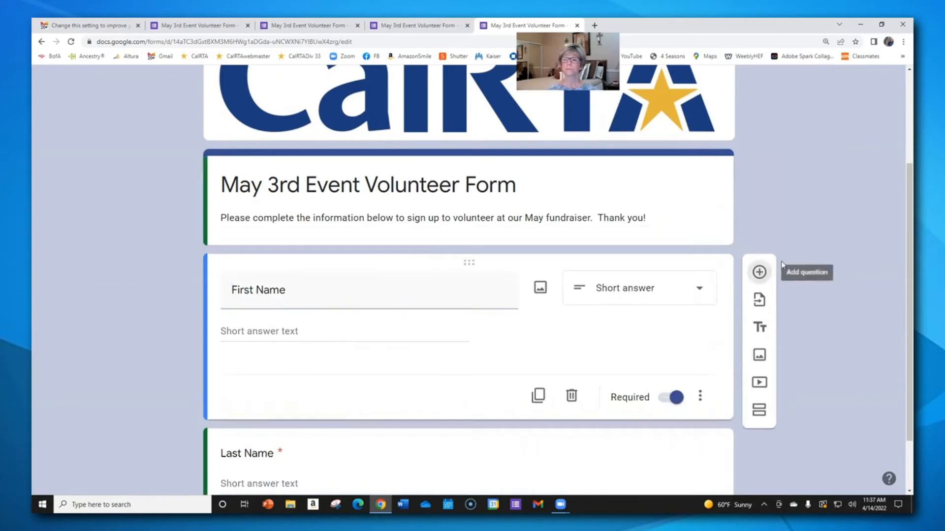
click(759, 272)
scroll(826, 241, down, 2)
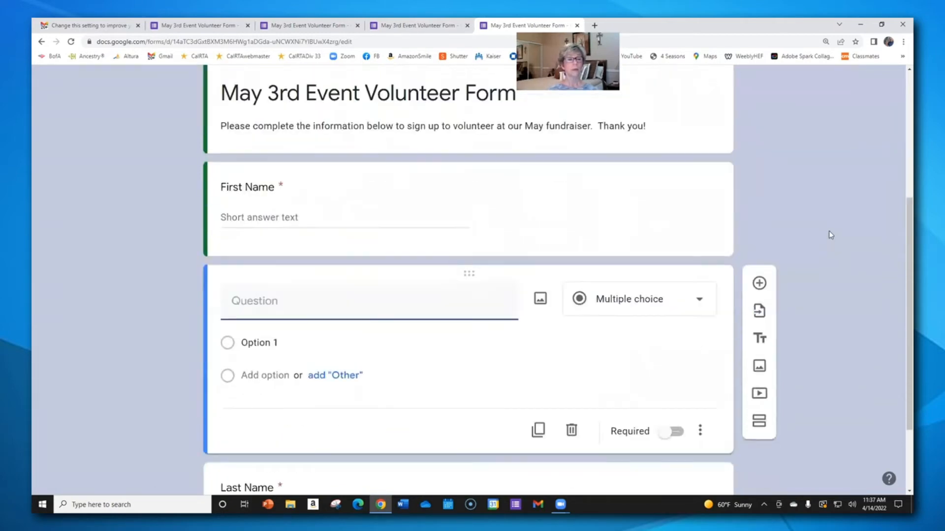
scroll(831, 227, down, 1)
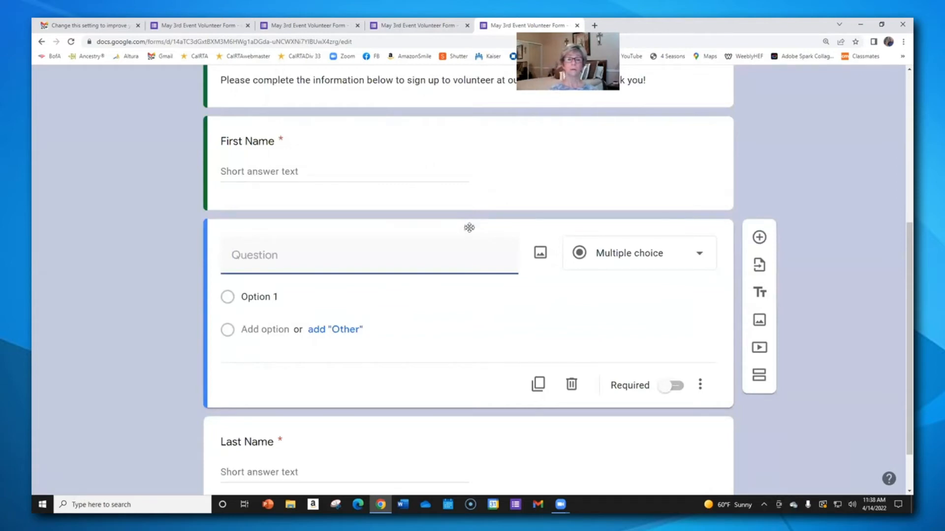
Reorder the questions so that Last Name sits above the new blank question.
drag(469, 227, 477, 322)
scroll(782, 215, down, 2)
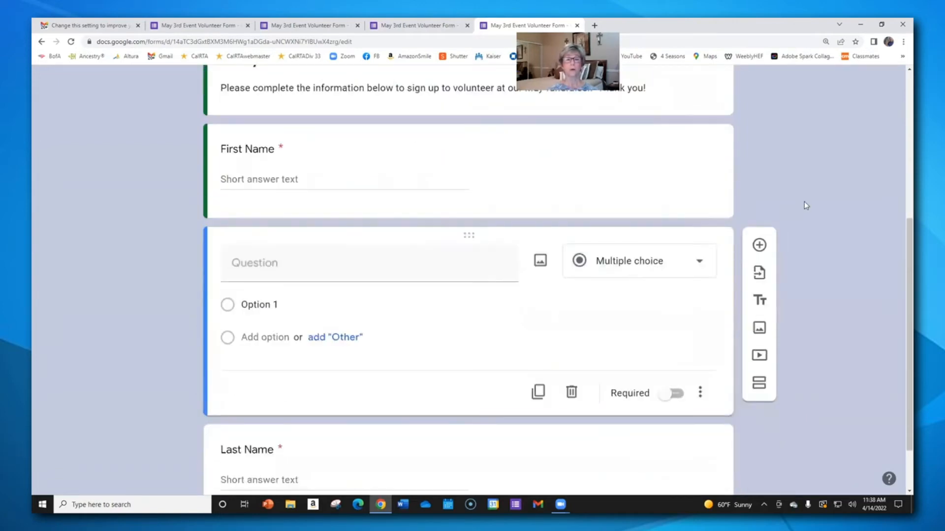
scroll(801, 206, down, 1)
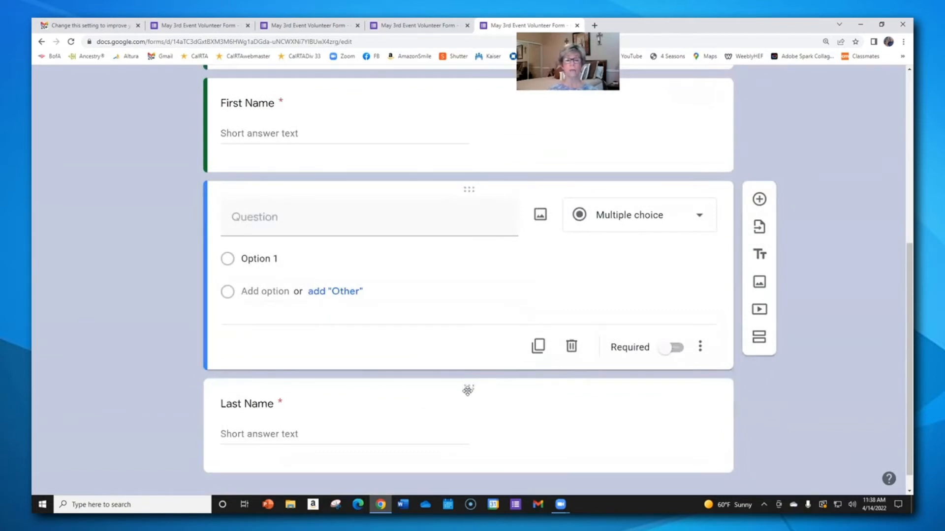
drag(468, 390, 480, 271)
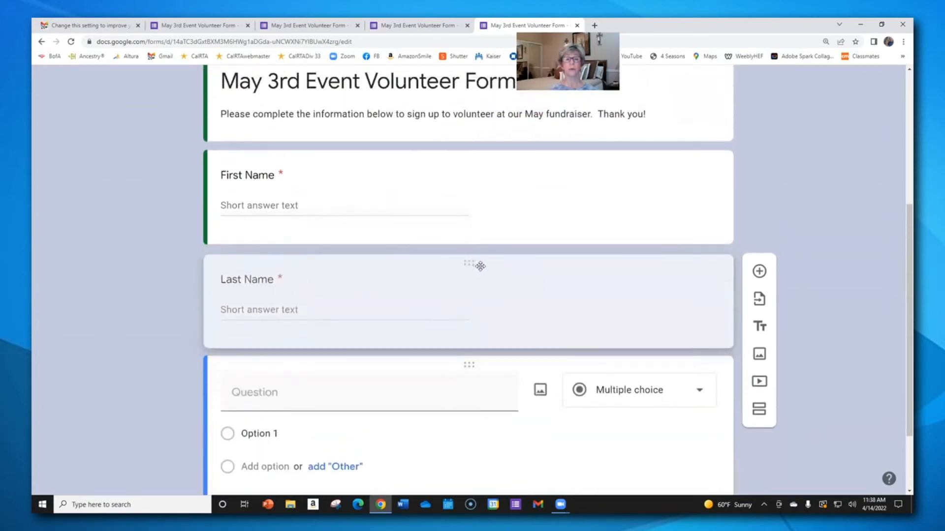
click(791, 175)
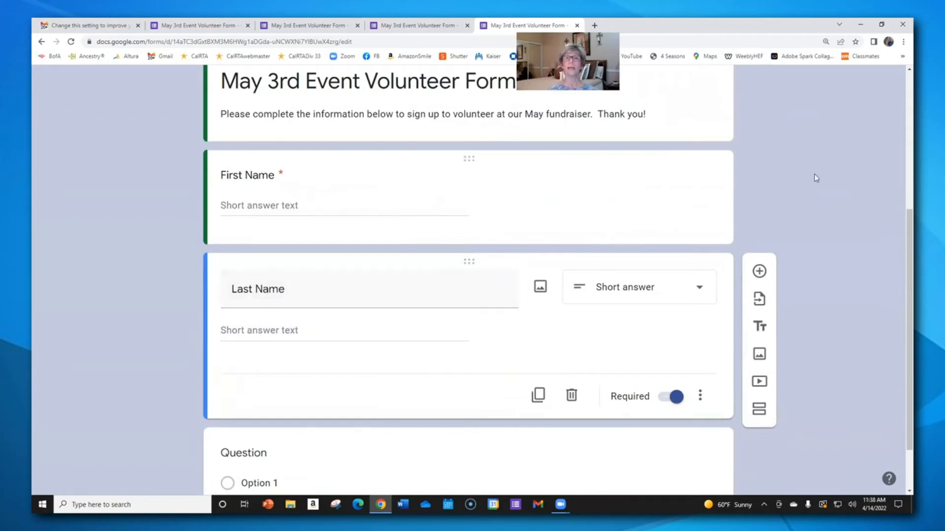
Move the blank question above Last Name and return it to the end of the form.
scroll(880, 174, down, 2)
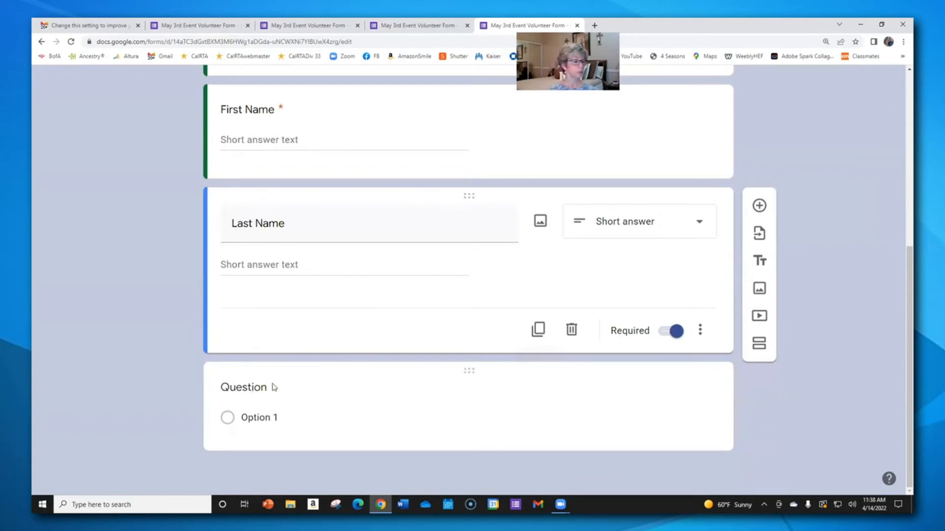
click(420, 396)
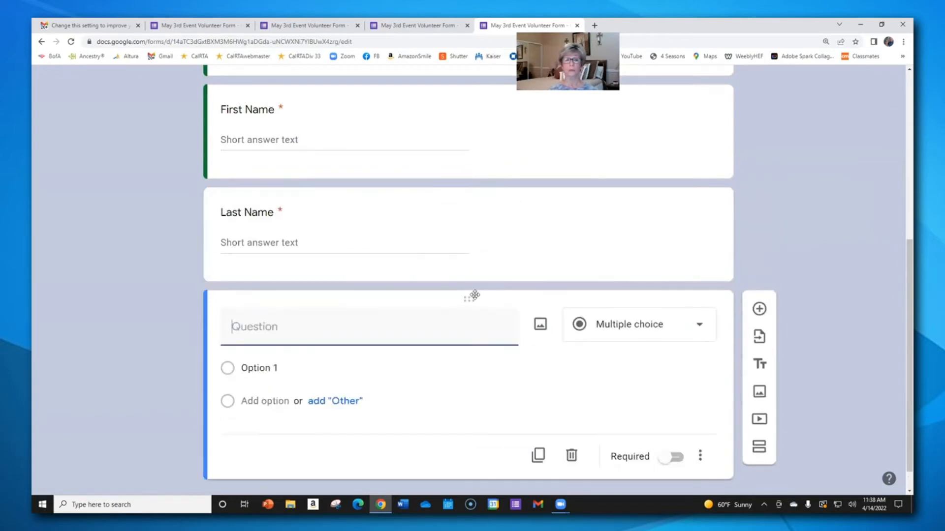
drag(469, 299, 481, 253)
scroll(480, 246, down, 1)
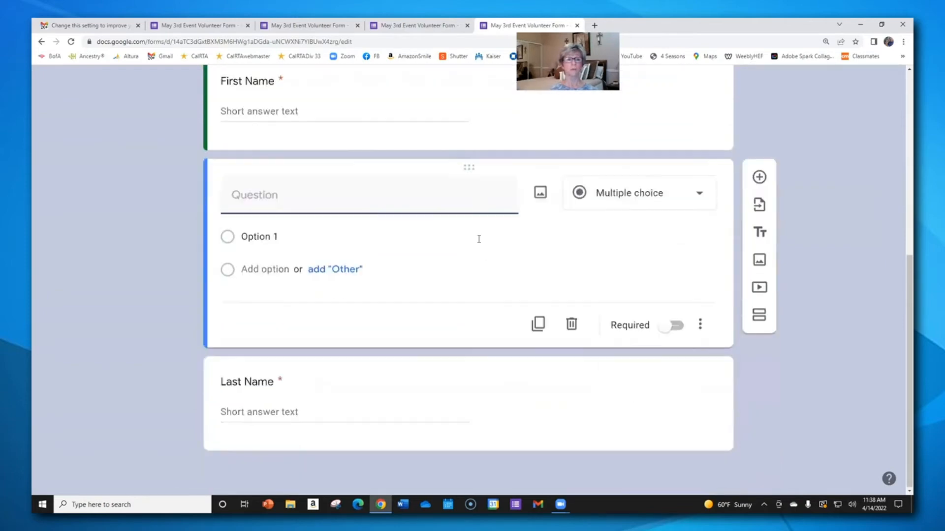
drag(473, 170, 480, 436)
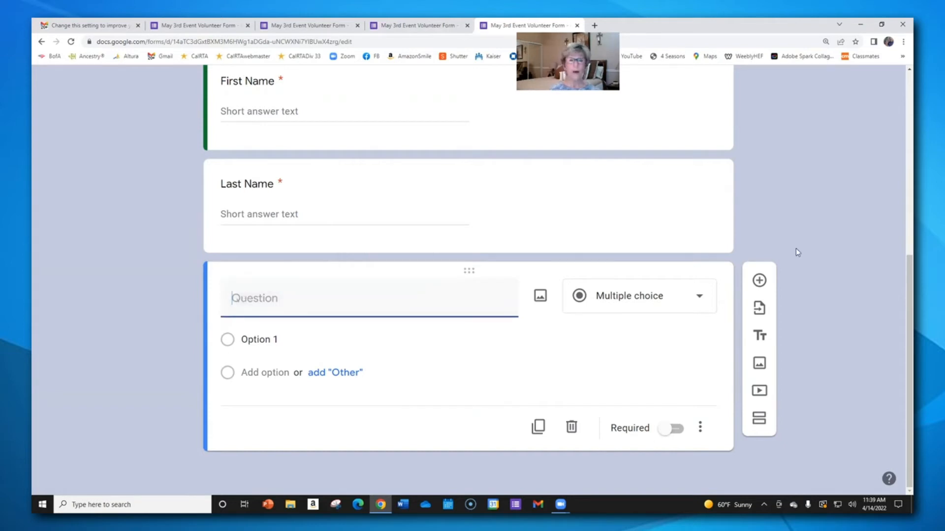
Title the blank question "Email Address" and make it a required question.
text(Emai)
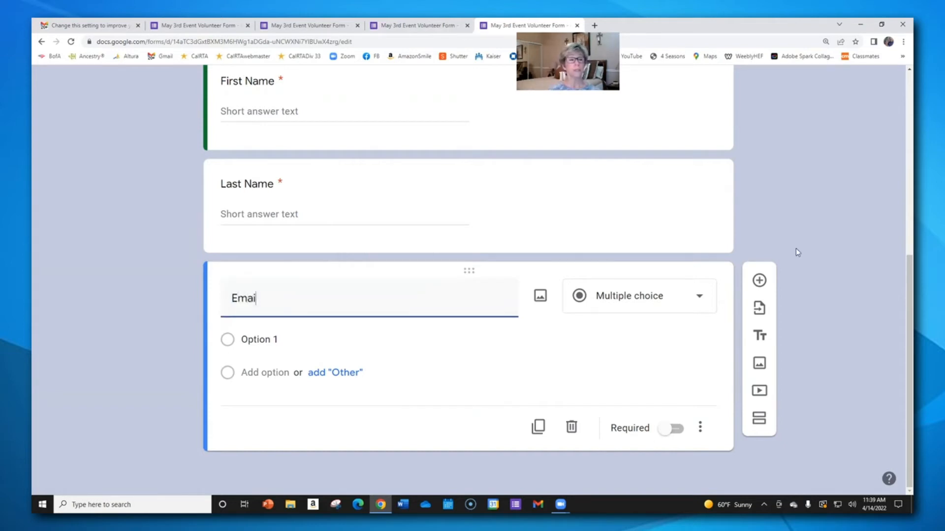
text(l Address)
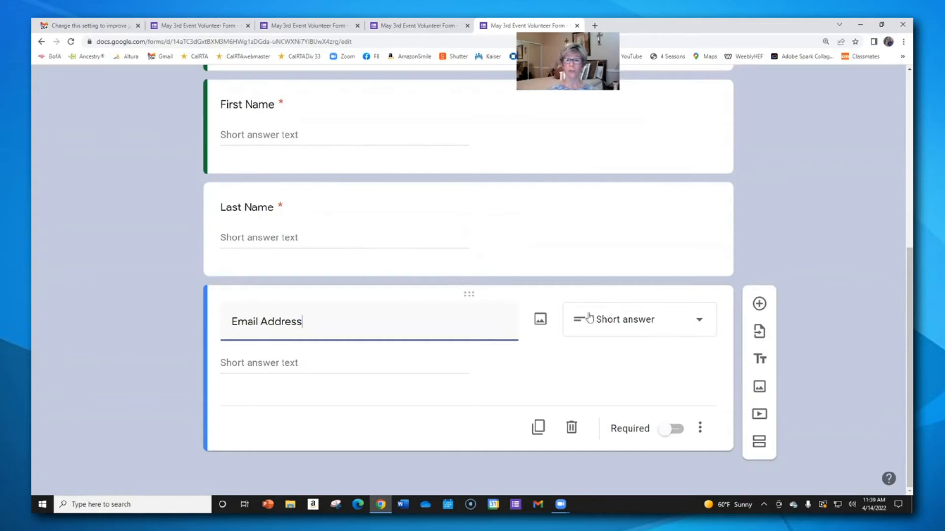
click(681, 433)
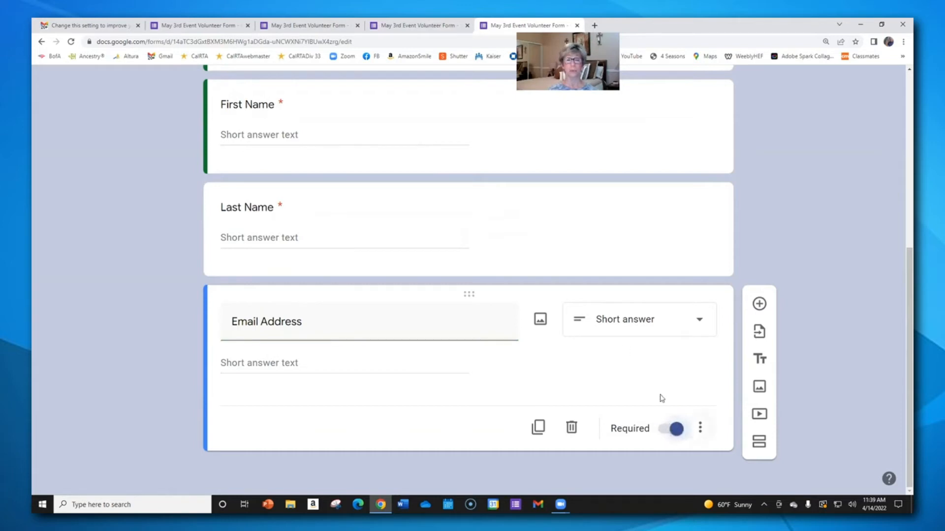
Add another blank question directly below the Last Name question.
click(286, 209)
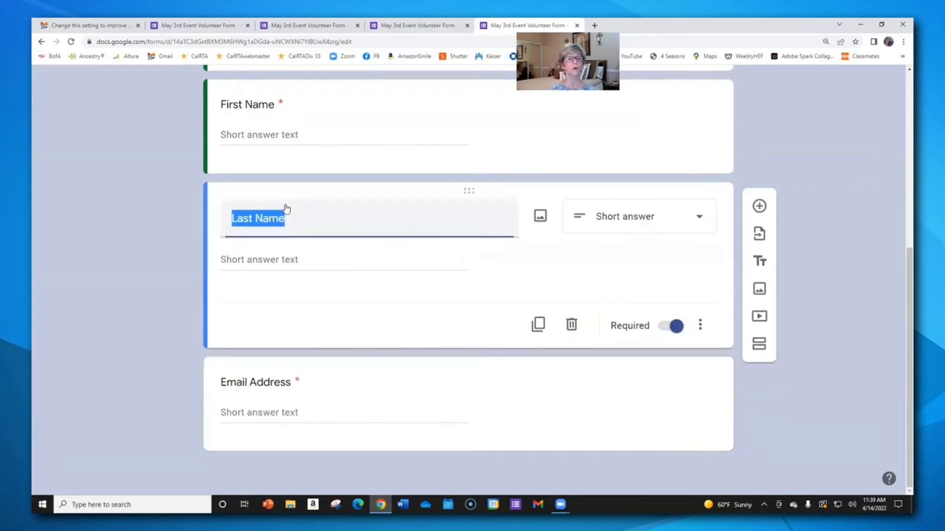
click(349, 255)
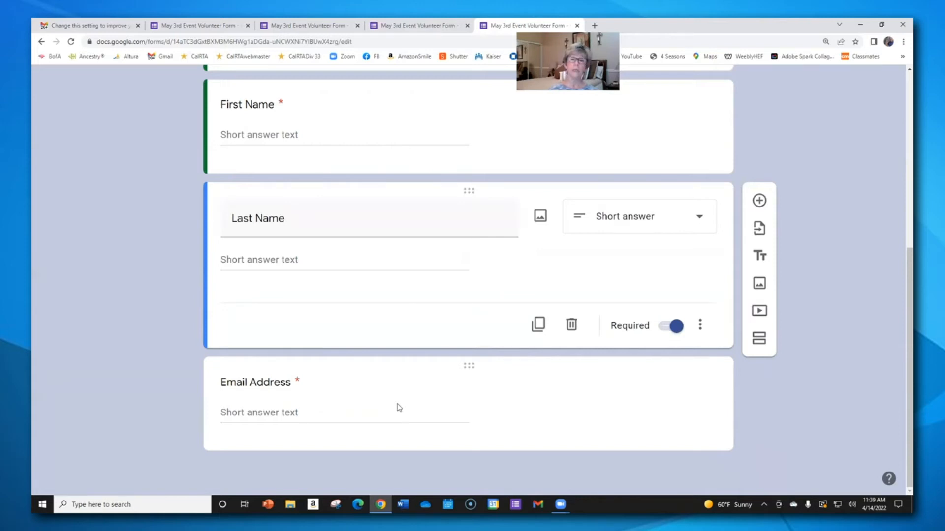
click(760, 202)
scroll(777, 191, down, 3)
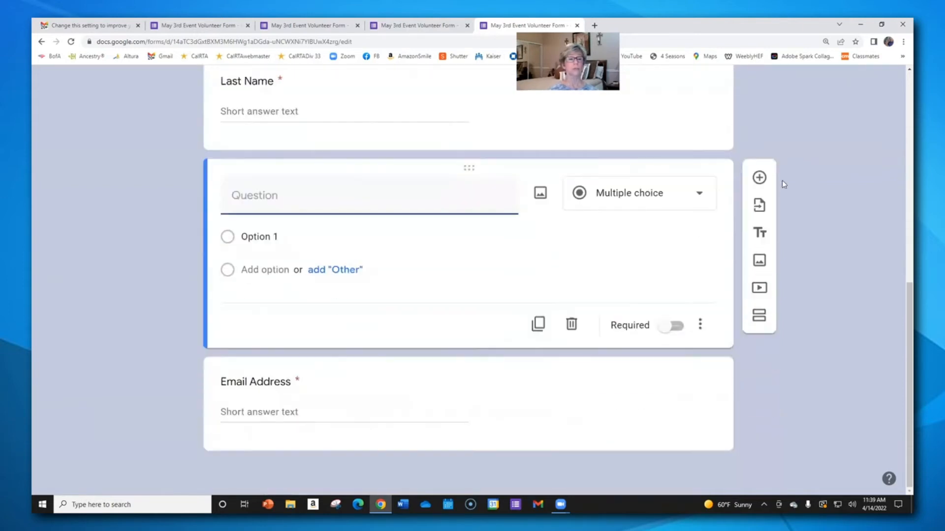
Reorder the questions so that Email Address sits directly below Last Name, above the new blank question.
drag(469, 168, 481, 442)
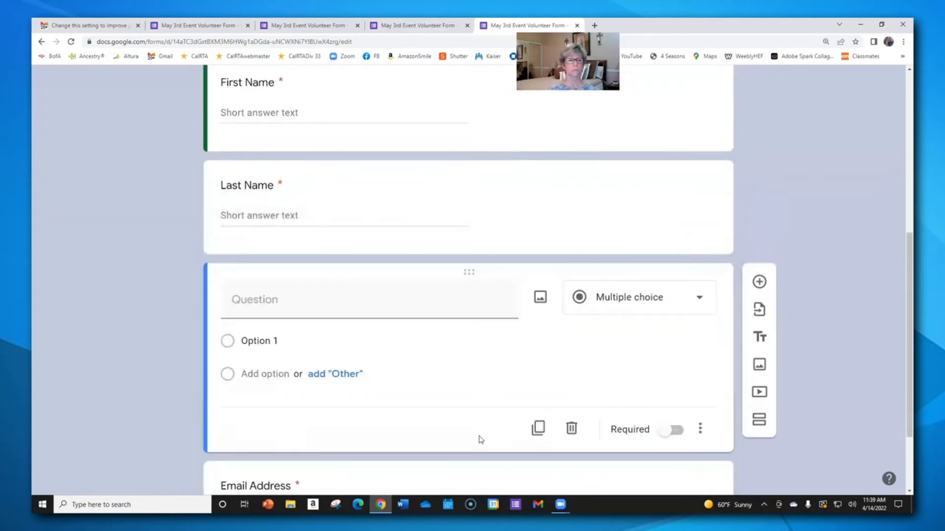
scroll(510, 428, down, 3)
drag(472, 367, 490, 274)
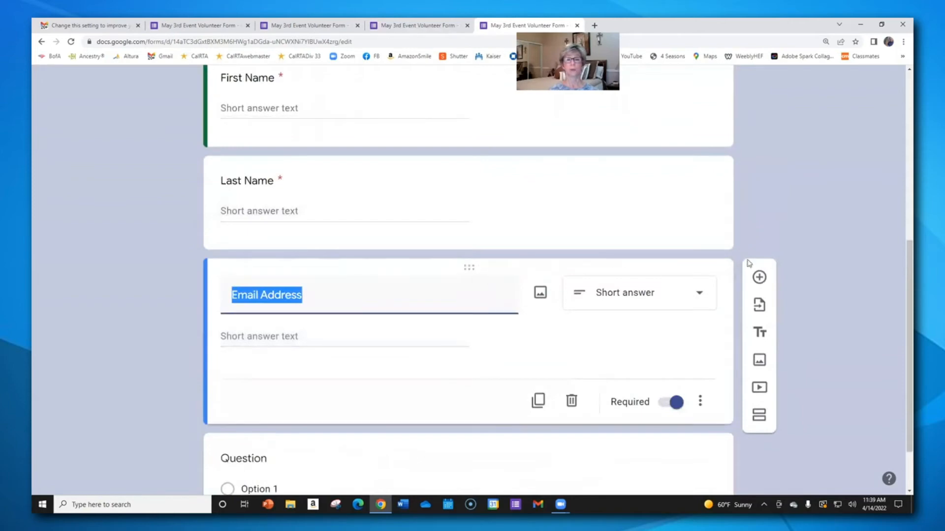
Title the blank question below Email Address "Times Available to Work" and change its type to Checkboxes.
scroll(815, 258, down, 2)
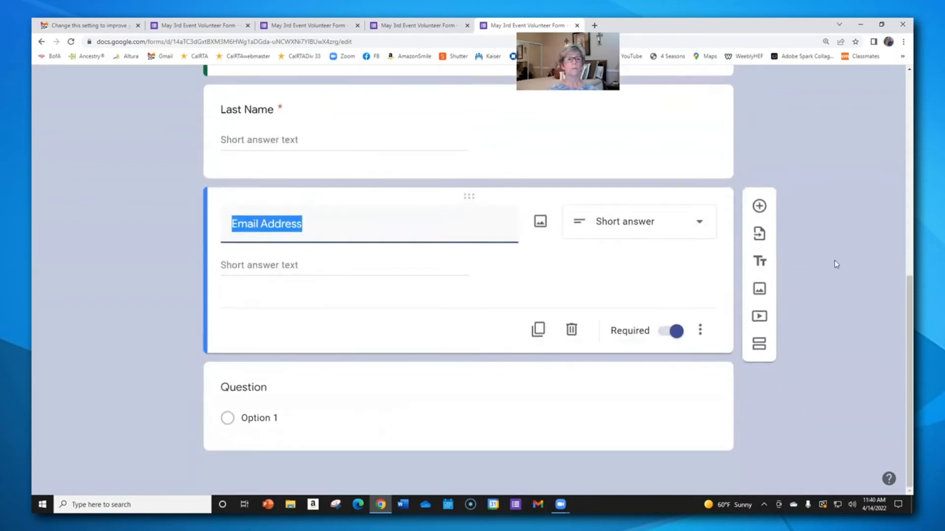
click(250, 387)
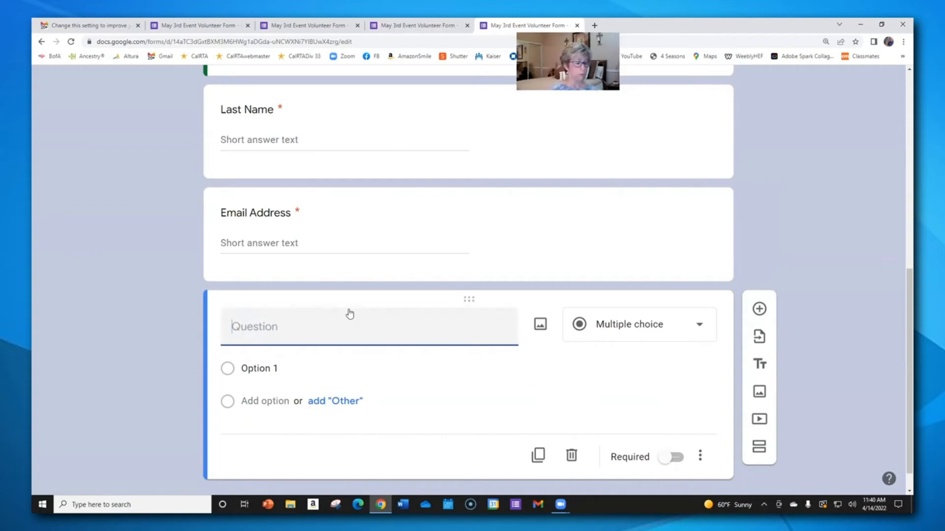
text(Times Available to Work)
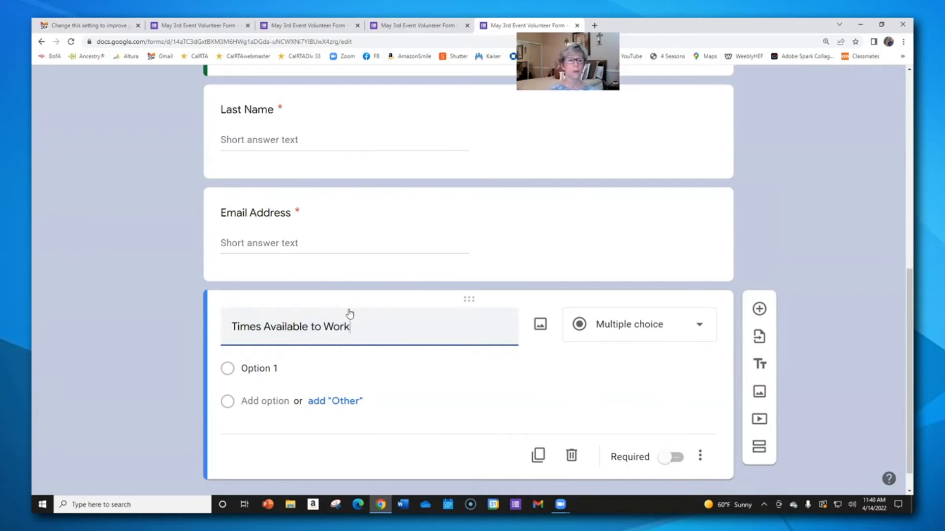
click(643, 328)
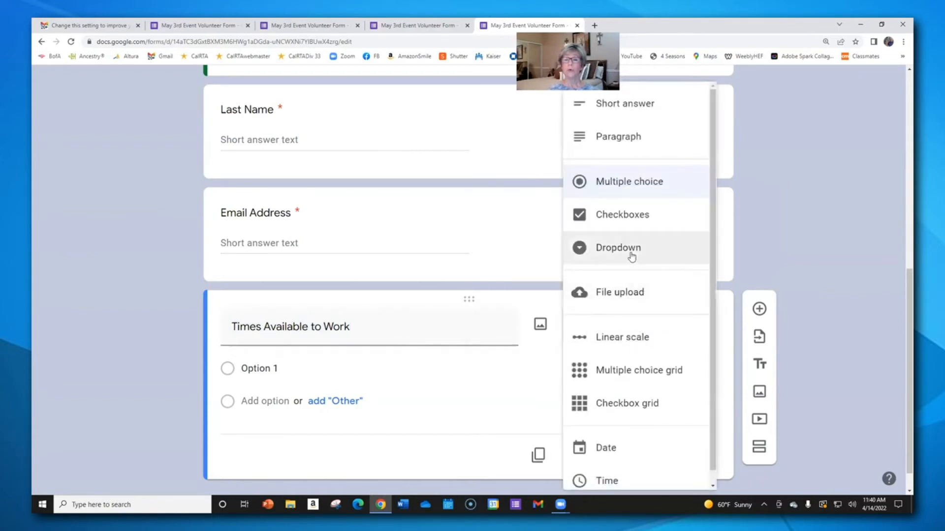
click(642, 217)
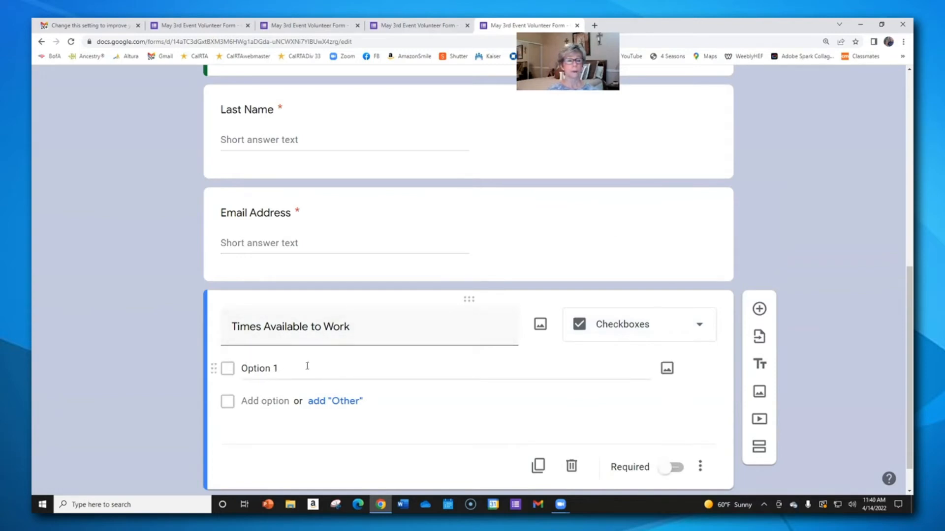
Enter 9:00-11:00 and 11:00-1:00 as the first two checkbox options of the Times Available to Work question.
scroll(320, 339, down, 1)
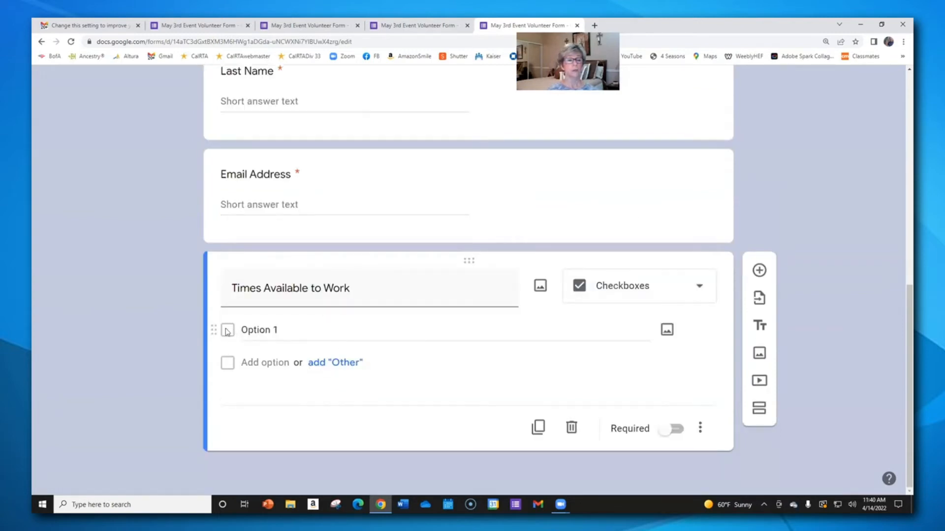
click(255, 328)
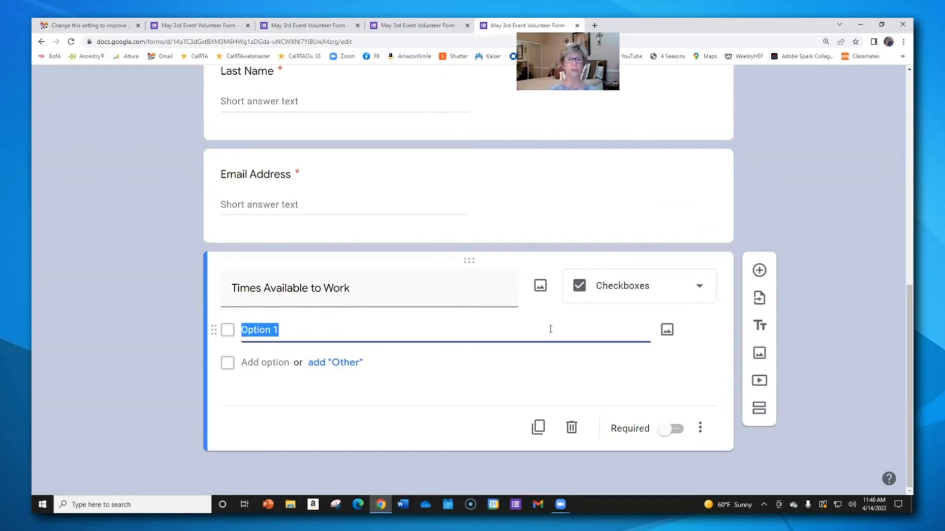
text(9)
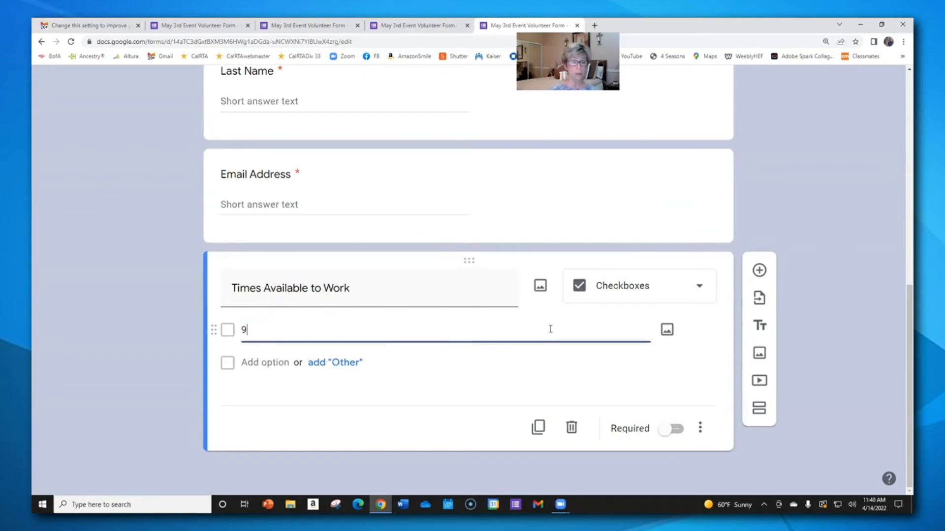
text(-)
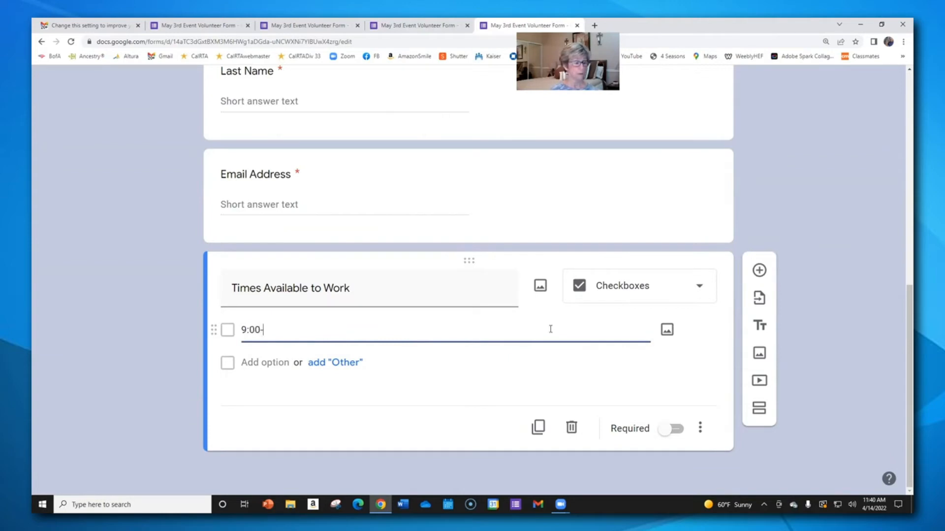
text(11:00)
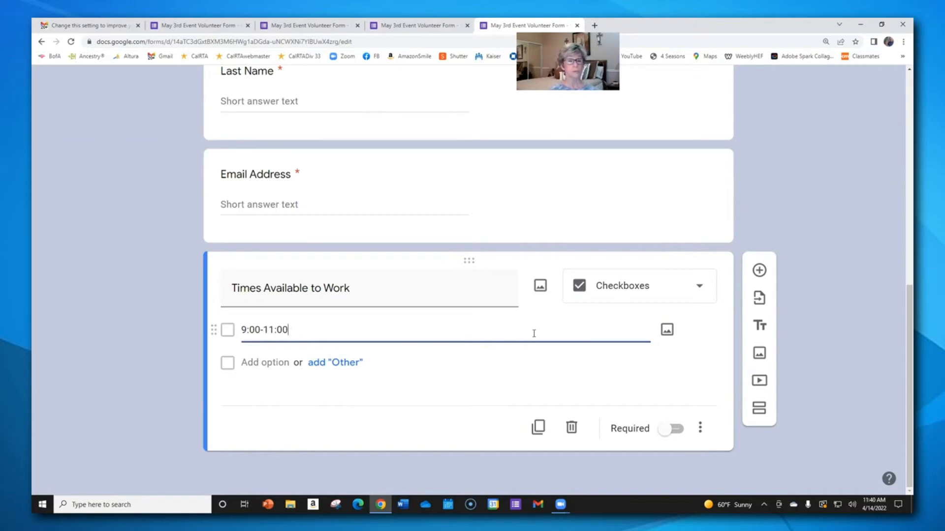
key(Return)
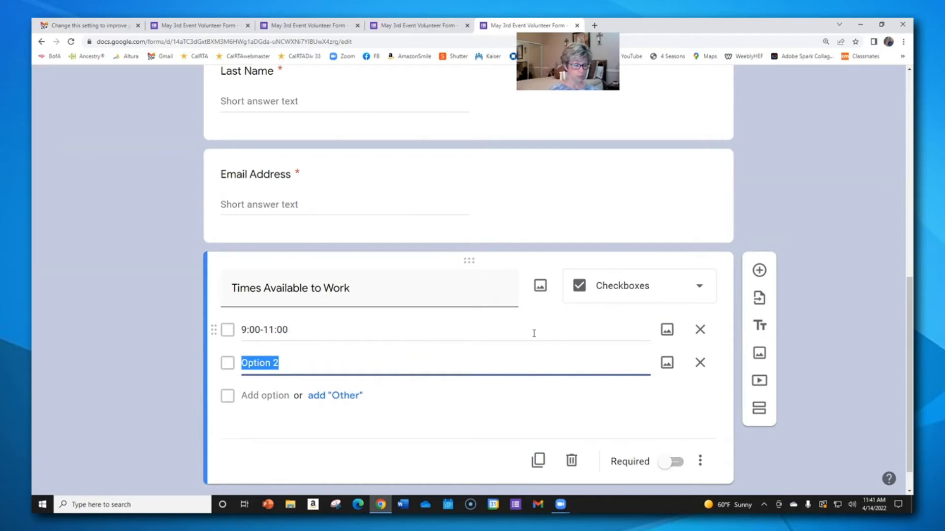
text(11:00)
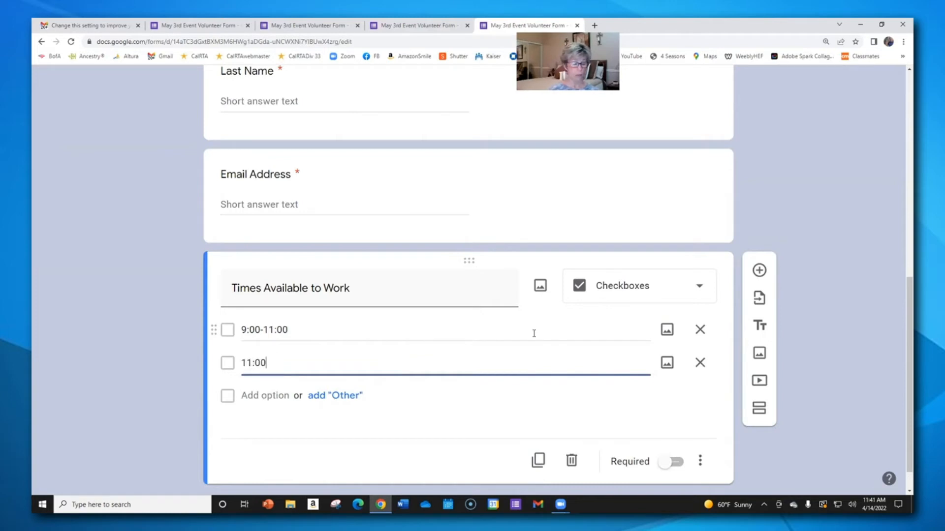
text(-1:00)
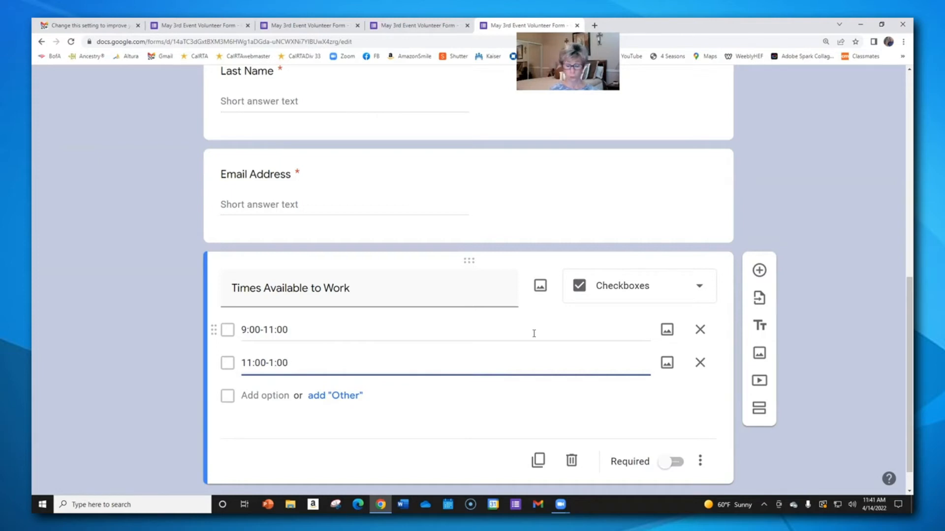
Add a third checkbox option, 1:00-3:00, and make the Times Available to Work question required.
key(Return)
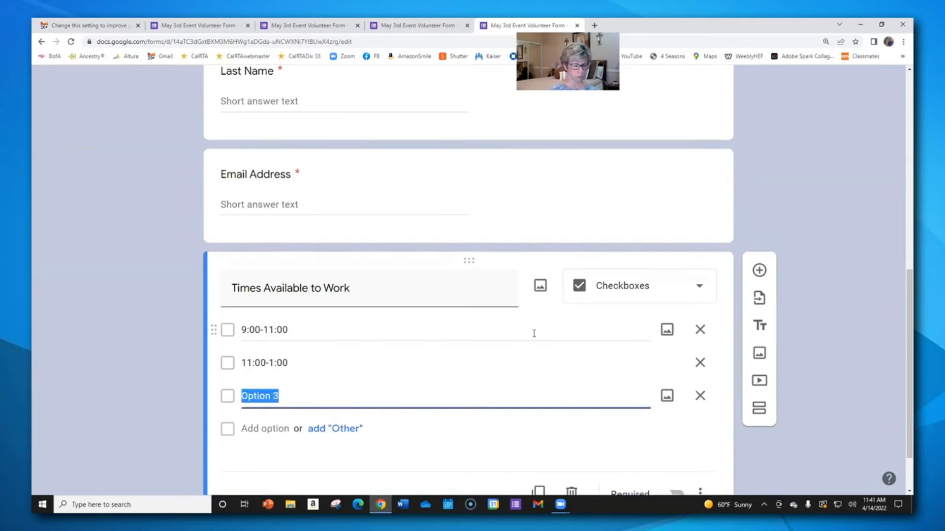
text(1:00)
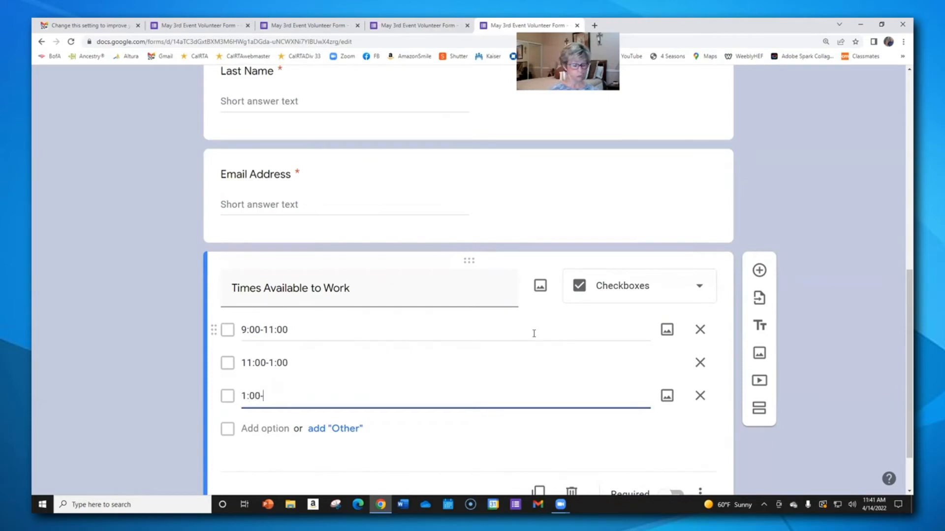
text(-3:00)
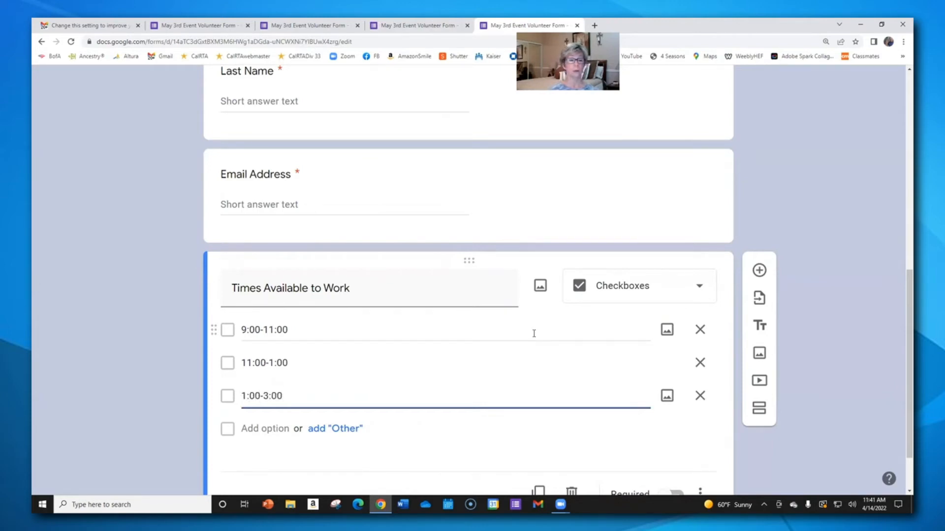
click(836, 448)
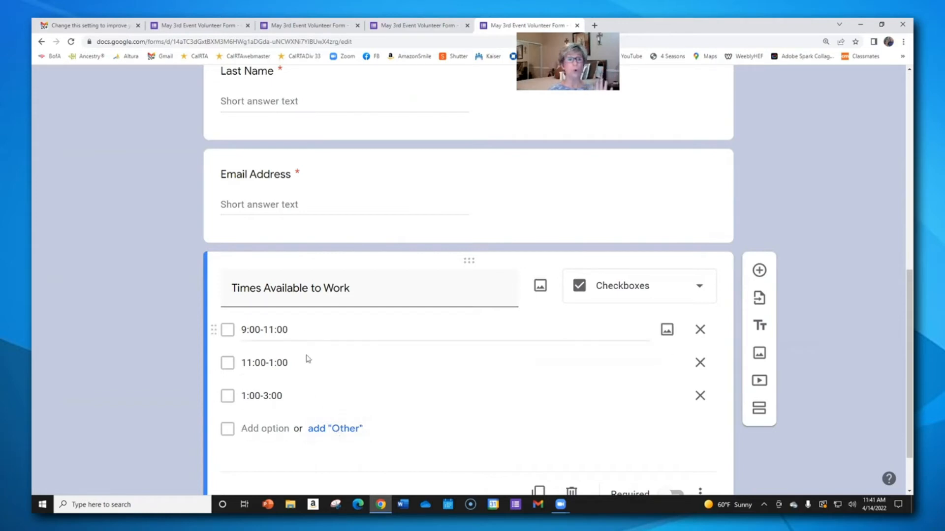
scroll(825, 235, down, 1)
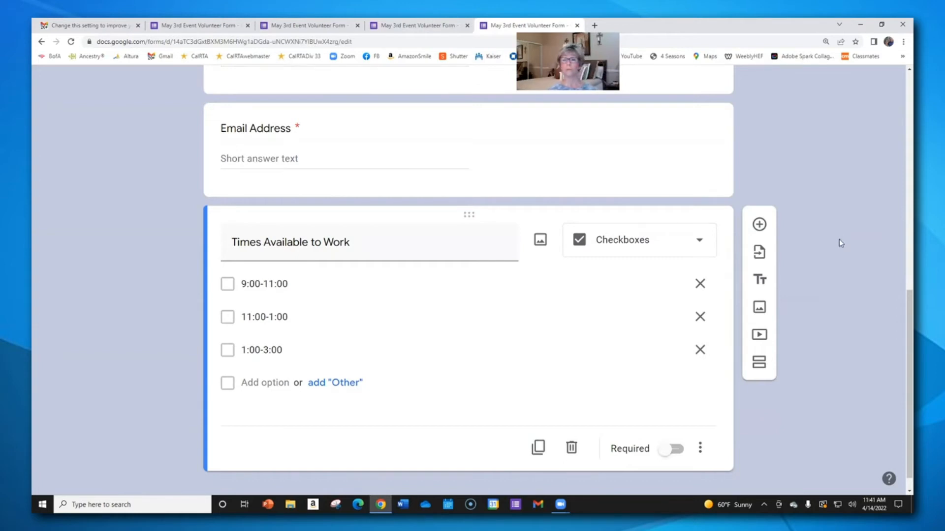
click(679, 456)
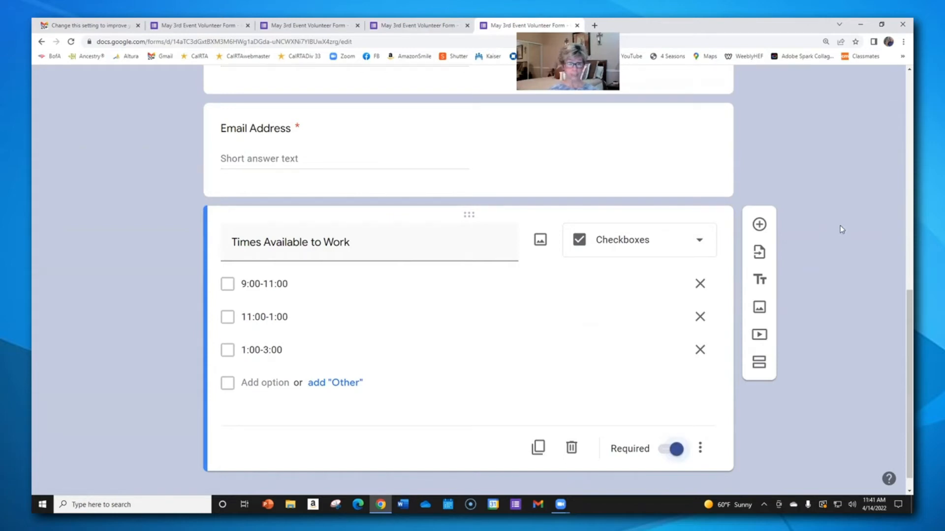
Add a question below Times Available to Work titled "Select ONE volunteer spot" and set its type to Dropdown.
click(760, 227)
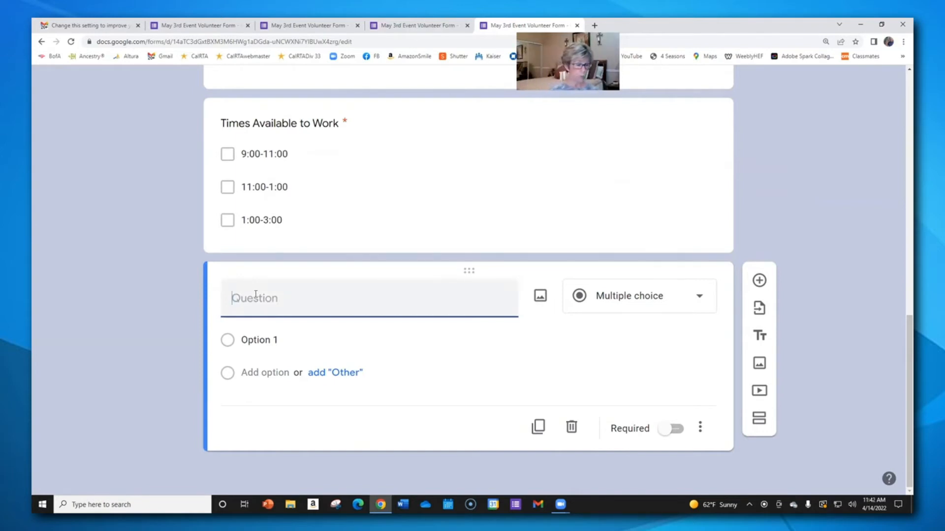
text(Sekl)
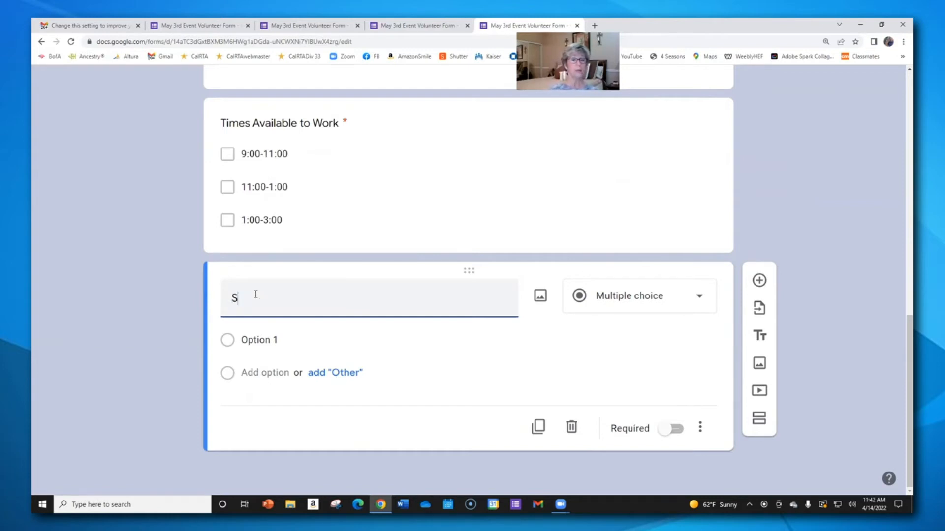
key(BackSpace)
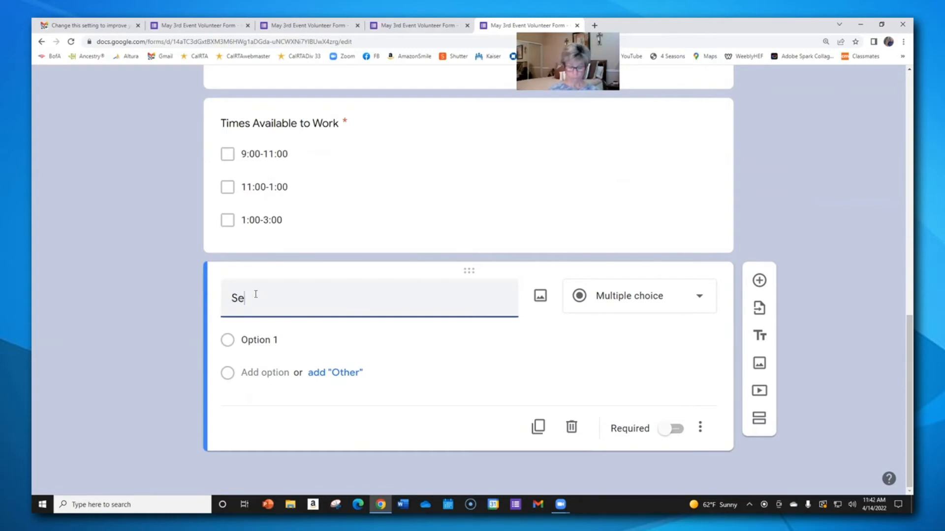
text(lect O)
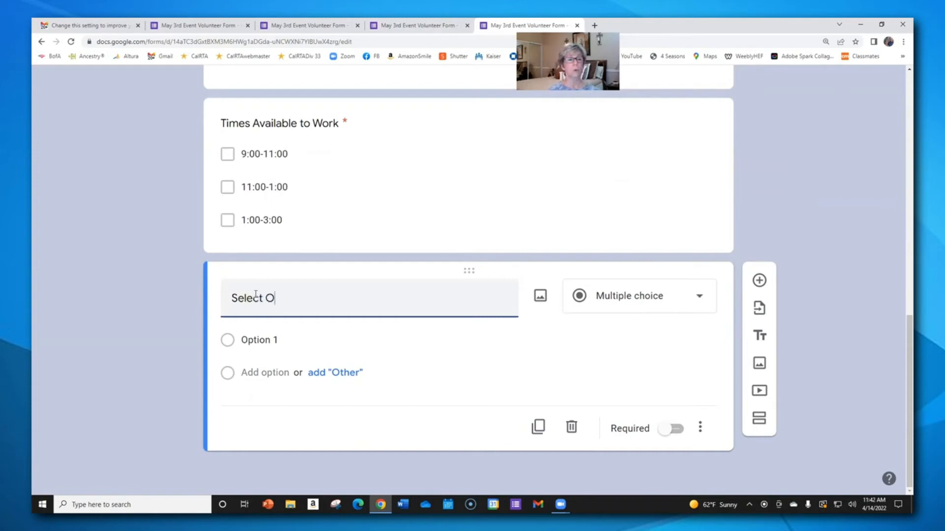
text(NE volunt)
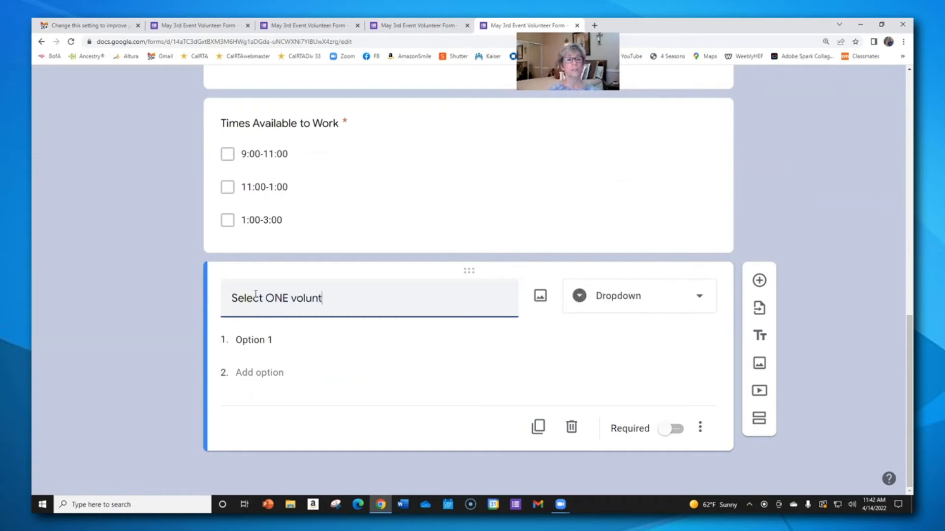
text(eer spot)
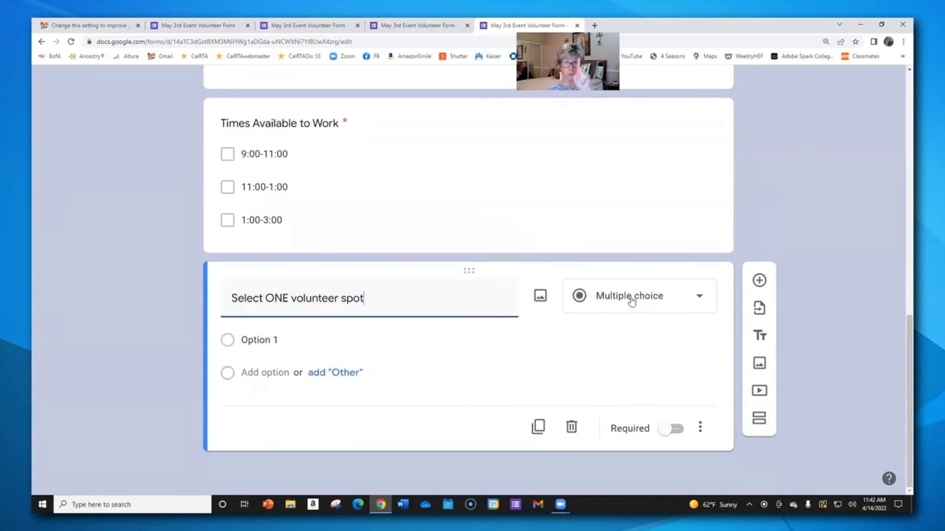
click(696, 299)
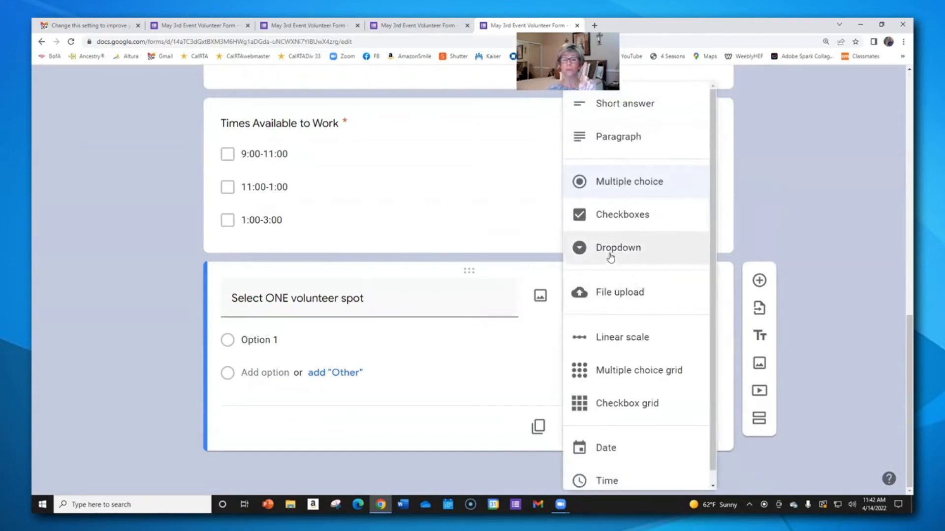
click(610, 255)
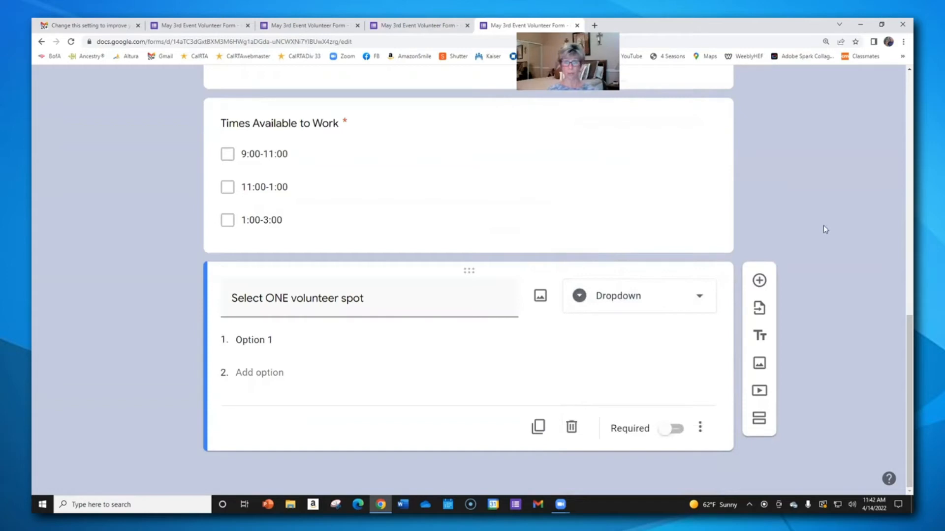
Enter Entrance, Check In Table, Pool Area and Rec Room as the dropdown options of the volunteer spot question.
click(281, 338)
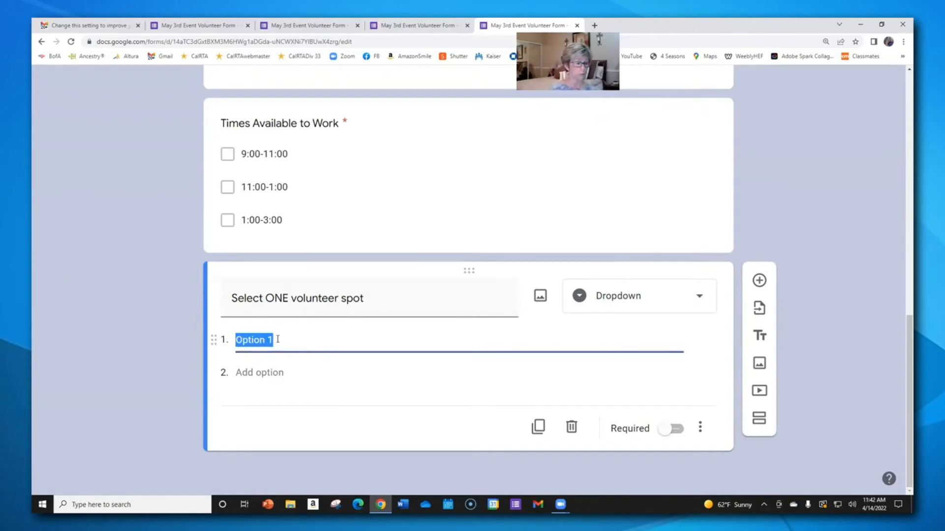
text(Entrance)
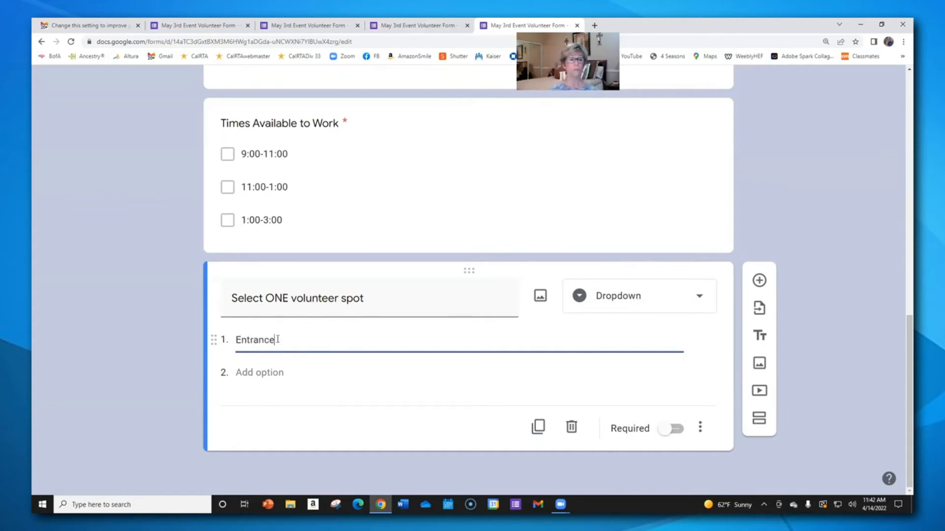
key(Return)
text(C)
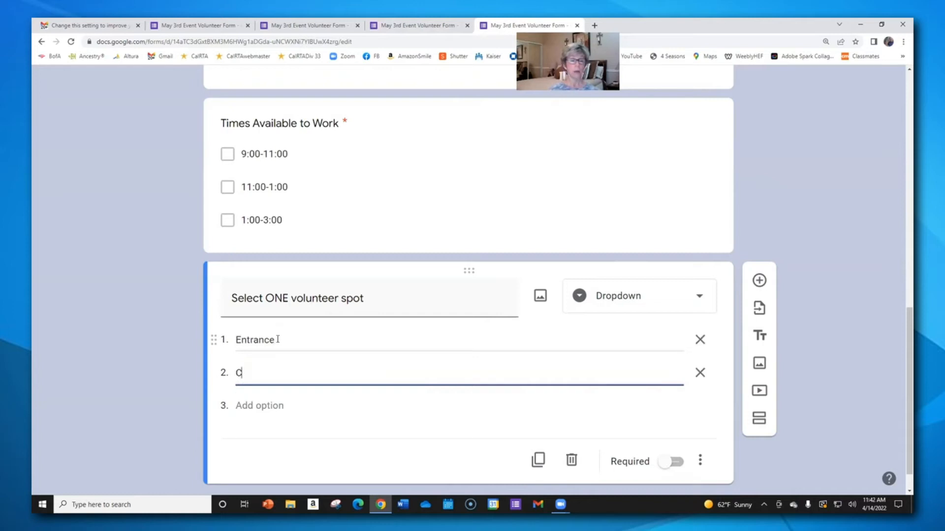
text(heck In Table)
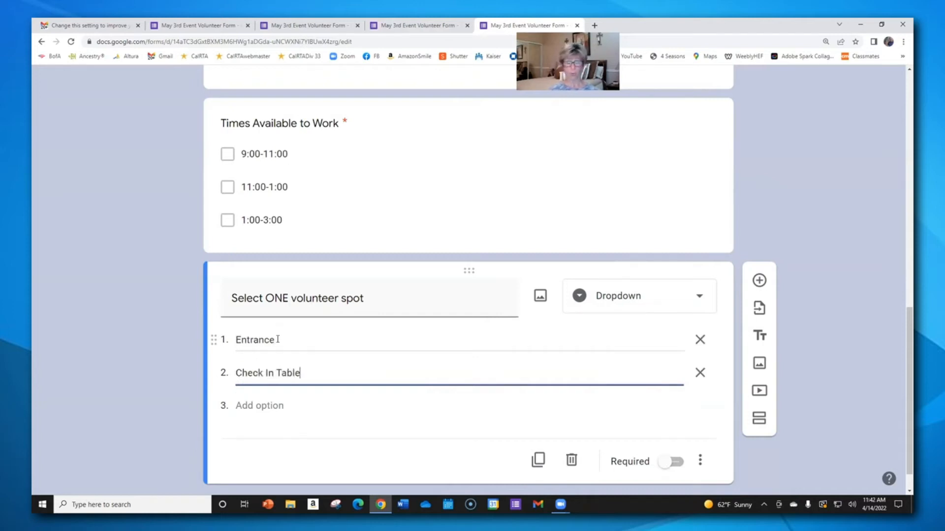
key(Return)
text(Pool Area)
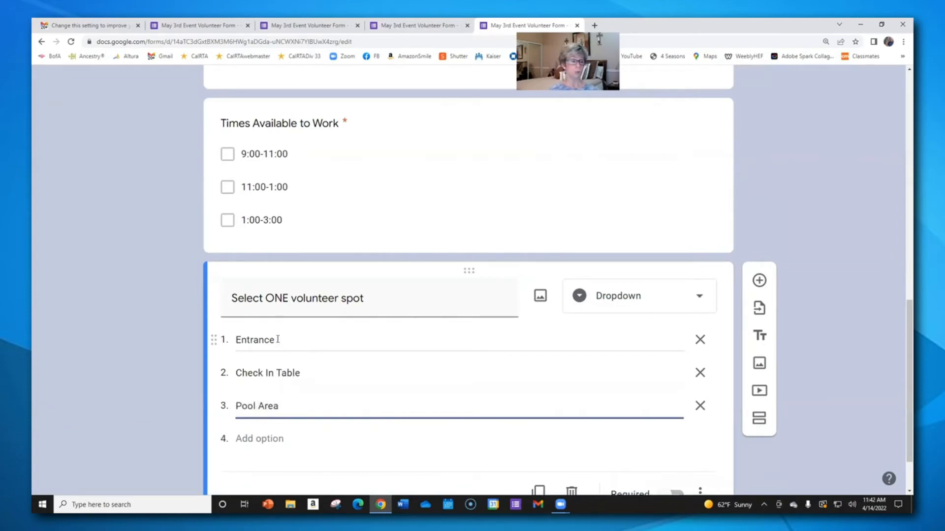
key(Return)
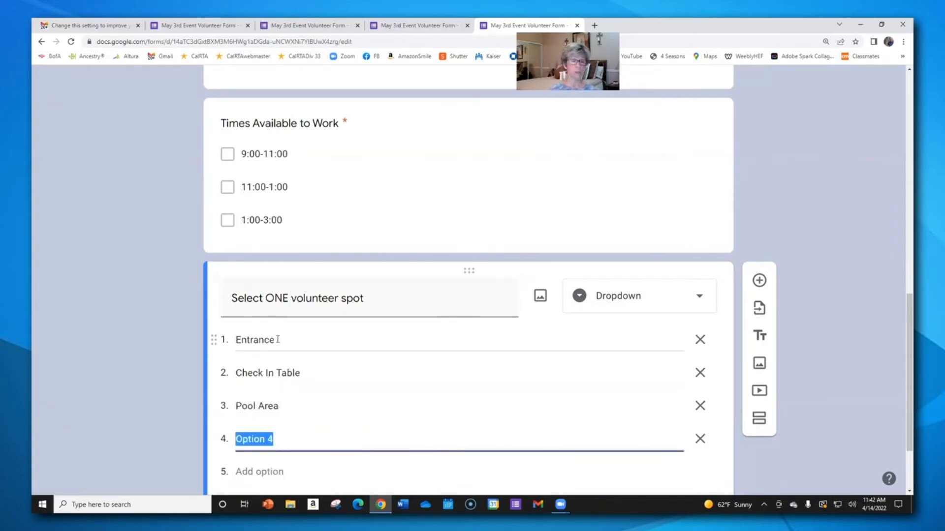
text(Re)
text(c C)
text(oom)
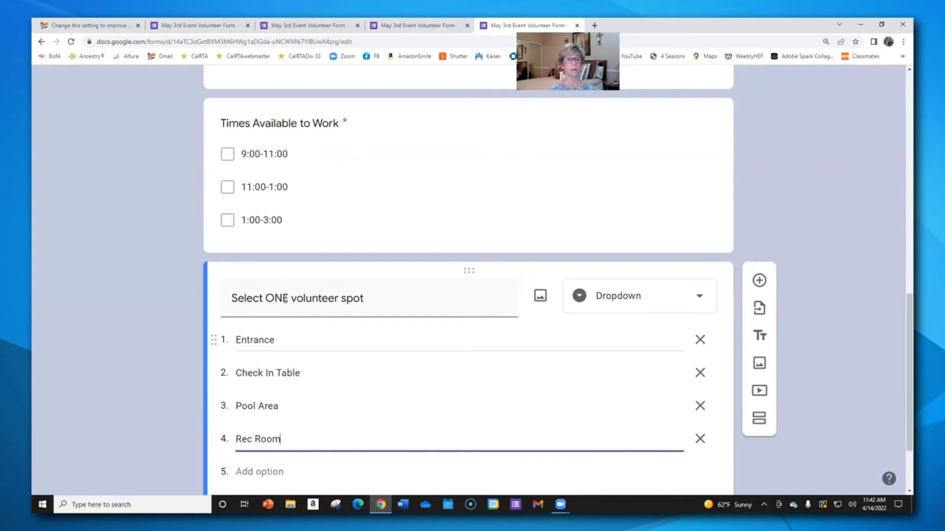
scroll(820, 258, down, 2)
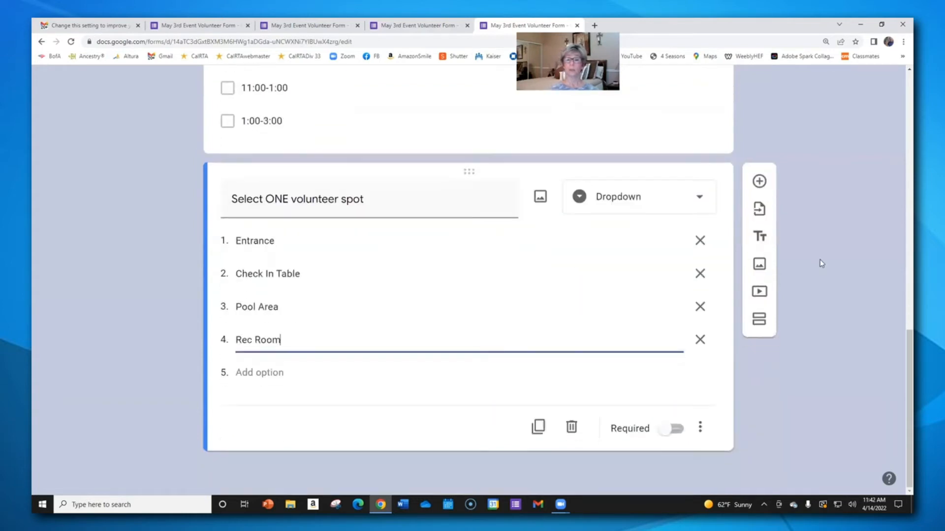
Make the "Select ONE volunteer spot" dropdown question required.
click(677, 431)
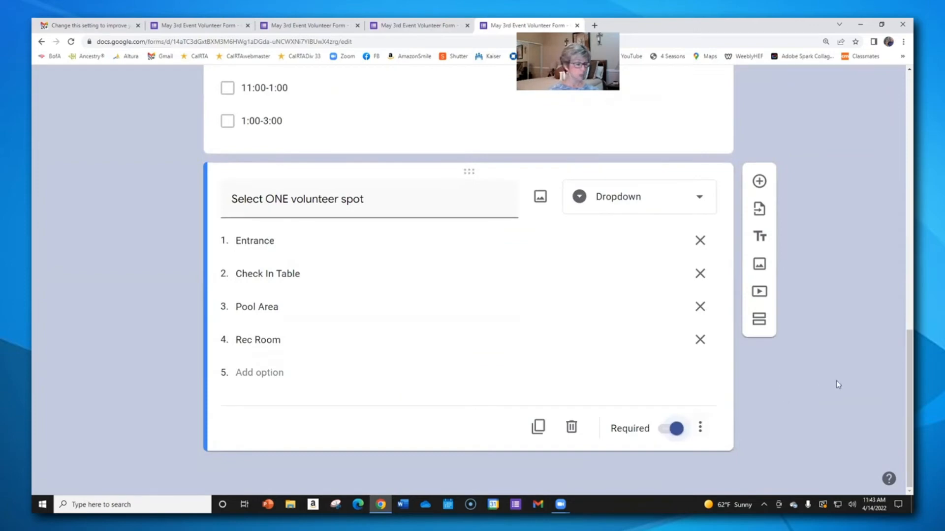
Open the form's preview and review all the questions from First Name down to the volunteer spot dropdown.
scroll(849, 369, up, 15)
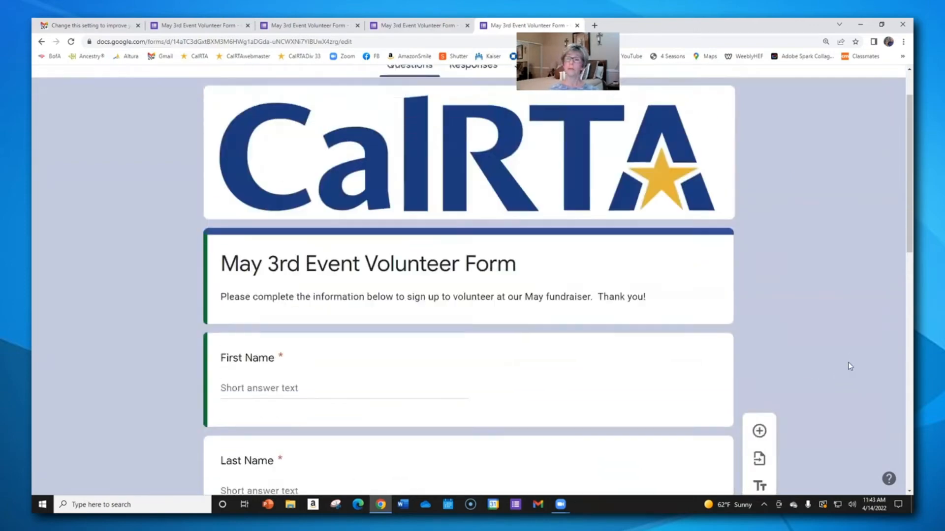
scroll(850, 367, up, 2)
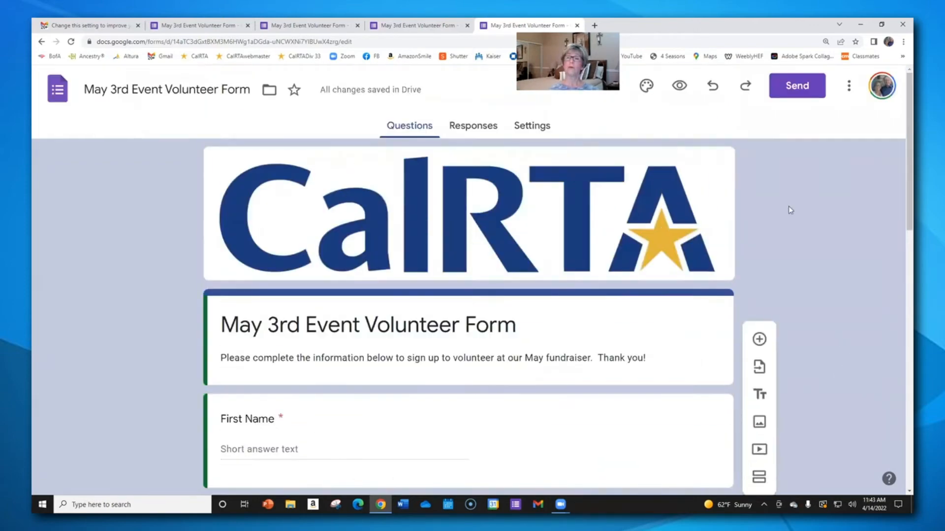
click(679, 87)
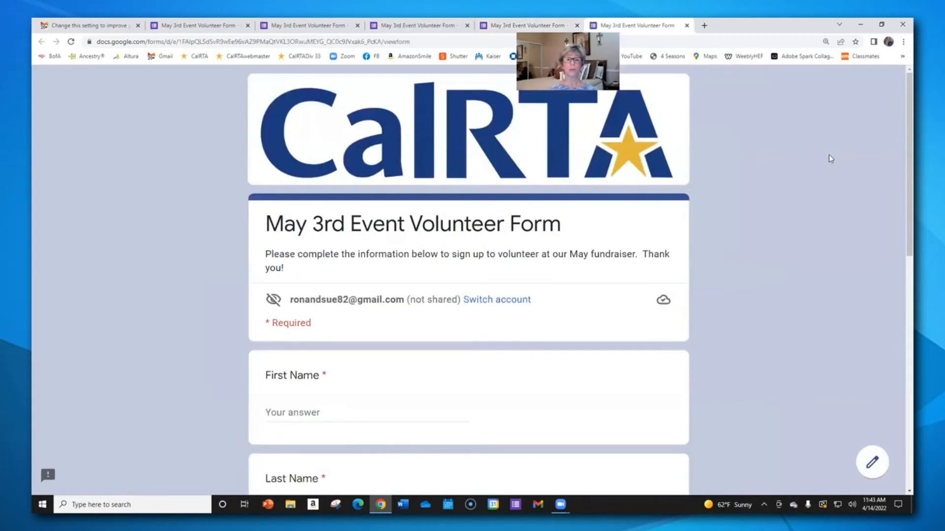
scroll(829, 159, down, 3)
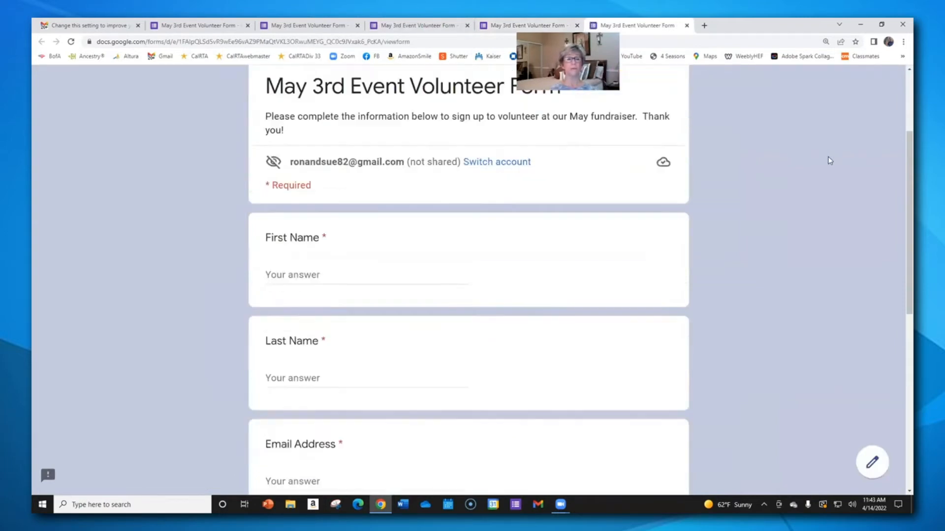
scroll(302, 237, down, 1)
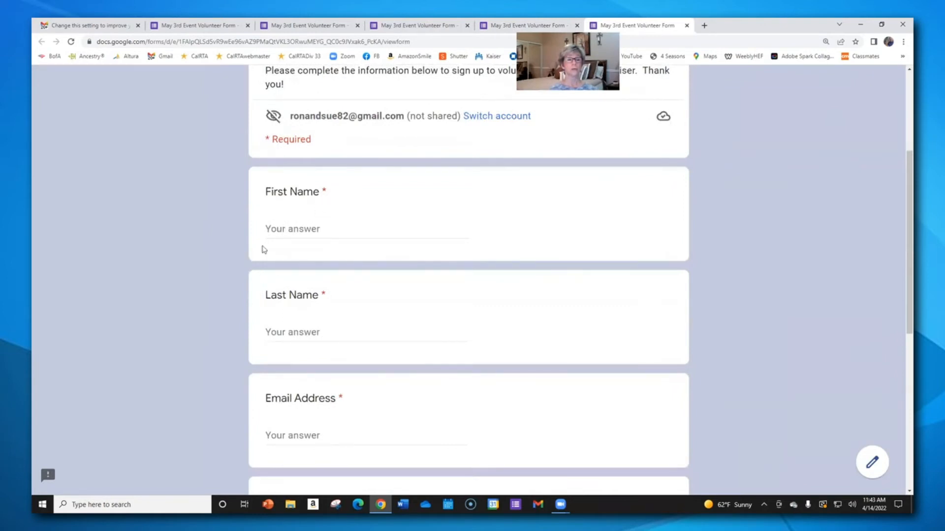
scroll(291, 219, down, 2)
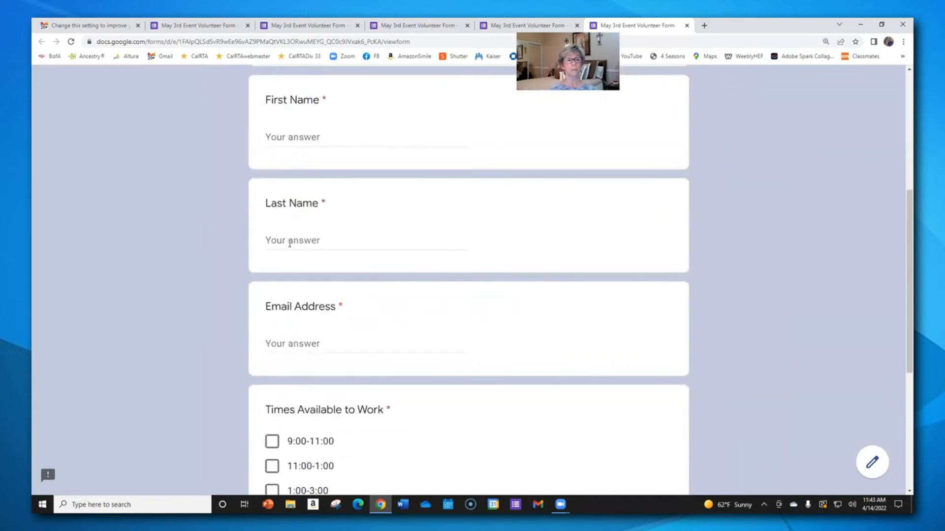
scroll(296, 236, down, 2)
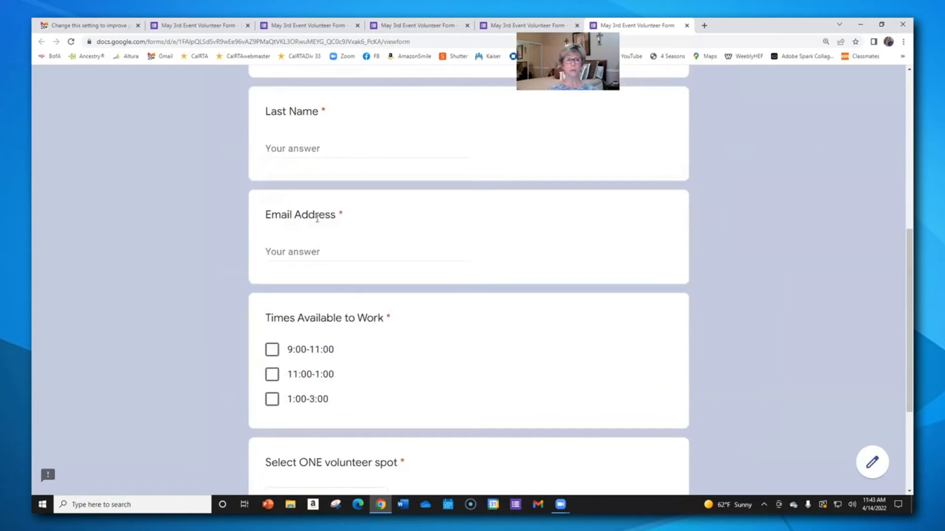
scroll(382, 234, down, 2)
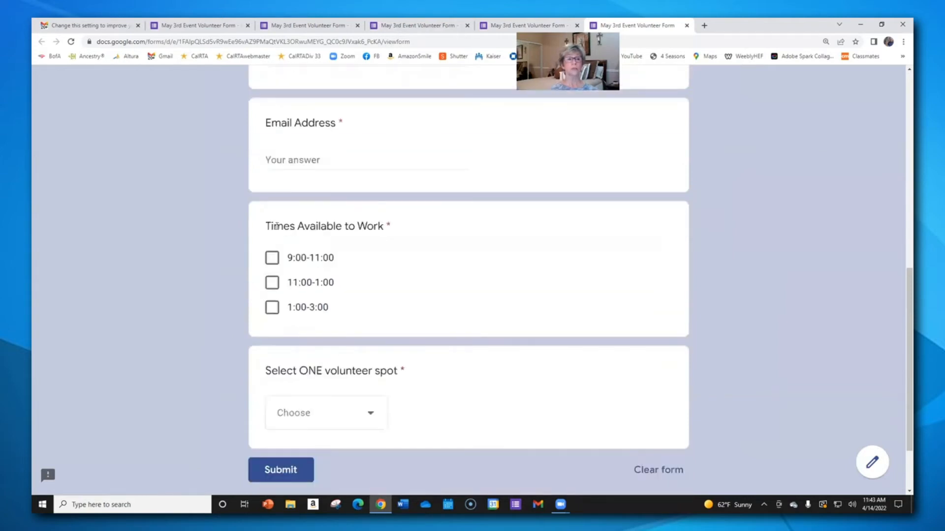
Test the Times Available to Work checkboxes by selecting all three time slots and clearing them again.
click(272, 257)
click(272, 283)
click(275, 310)
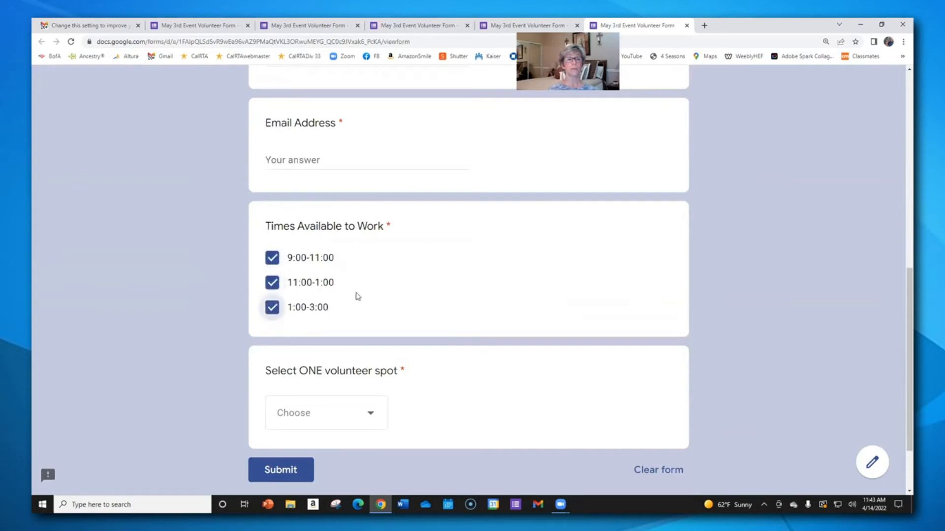
click(277, 309)
click(272, 282)
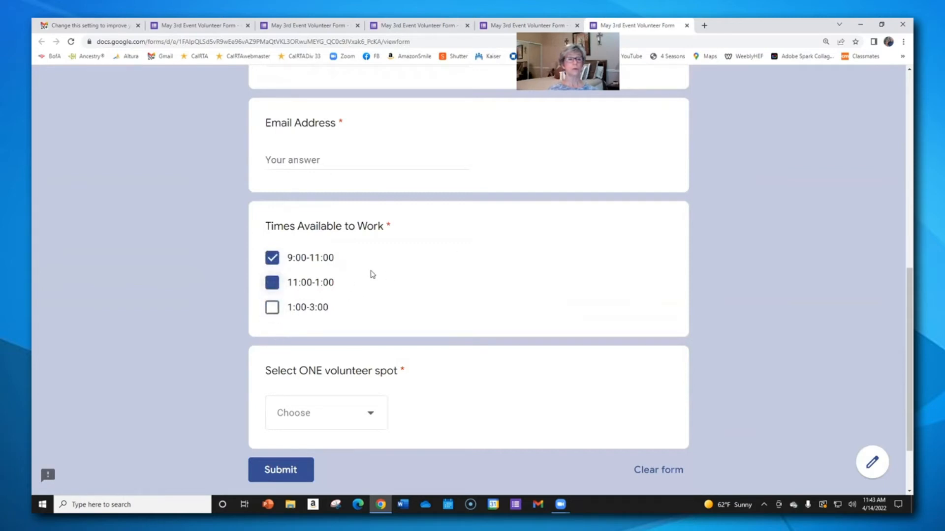
click(272, 257)
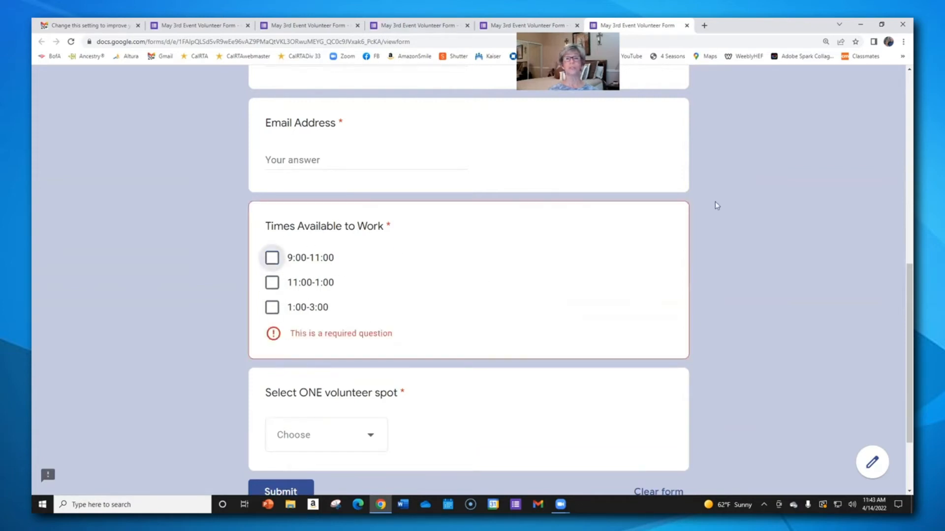
View the choices offered for the Select ONE volunteer spot question without selecting any.
scroll(753, 202, down, 3)
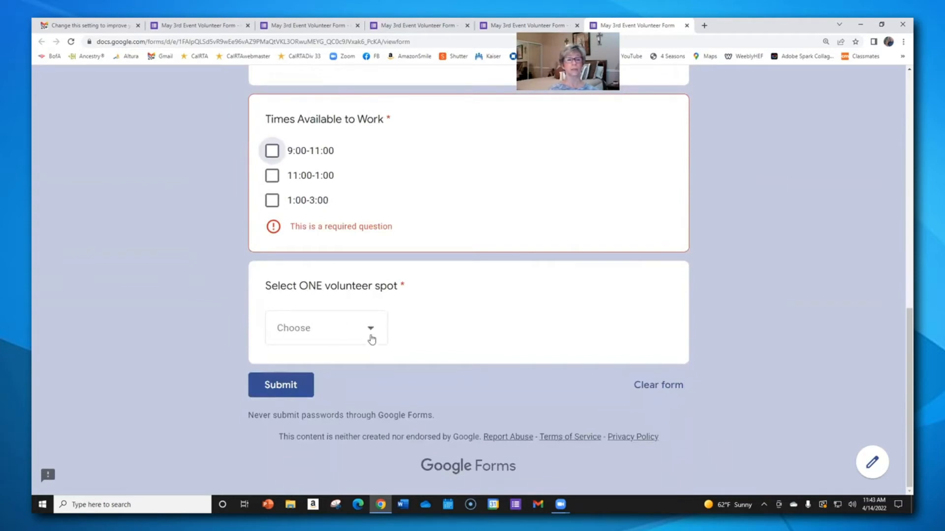
click(370, 331)
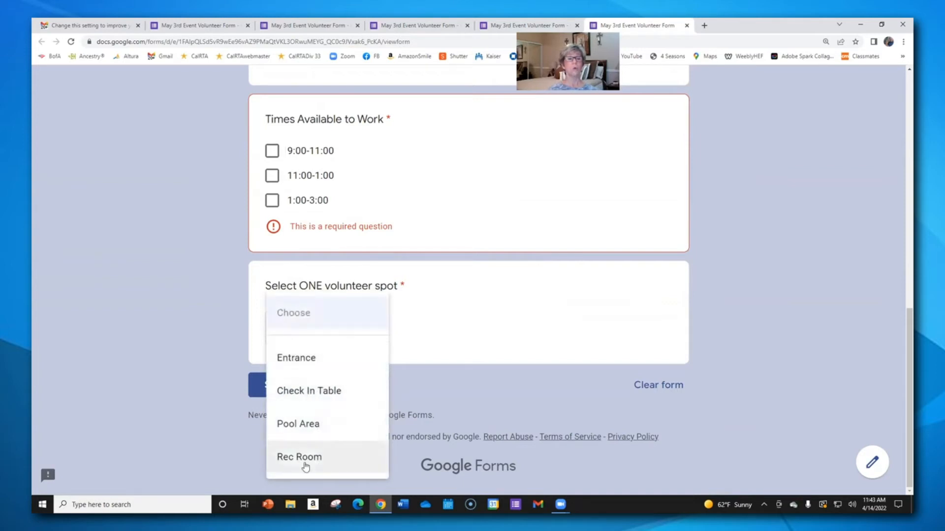
click(799, 250)
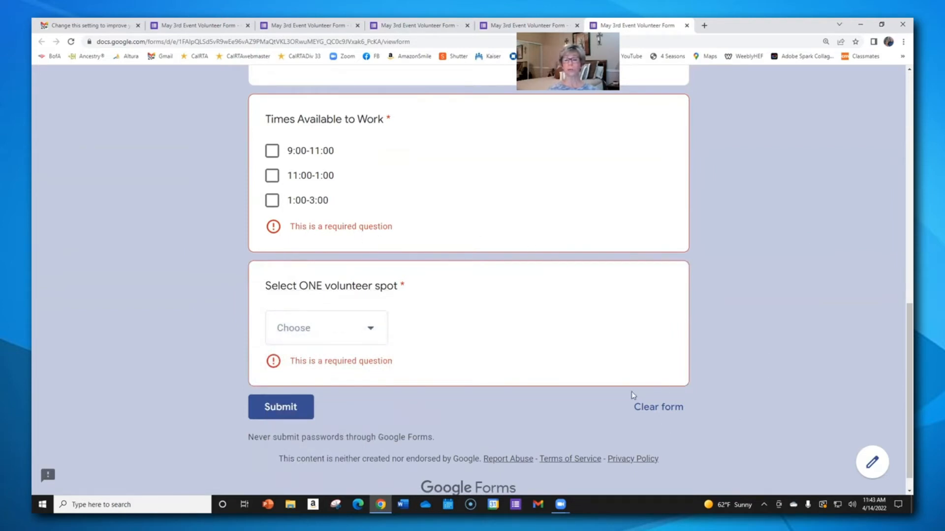
Clear all answers from the previewed volunteer form and return to editing it.
click(656, 410)
click(548, 319)
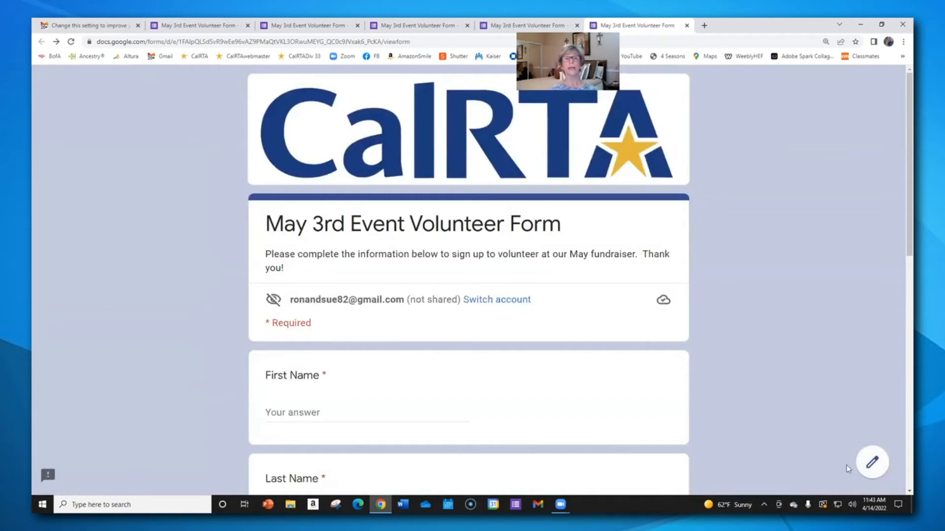
click(872, 464)
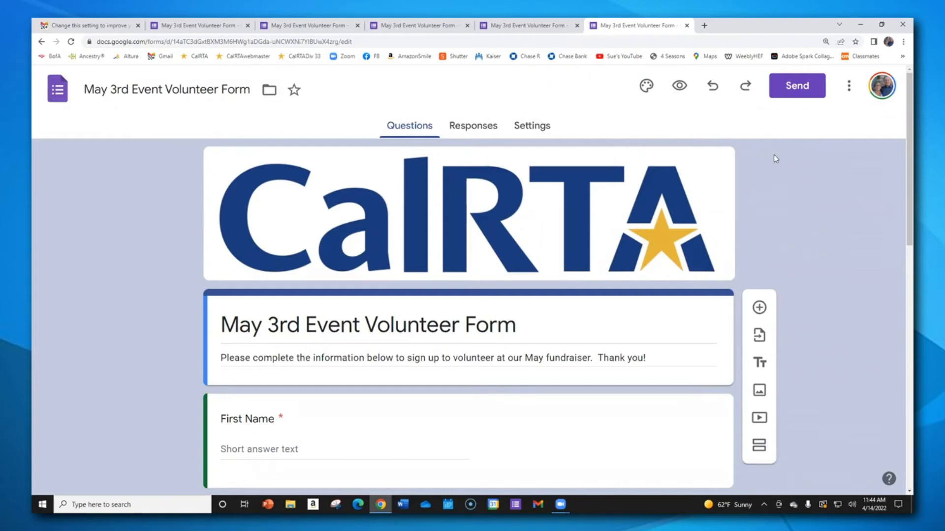
Review the form's questions from First Name to Select ONE volunteer spot, opening the volunteer spot question.
scroll(506, 308, down, 1)
scroll(507, 308, down, 5)
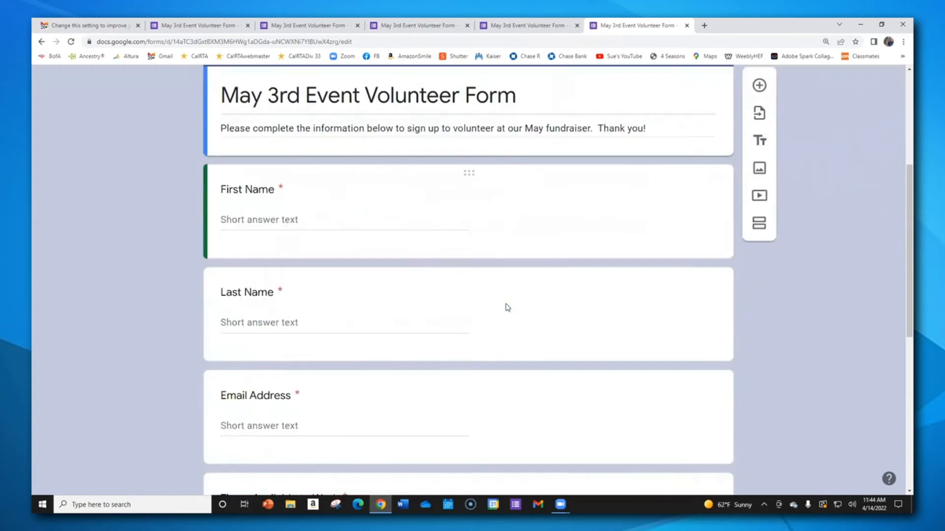
scroll(507, 305, down, 3)
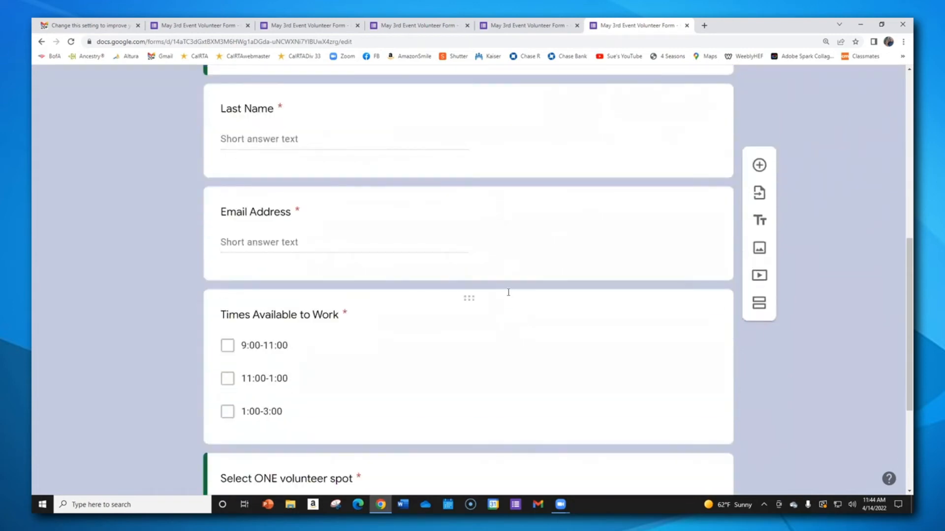
scroll(506, 292, down, 2)
scroll(510, 291, down, 2)
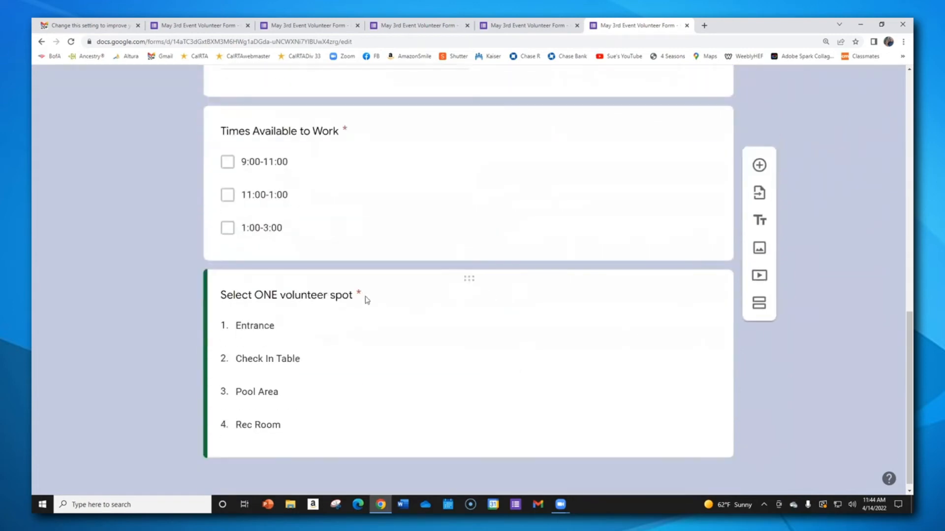
click(430, 297)
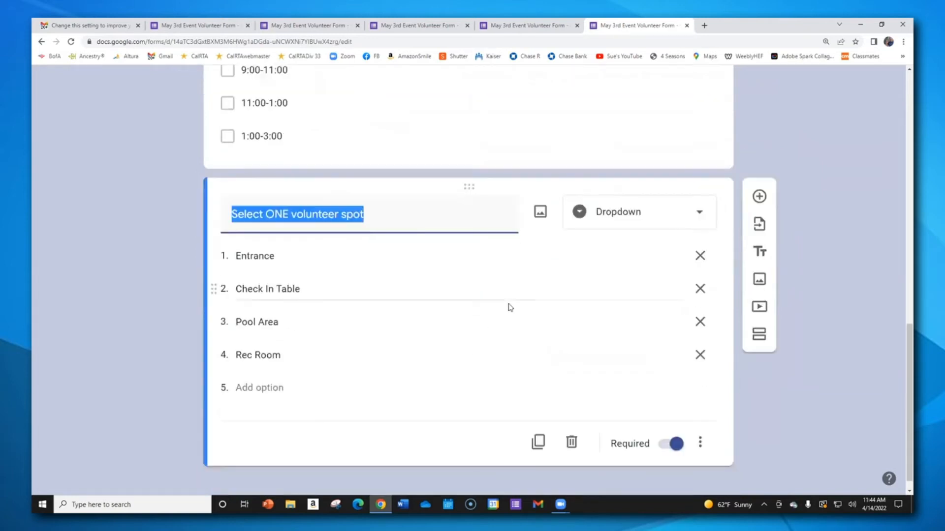
scroll(489, 319, up, 4)
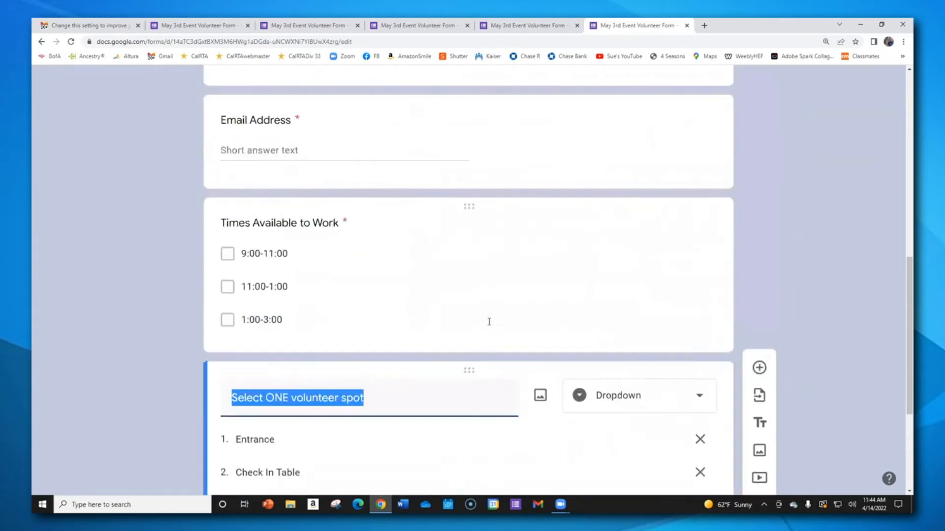
Add the description "Please choose one or more times to work" to the Times Available to Work question.
click(448, 234)
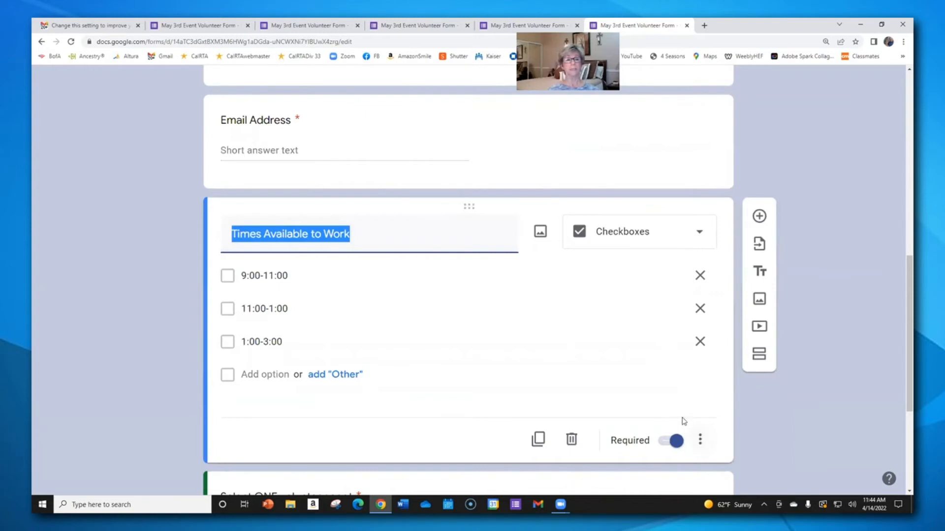
scroll(682, 416, down, 1)
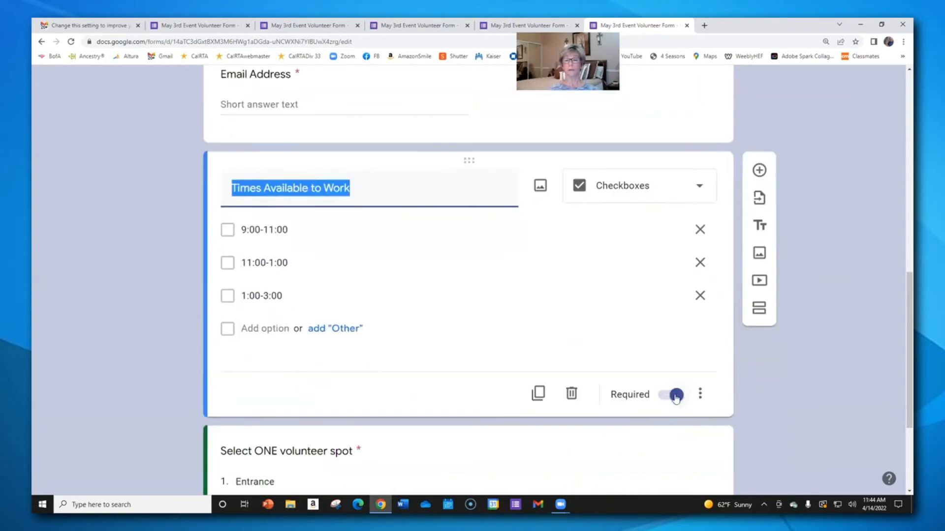
click(699, 393)
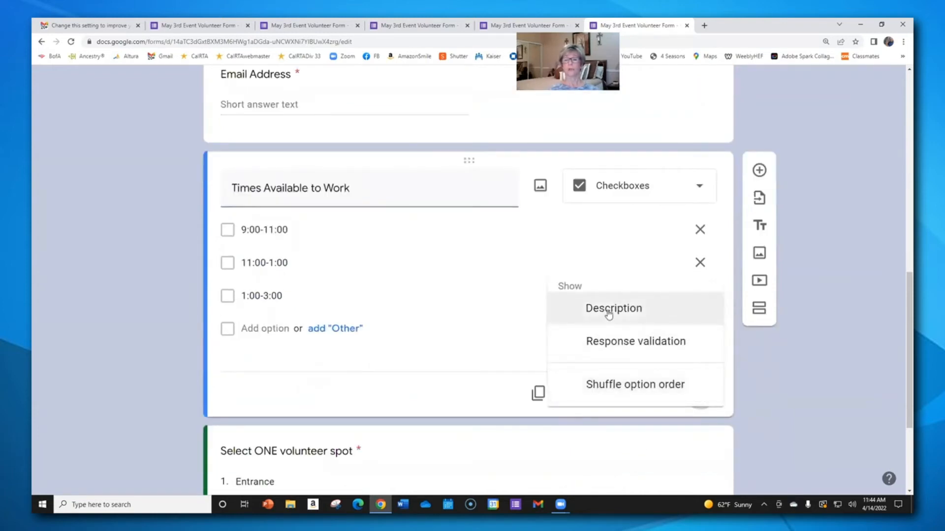
click(608, 310)
click(234, 221)
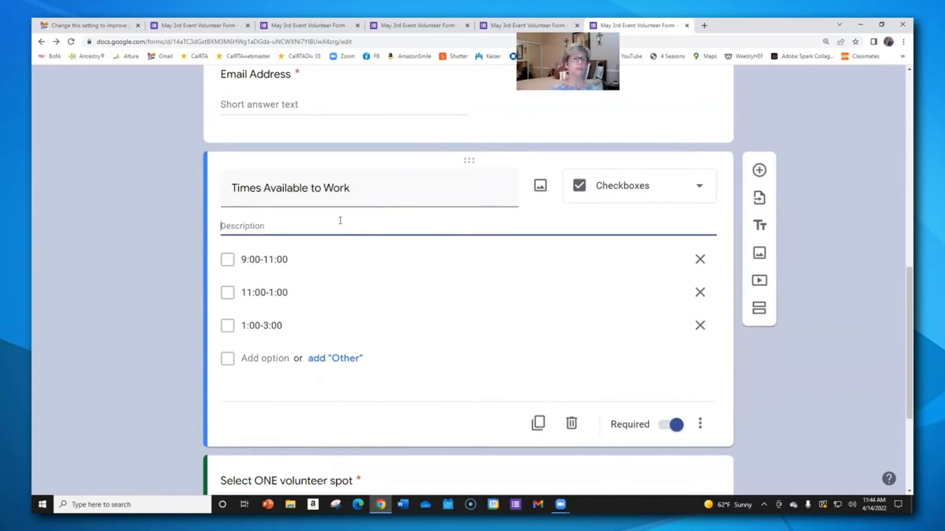
text(Please choose one or more times to work)
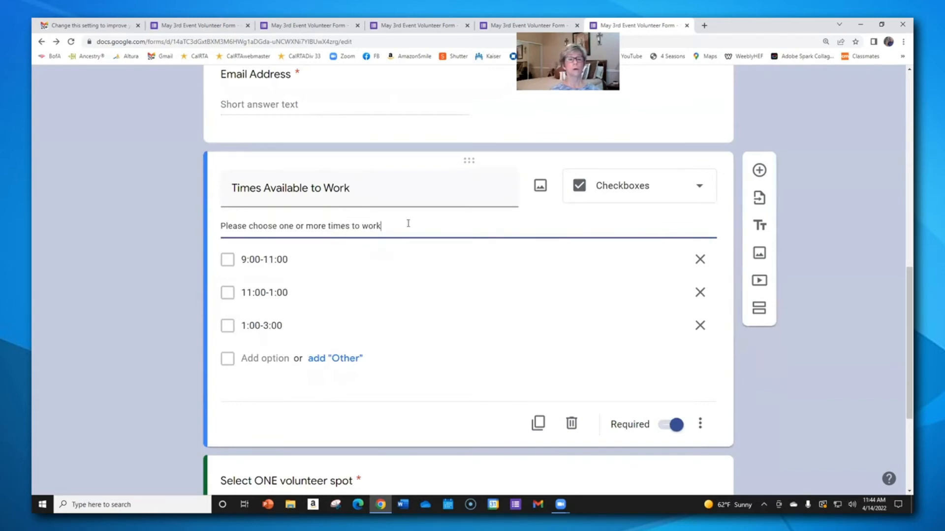
Extend the times question's title to "Times Available to Work: Please select as many as you want".
drag(396, 225, 220, 226)
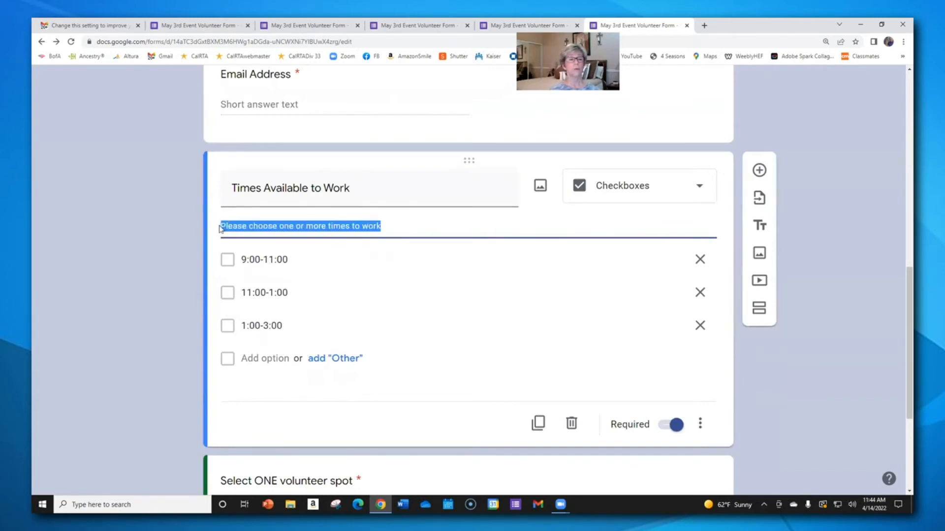
triple_click(351, 191)
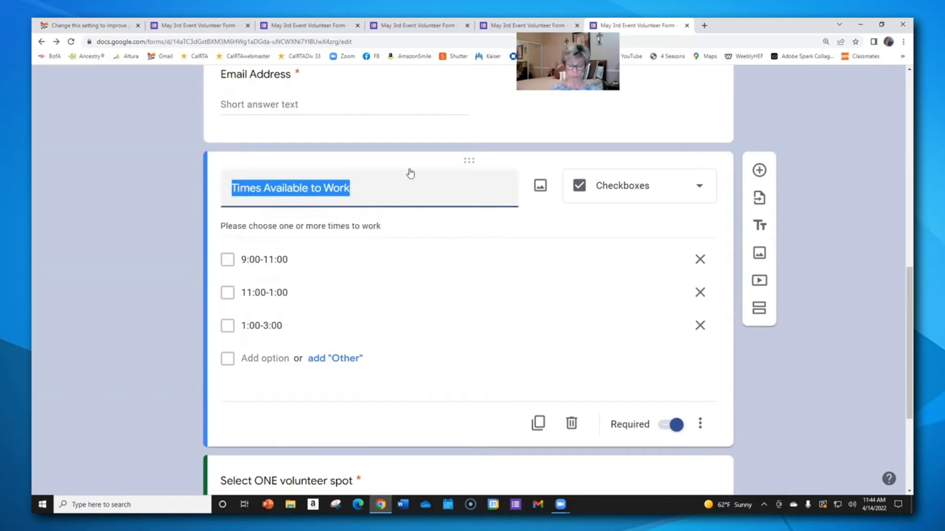
click(367, 189)
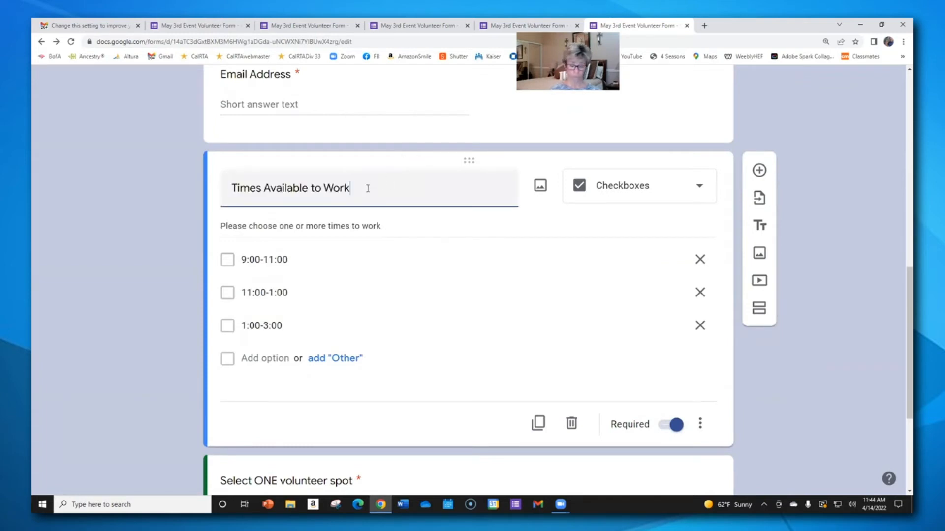
text(:  Please s)
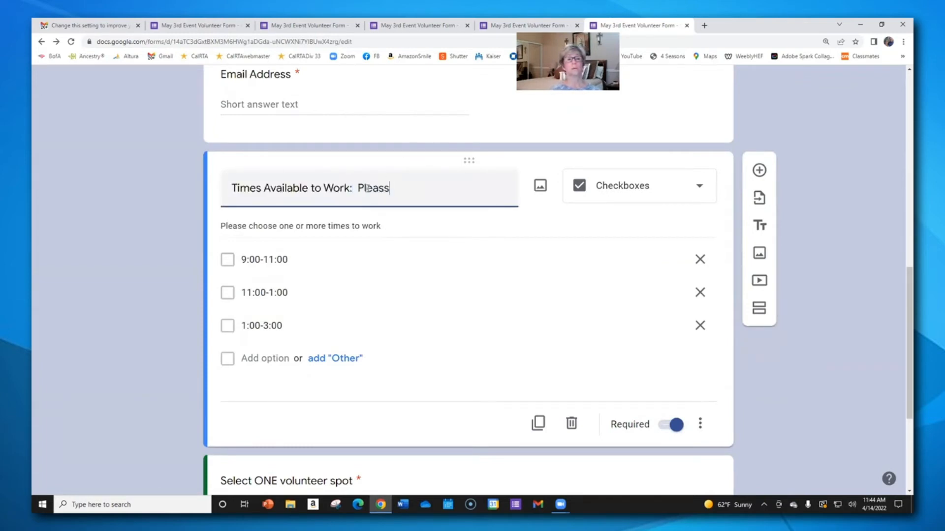
text(elect as many as you want)
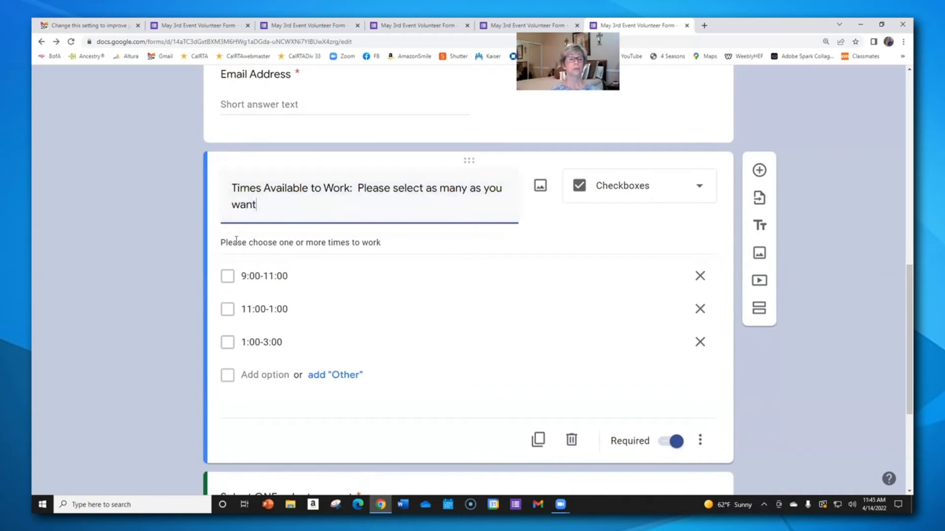
click(835, 252)
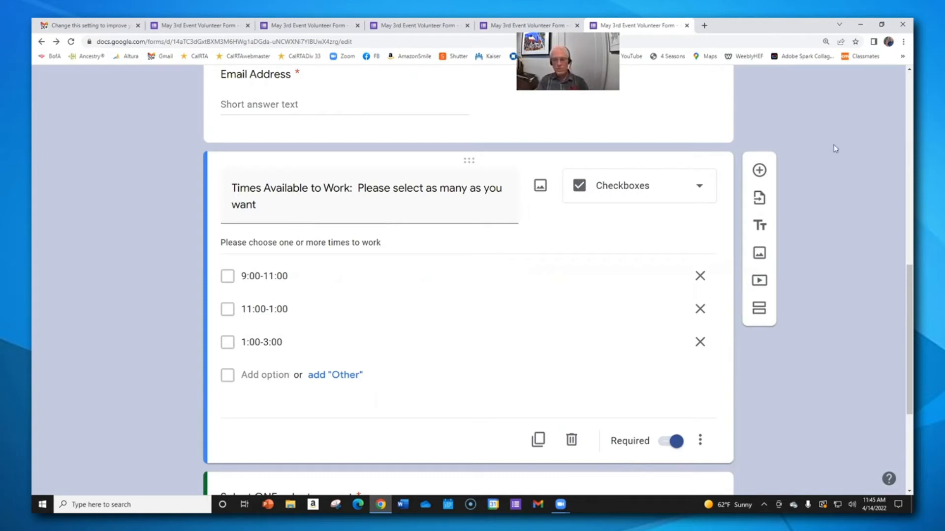
Look over the form's questions from First Name through Select ONE volunteer spot.
scroll(521, 251, up, 4)
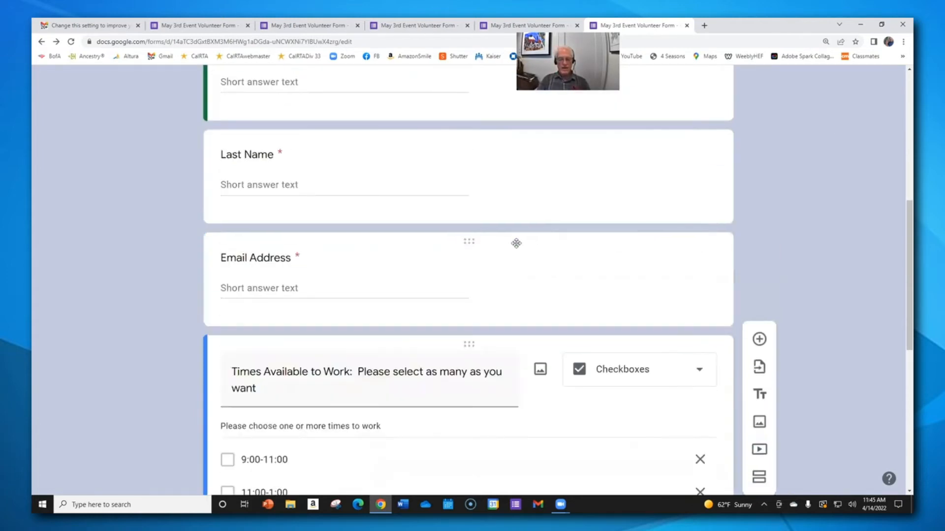
scroll(516, 242, down, 8)
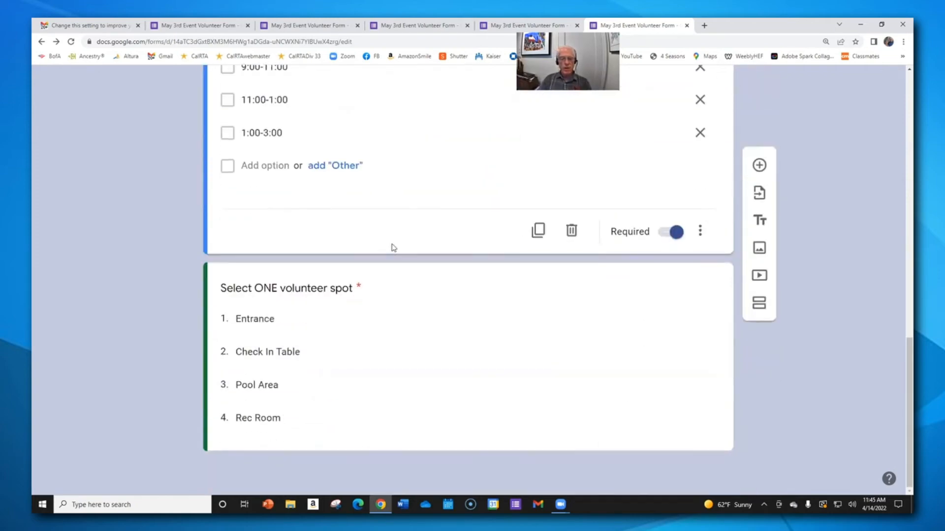
scroll(397, 239, up, 6)
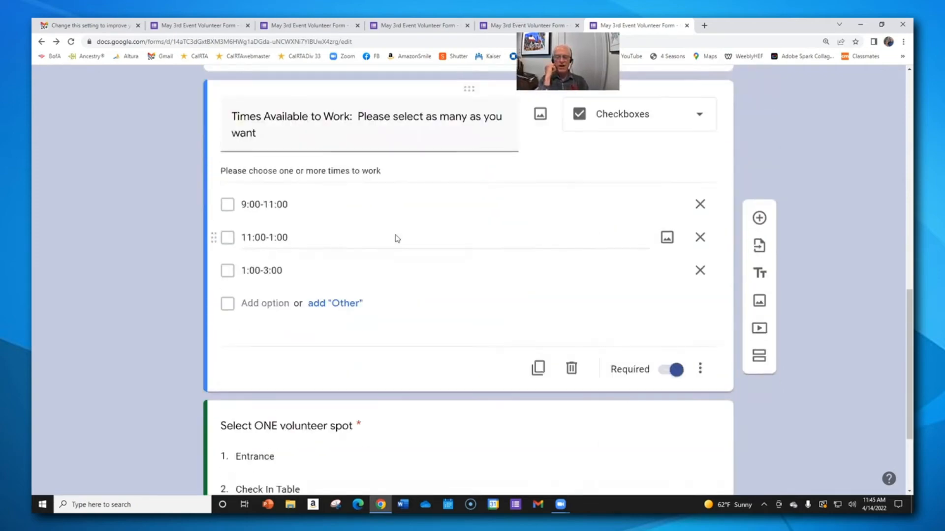
scroll(396, 233, up, 6)
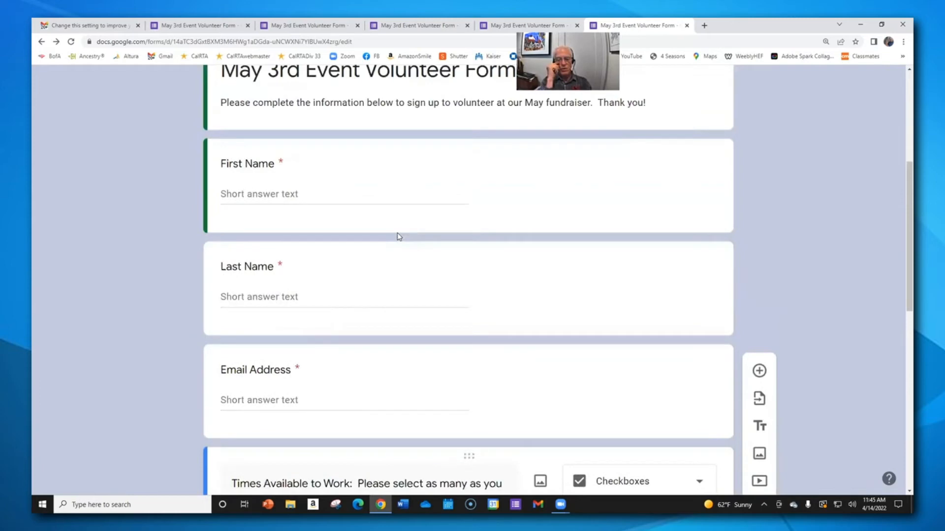
scroll(397, 232, down, 1)
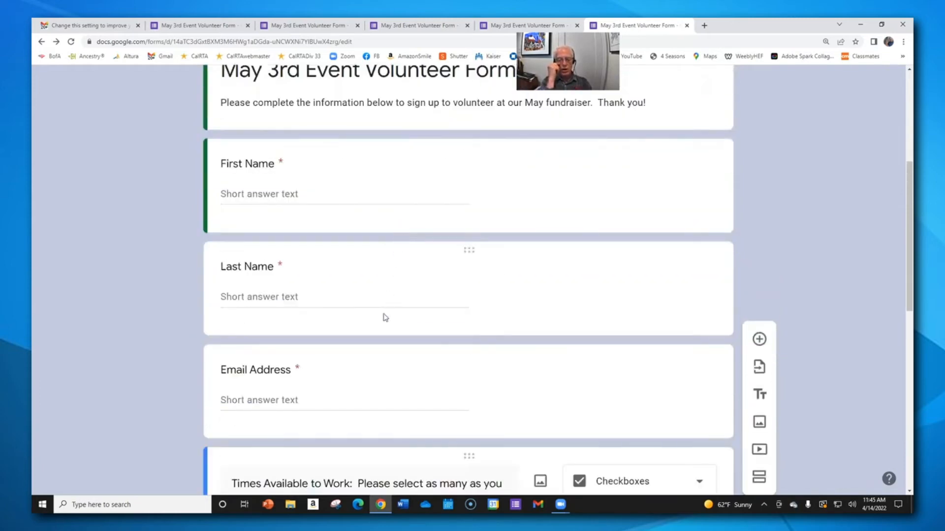
scroll(679, 273, down, 1)
scroll(803, 230, down, 6)
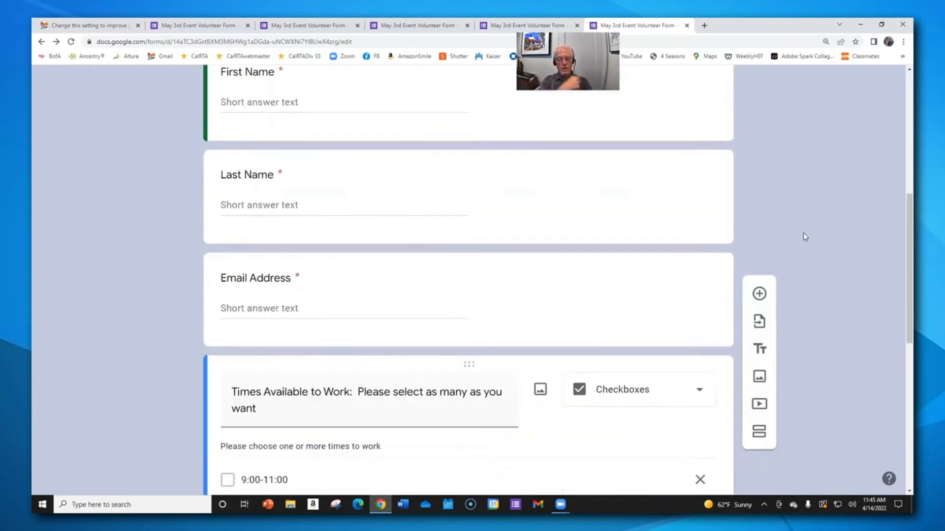
scroll(804, 225, down, 3)
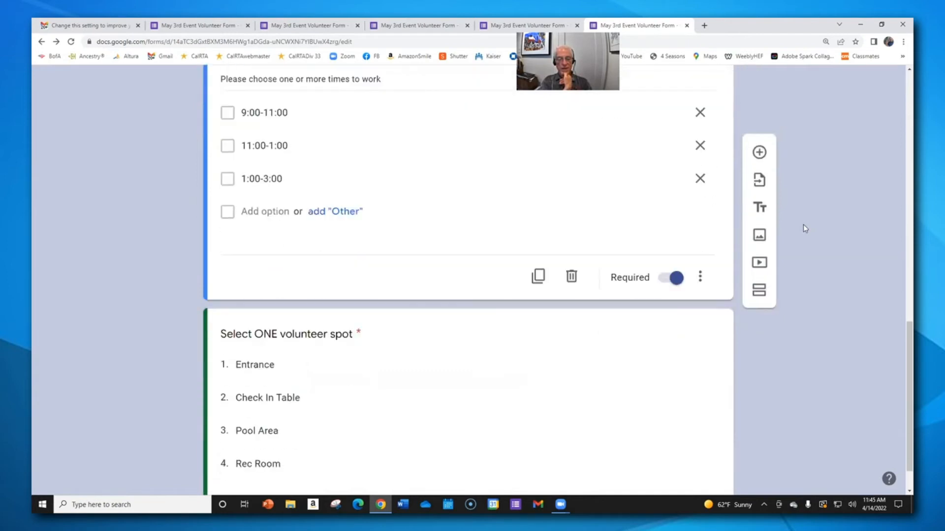
scroll(804, 225, down, 1)
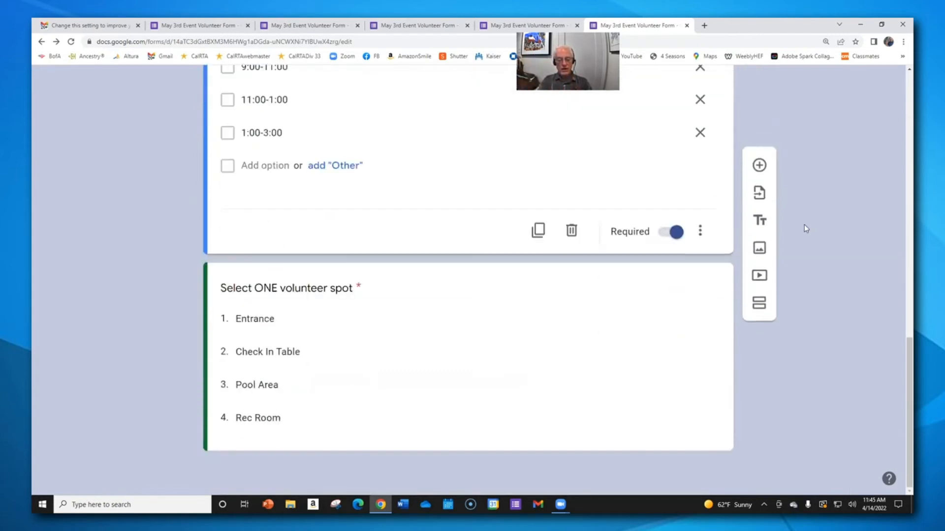
Add a multiple choice question after the times question with the options Yes and No.
click(759, 166)
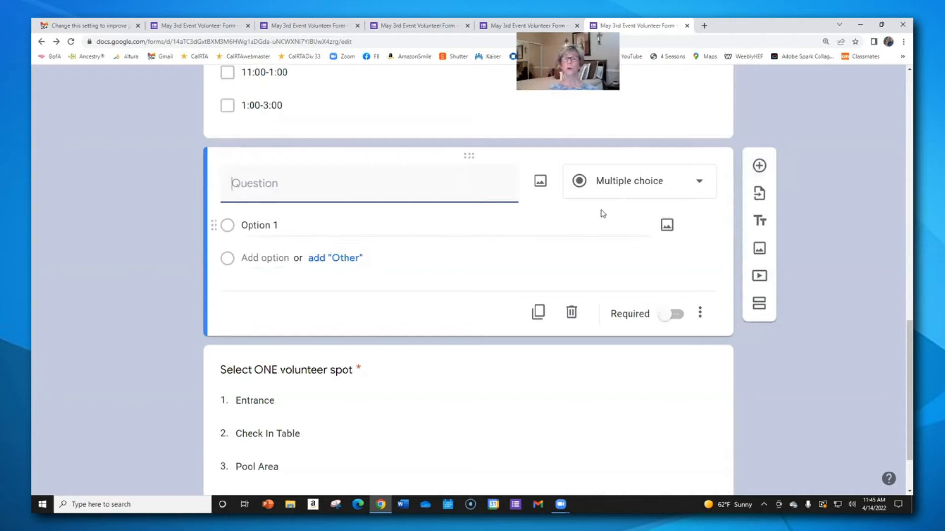
click(291, 230)
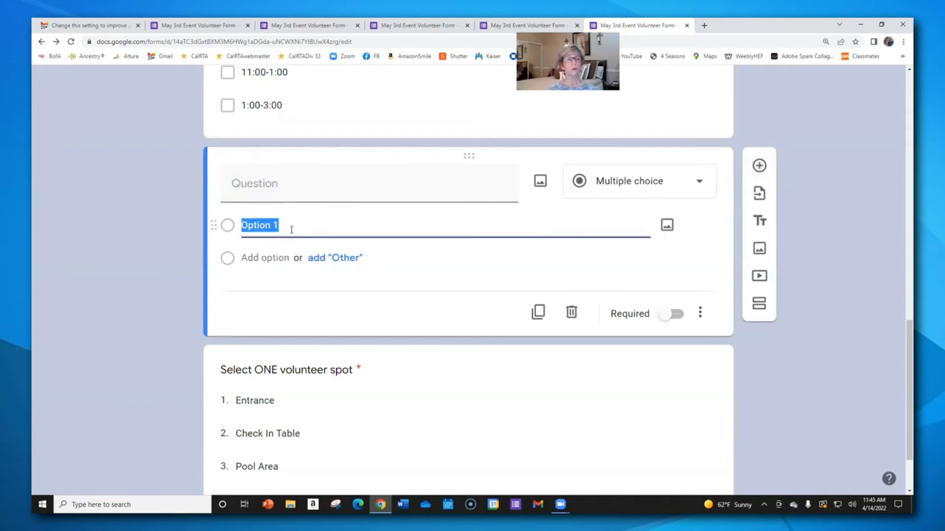
text(Yes)
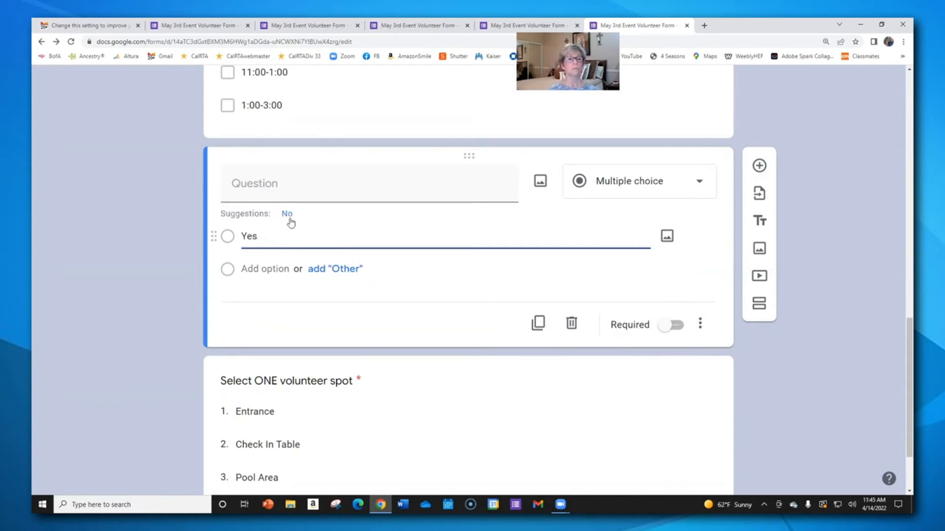
click(287, 215)
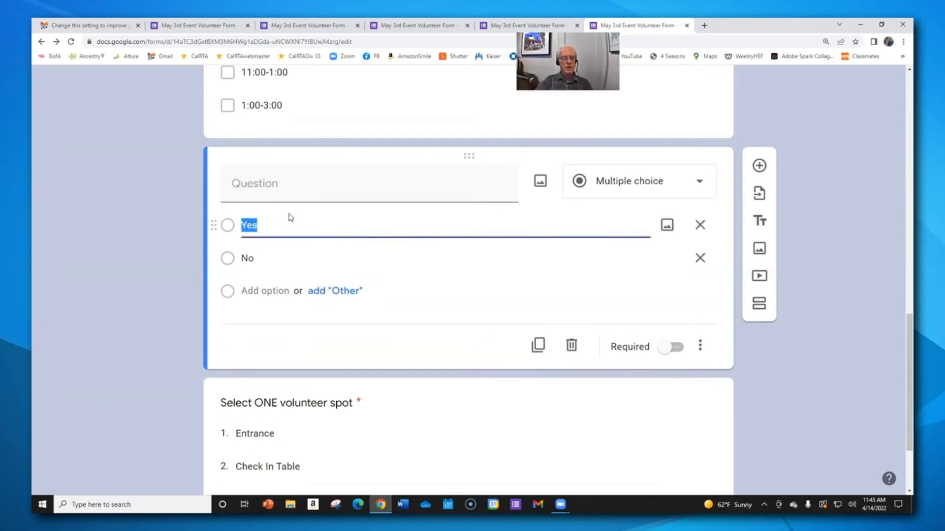
Add an "Other" option to the untitled multiple choice question and remove it again.
click(339, 295)
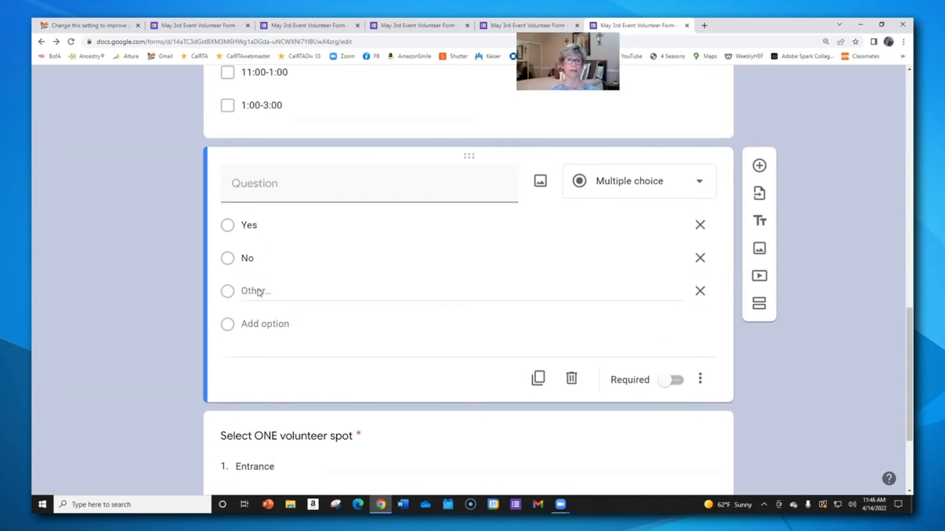
drag(271, 291, 245, 292)
click(243, 291)
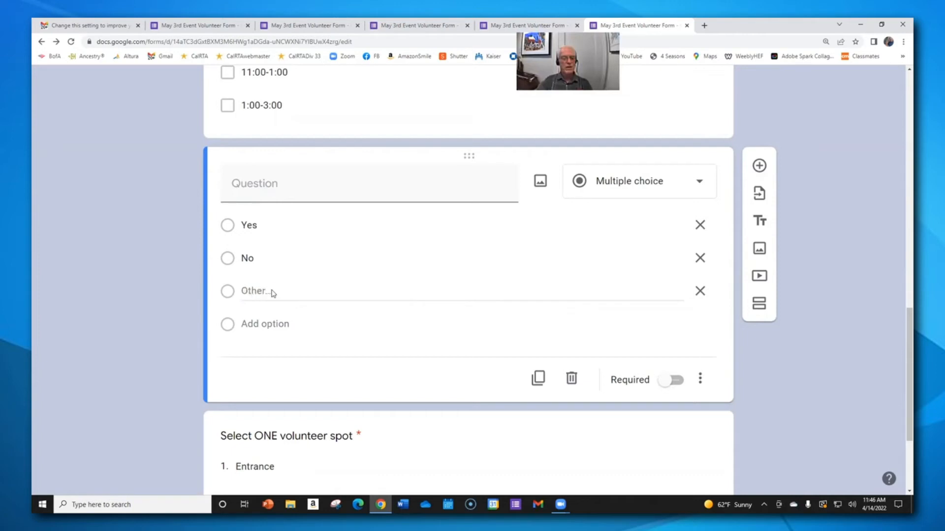
click(700, 291)
click(854, 242)
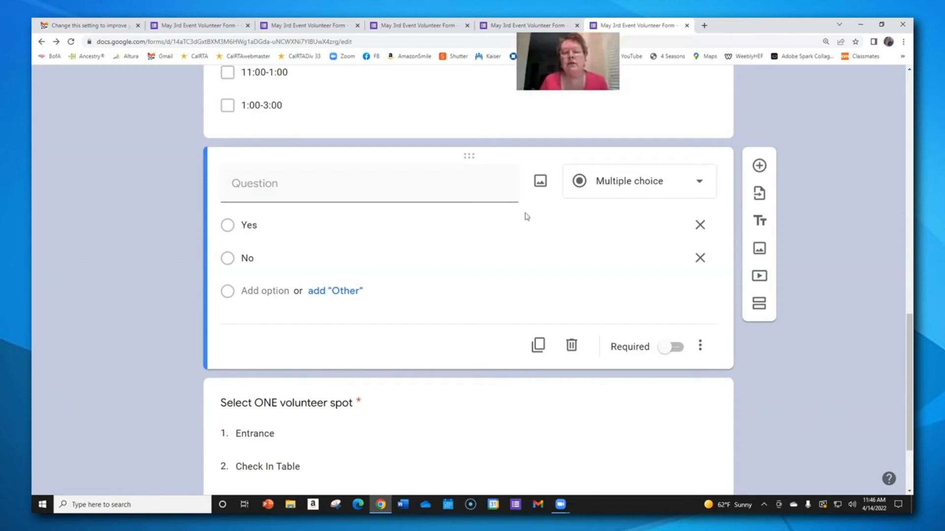
Add the third option "Live" and an "Other" option to the untitled multiple choice question.
click(279, 292)
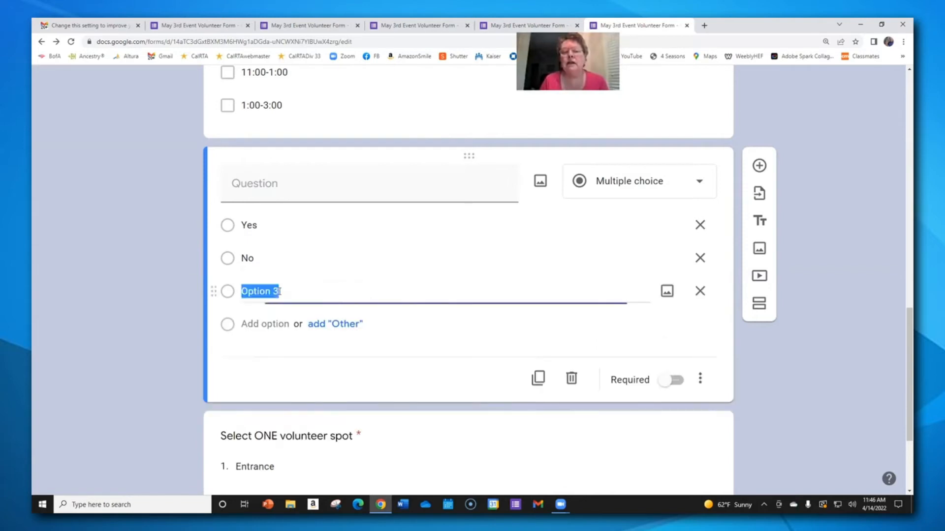
text(Lif)
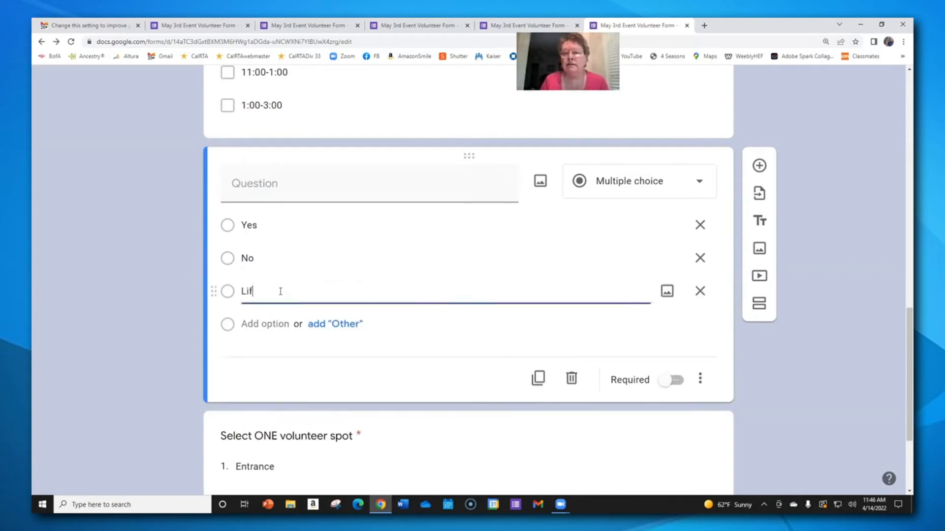
click(445, 350)
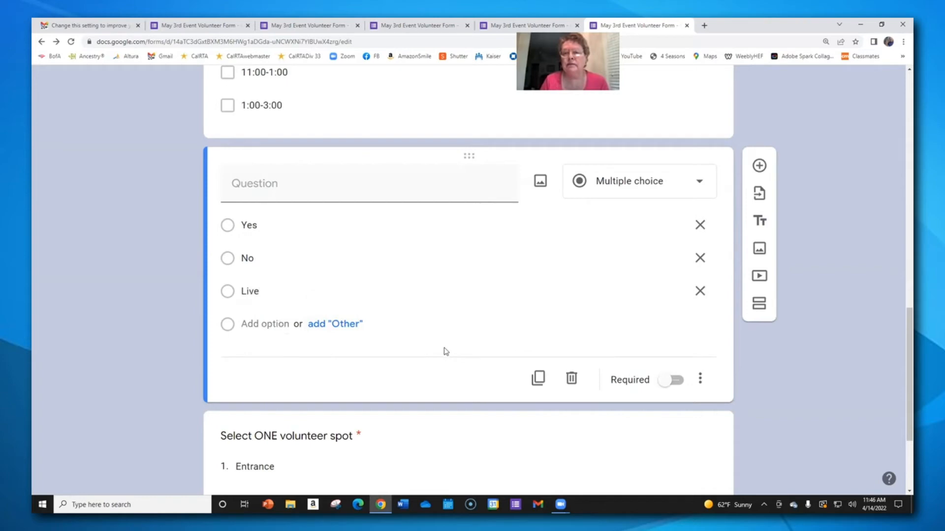
click(344, 329)
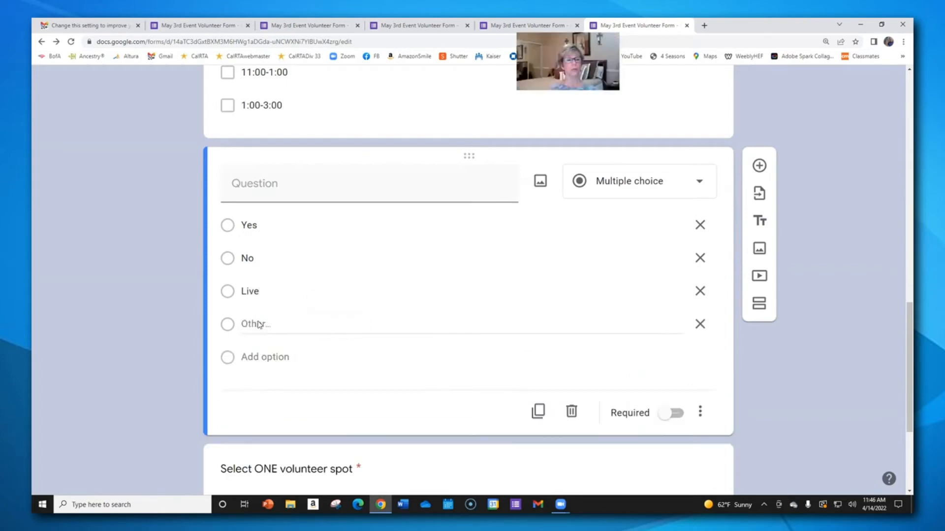
Insert a fourth option above "Other", clear its text and remove it.
click(243, 358)
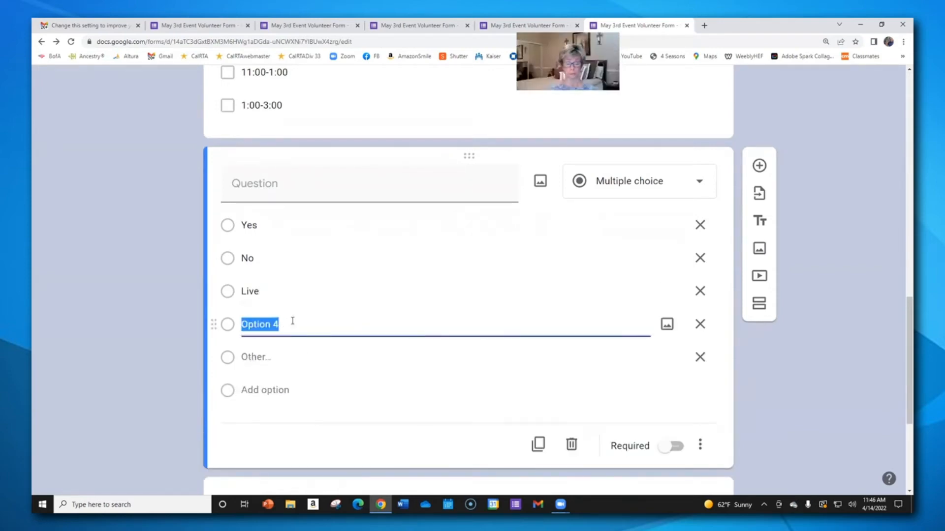
key(BackSpace)
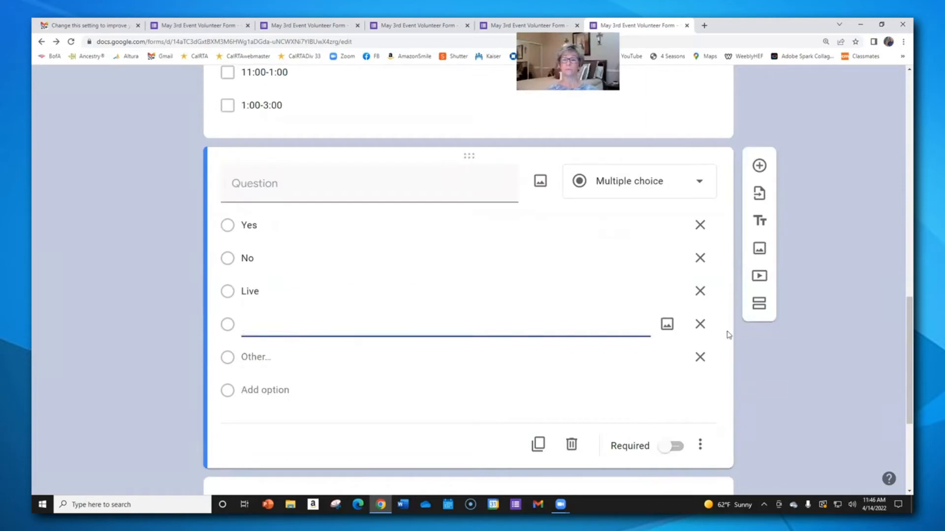
click(700, 325)
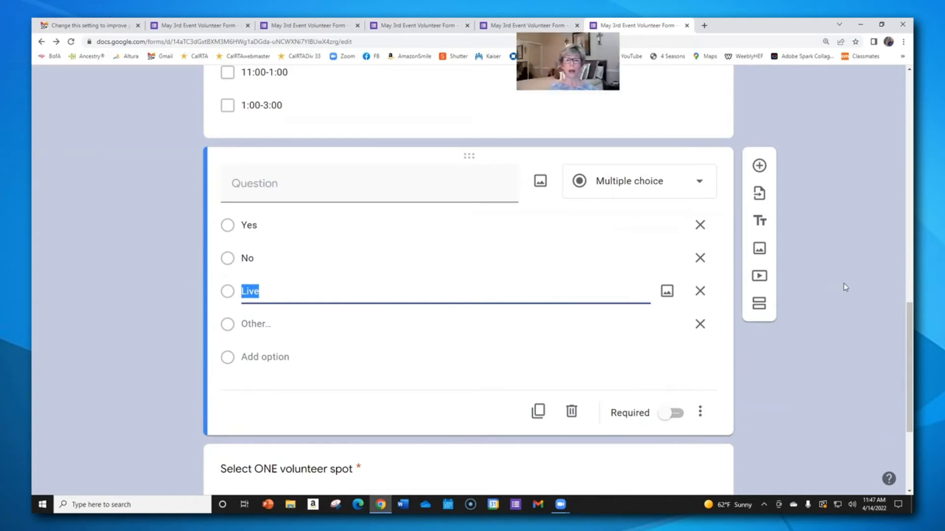
Delete the untitled multiple choice question from the form.
scroll(843, 288, down, 3)
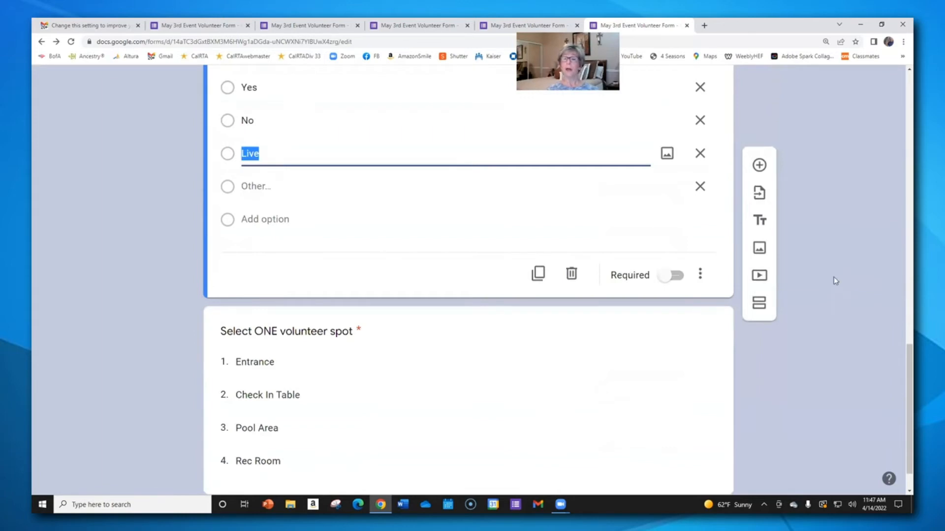
scroll(834, 277, up, 3)
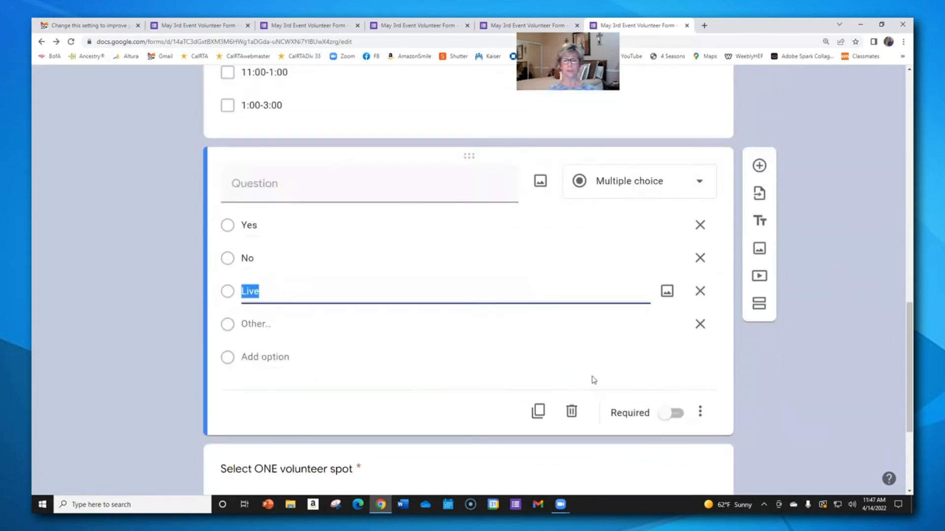
click(570, 415)
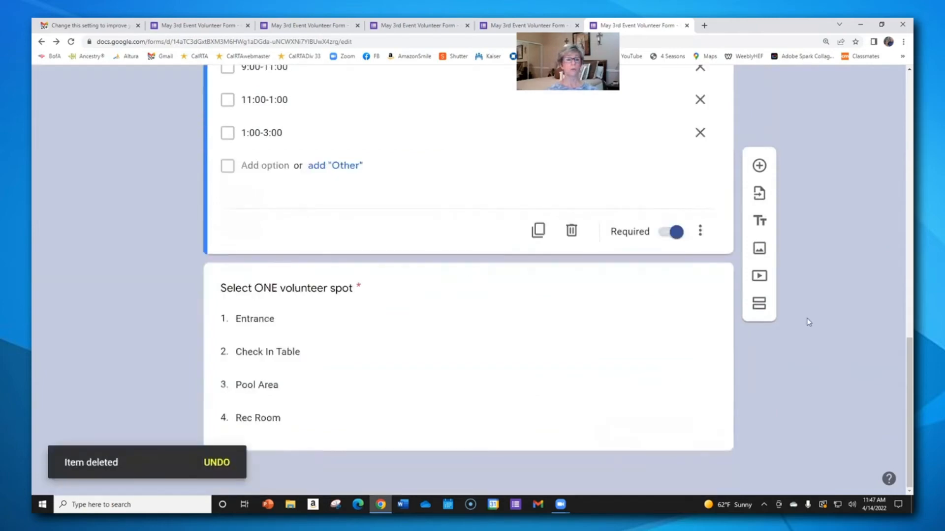
Open the form's collaborator sharing settings for adding editors.
scroll(808, 320, up, 12)
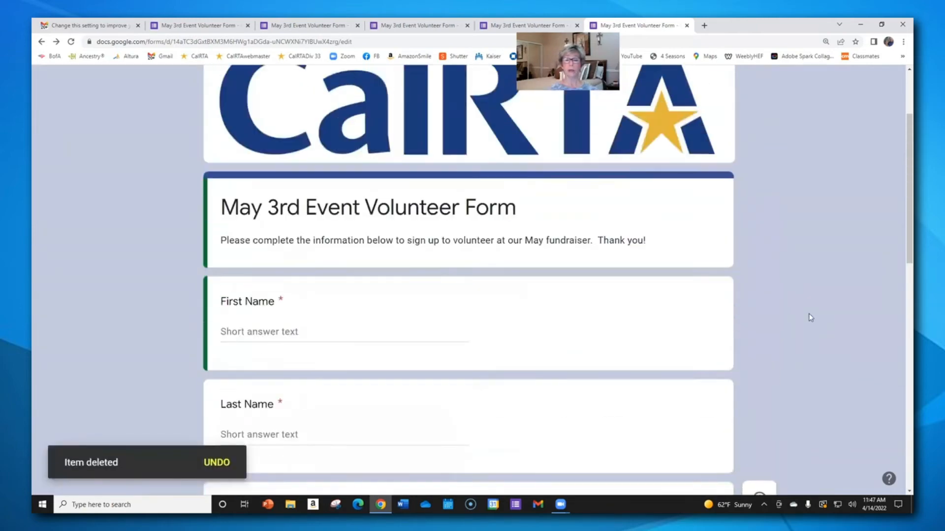
scroll(830, 291, up, 3)
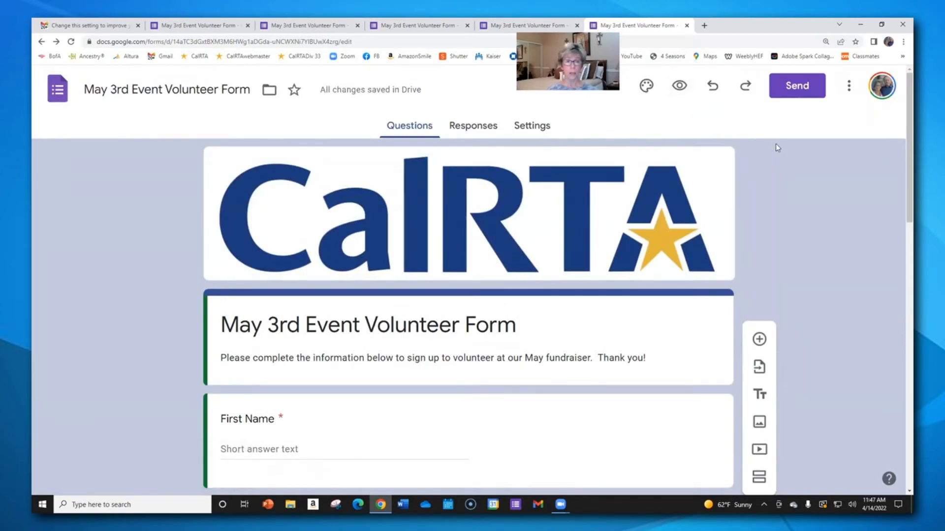
scroll(808, 179, down, 6)
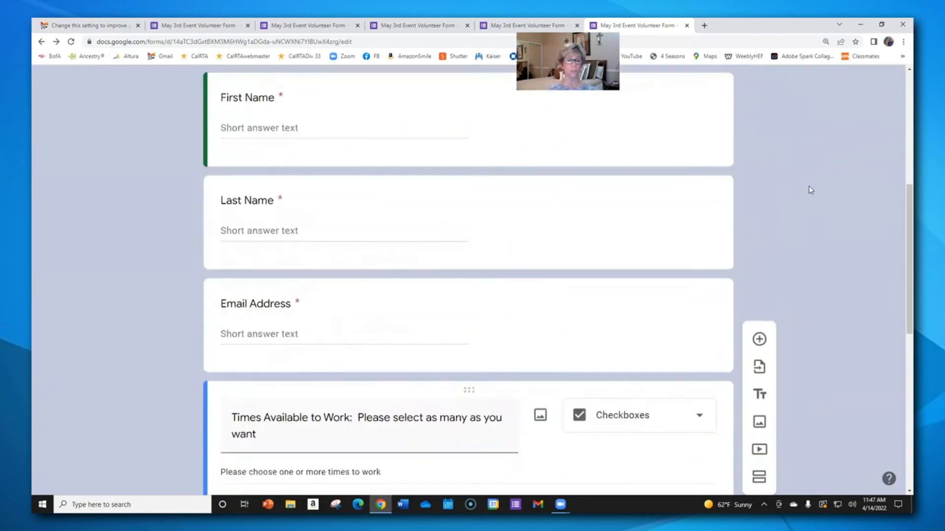
scroll(810, 186, up, 6)
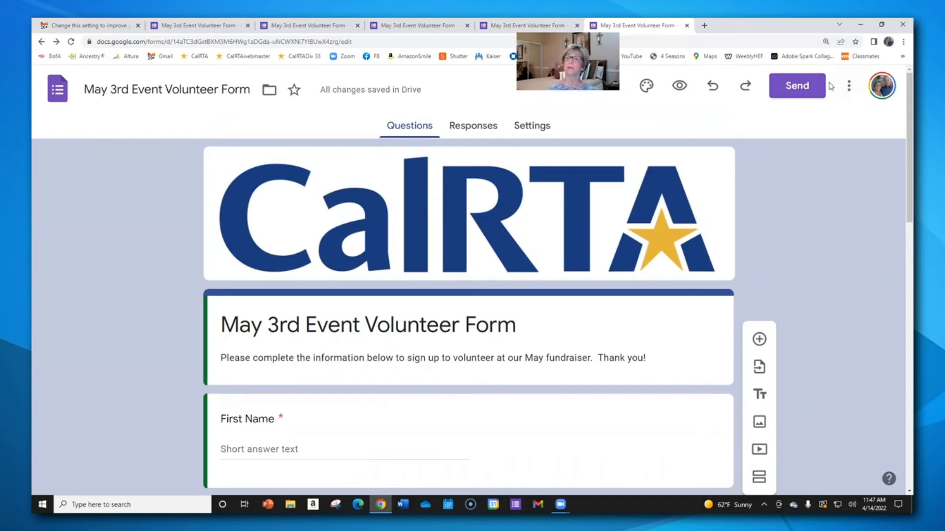
click(849, 89)
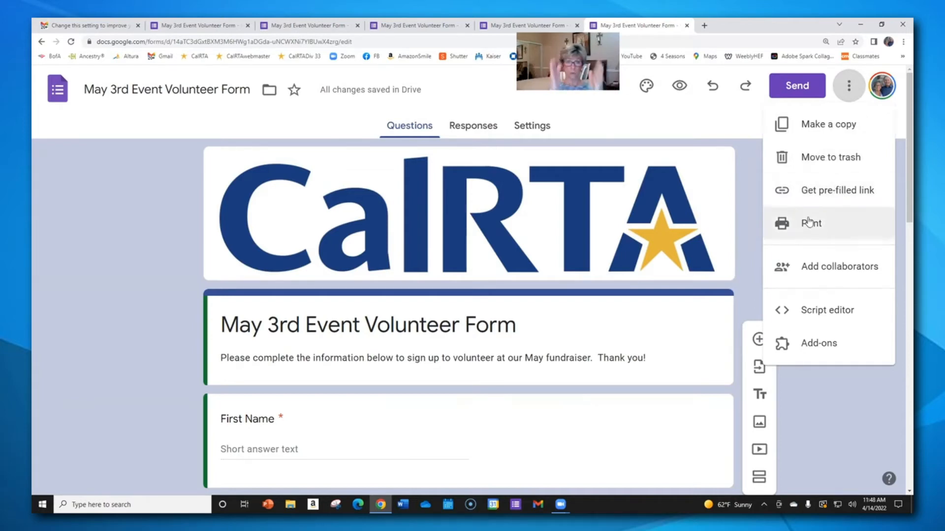
click(832, 270)
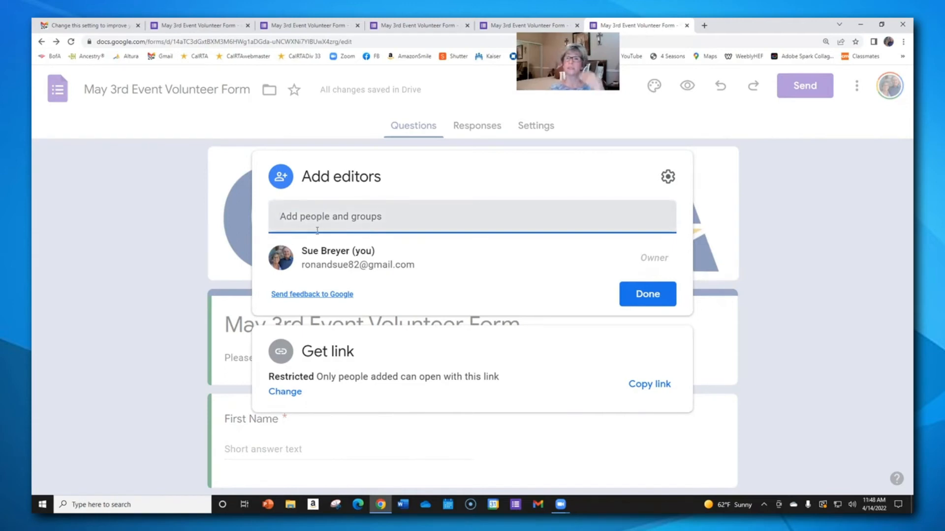
Invite a suggested contact as an editor of the form, with notification on and a message greeting them by first name.
click(325, 216)
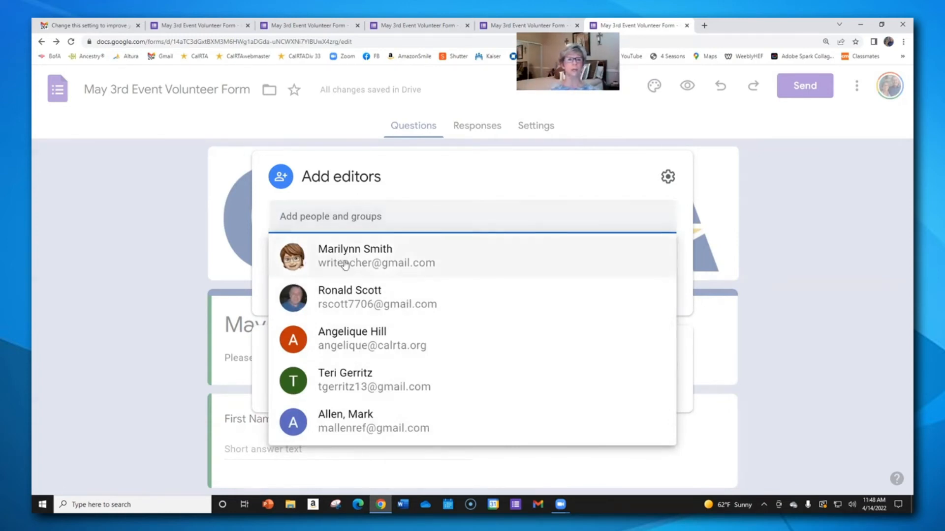
mouse_move(339, 255)
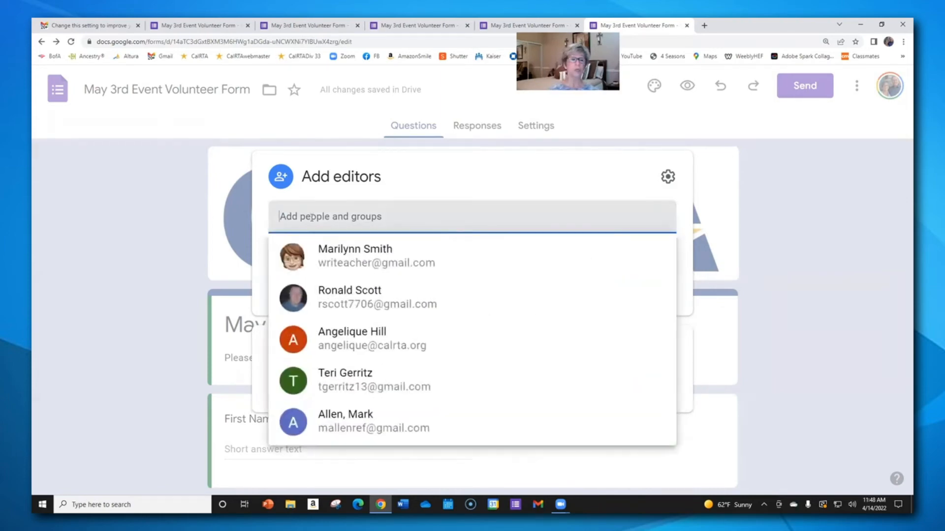
key(ctrl+v)
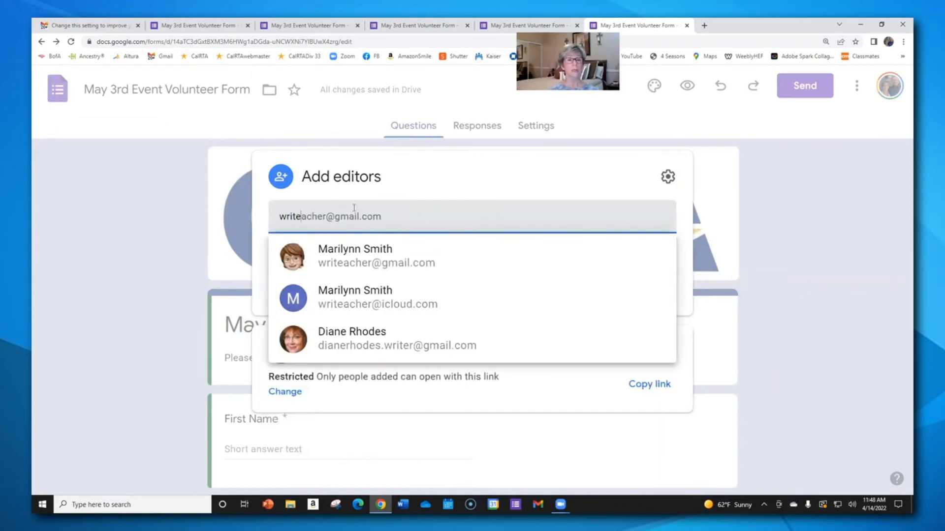
click(355, 249)
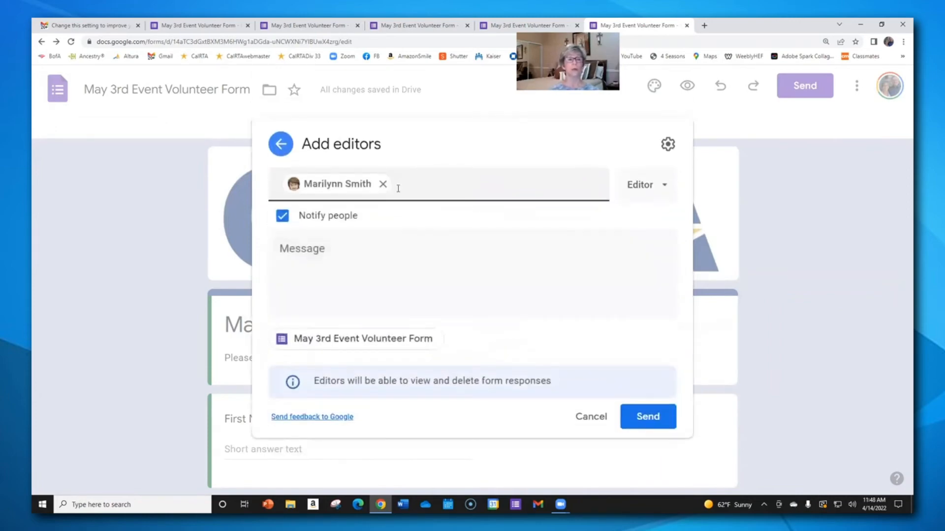
click(296, 248)
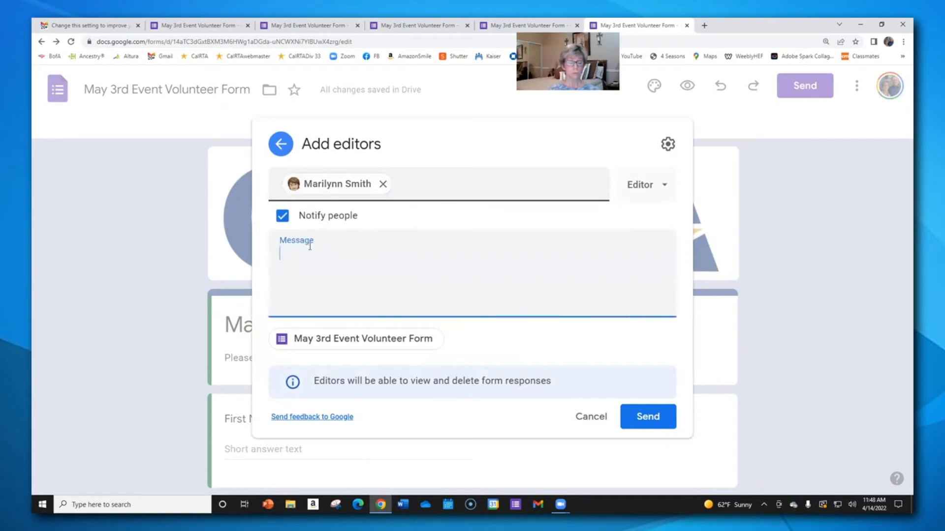
text(Marilyn.....)
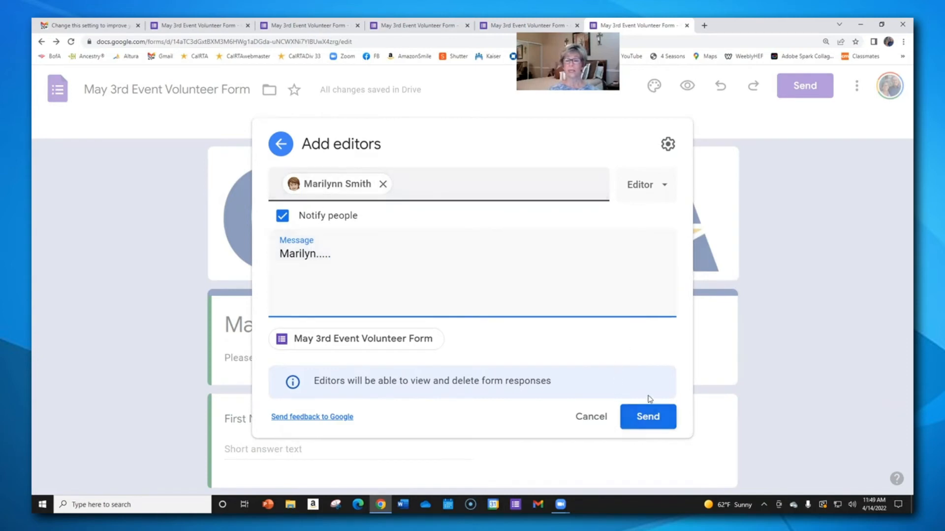
click(639, 418)
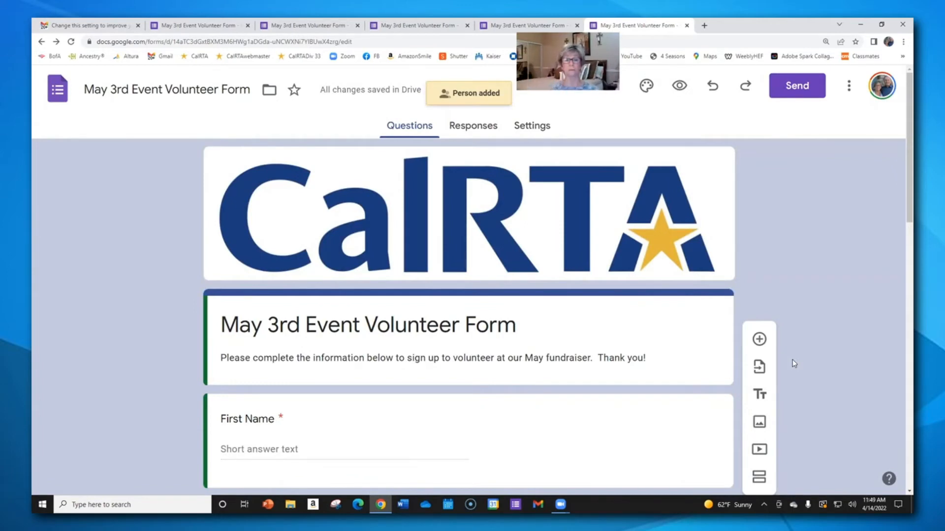
click(848, 86)
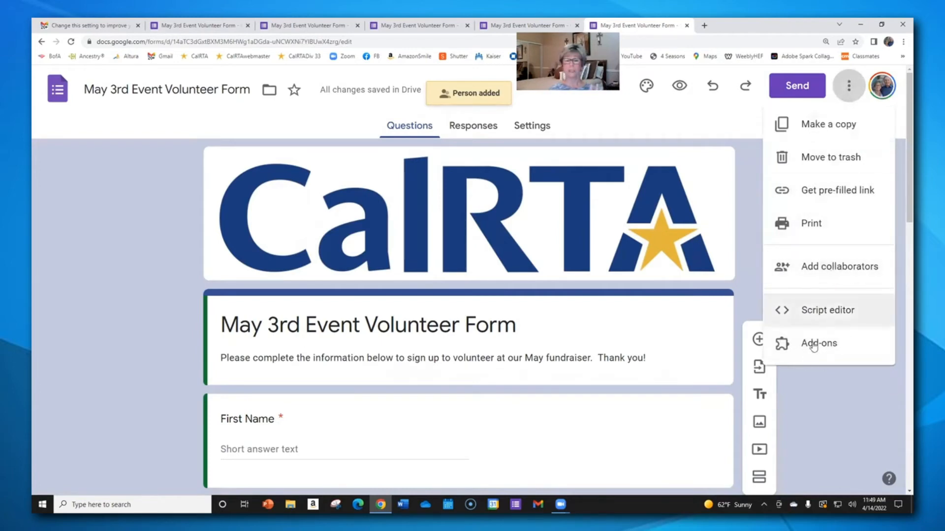
click(748, 147)
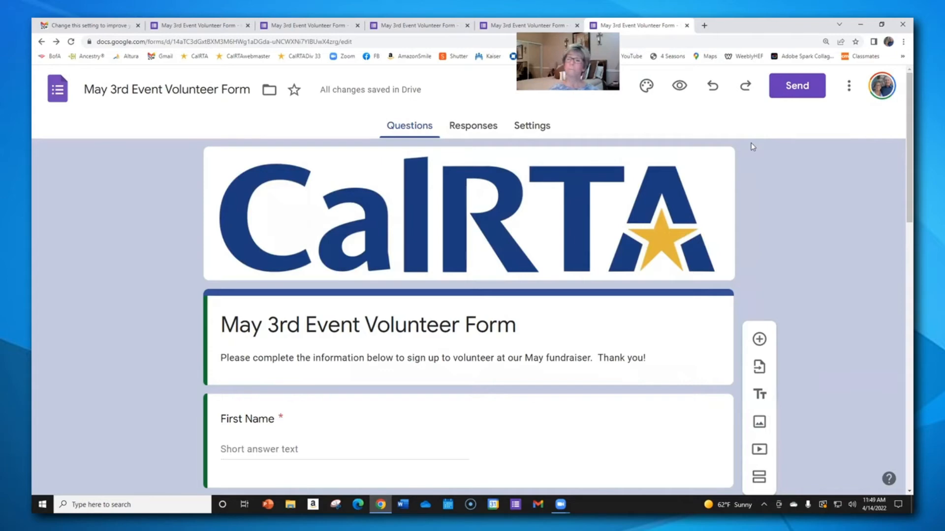
click(848, 85)
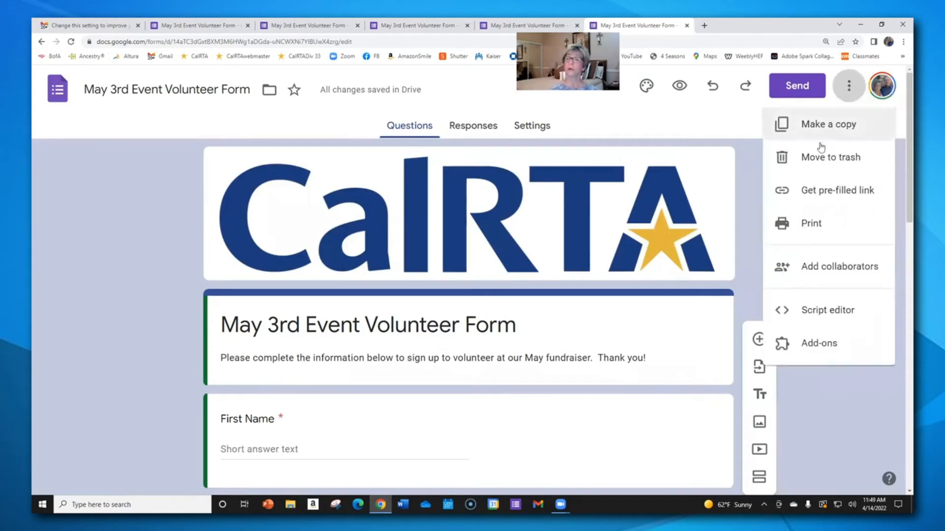
click(752, 172)
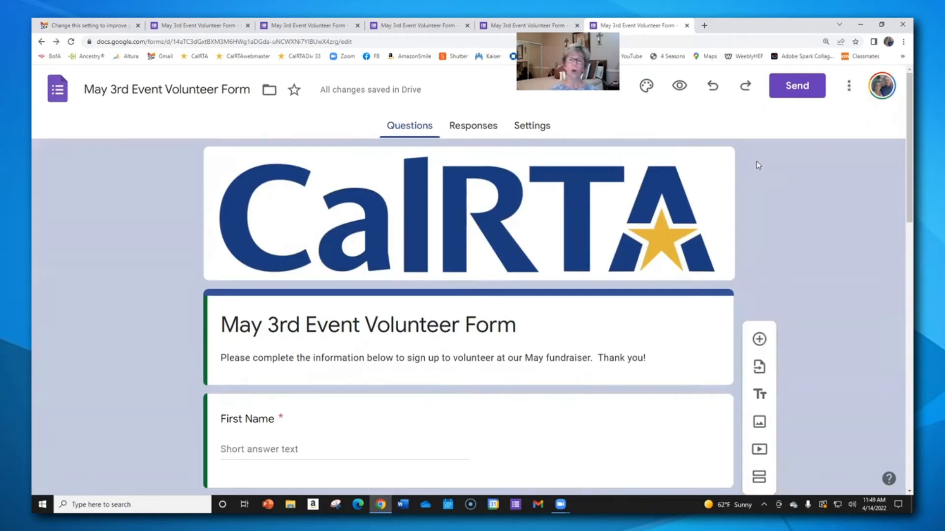
Open the form's send options for email and clear the default invitation message, leaving the recipient empty.
click(794, 89)
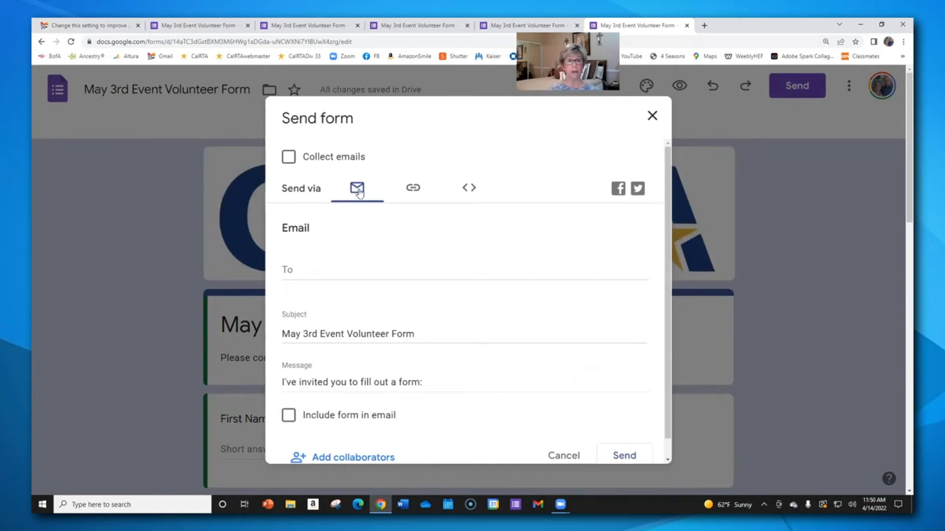
click(291, 269)
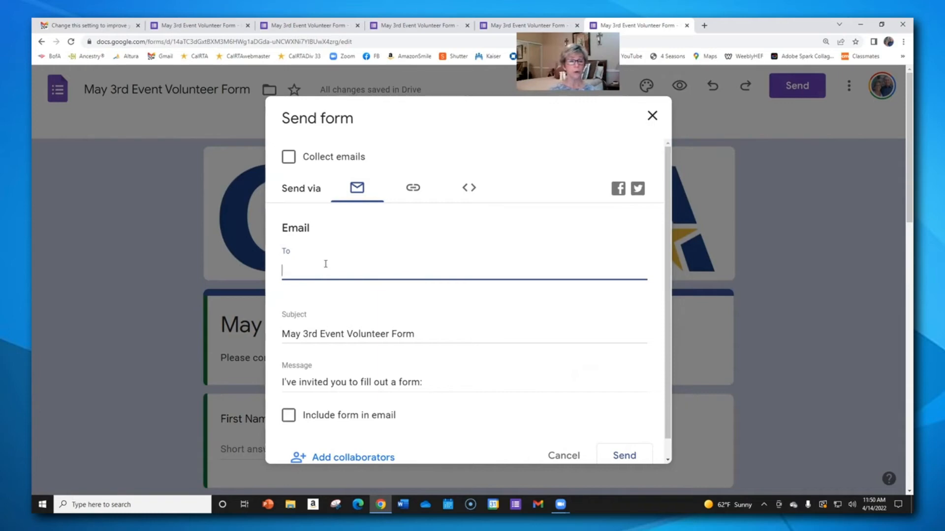
scroll(429, 273, down, 1)
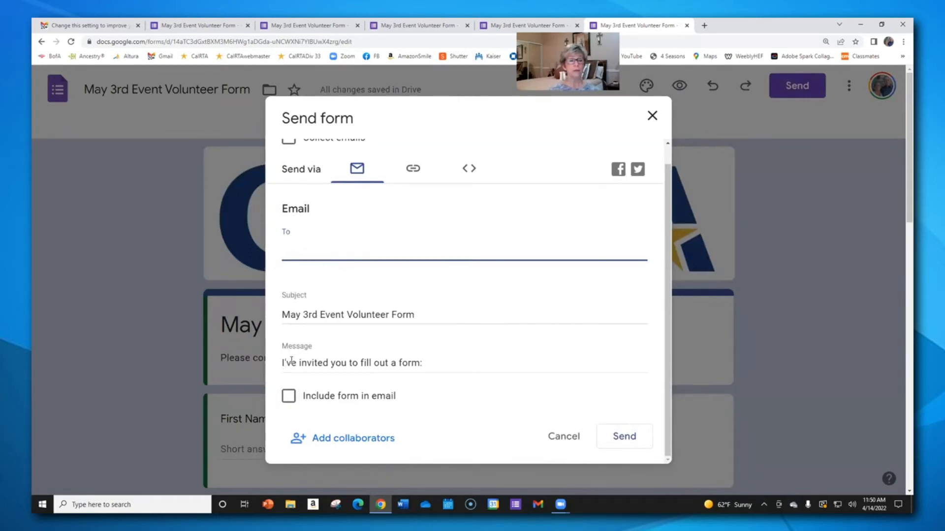
drag(434, 363, 277, 368)
key(BackSpace)
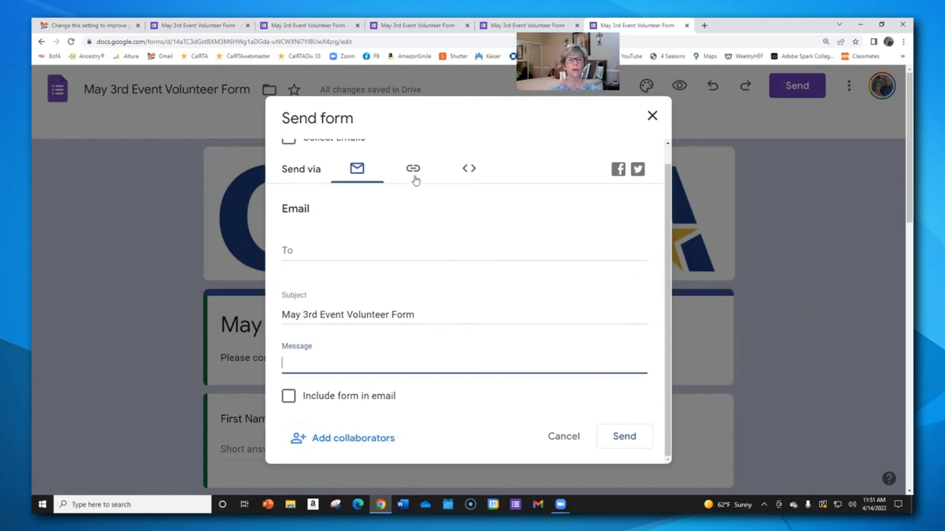
Change the send method to a link, shorten the URL and copy it.
scroll(416, 184, up, 1)
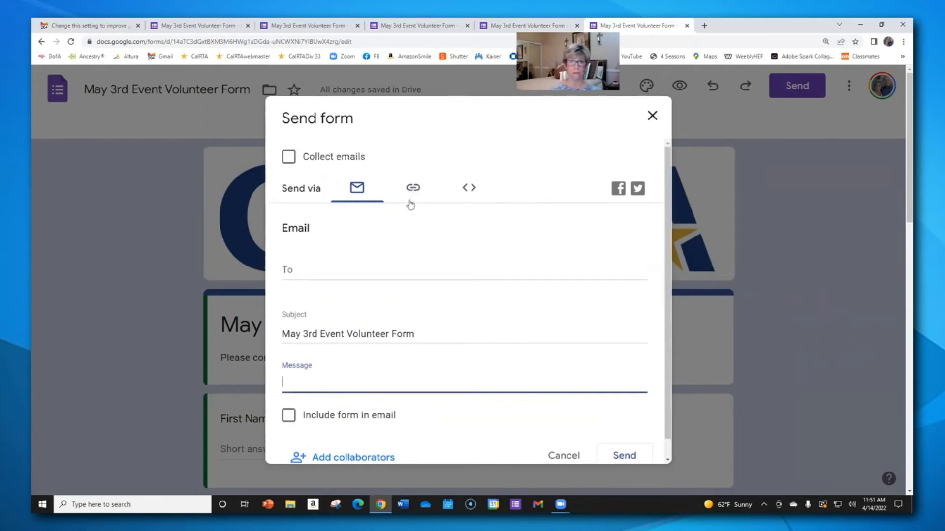
click(414, 190)
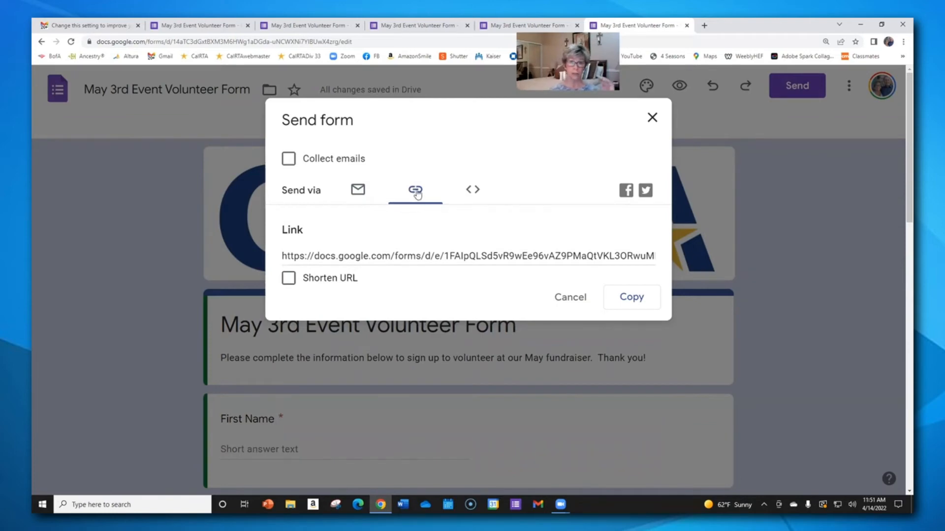
click(283, 255)
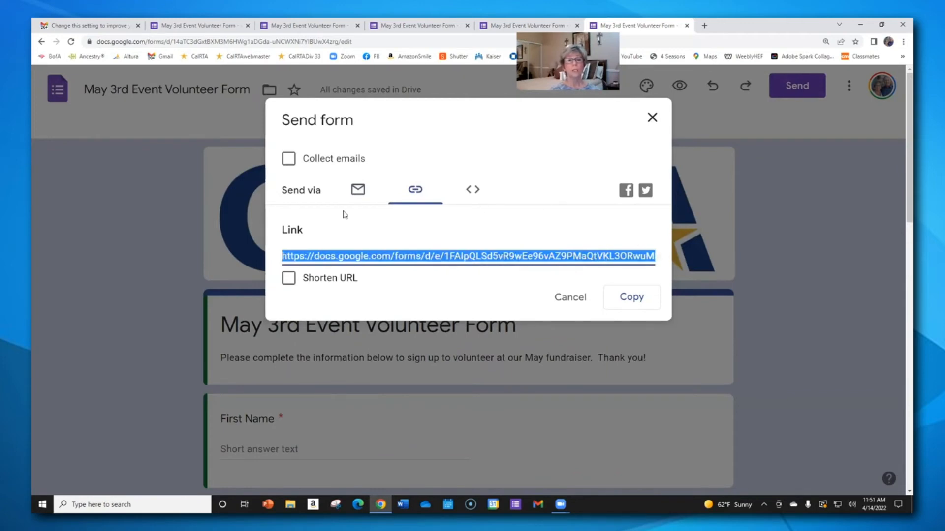
click(289, 279)
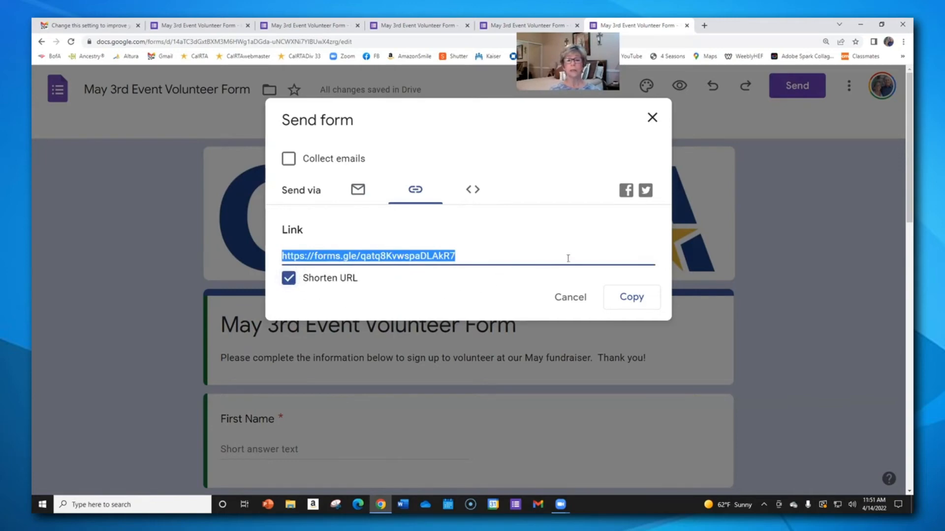
click(637, 302)
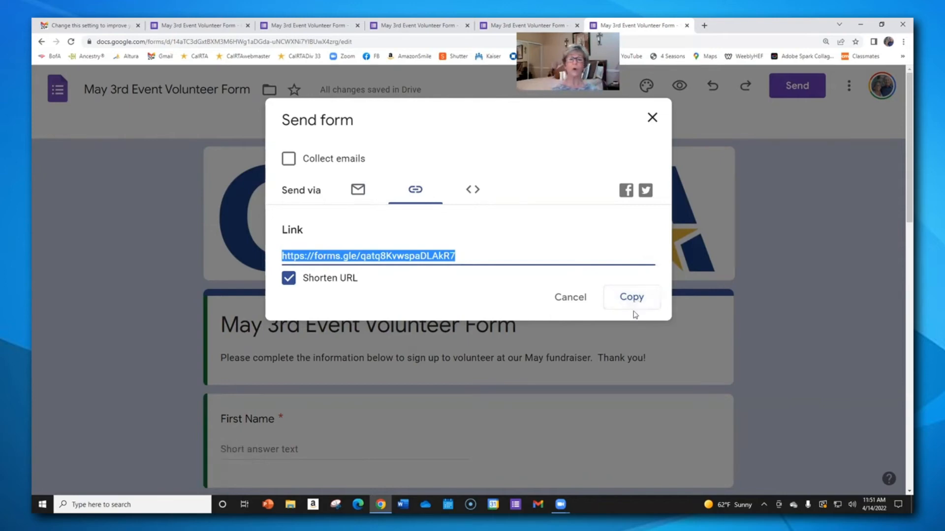
Switch to Gmail and start a new email with a suggested contact as Bcc recipient.
click(110, 29)
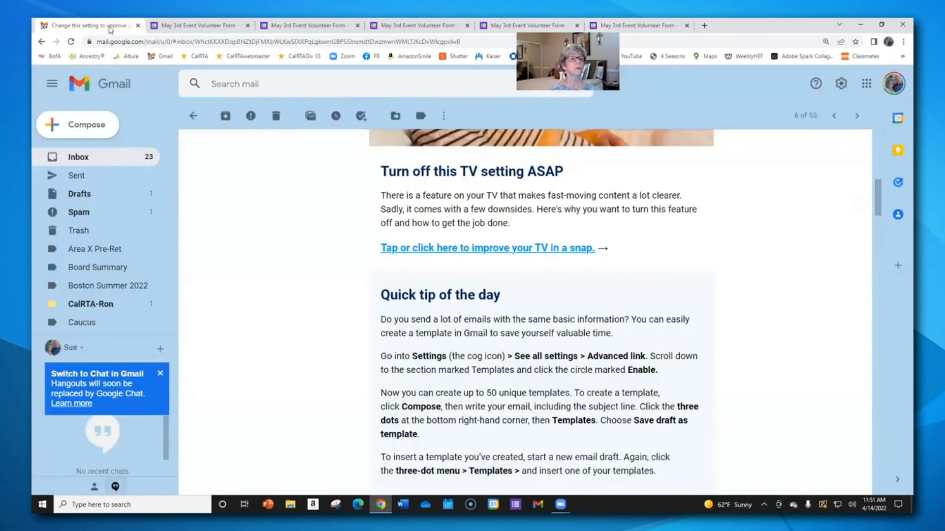
click(87, 129)
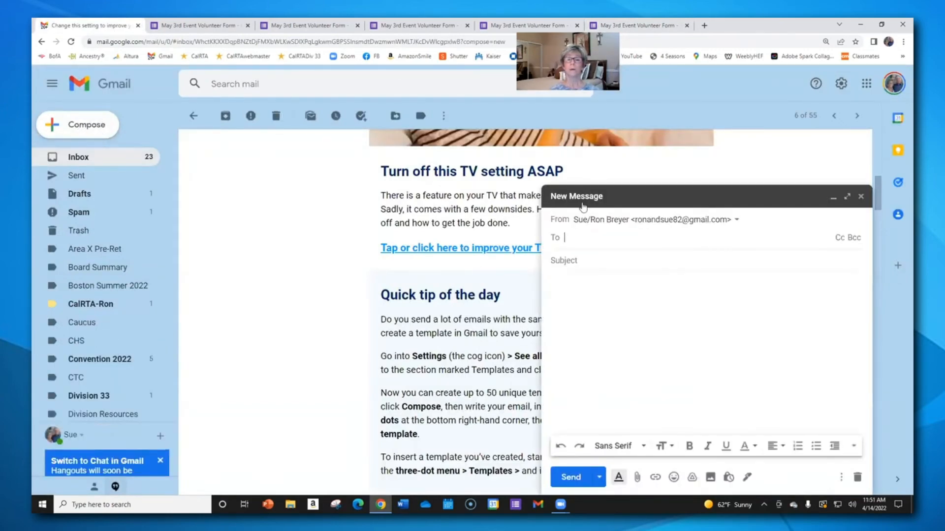
click(855, 241)
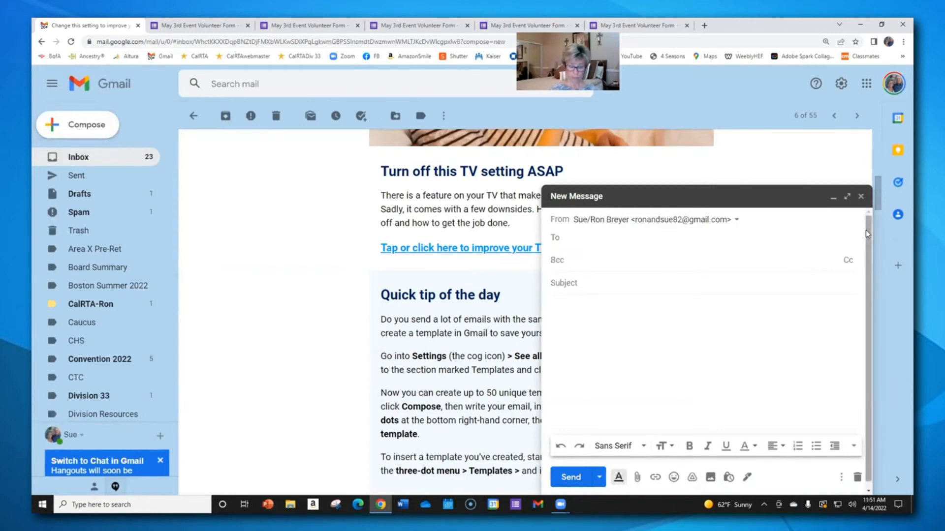
text(MAR)
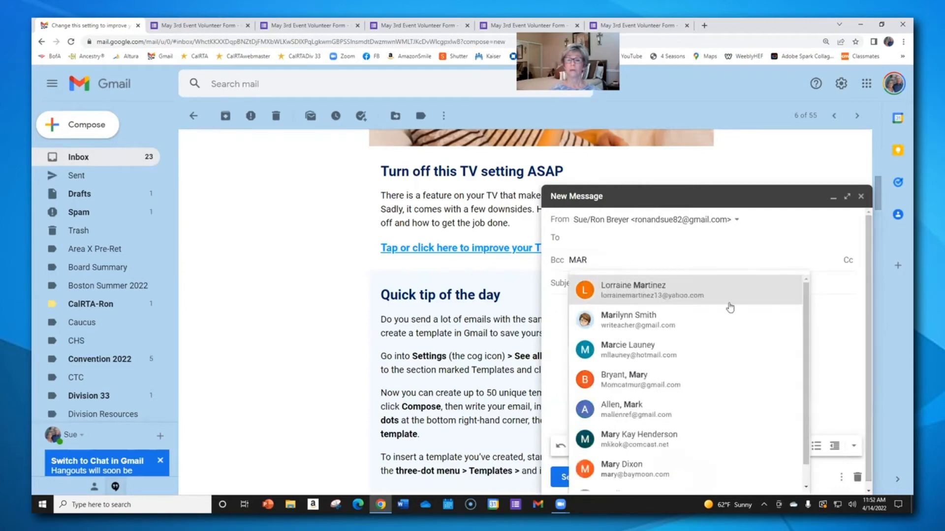
click(641, 317)
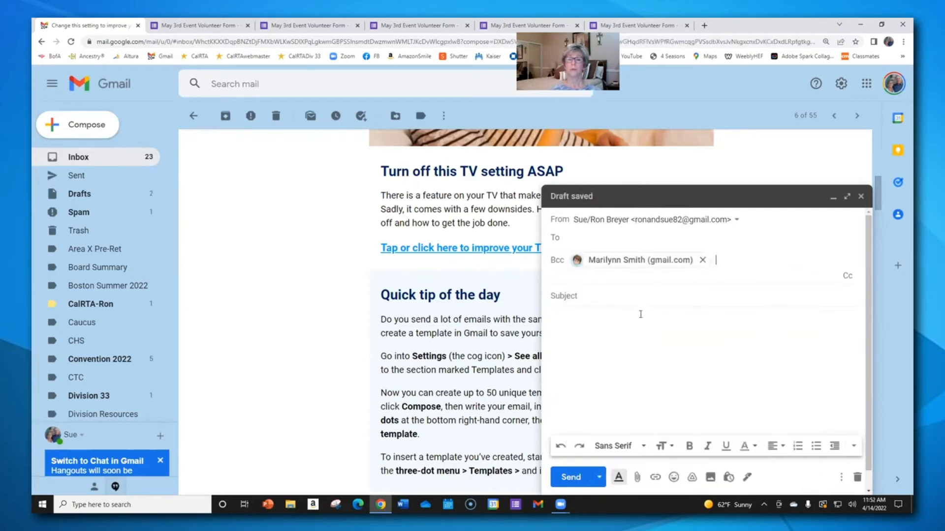
Enter REGISTRATION as the subject of the new email.
click(583, 294)
text(rEG)
key(BackSpace)
key(BackSpace)
key(BackSpace)
text(REGISTRATION)
Paste the copied form link into the message body and send the email.
click(580, 272)
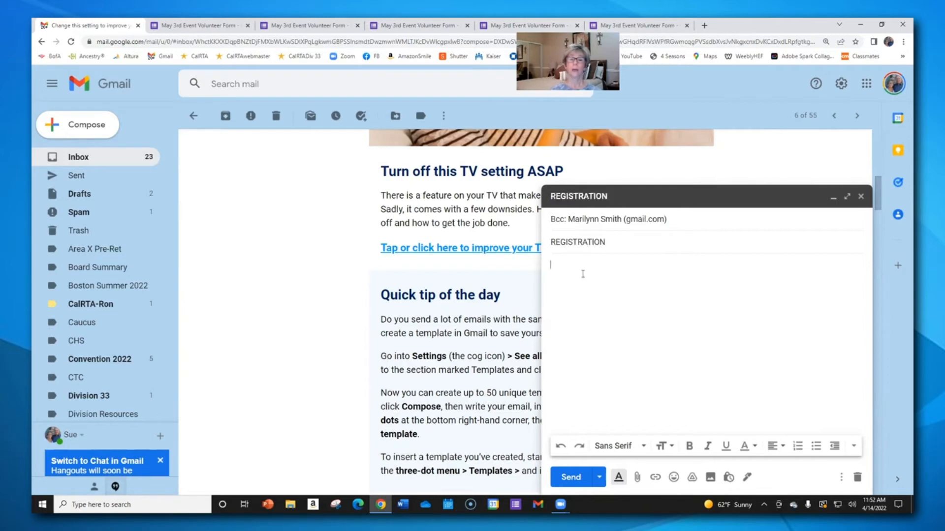
right_click(578, 274)
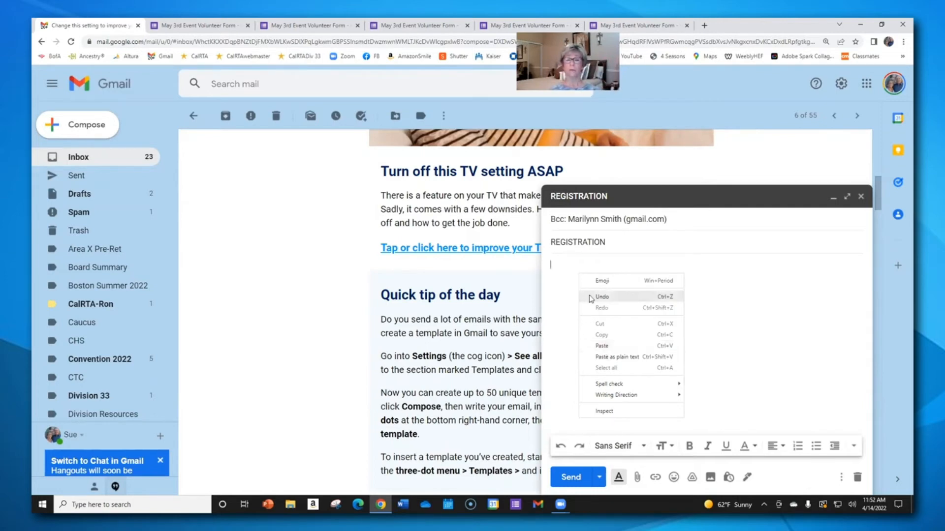
click(602, 346)
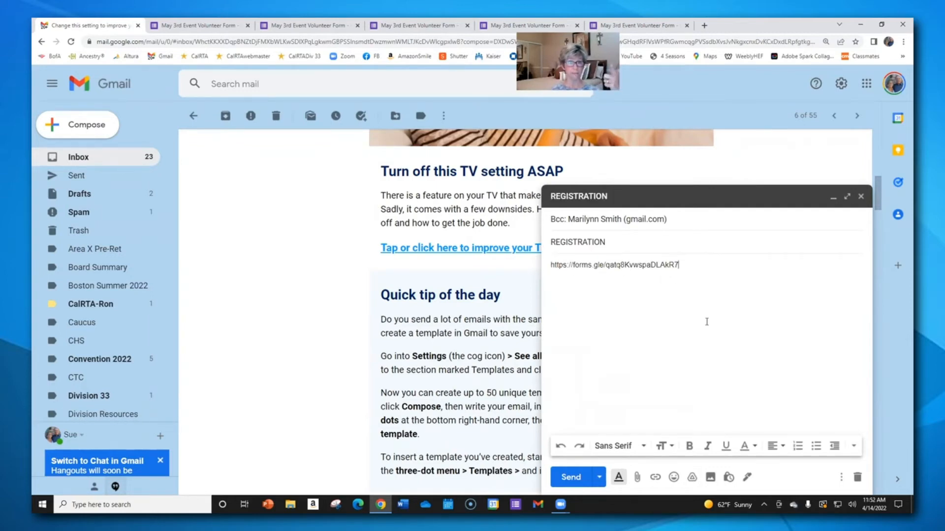
click(573, 479)
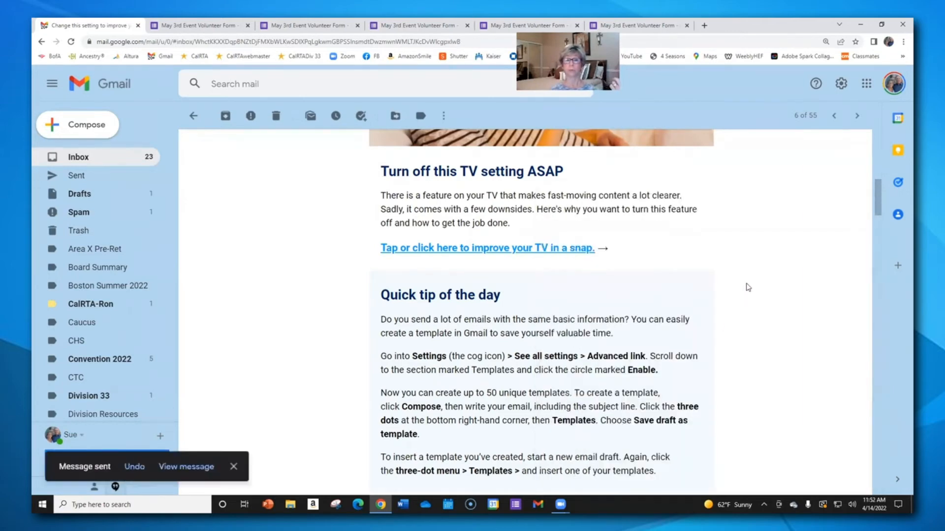
Return to the volunteer form, copy its embed HTML code from the send options and close them.
scroll(748, 287, up, 5)
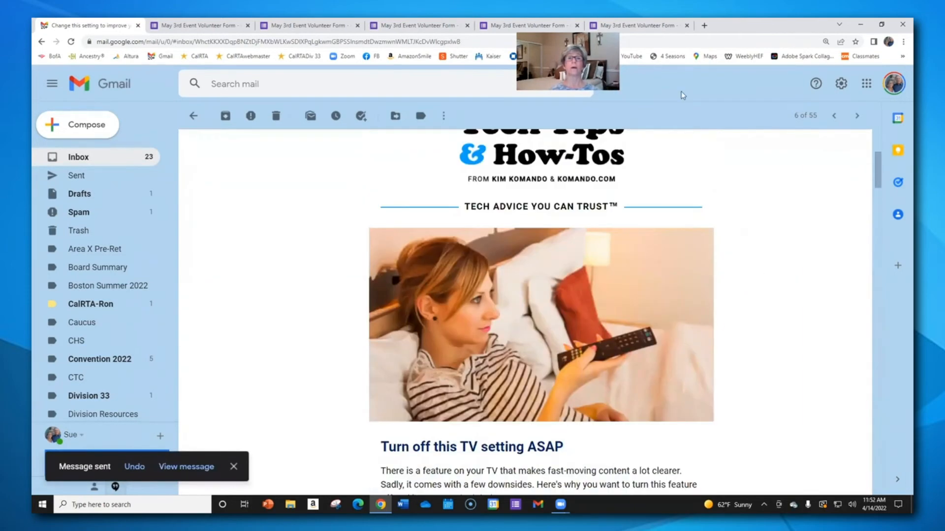
click(666, 27)
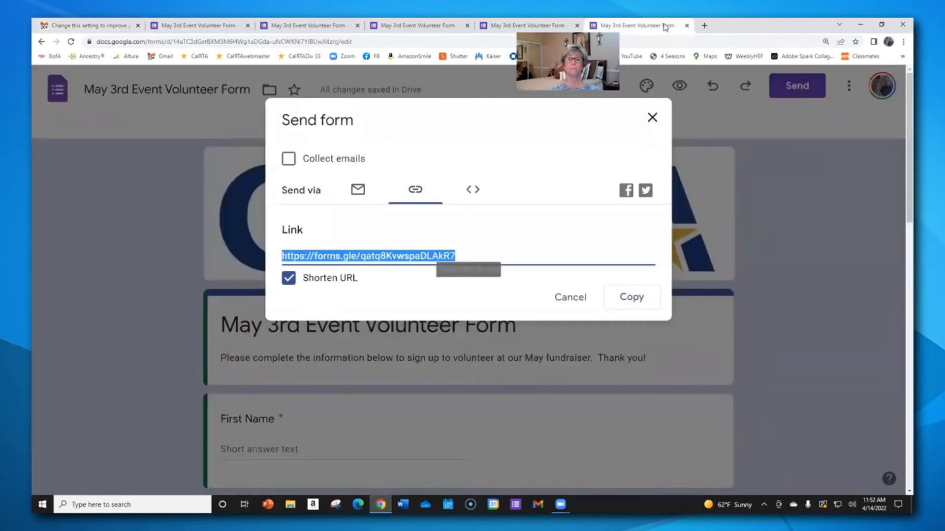
click(473, 191)
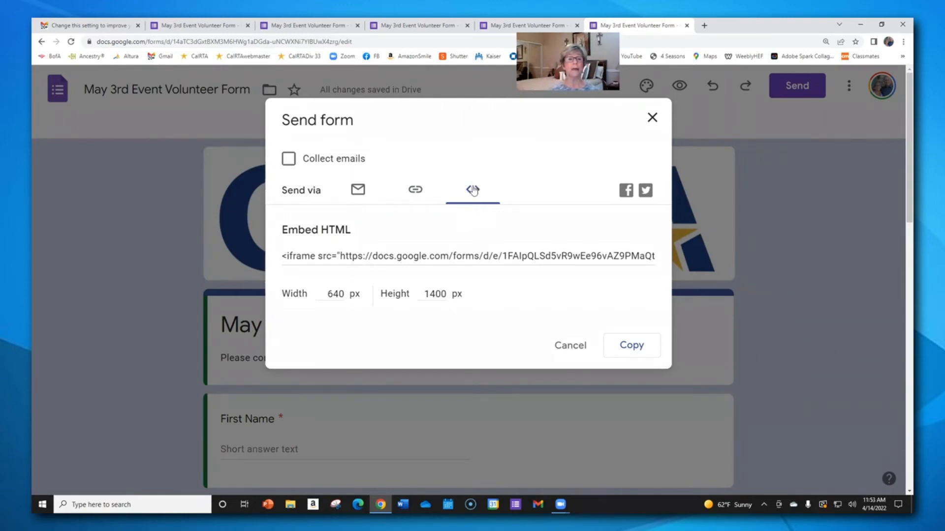
click(635, 345)
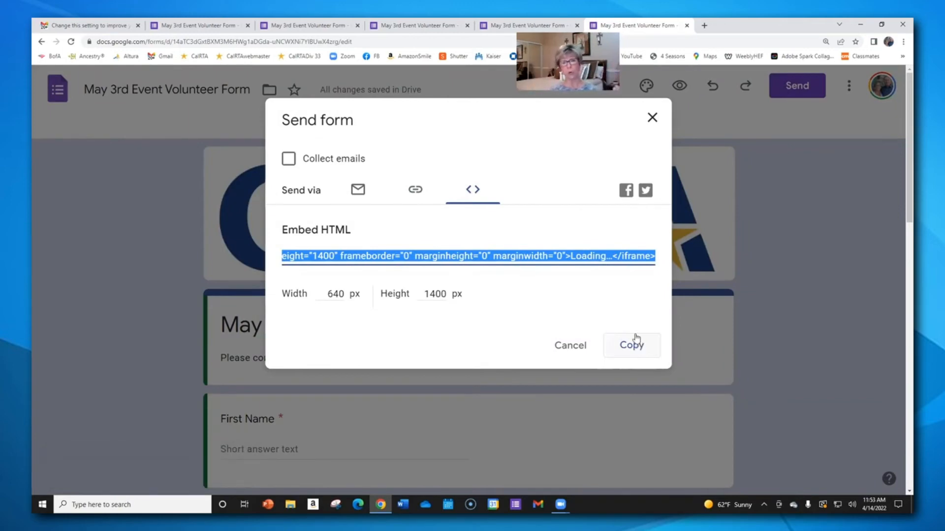
click(415, 191)
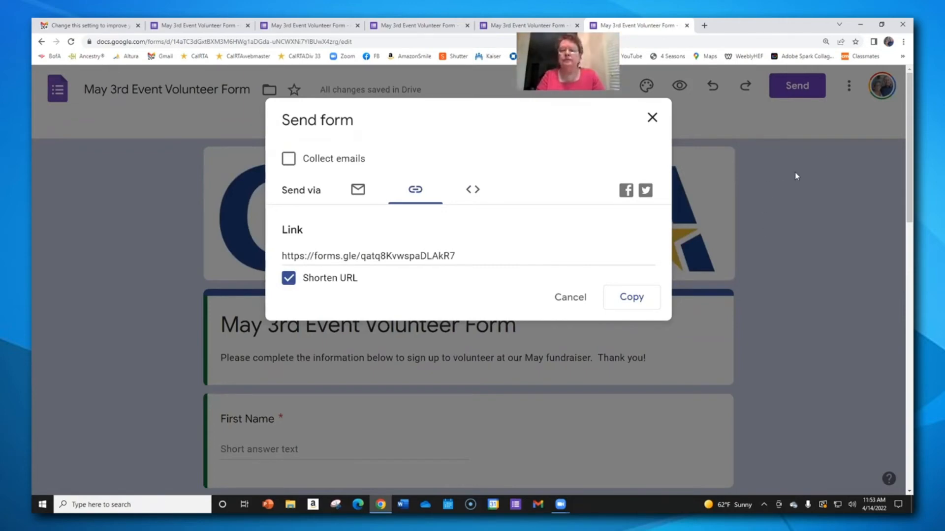
click(652, 118)
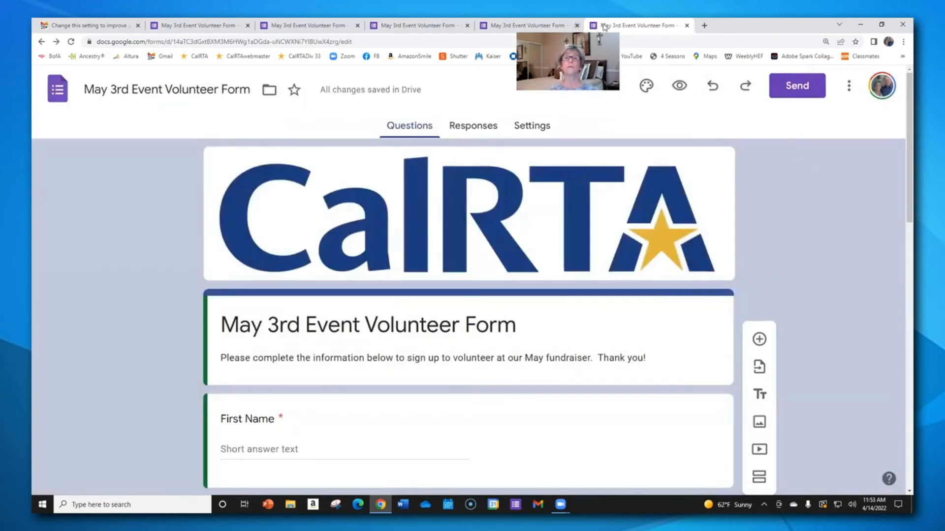
Close all the open May 3rd Event Volunteer Form tabs, leaving only Gmail open.
click(577, 26)
click(468, 25)
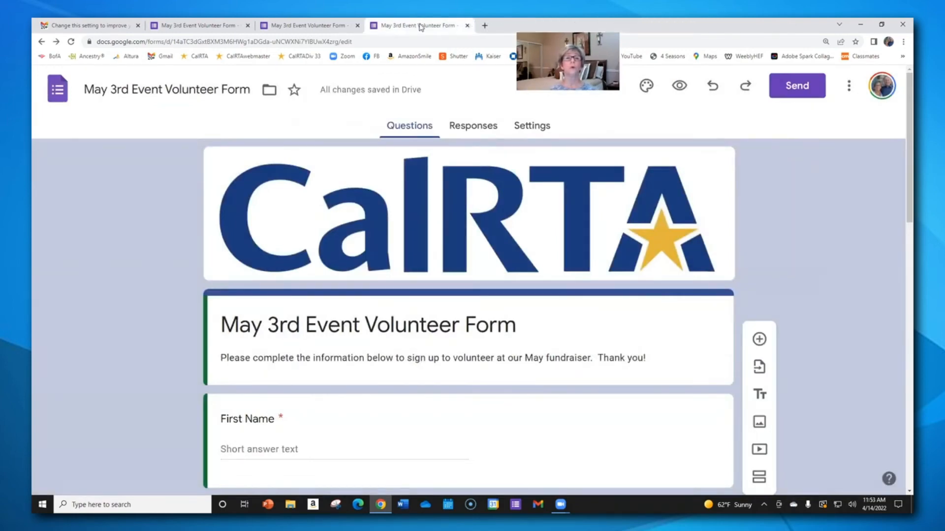
click(468, 26)
click(357, 25)
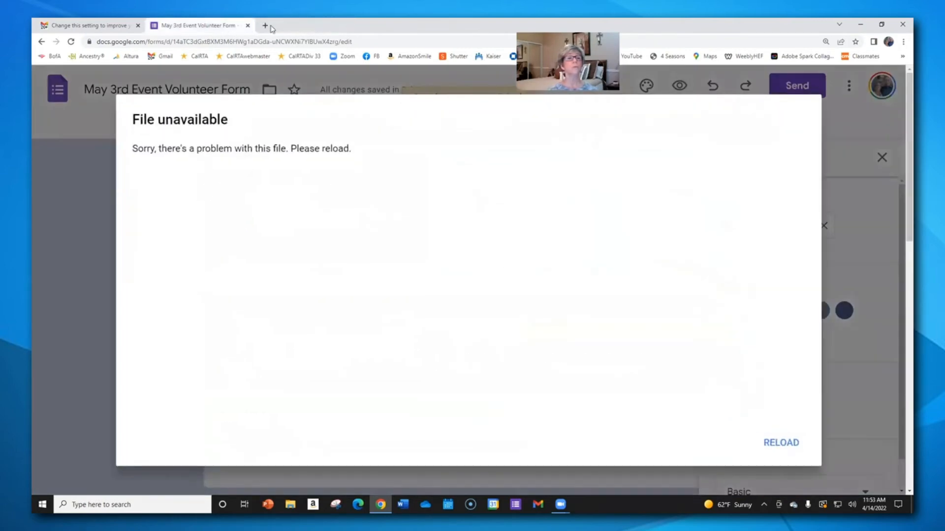
click(250, 25)
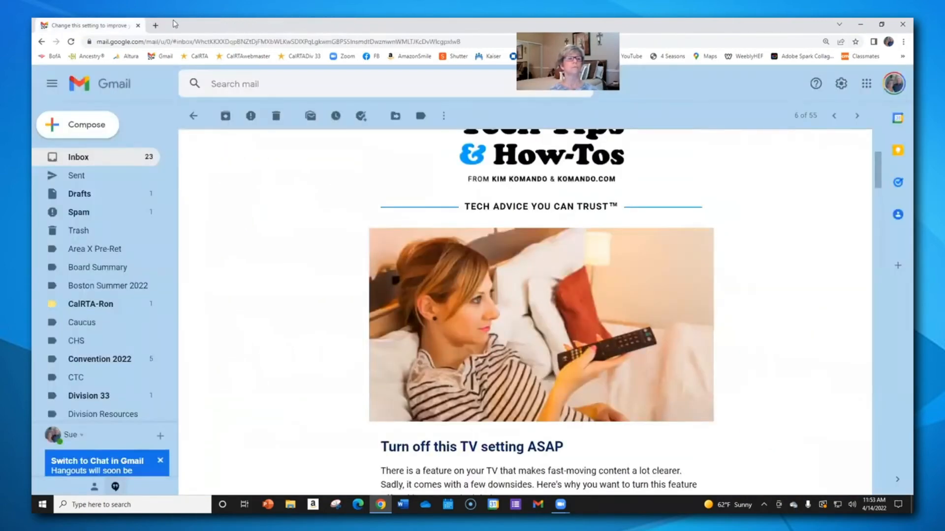
Open Google Drive in a new browser tab from the Google apps.
click(154, 26)
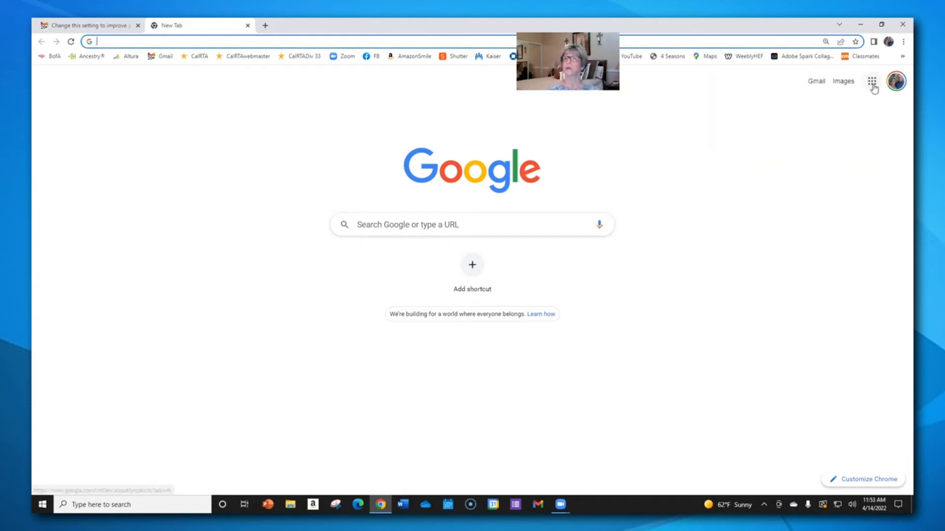
click(872, 81)
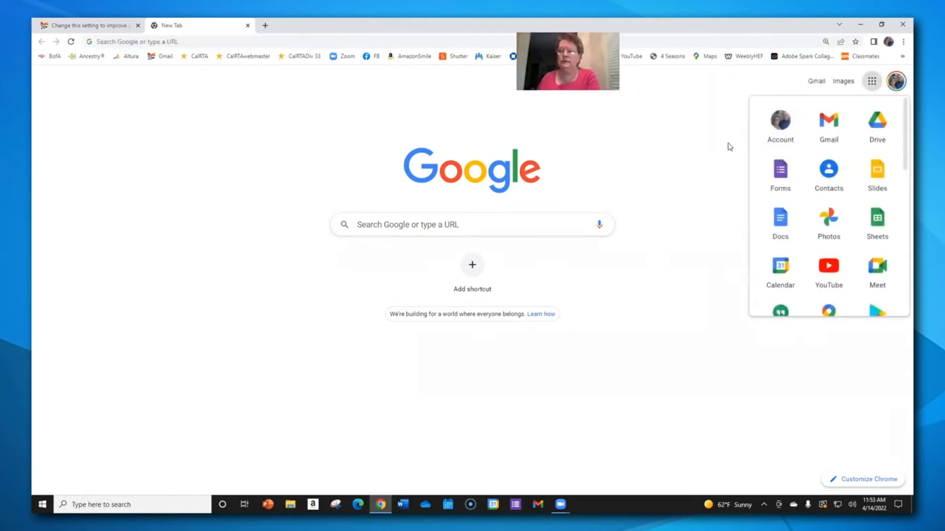
click(877, 129)
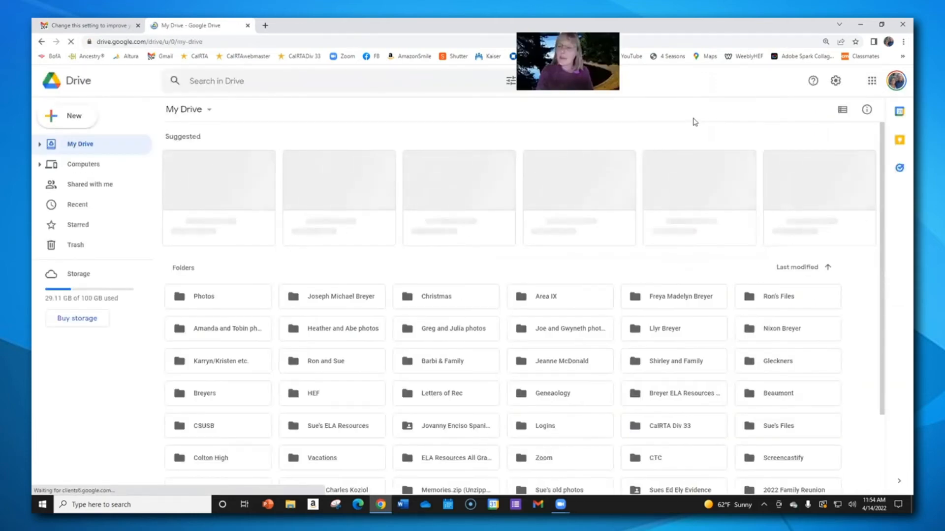
click(104, 28)
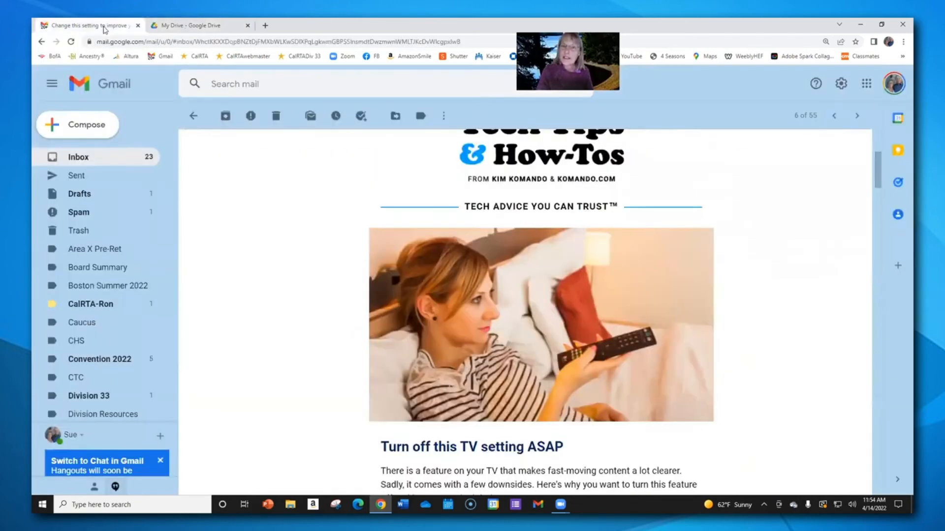
click(93, 122)
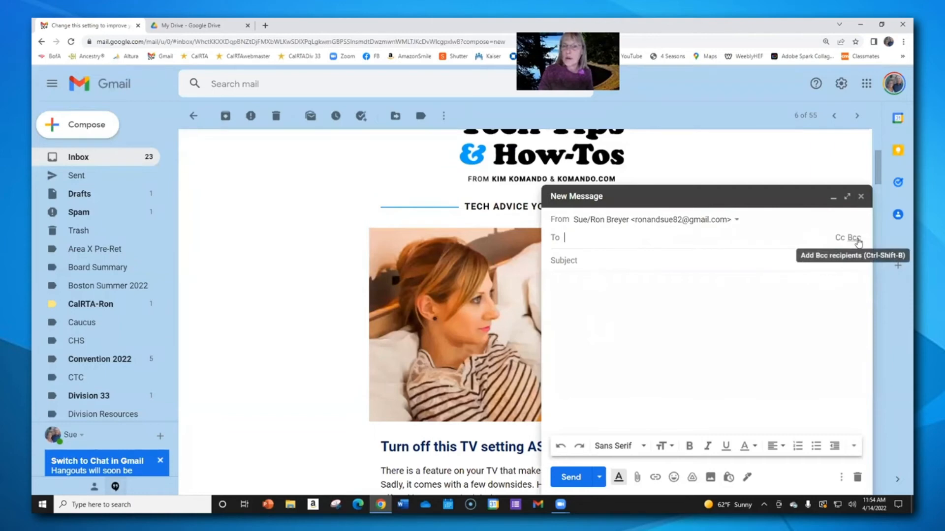
click(860, 196)
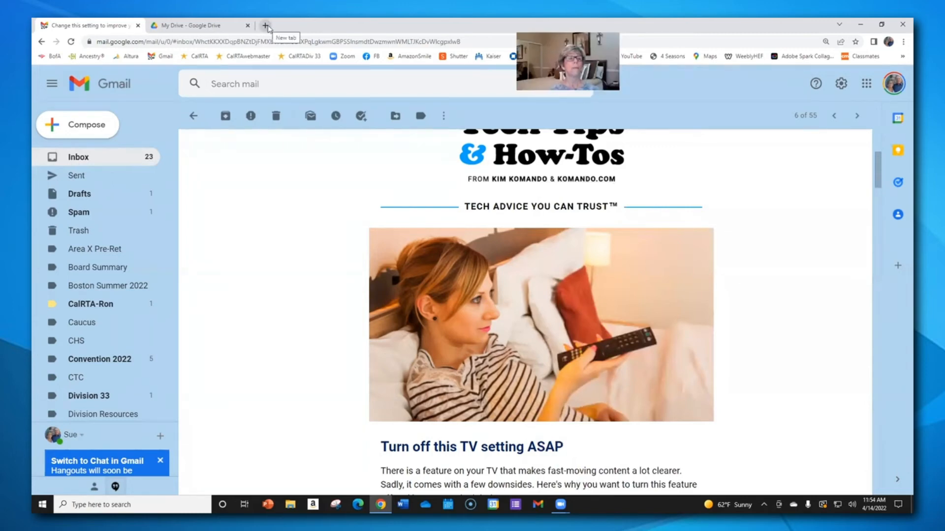
Return to Google Drive and open the May 3rd Event Volunteer Form from the suggested files.
click(232, 26)
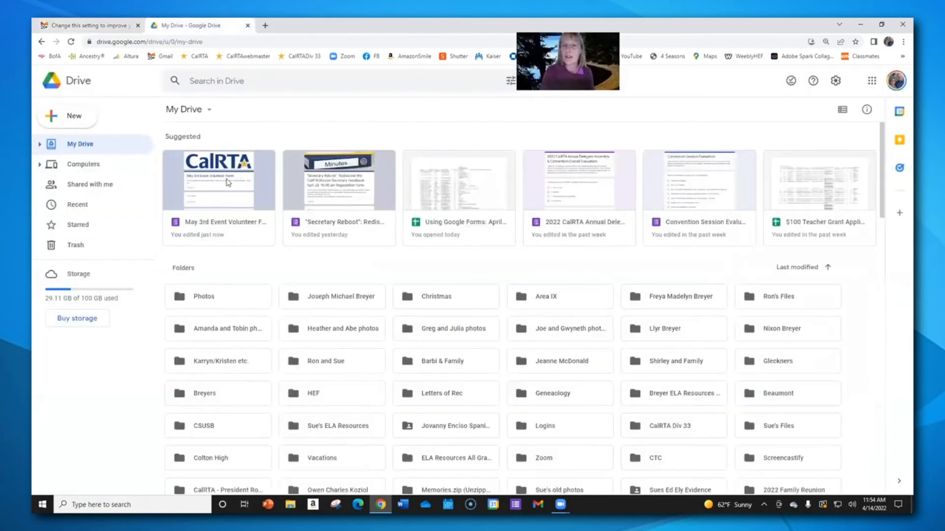
click(228, 183)
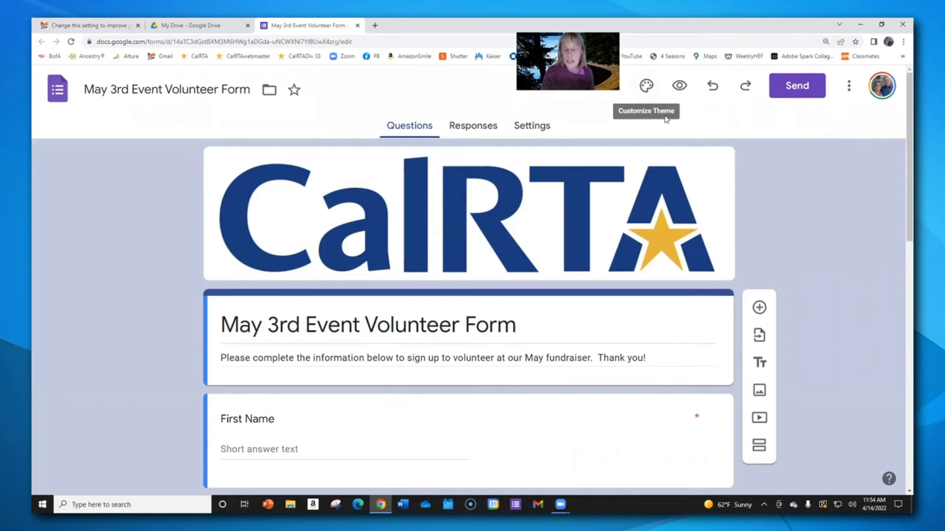
Open the send options of the May 3rd Event Volunteer Form and close them without sending.
click(797, 89)
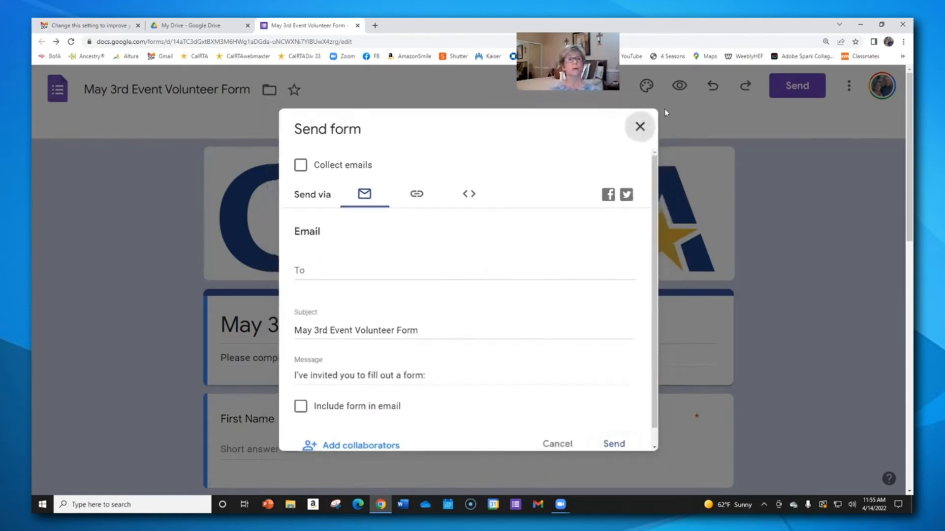
click(653, 116)
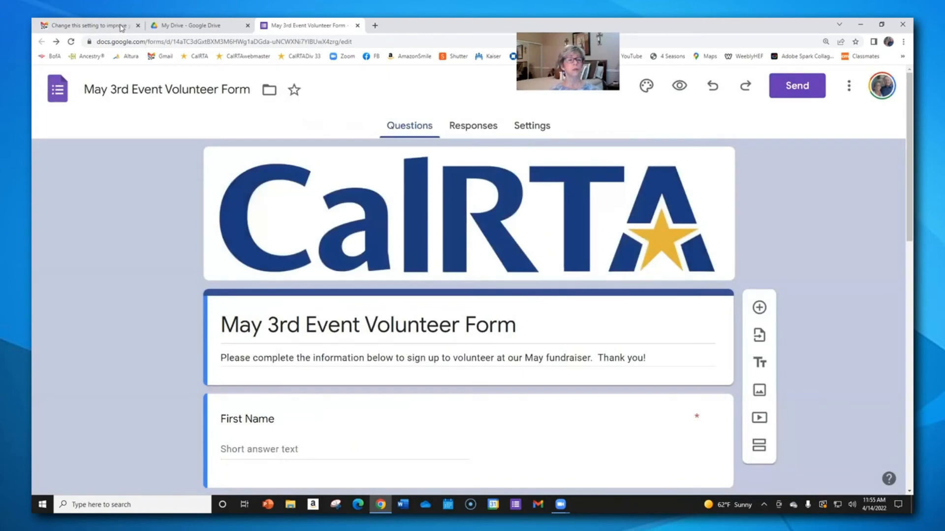
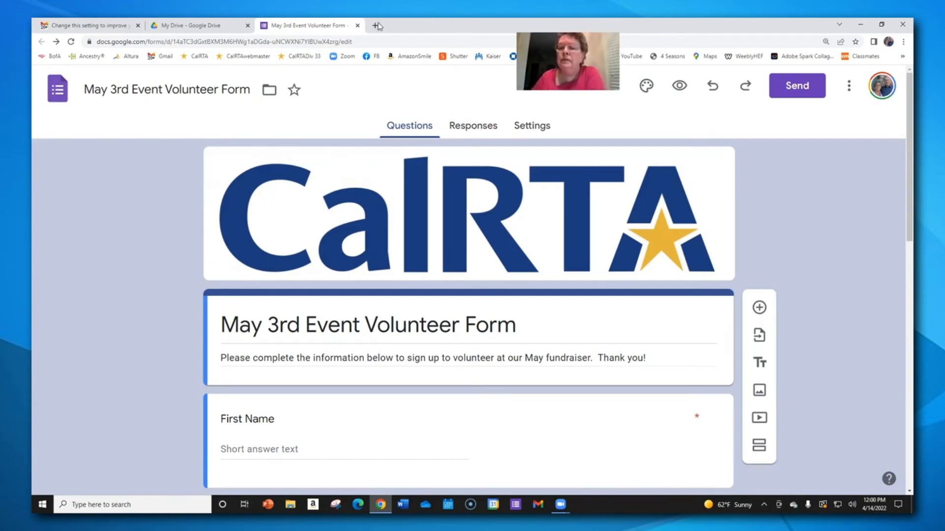
Switch to Google Drive, refresh My Drive and create a new blank Google Form.
click(235, 23)
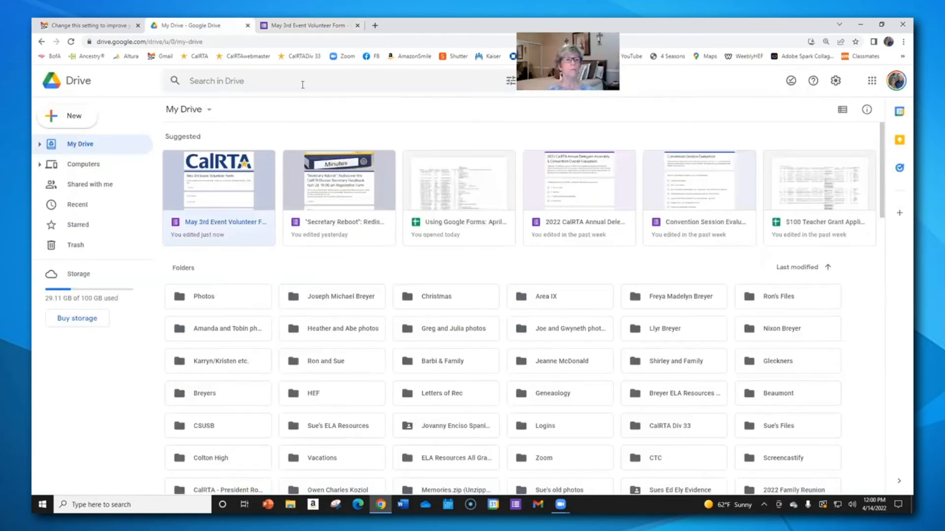
click(59, 83)
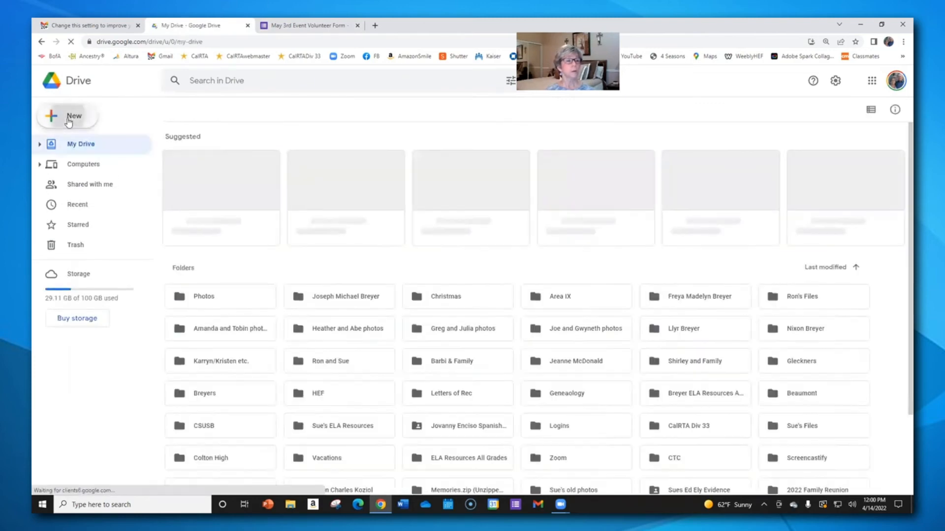
click(68, 120)
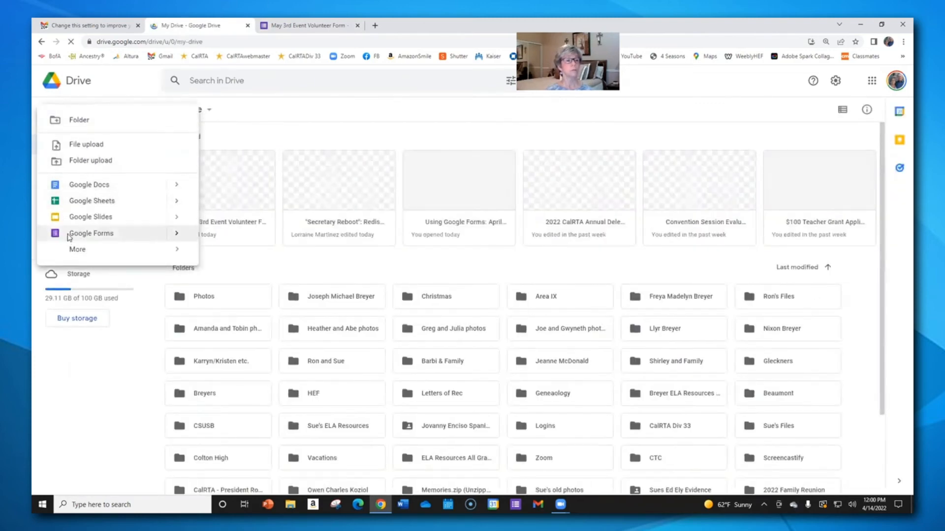
click(69, 234)
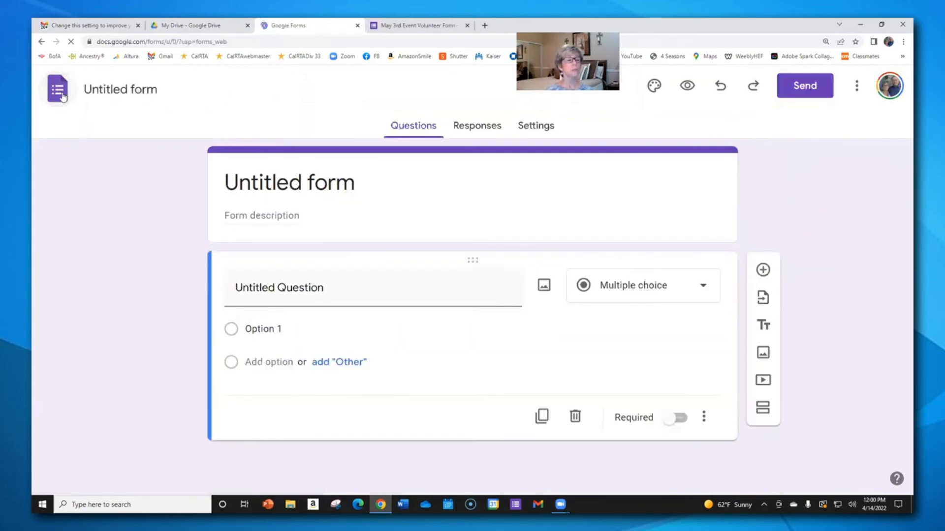
Go from the untitled form to the Google Forms home and open the $100 Teacher Grant Application.
click(63, 96)
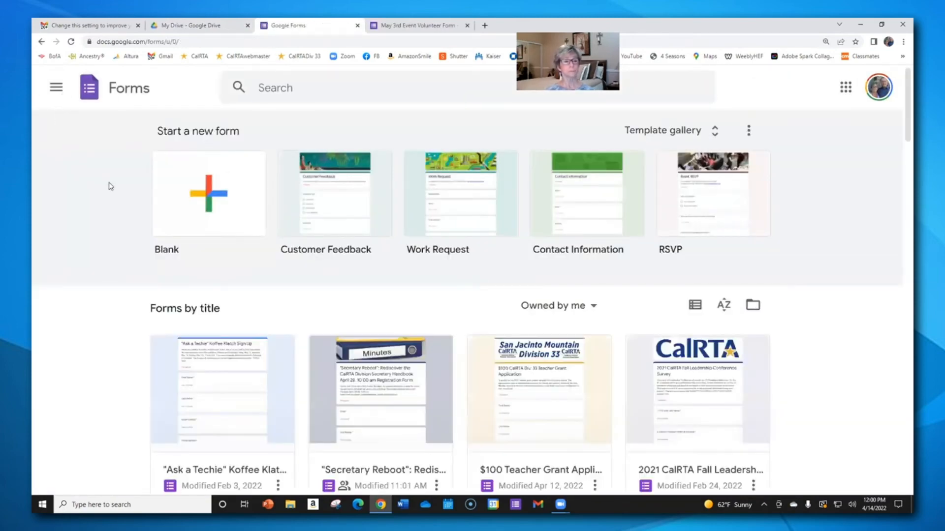
scroll(99, 242, down, 4)
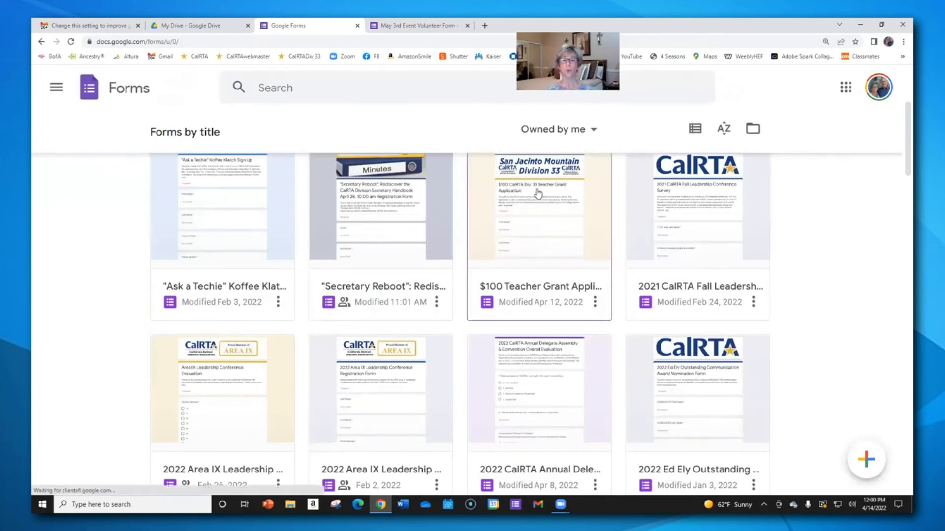
click(542, 195)
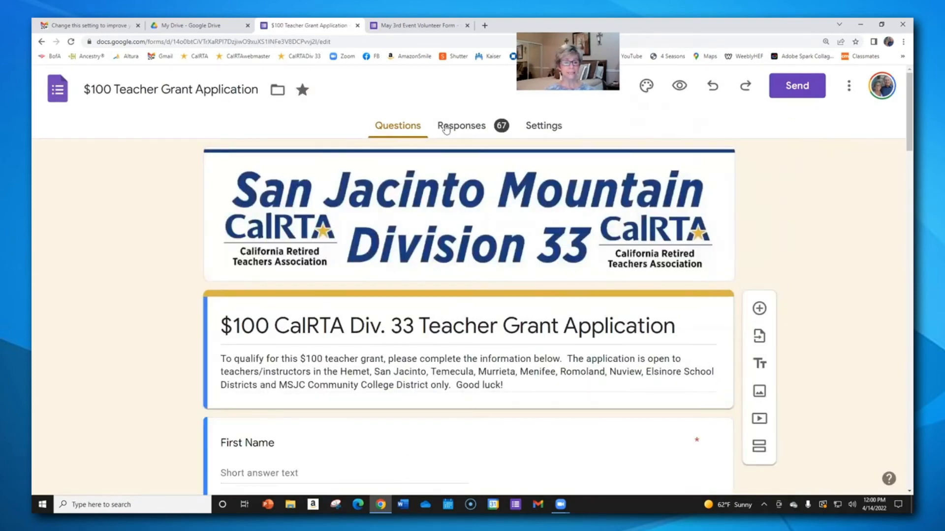
Look over the $100 Teacher Grant Application's questions and its responses page.
scroll(458, 130, down, 6)
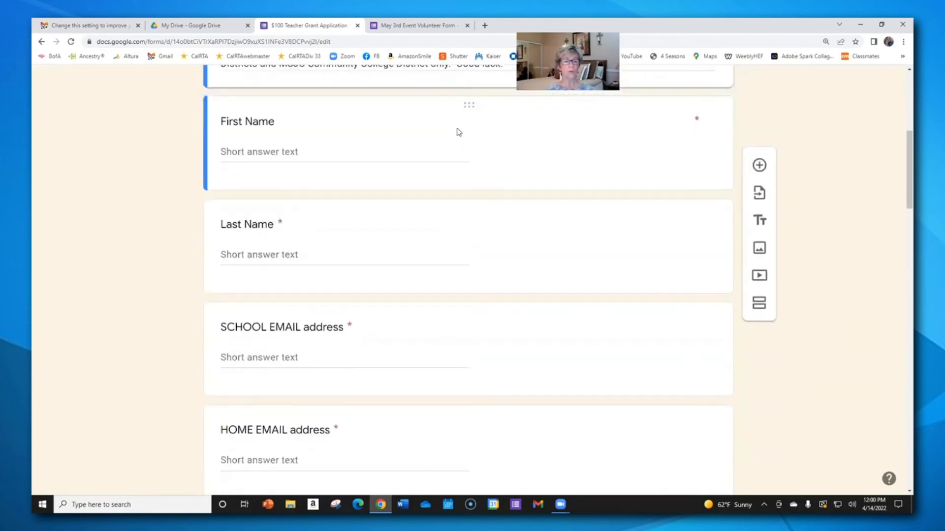
scroll(458, 132, up, 5)
scroll(467, 94, up, 1)
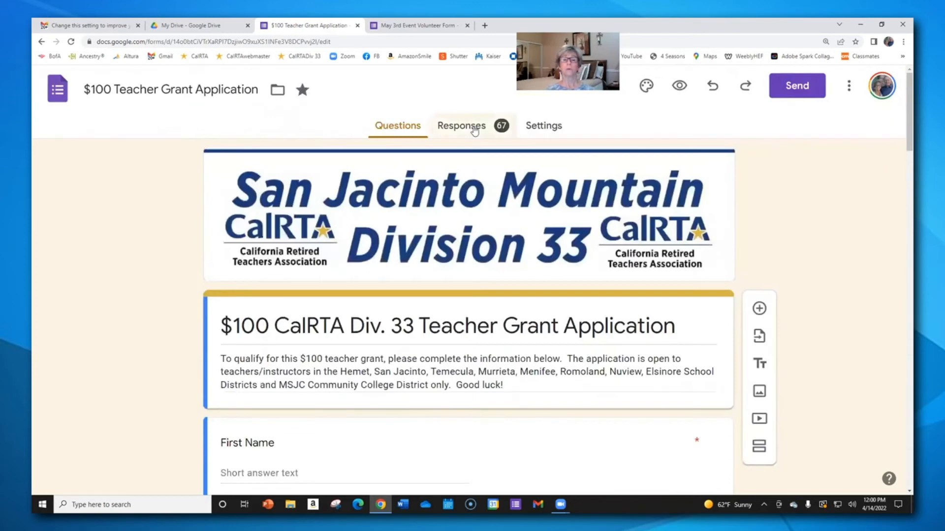
click(473, 129)
scroll(476, 147, down, 2)
scroll(477, 149, up, 2)
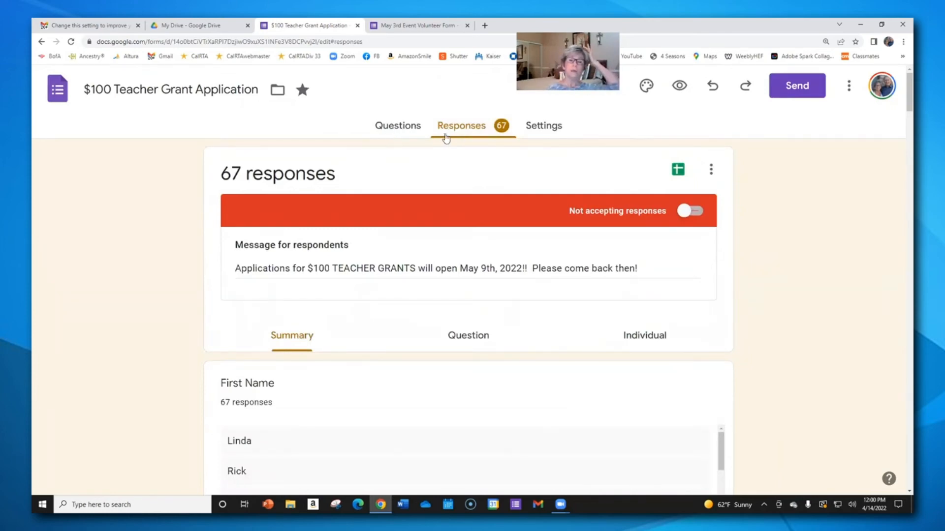
Return to the grant application's questions and look over the form's settings.
click(400, 127)
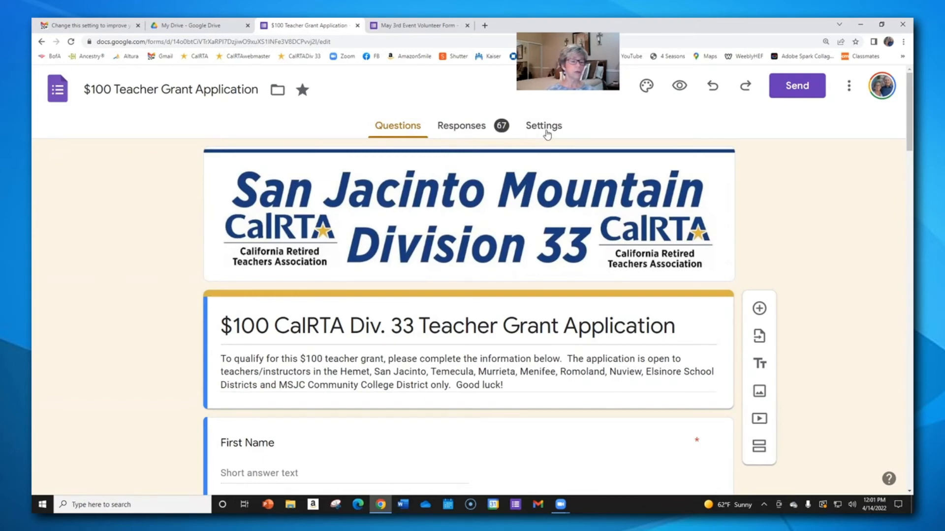
click(544, 127)
scroll(525, 433, down, 2)
scroll(526, 428, up, 2)
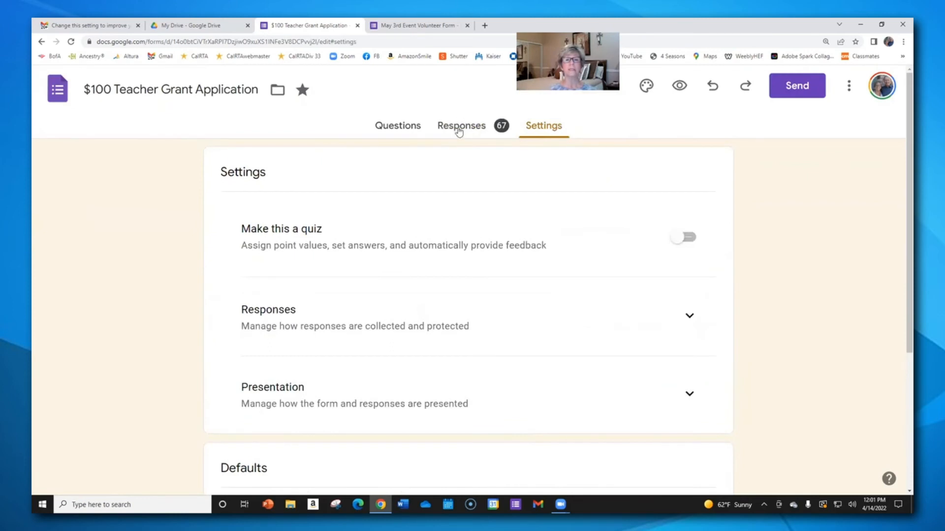
Return to the grant application's response summary and examine the answers collected under First Name.
click(459, 127)
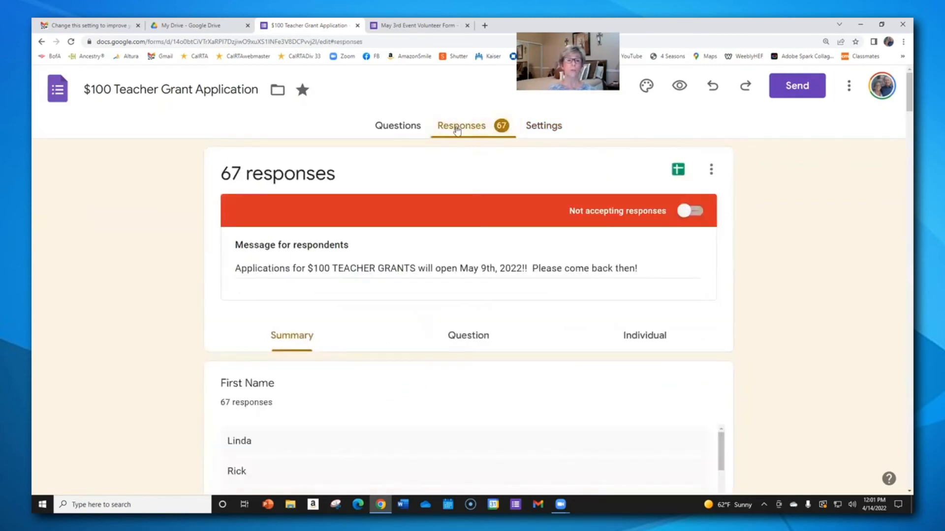
scroll(420, 213, down, 4)
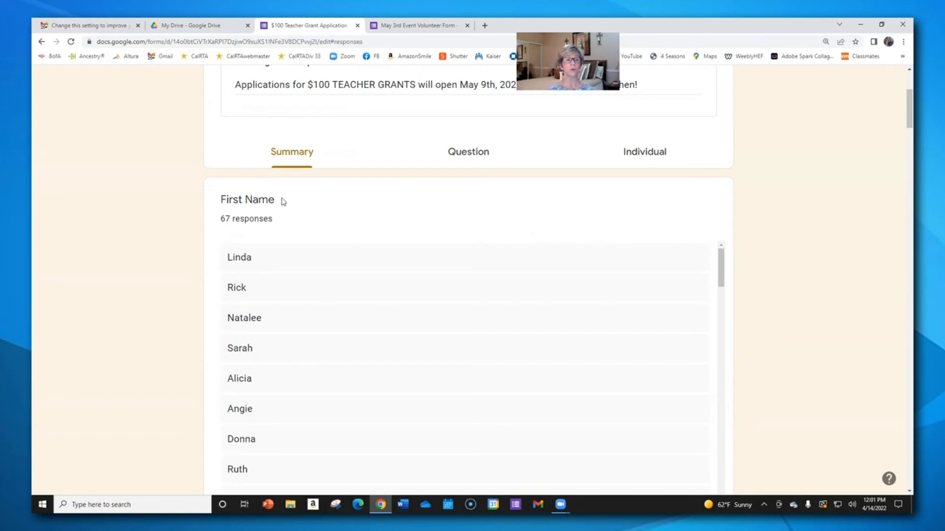
drag(223, 199, 275, 199)
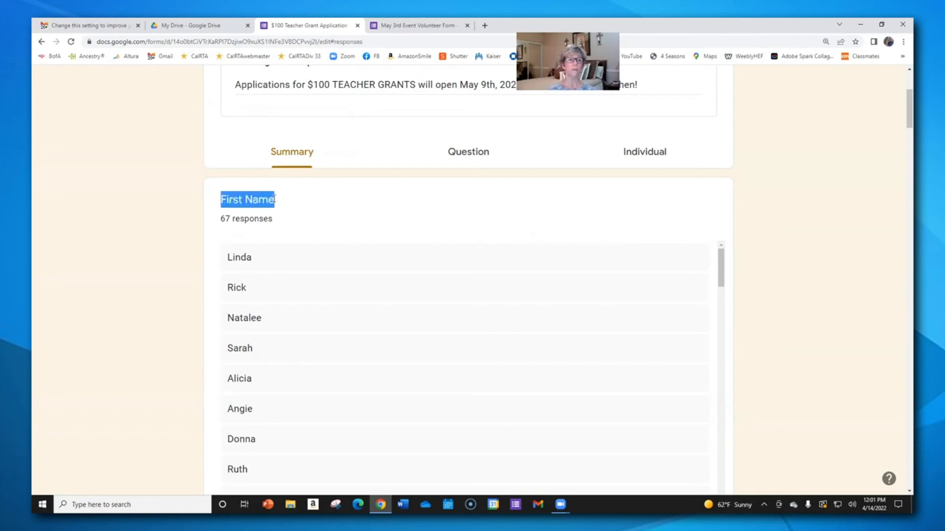
scroll(295, 272, down, 6)
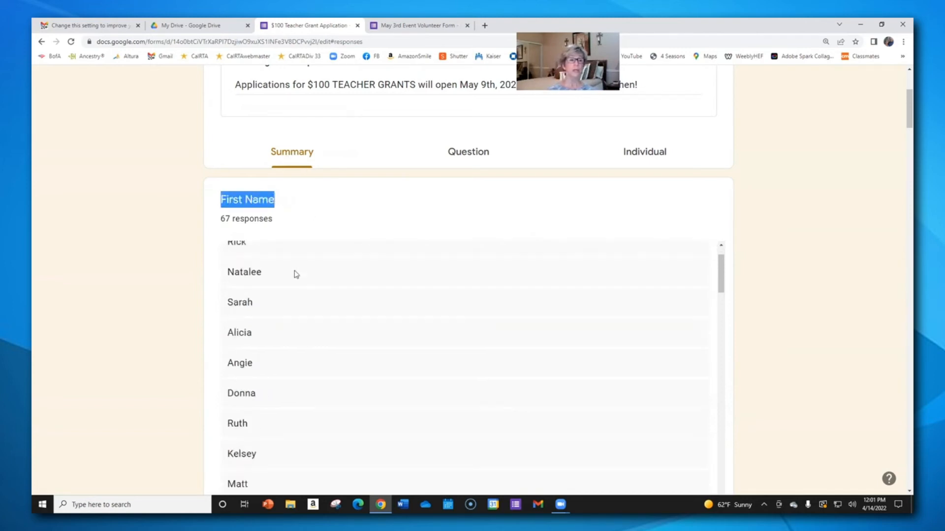
scroll(295, 297, down, 15)
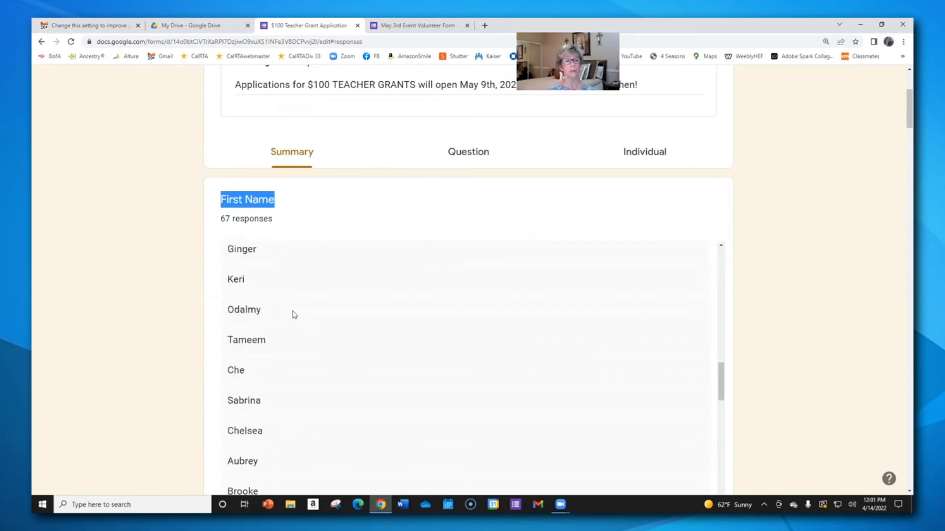
scroll(170, 202, down, 10)
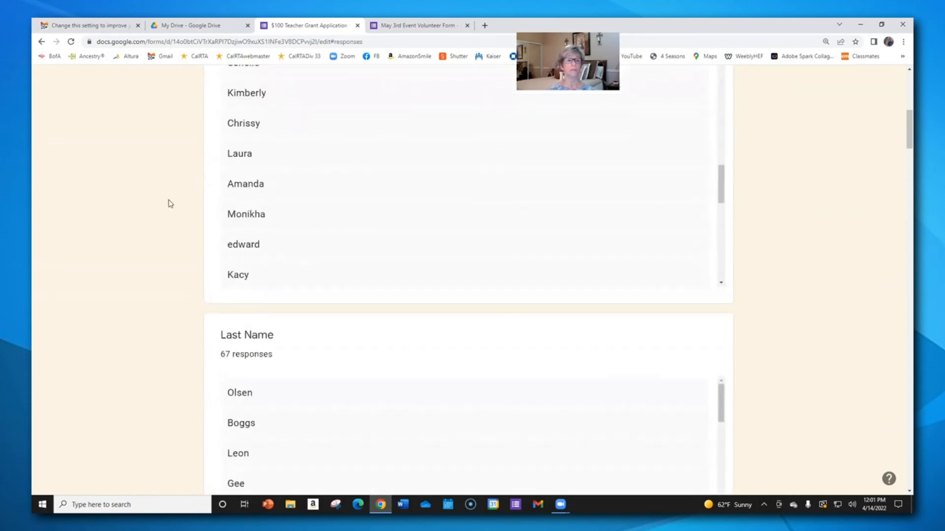
Examine the summary from Last Name through Grade and/or subject you teach, including the Name of School chart, and return to its start.
scroll(211, 154, up, 2)
scroll(172, 222, down, 8)
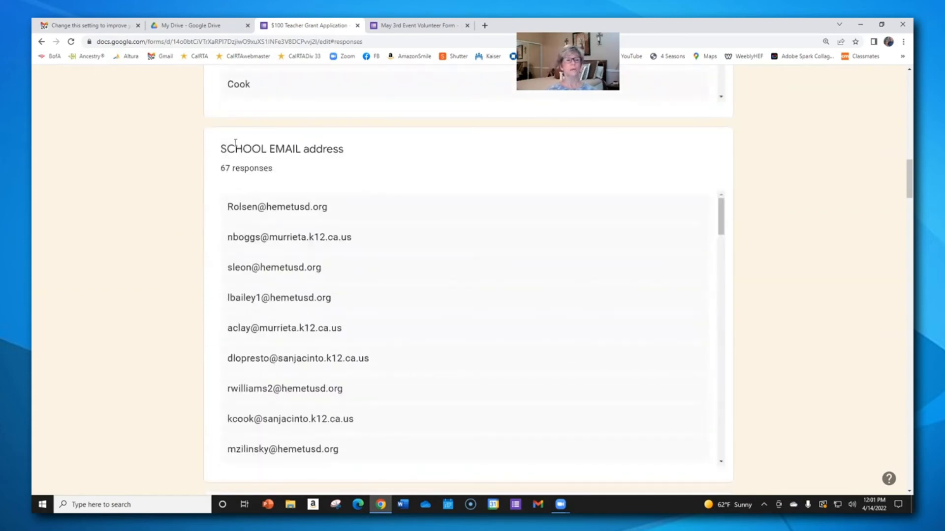
scroll(275, 208, down, 2)
scroll(164, 254, down, 12)
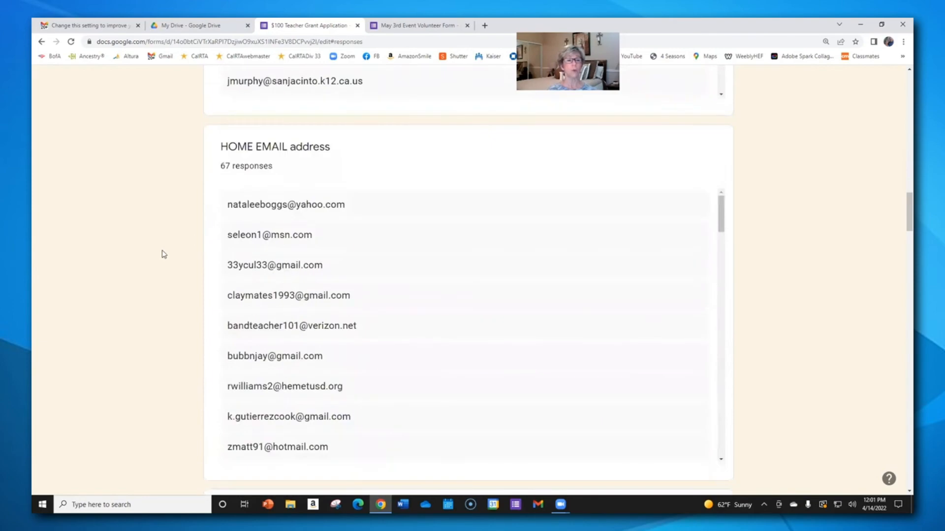
scroll(164, 254, down, 13)
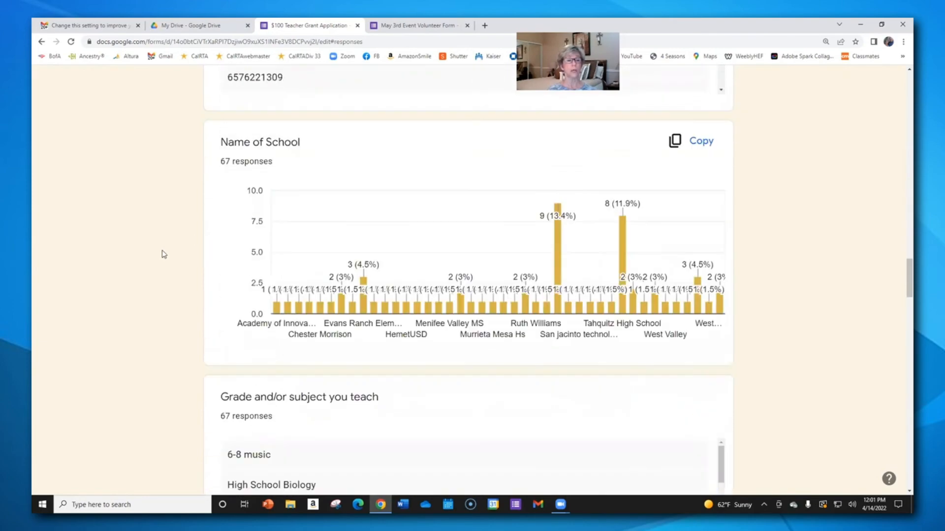
scroll(164, 254, down, 3)
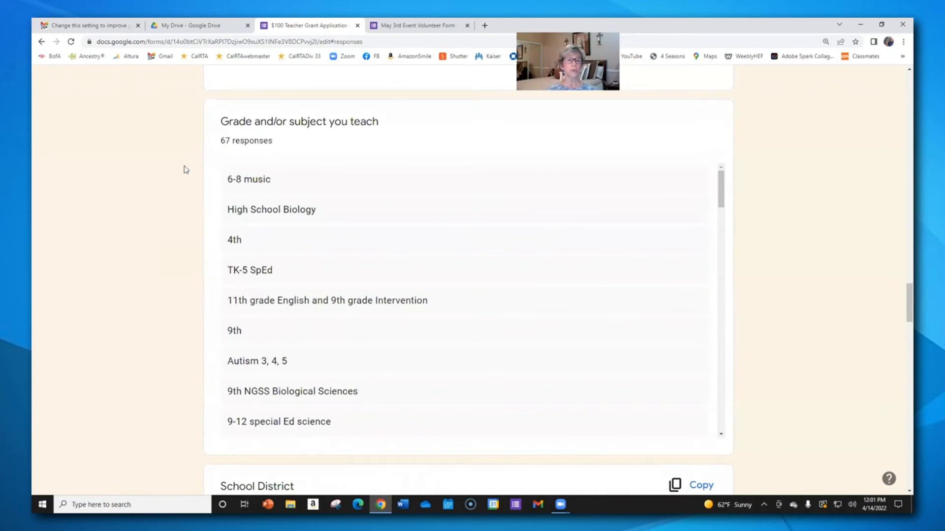
scroll(789, 182, up, 7)
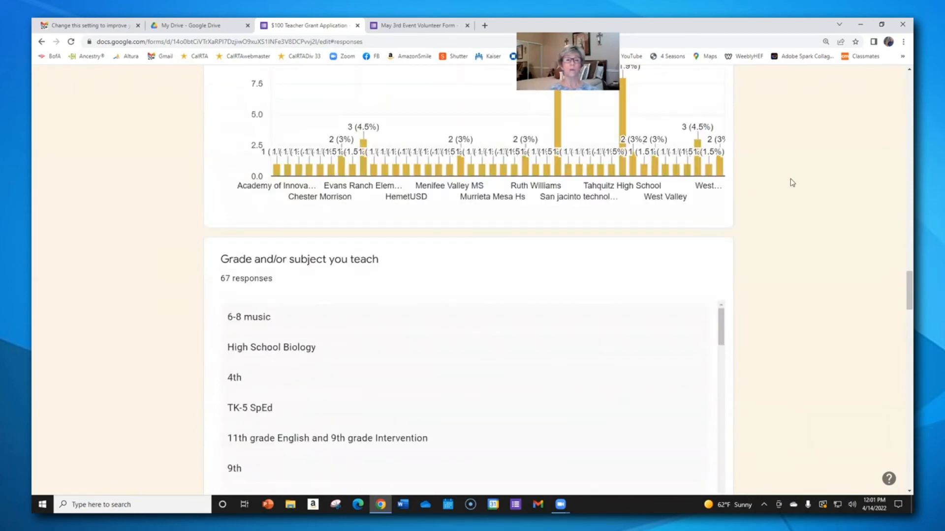
scroll(821, 166, up, 20)
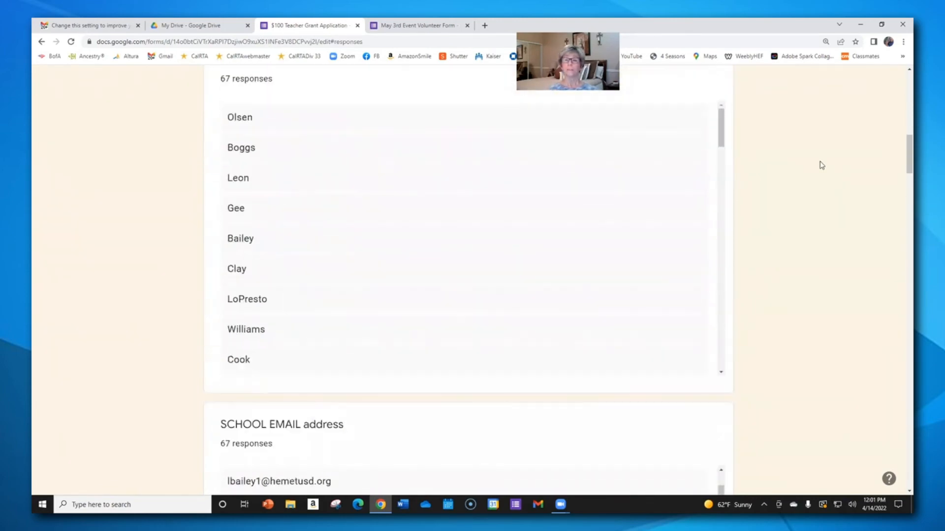
scroll(821, 165, up, 6)
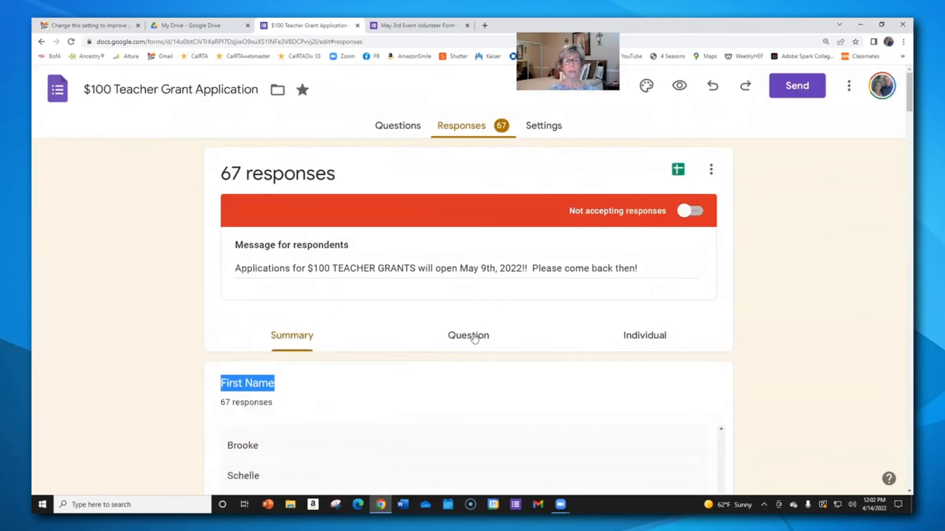
View the responses by question, choose Name of Principal and look through its grouped answers.
scroll(547, 289, down, 1)
scroll(541, 285, down, 1)
click(477, 248)
scroll(785, 270, down, 2)
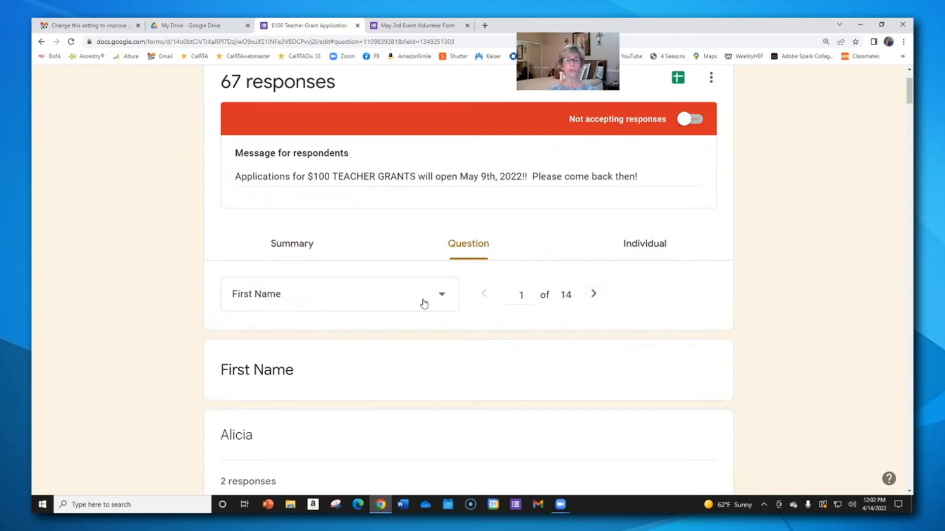
click(443, 298)
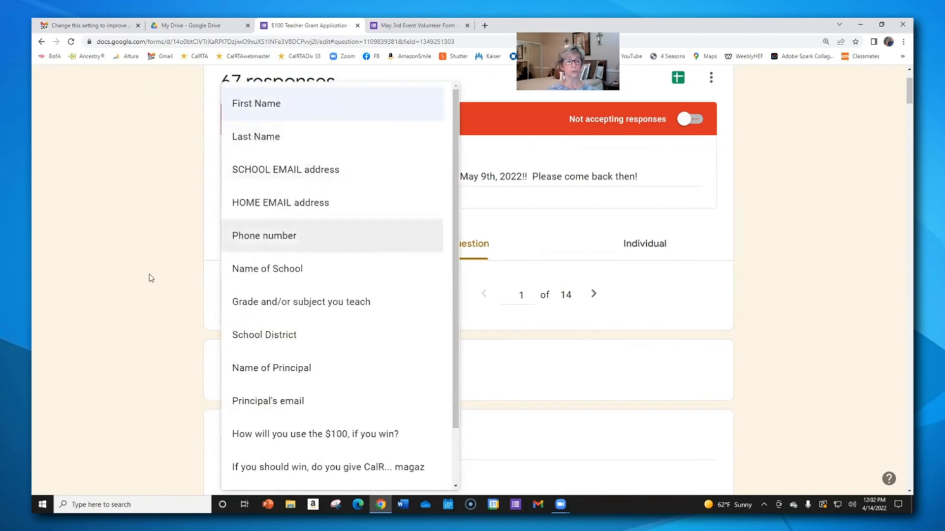
click(265, 374)
scroll(163, 310, down, 5)
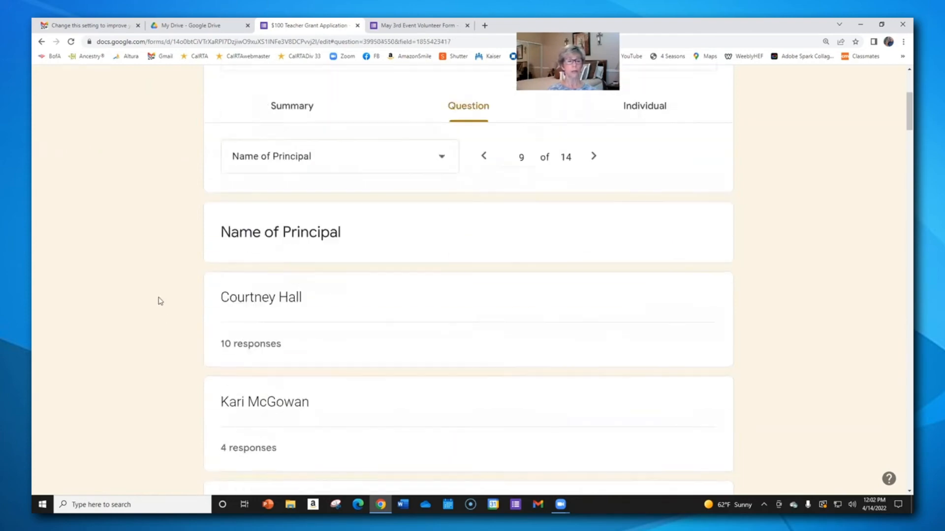
scroll(274, 253, down, 7)
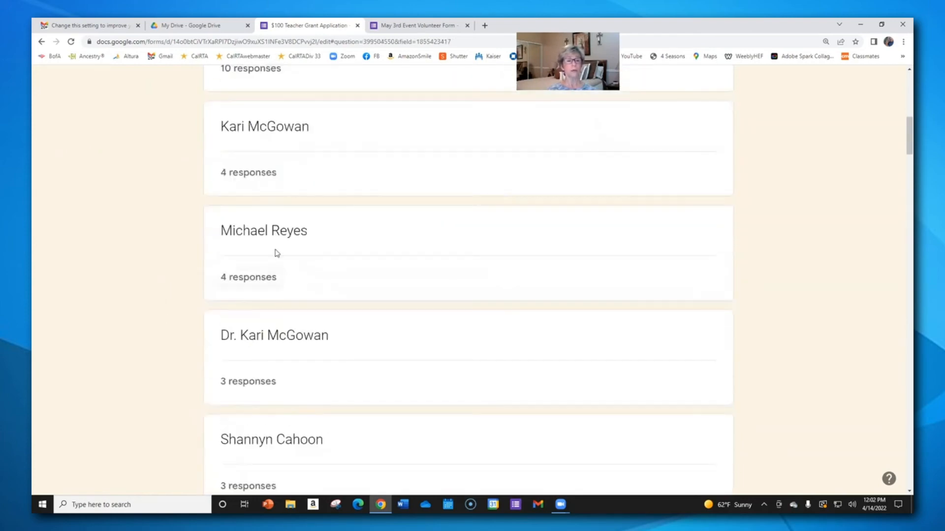
scroll(277, 310, up, 13)
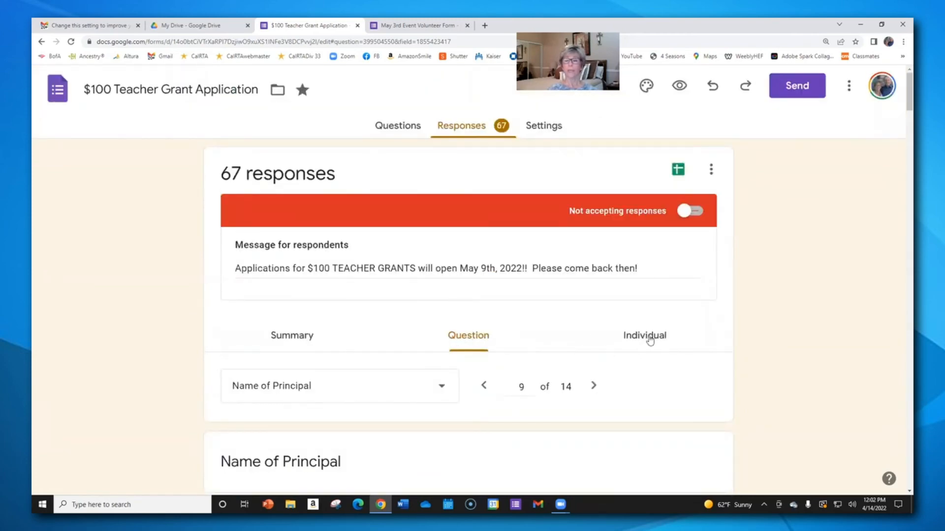
View the responses individually, look through the first applicant's answers from First Name through School District, and return to the start.
click(649, 339)
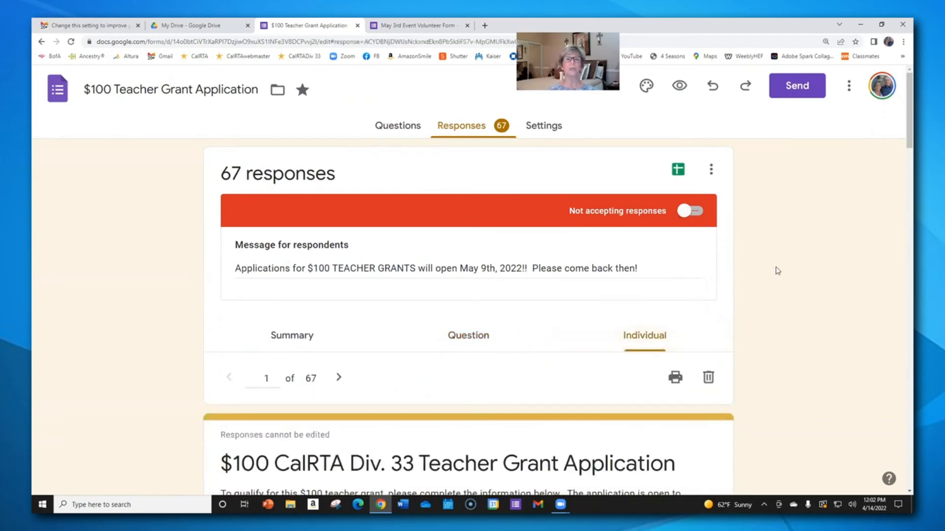
scroll(781, 269, down, 6)
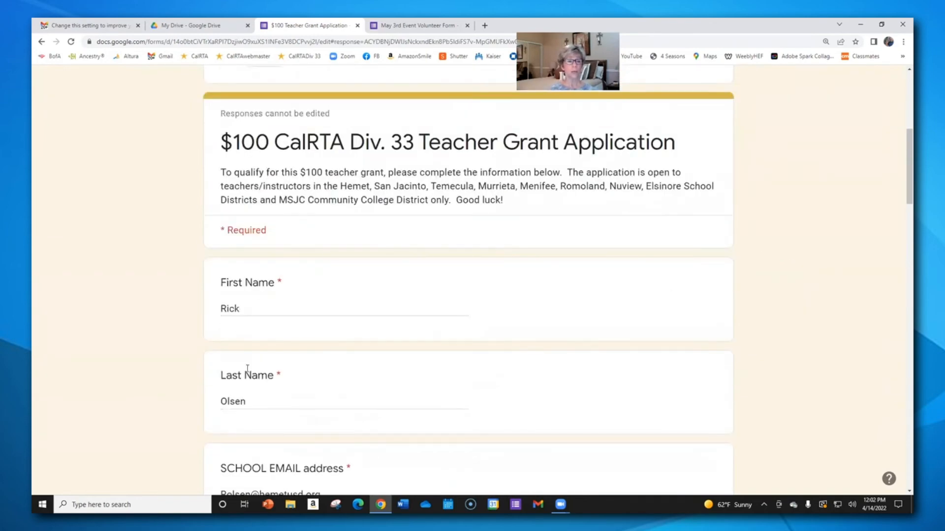
scroll(247, 369, down, 2)
scroll(251, 287, down, 5)
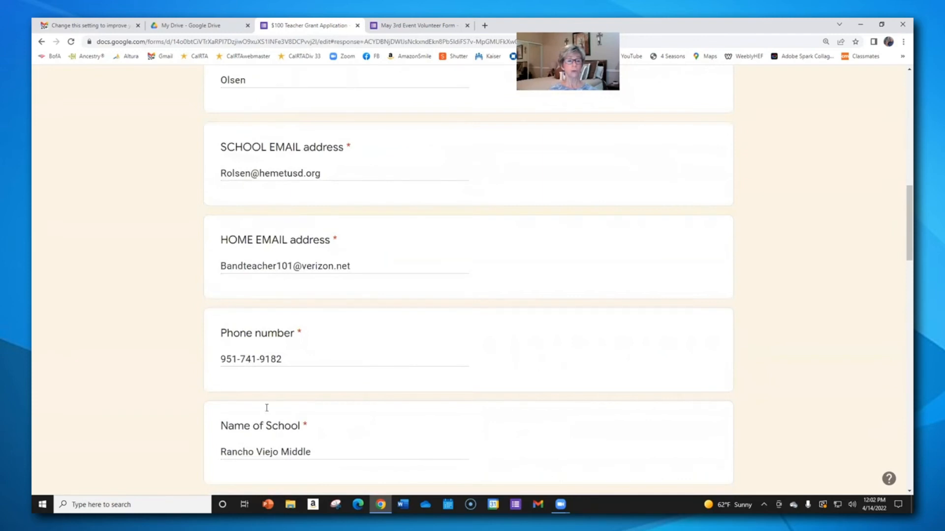
scroll(268, 404, down, 3)
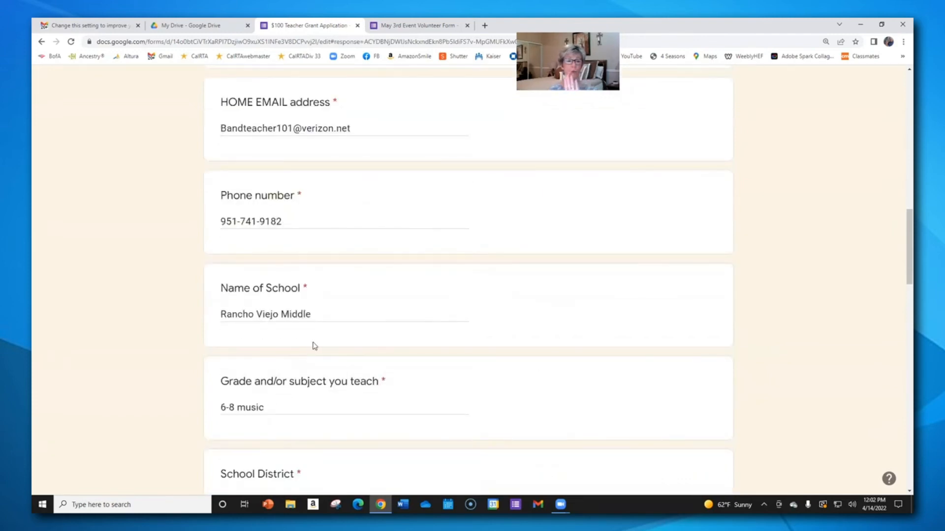
scroll(314, 347, down, 4)
scroll(313, 348, down, 7)
scroll(313, 348, up, 16)
scroll(313, 347, up, 10)
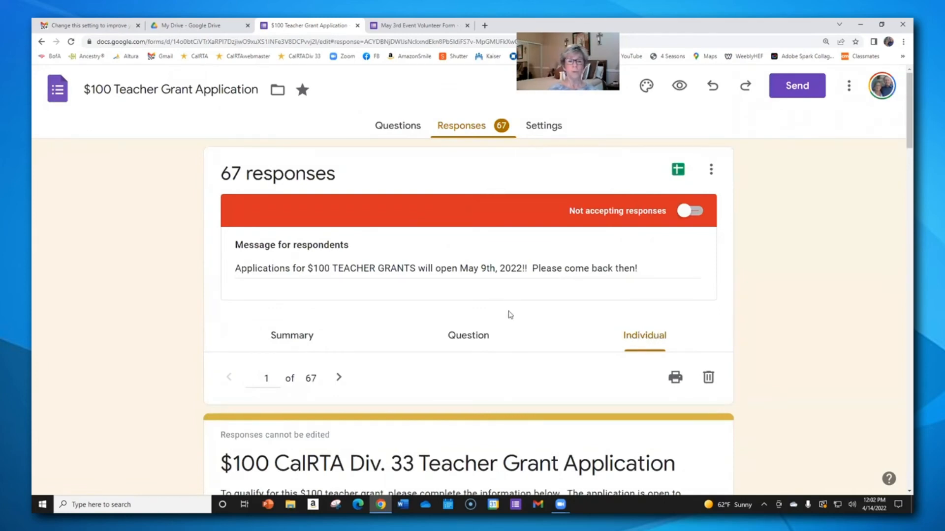
Return to the response summary and examine the Name of School chart, including its two tallest bars.
click(306, 340)
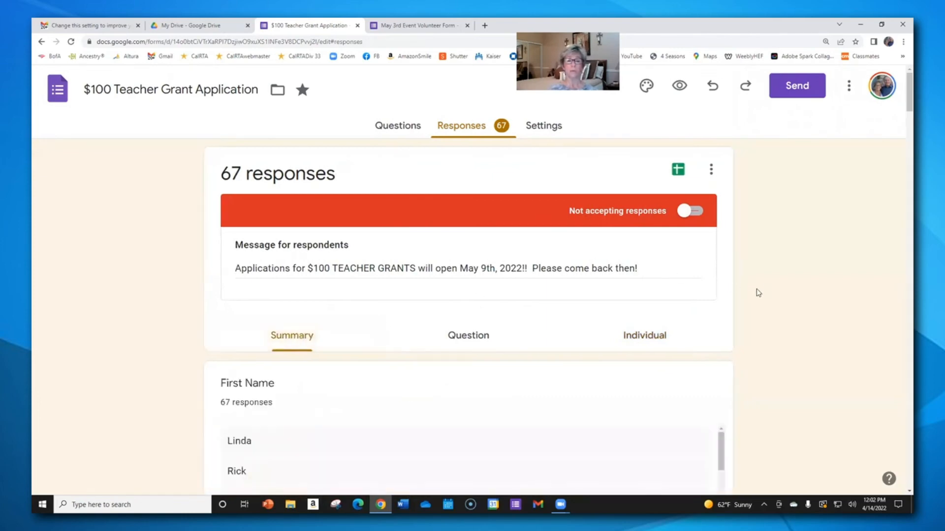
scroll(763, 299, down, 5)
scroll(764, 299, down, 16)
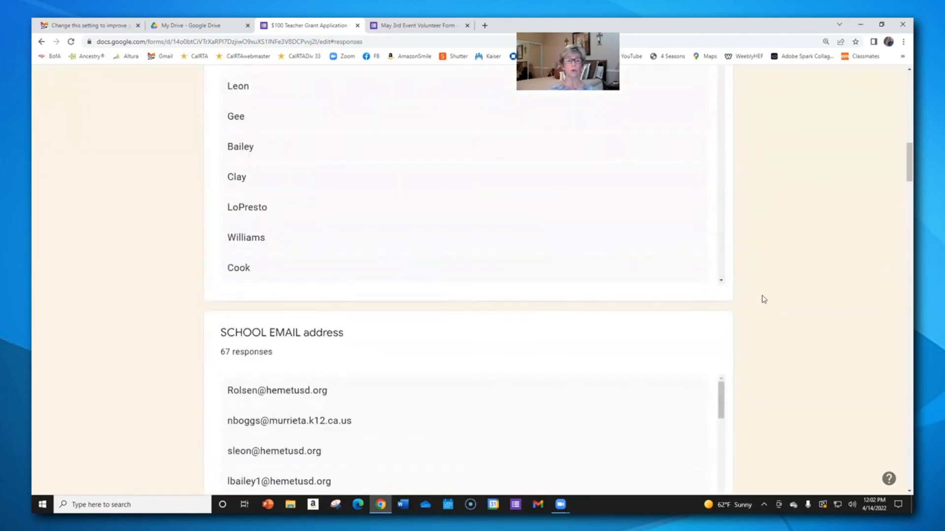
scroll(763, 299, down, 19)
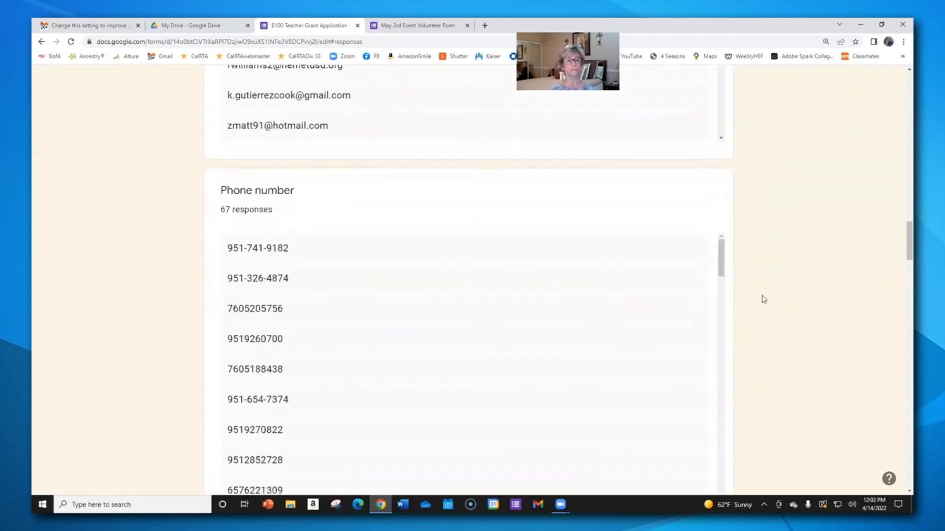
scroll(763, 299, down, 2)
scroll(778, 290, down, 1)
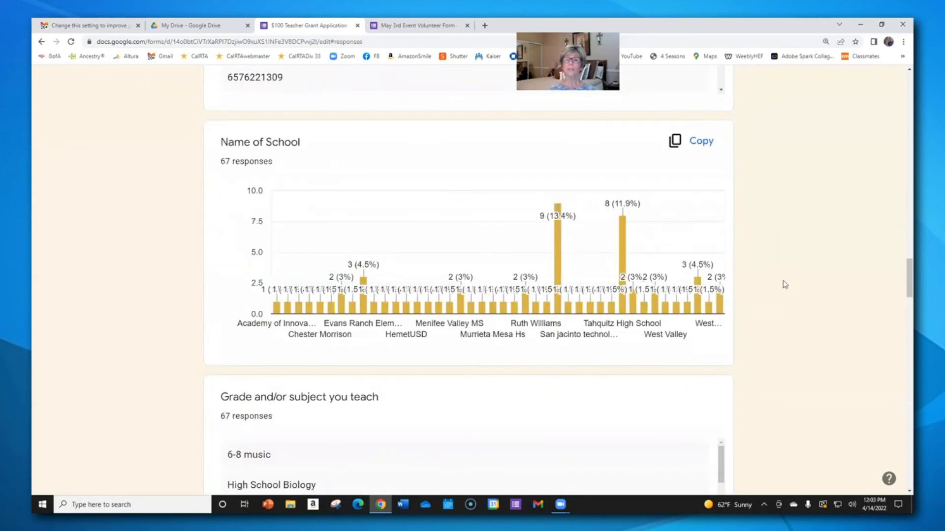
mouse_move(662, 301)
mouse_move(558, 212)
mouse_move(624, 221)
scroll(737, 220, down, 7)
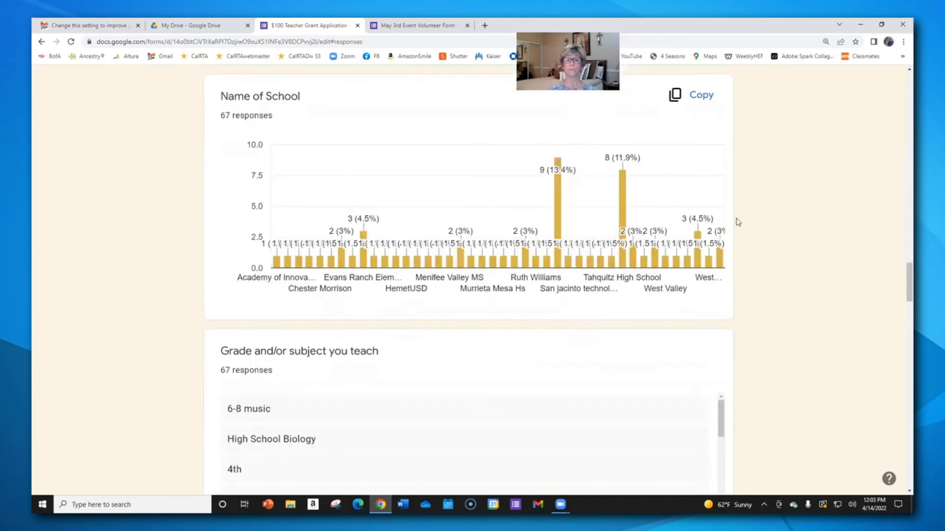
Examine the School District pie chart, checking the Hemet, San Jacinto, Murrieta and Menifee slices.
scroll(737, 220, down, 7)
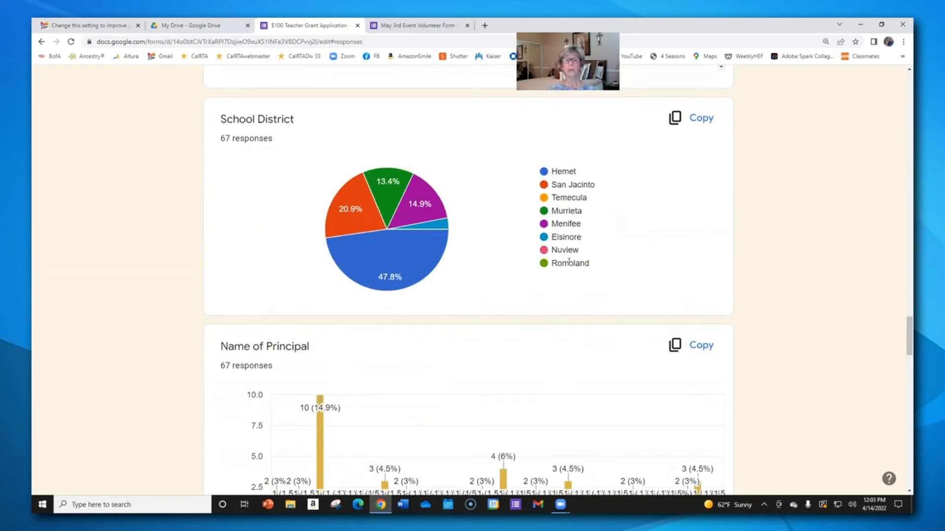
mouse_move(402, 254)
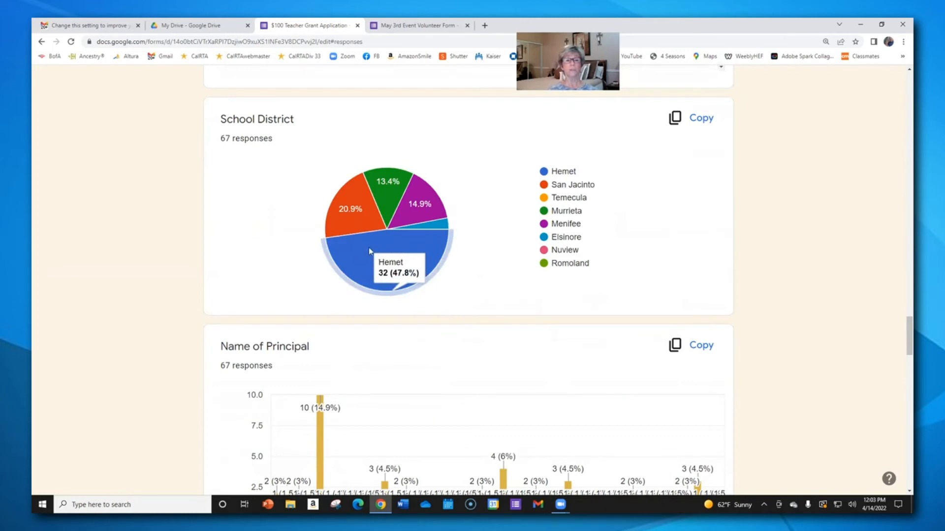
mouse_move(343, 207)
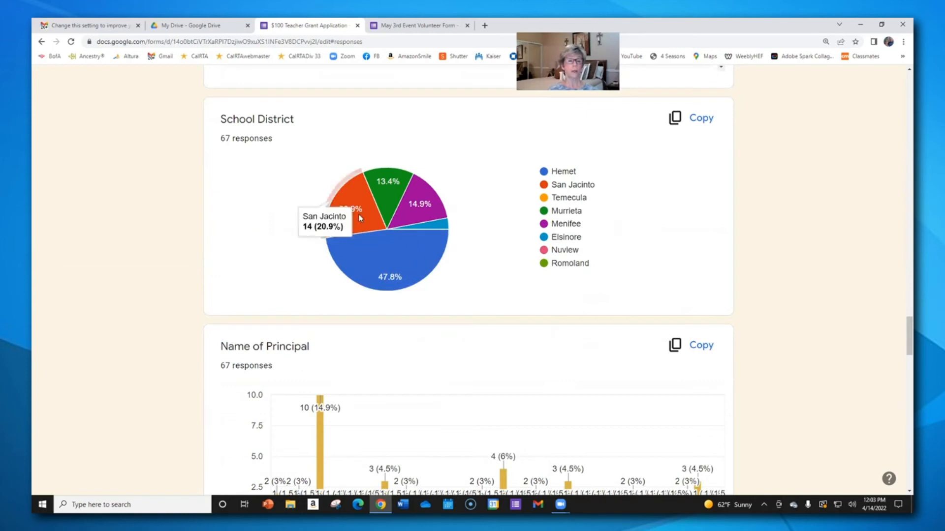
mouse_move(392, 183)
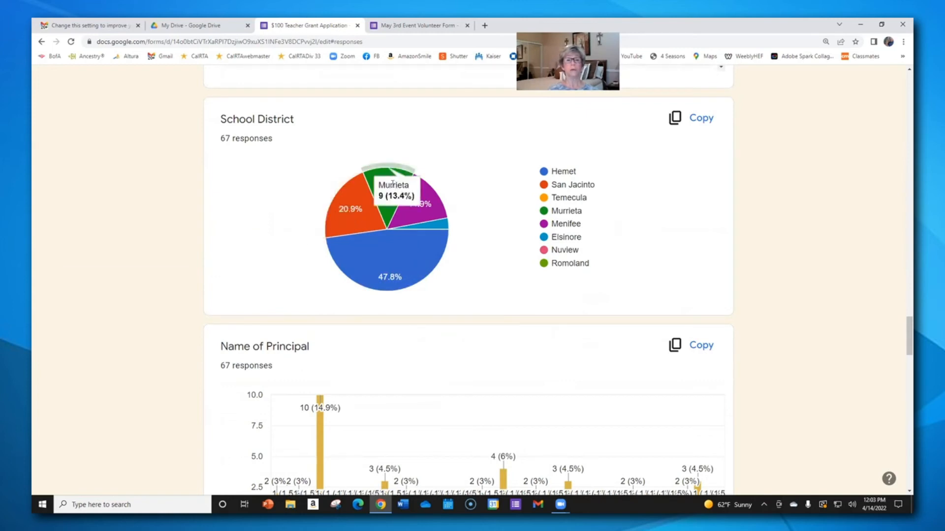
mouse_move(424, 201)
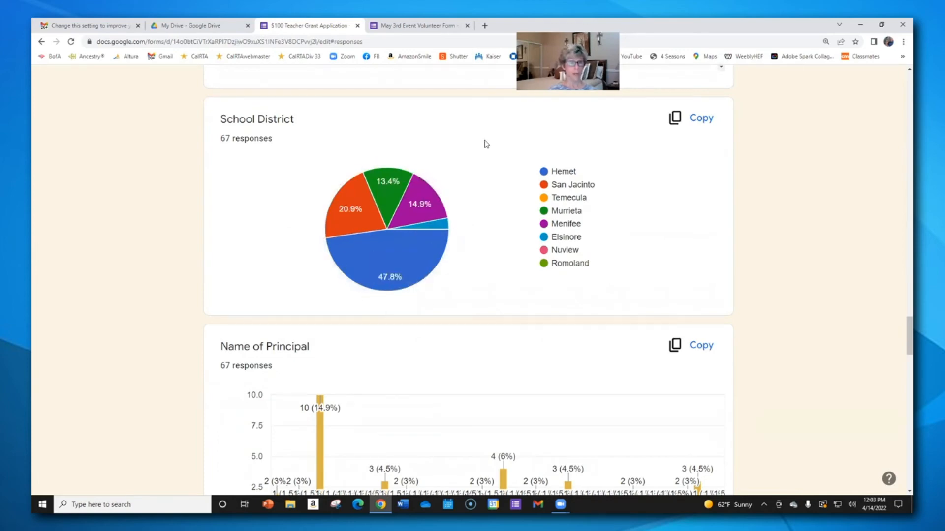
Look over the principal charts and read the answers on using the $100, highlighting the one about common core math games.
scroll(489, 142, down, 8)
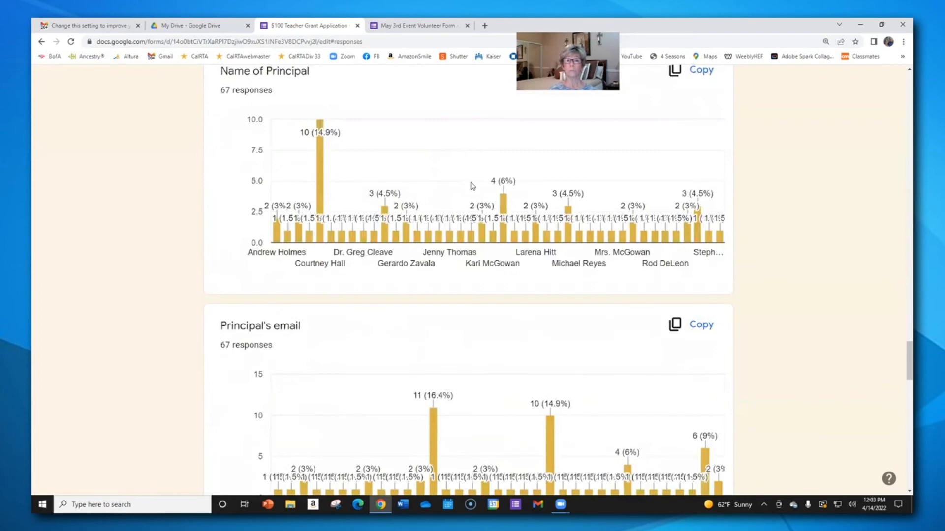
scroll(472, 188, down, 6)
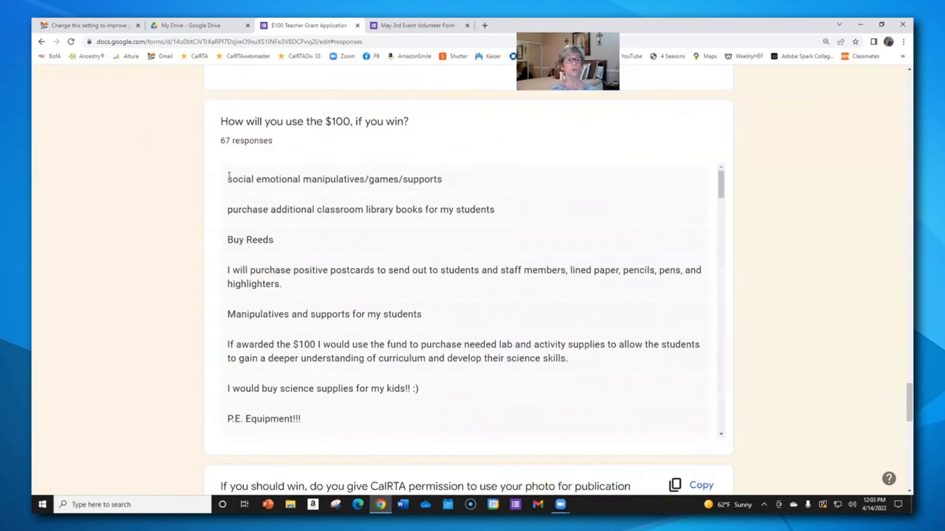
scroll(245, 180, down, 8)
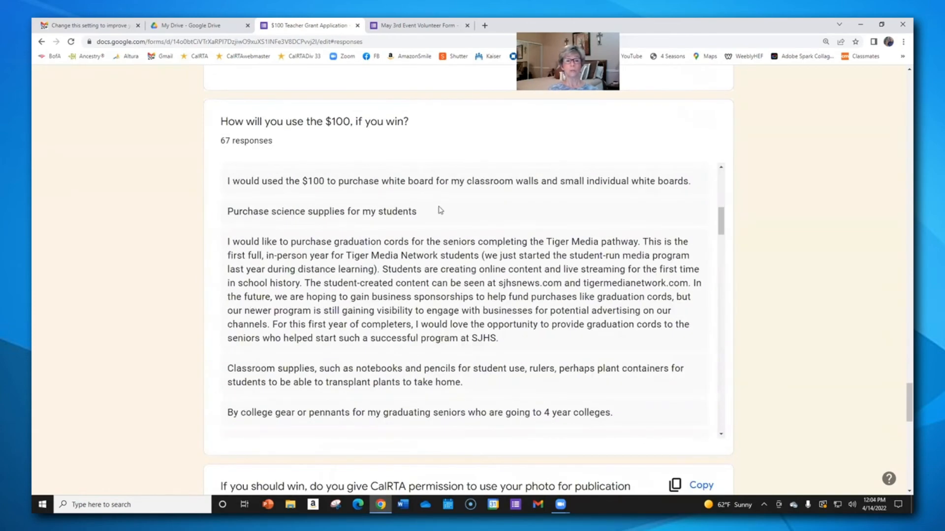
scroll(440, 211, down, 5)
drag(229, 213, 629, 246)
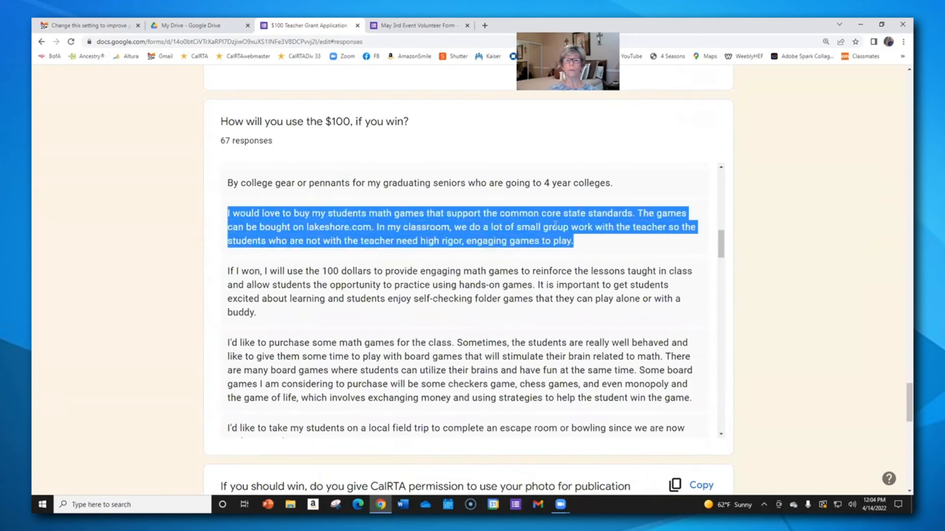
click(198, 211)
Examine the charts on photo permission, retirement plans and how applicants heard about the grants, and return to the summary's start.
scroll(200, 213, down, 5)
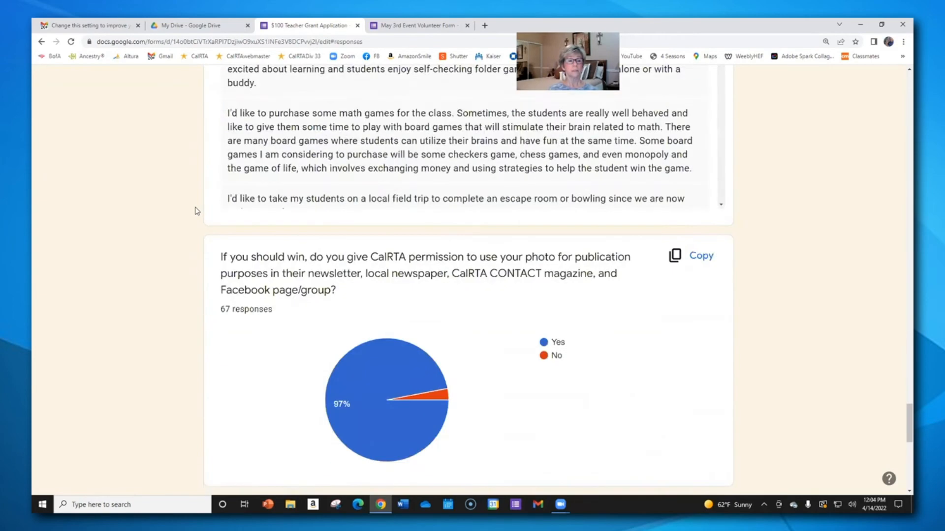
scroll(193, 233, down, 3)
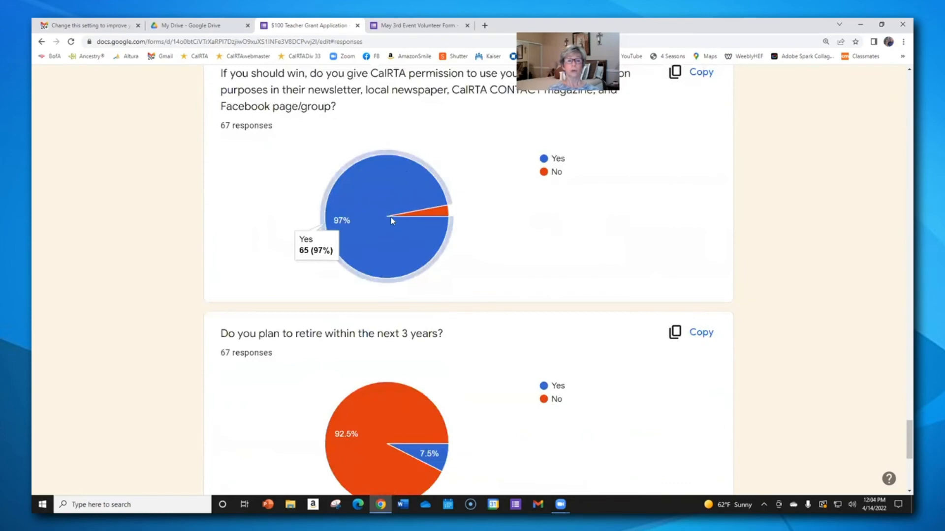
scroll(194, 223, down, 3)
scroll(162, 239, down, 3)
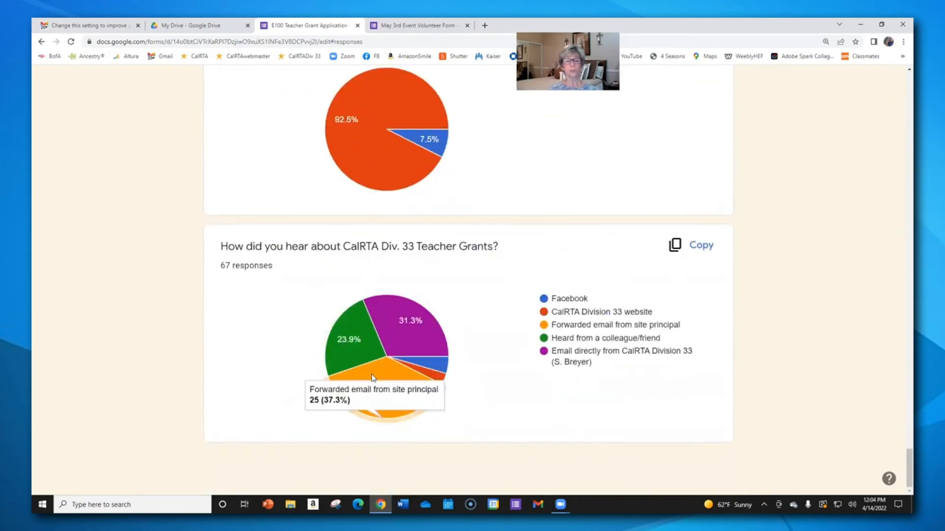
scroll(808, 240, up, 5)
scroll(809, 242, up, 10)
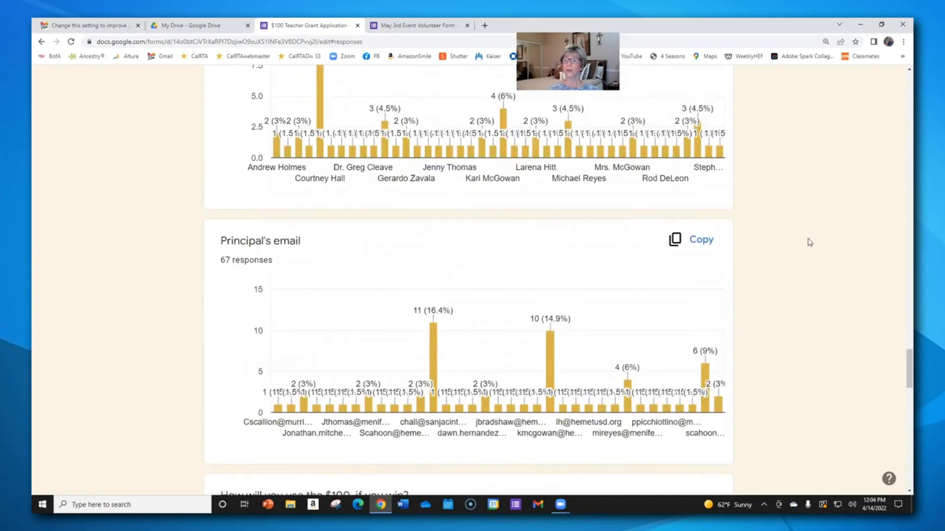
drag(908, 327, 908, 73)
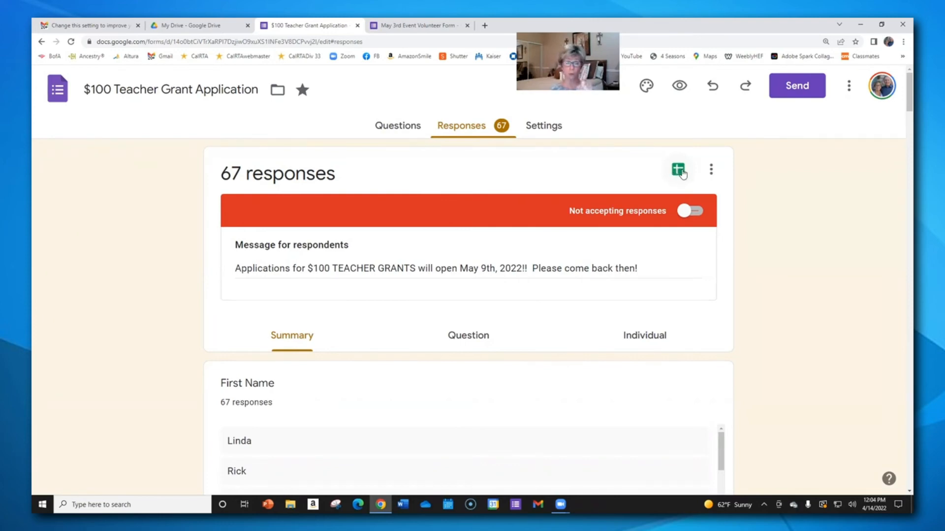
Open the response spreadsheet linked to the grant application and shrink row 20 to the height of one text line.
click(678, 172)
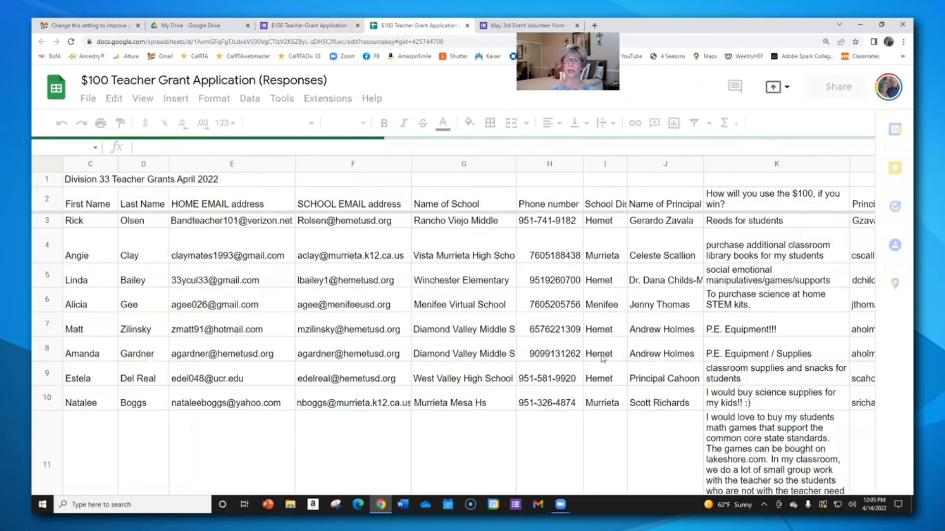
scroll(625, 360, down, 3)
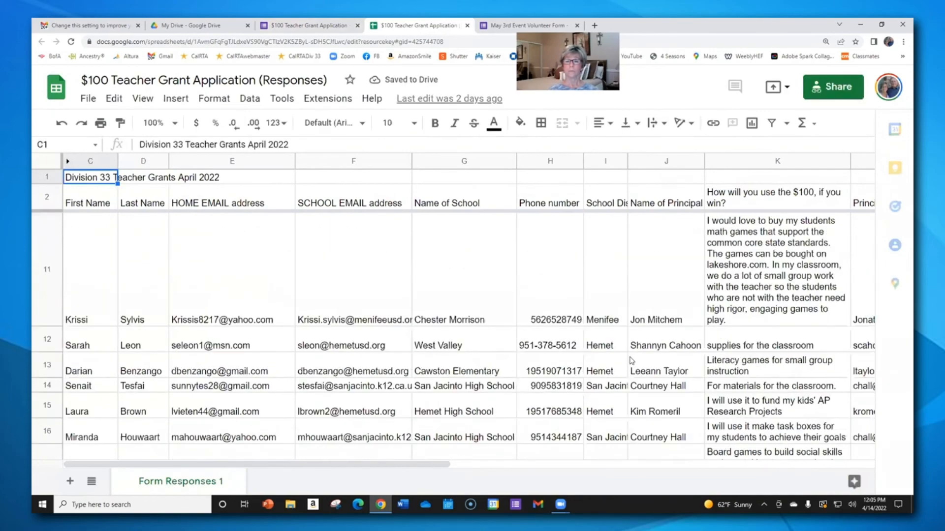
scroll(632, 360, down, 2)
scroll(469, 167, down, 2)
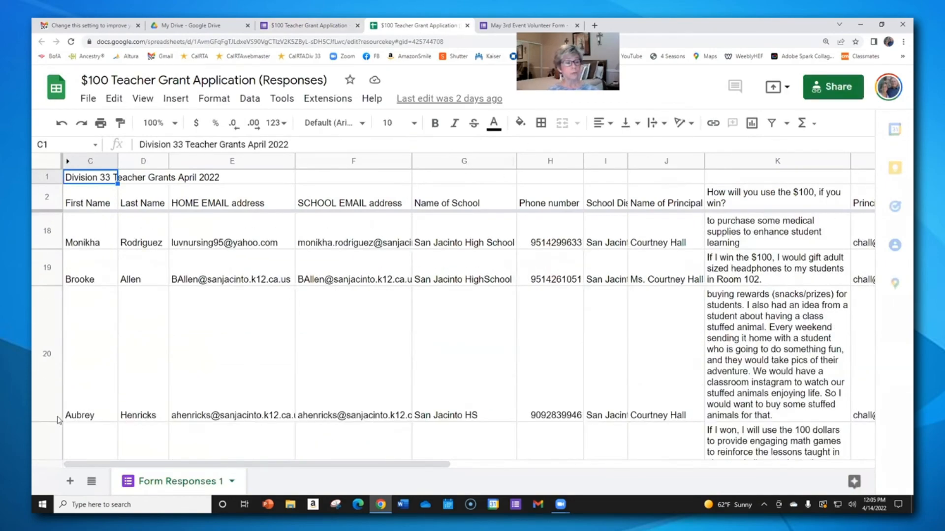
drag(53, 397, 62, 295)
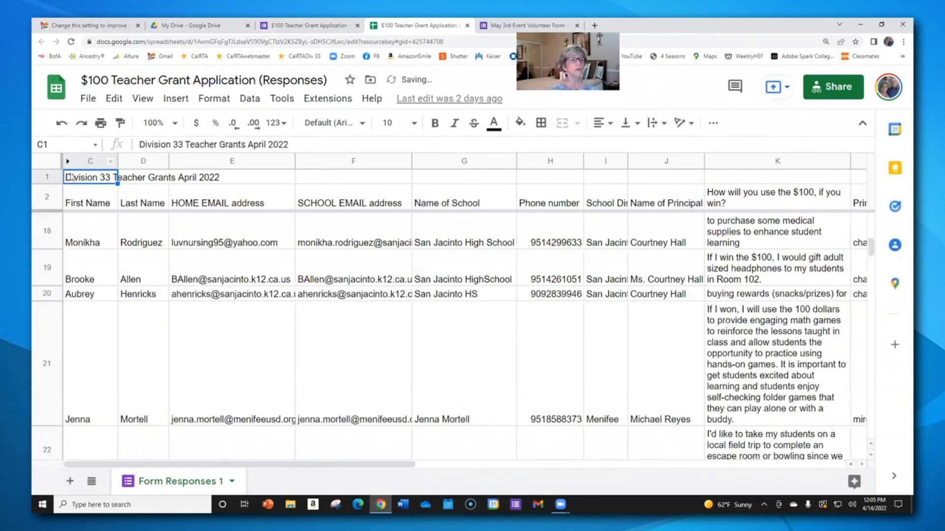
Look across the columns of the response sheet and reduce row 11 to about three text lines high.
scroll(74, 197, up, 5)
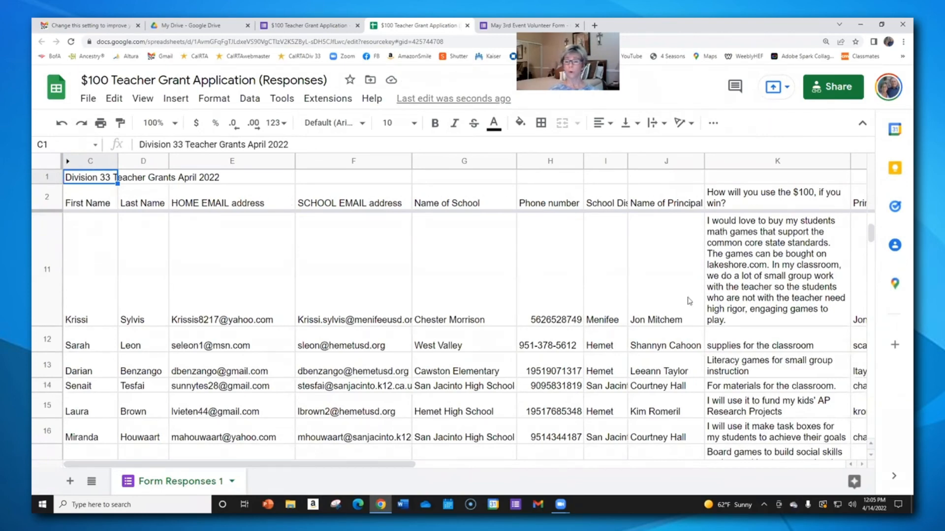
scroll(360, 465, right, 1)
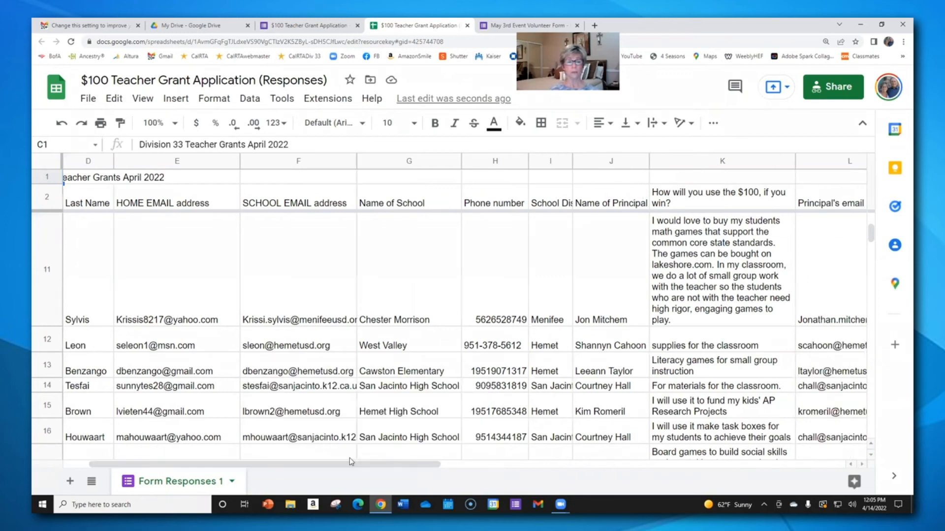
drag(355, 469, 261, 459)
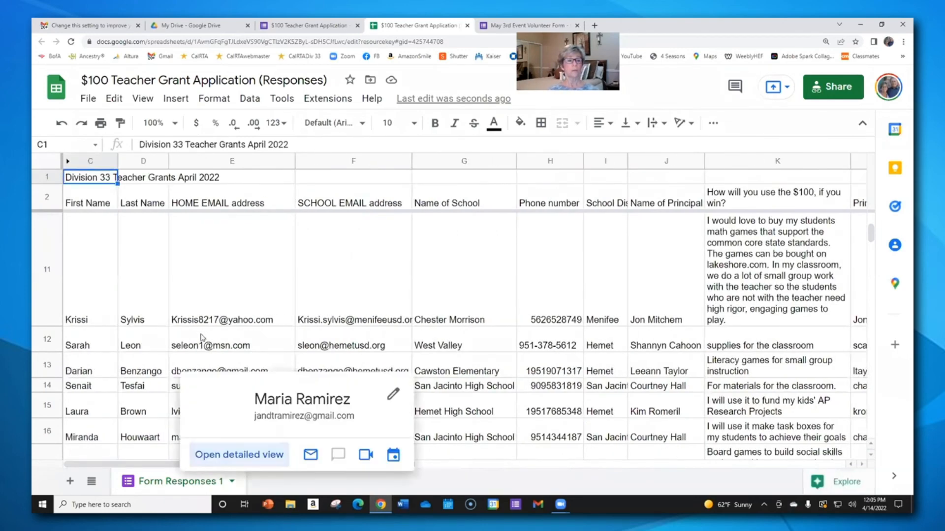
drag(45, 326, 57, 242)
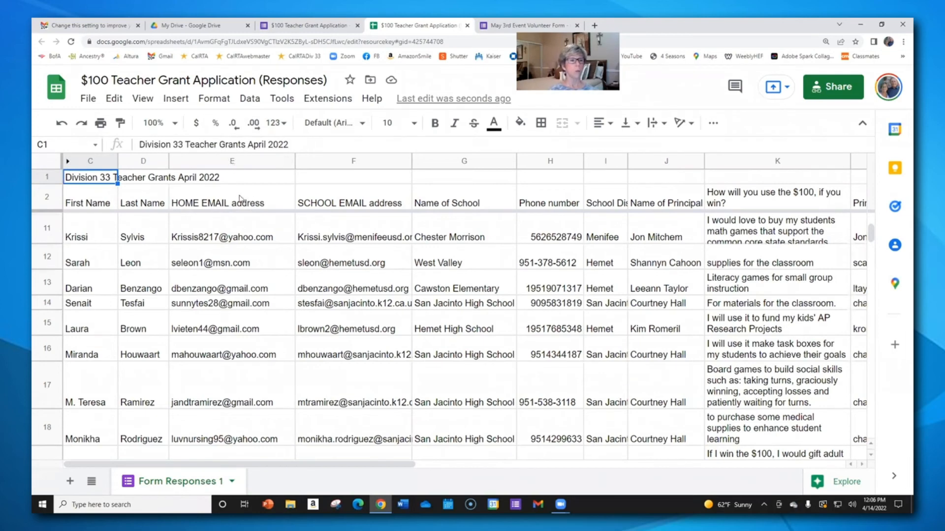
Look through the response rows, return to the first applicant and bring up the contact card for the home email address.
scroll(266, 209, down, 5)
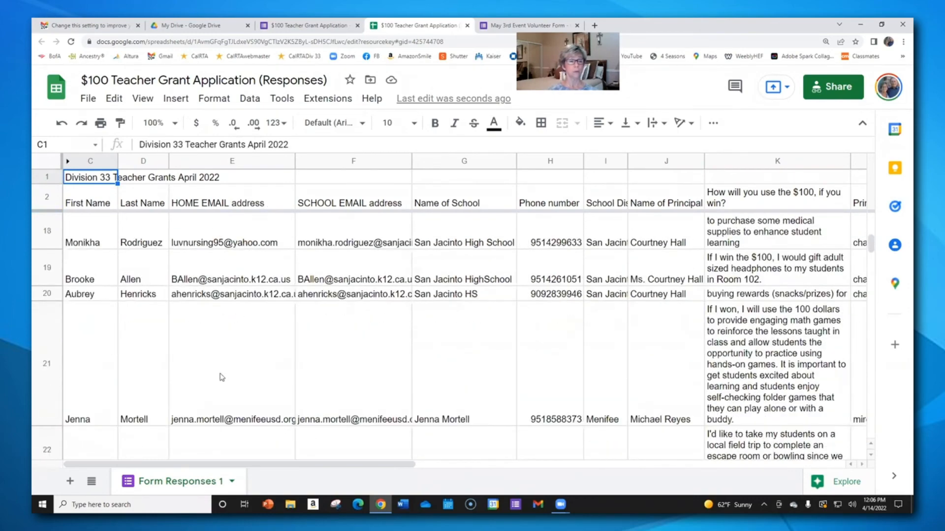
scroll(222, 375, up, 6)
scroll(230, 362, up, 3)
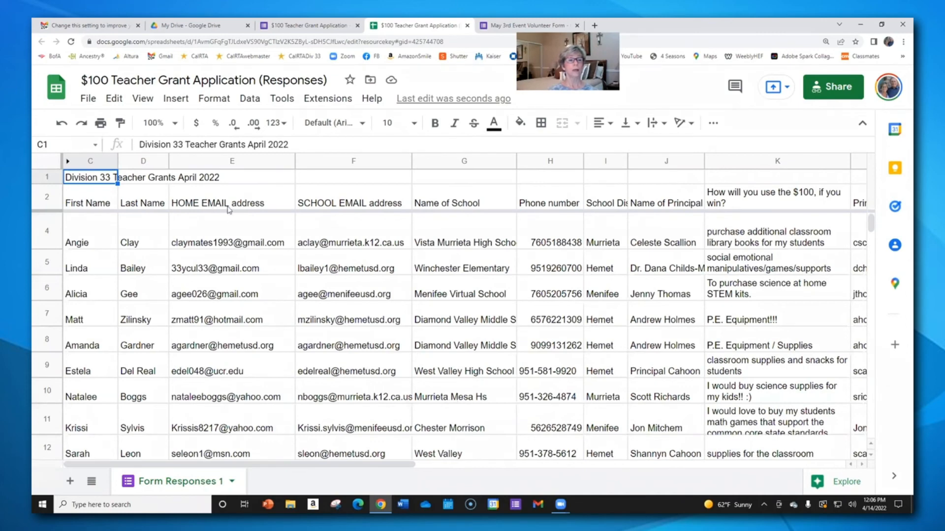
scroll(228, 210, up, 1)
mouse_move(224, 221)
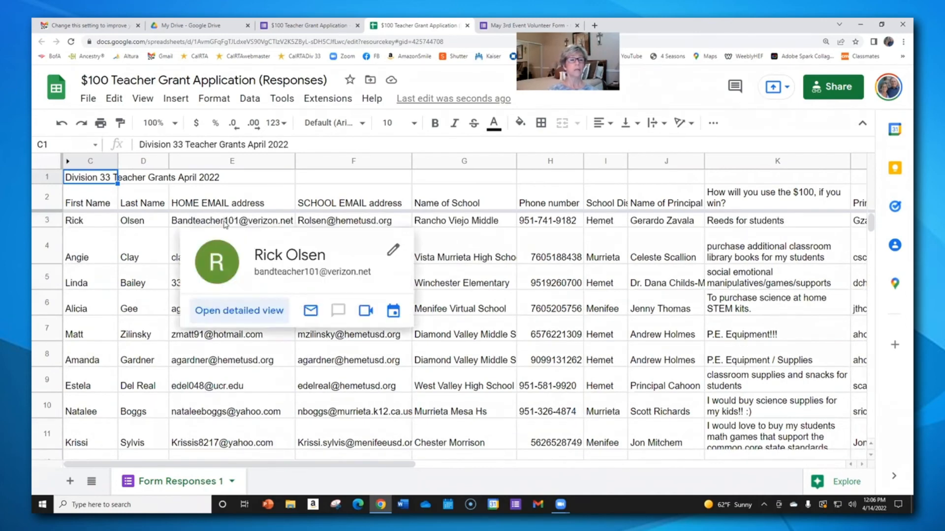
Select all applicants' home email addresses in cells E3:E65 of the response sheet and copy them.
click(225, 220)
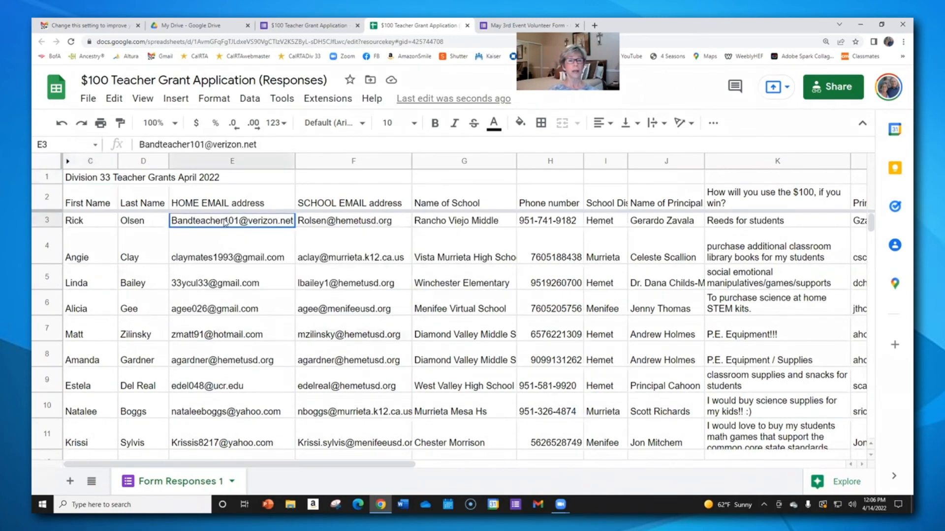
drag(224, 223, 240, 325)
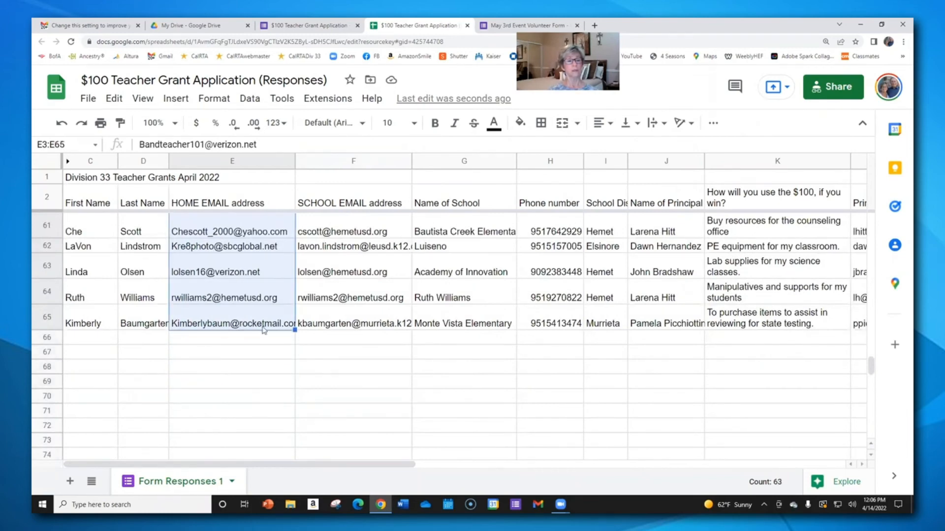
mouse_move(264, 329)
scroll(254, 291, up, 5)
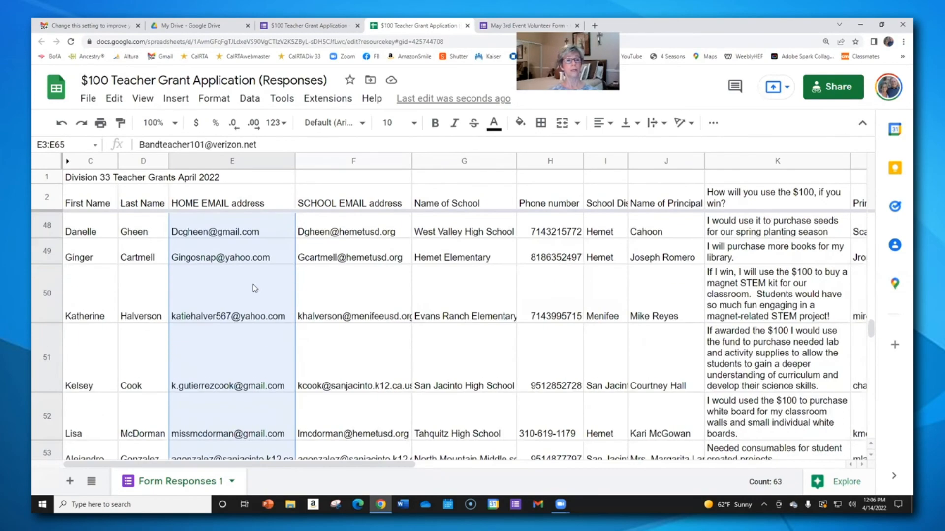
scroll(255, 288, down, 10)
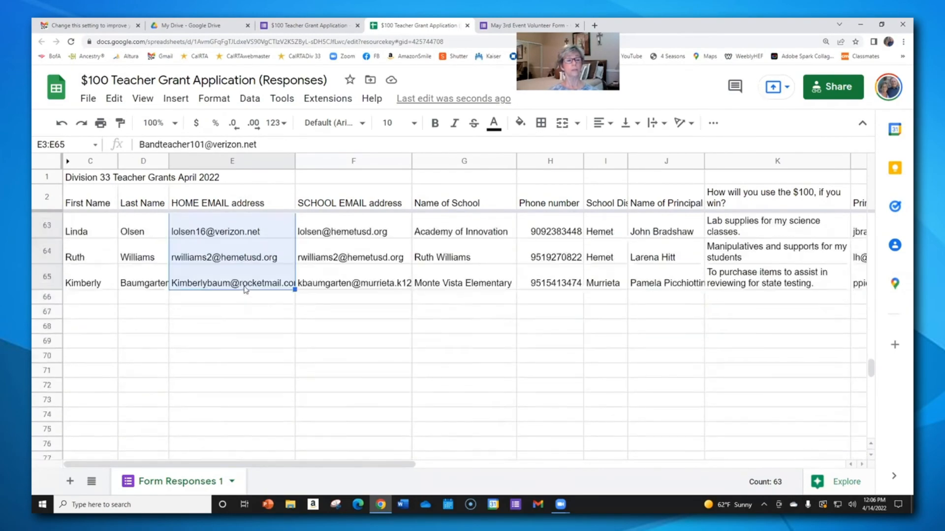
scroll(246, 289, up, 1)
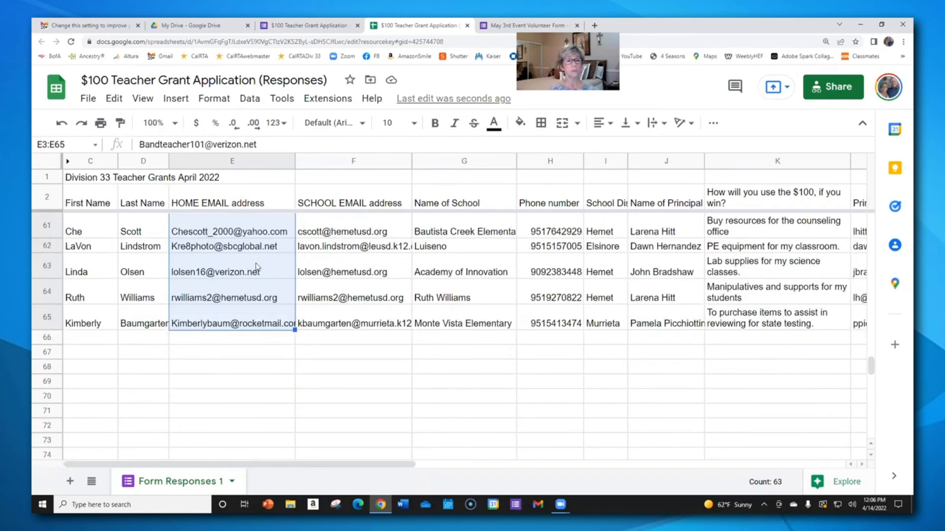
right_click(256, 268)
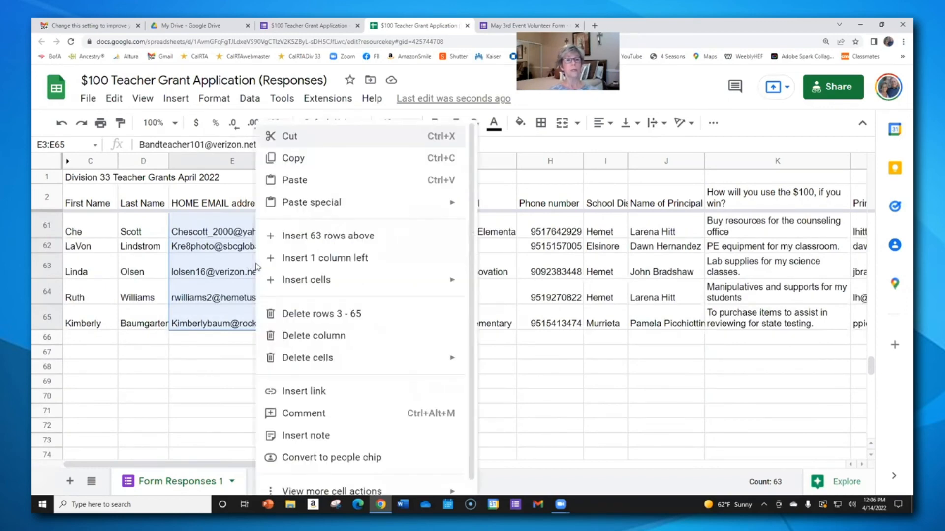
click(317, 166)
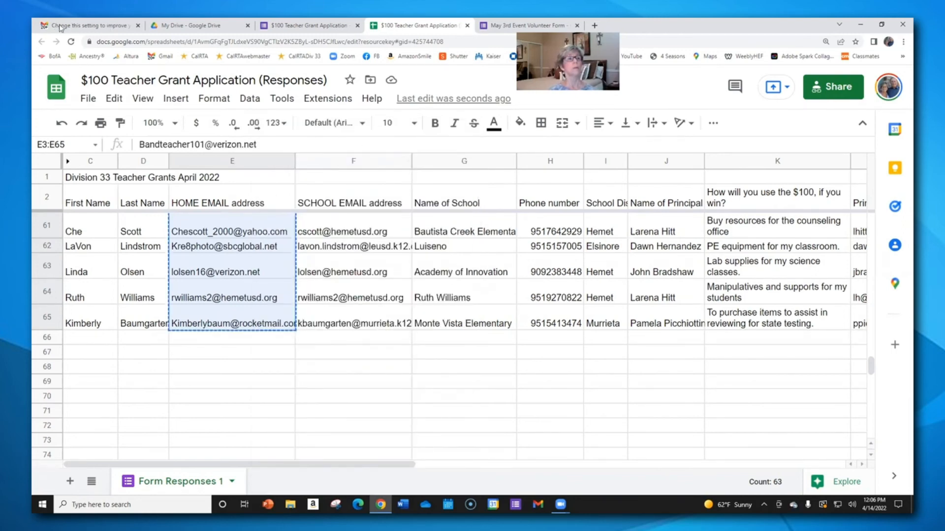
Switch to Gmail, compose a new message and paste the copied applicant addresses as Bcc recipients.
click(110, 28)
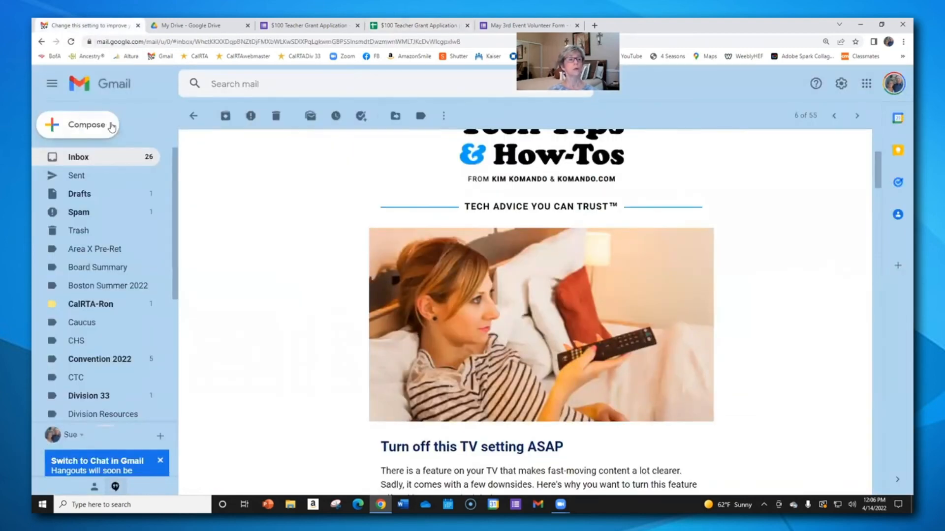
click(93, 130)
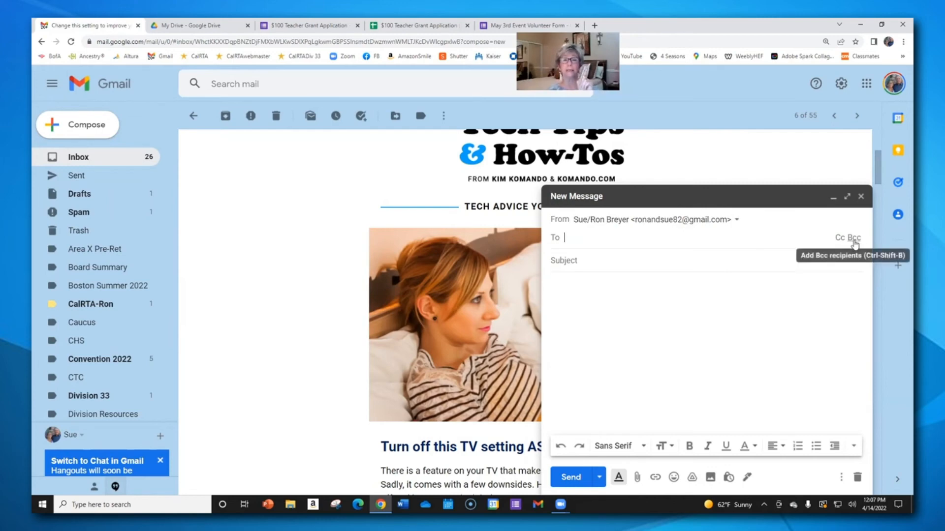
click(854, 238)
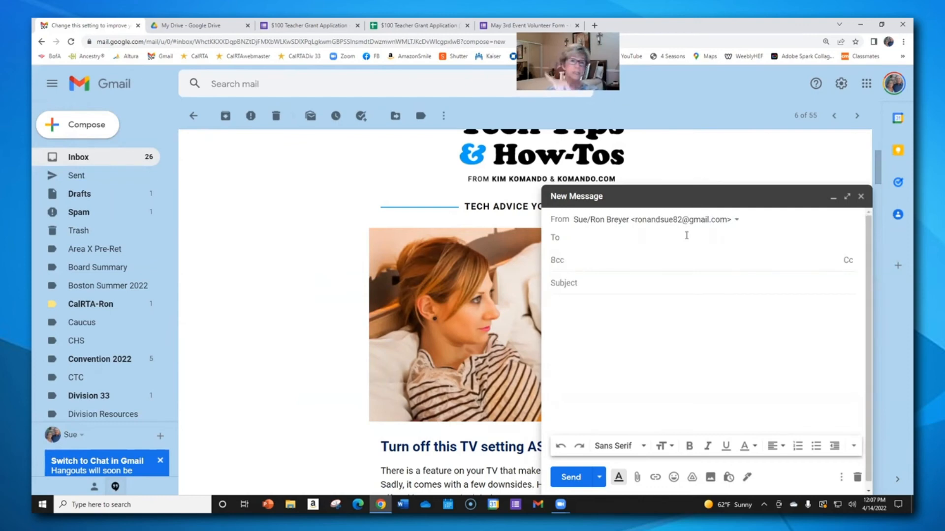
right_click(571, 265)
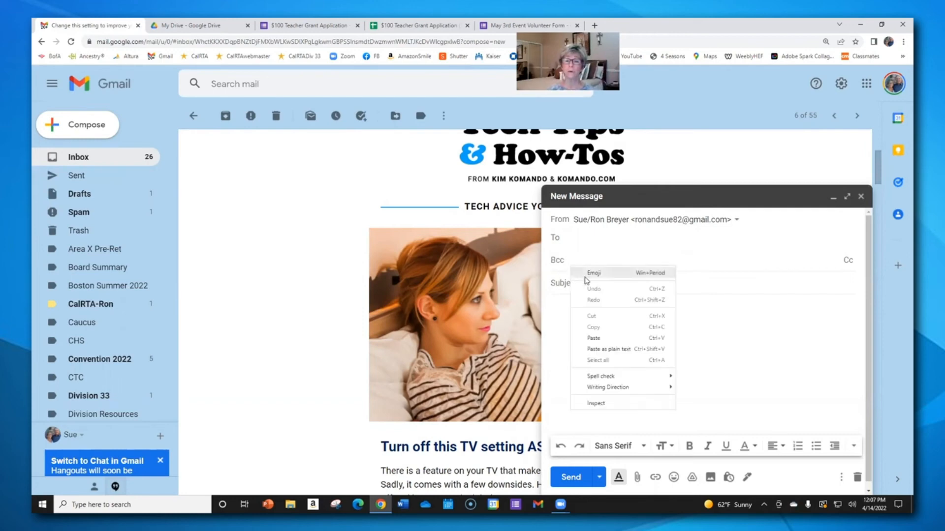
click(594, 339)
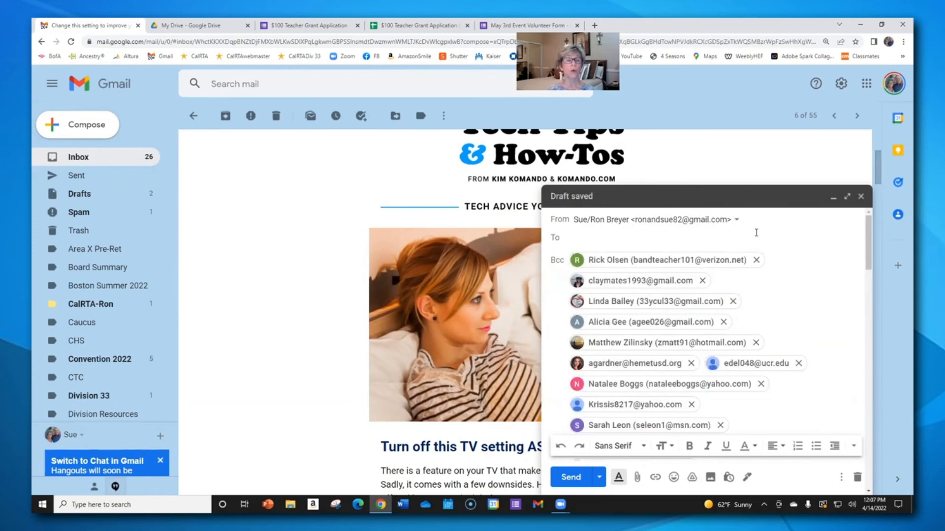
Look through the Bcc recipients to the end of the list and move on to the message body.
scroll(788, 261, down, 2)
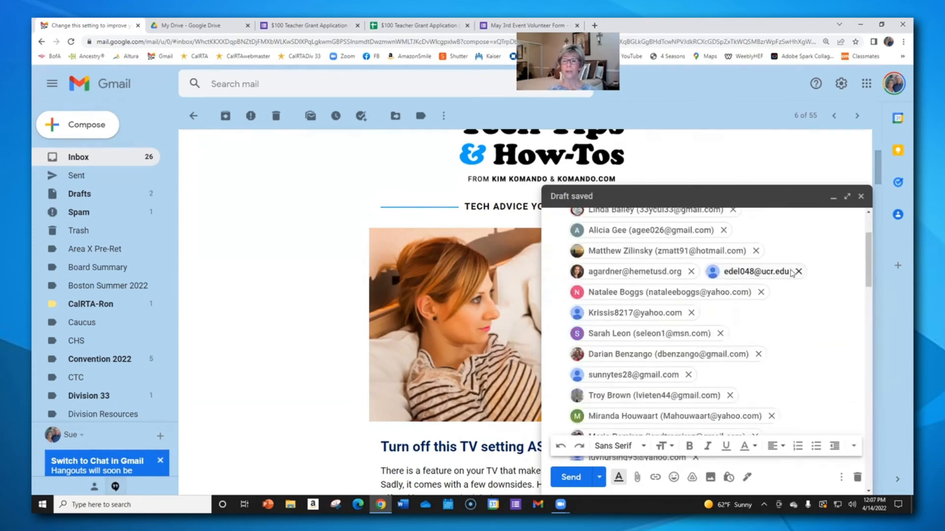
scroll(790, 267, down, 8)
scroll(793, 290, down, 10)
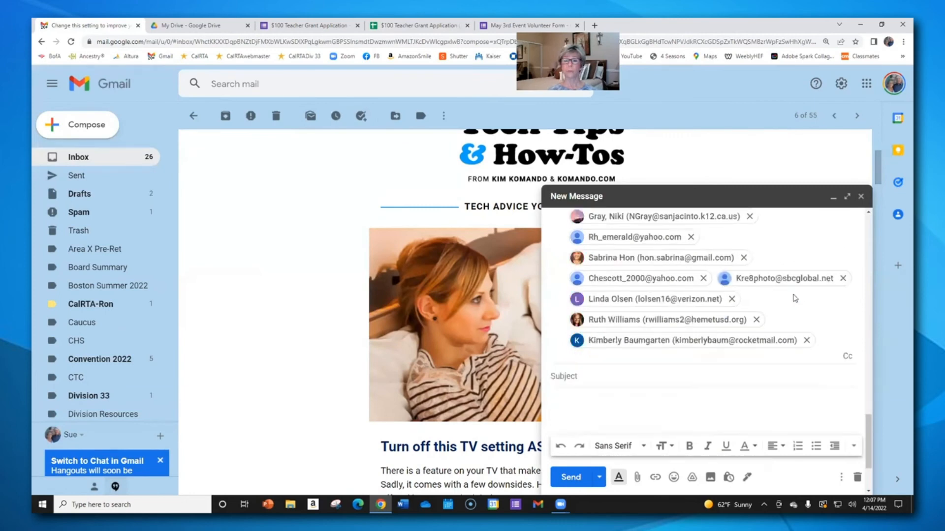
scroll(795, 298, down, 2)
click(591, 278)
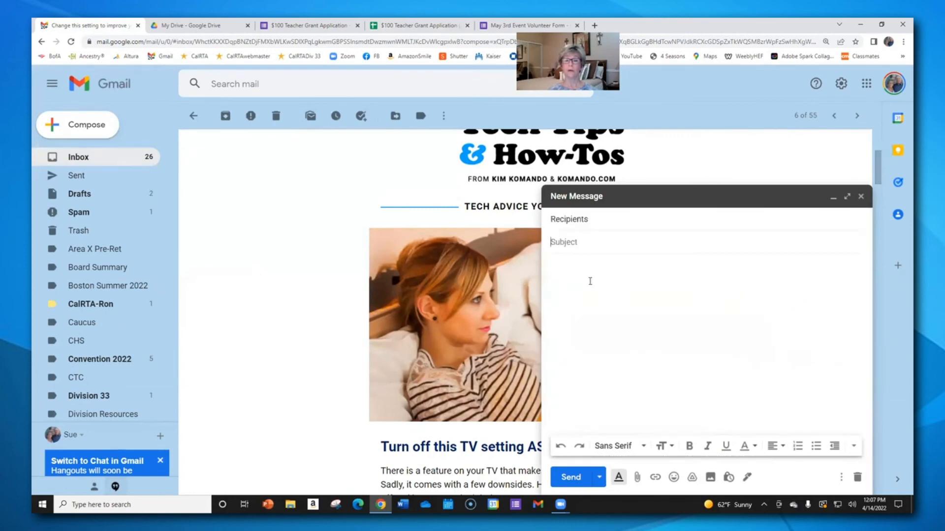
click(580, 267)
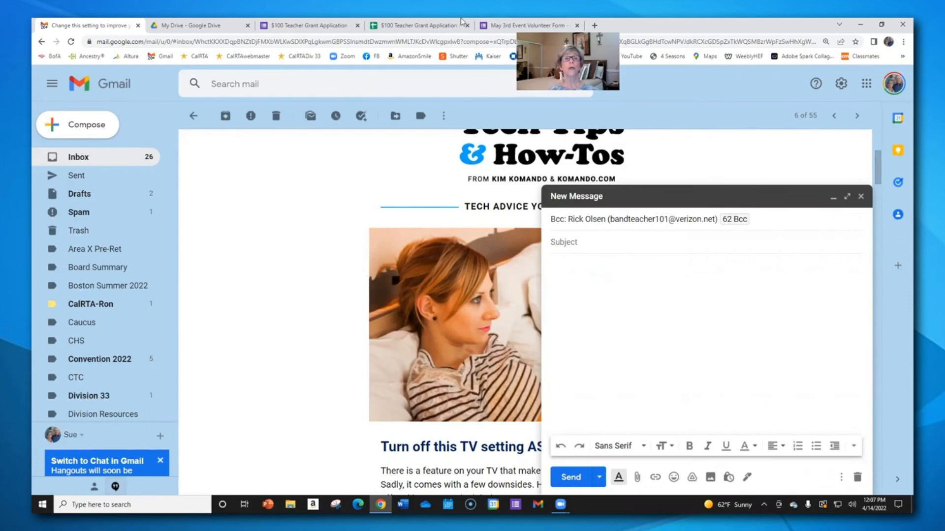
Return to the grant response spreadsheet and look back through the selected home addresses up to the first applicant.
click(416, 25)
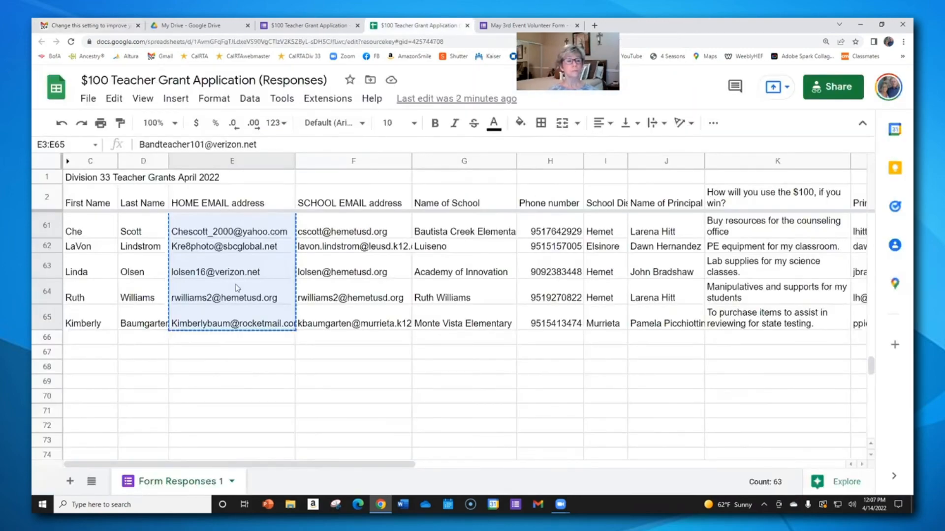
scroll(241, 287, up, 10)
scroll(248, 287, up, 5)
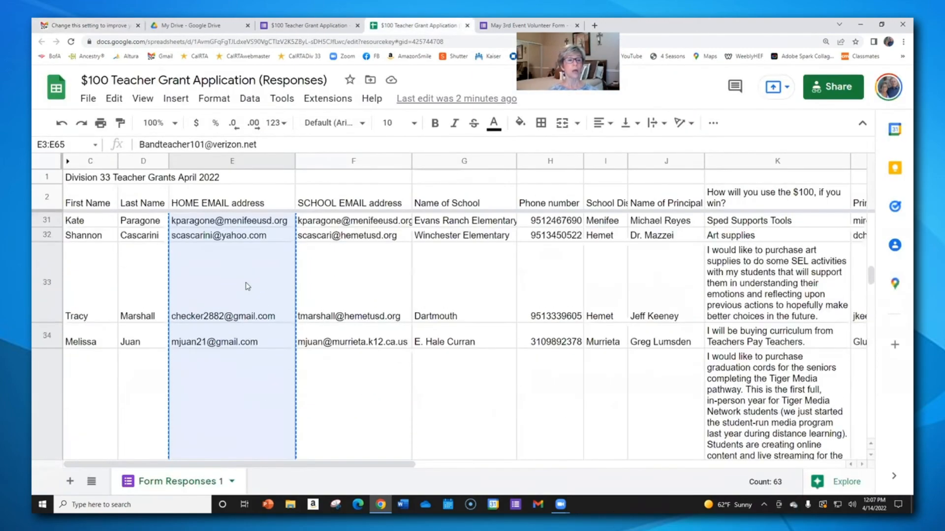
scroll(263, 293, up, 3)
scroll(262, 293, up, 5)
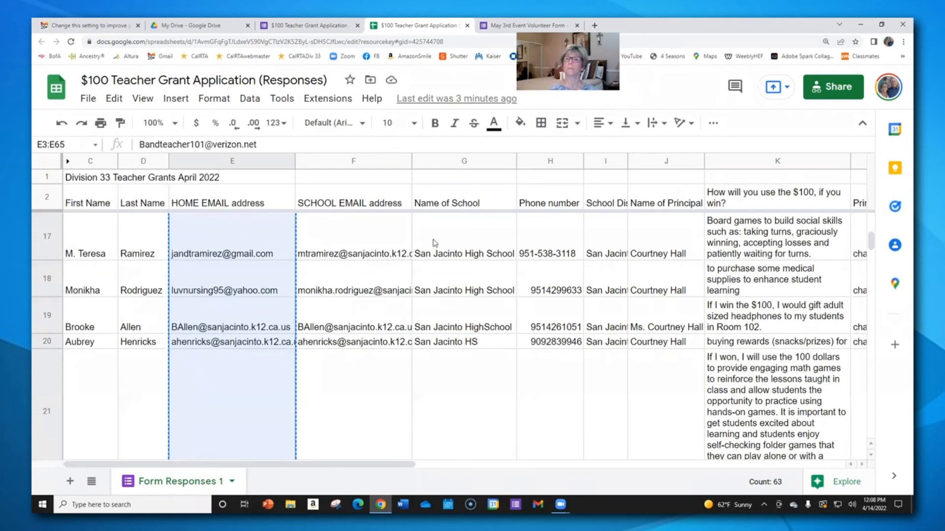
scroll(447, 226, up, 4)
scroll(446, 226, up, 2)
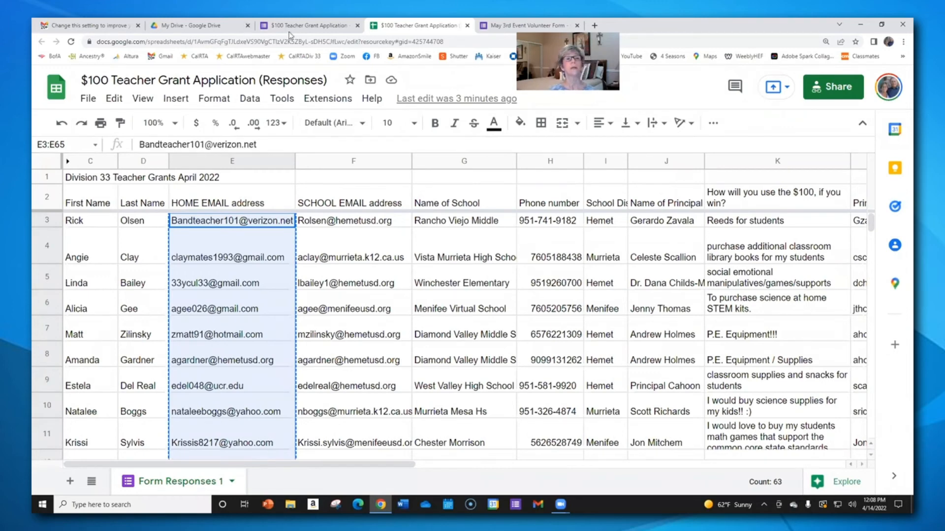
Turn on email notifications for new responses in the $100 Teacher Grant Application form and check that option.
key(ctrl+Tab)
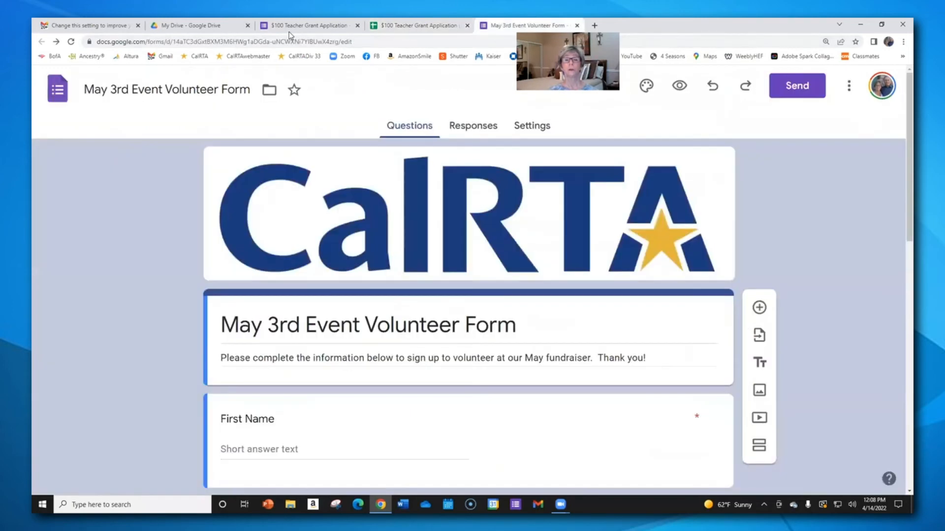
click(337, 27)
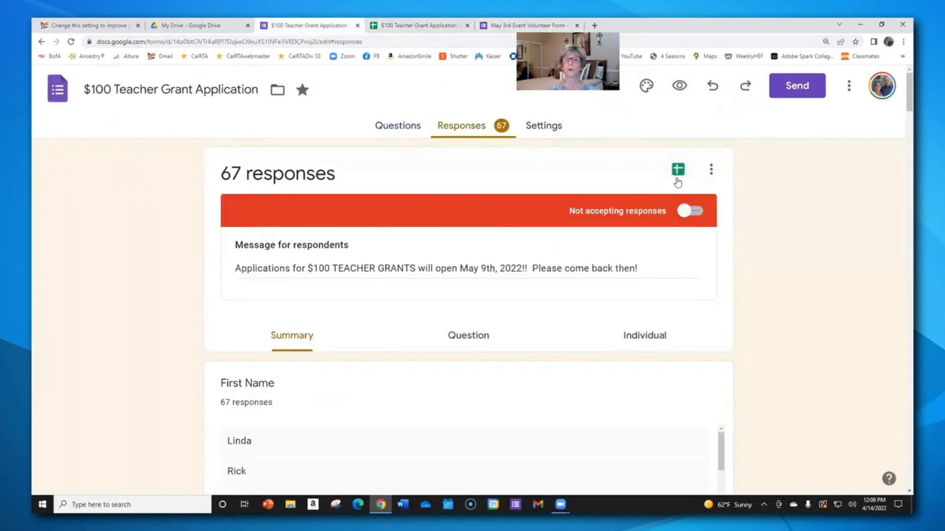
click(711, 170)
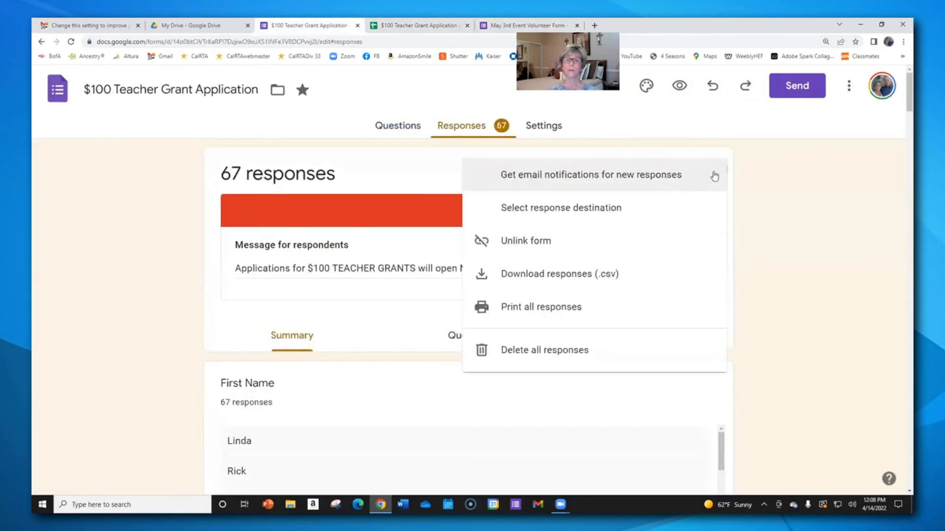
click(755, 181)
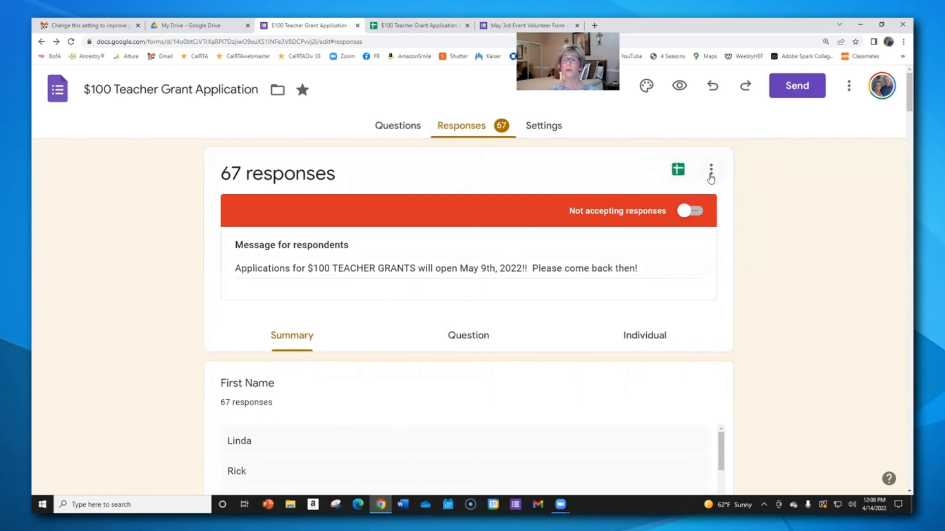
click(712, 174)
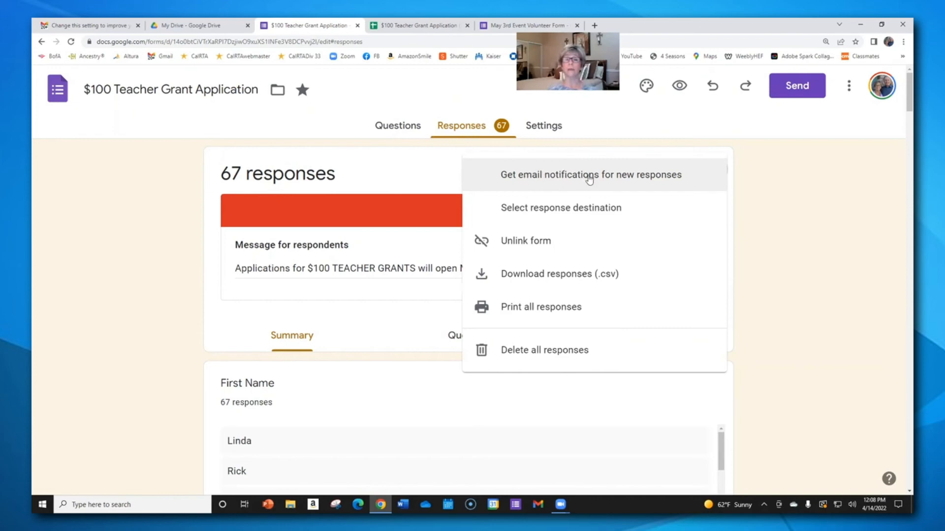
click(590, 178)
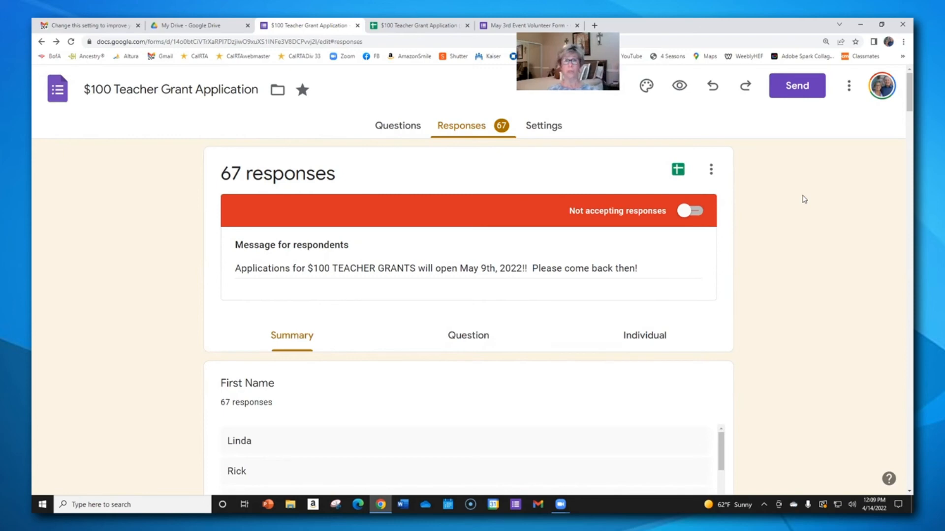
click(711, 169)
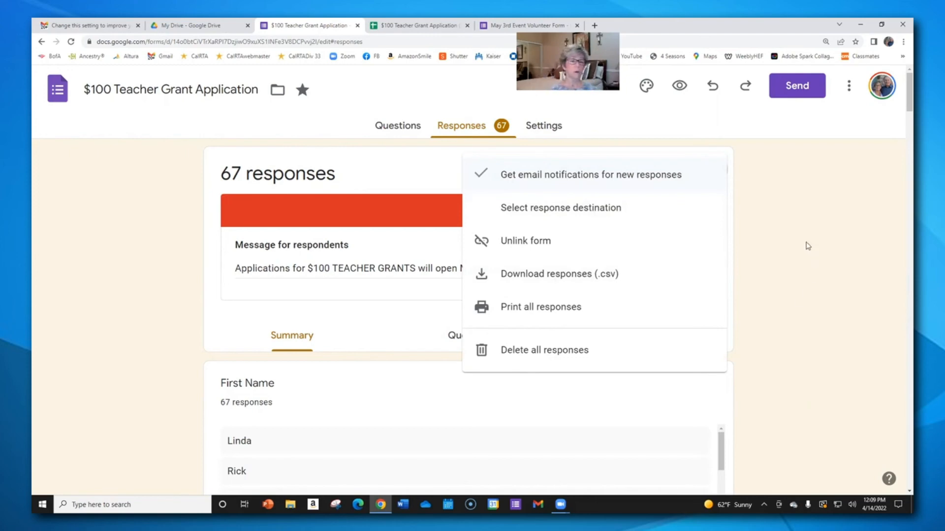
click(808, 246)
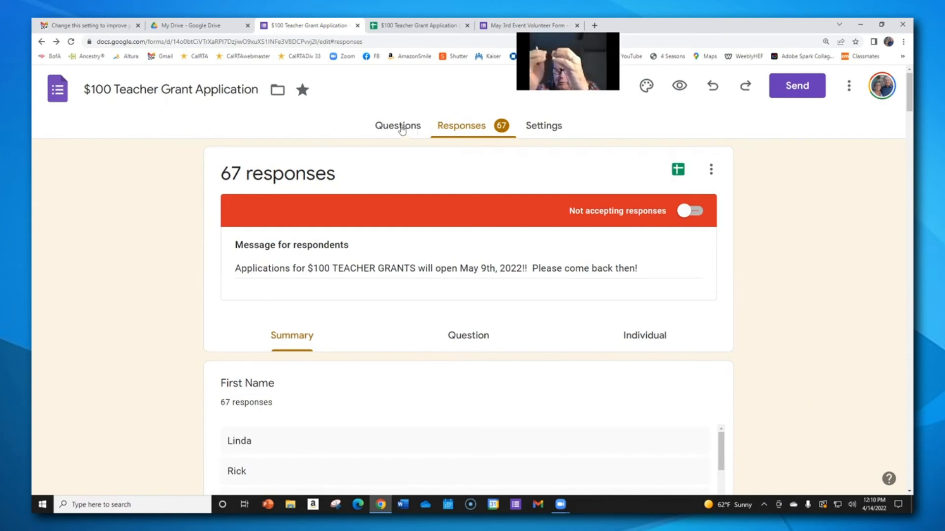
Look over the grant application form's questions and return to its header.
click(399, 127)
scroll(320, 257, down, 3)
scroll(320, 258, down, 2)
scroll(315, 249, up, 6)
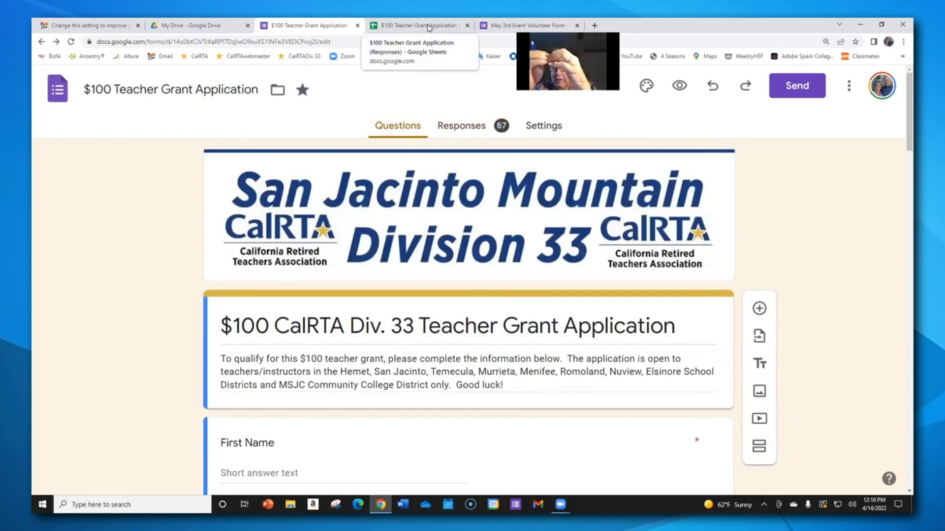
Return to the response spreadsheet and narrow the Phone number column.
click(429, 26)
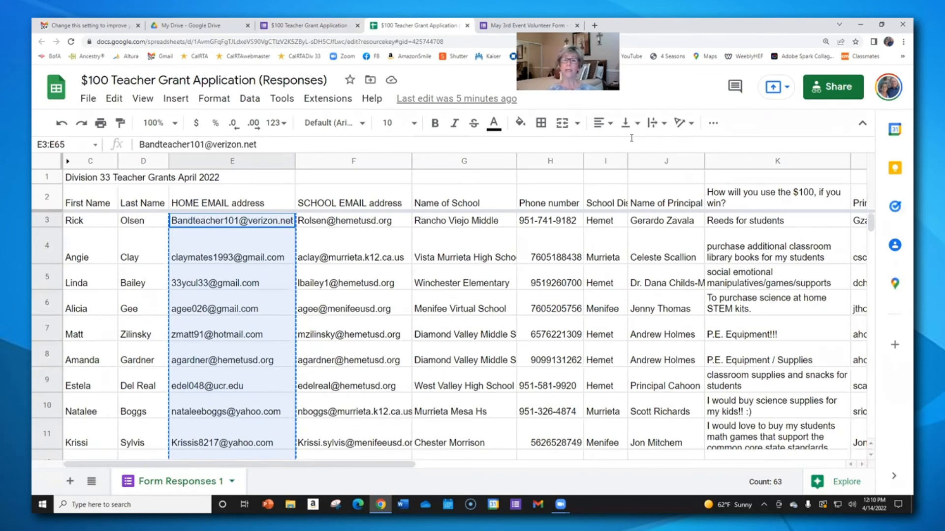
drag(583, 162, 575, 167)
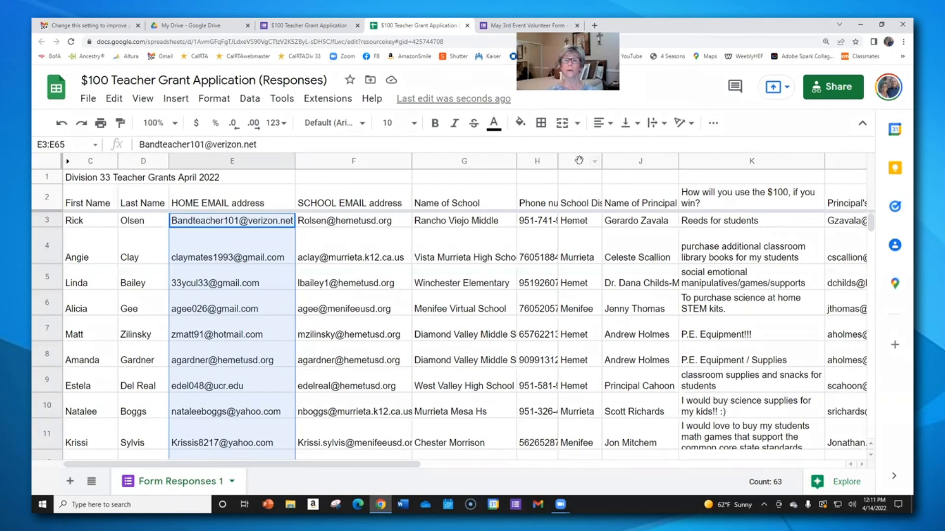
Sort the response sheet A to Z by the School District column and widen that column to fit its full heading.
click(579, 162)
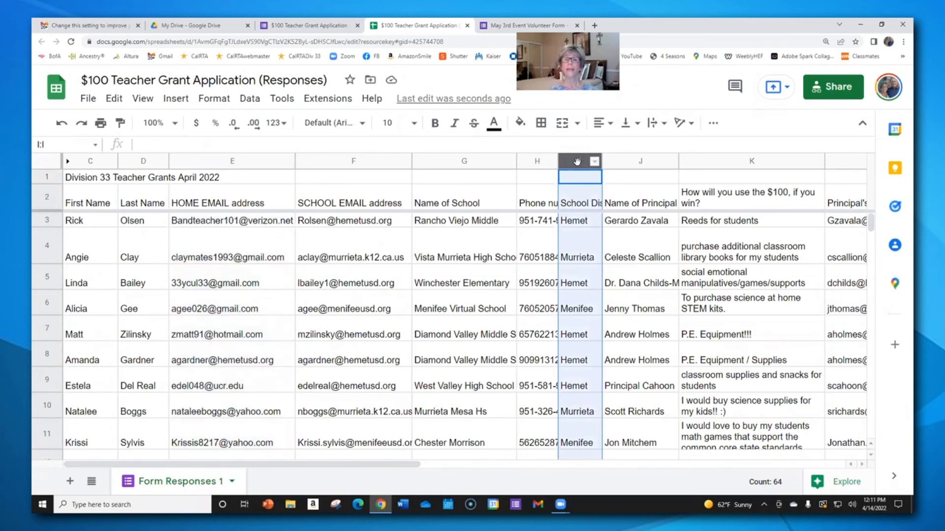
right_click(577, 161)
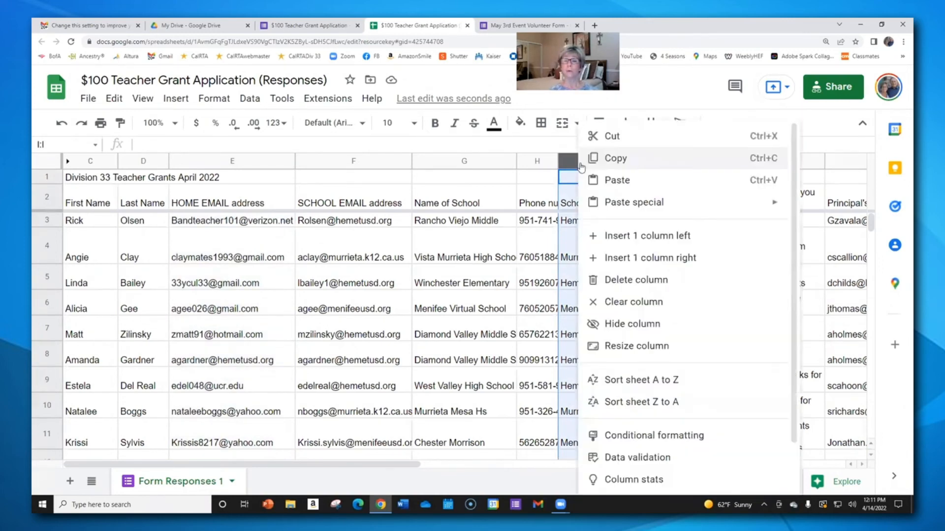
click(629, 384)
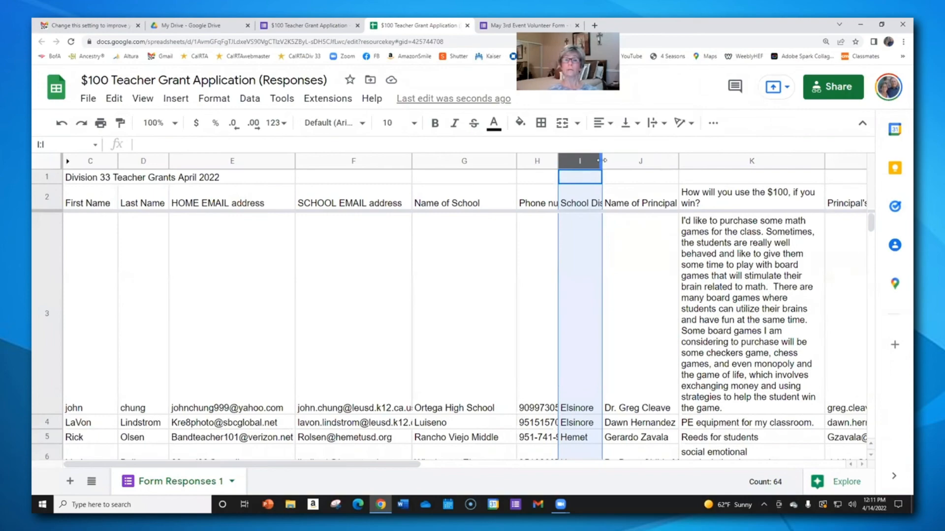
drag(602, 161, 655, 160)
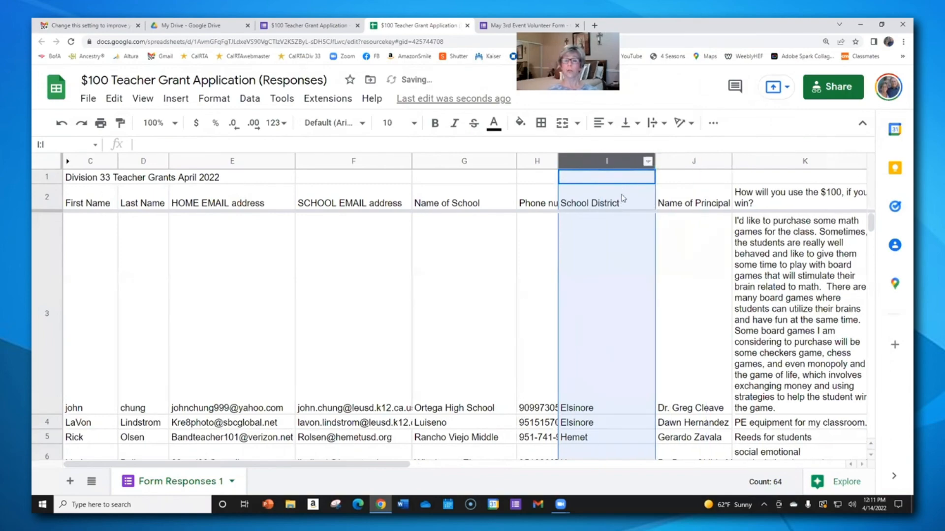
Look through the response rows grouped by school district.
scroll(619, 246, down, 3)
scroll(618, 272, down, 1)
scroll(618, 266, up, 5)
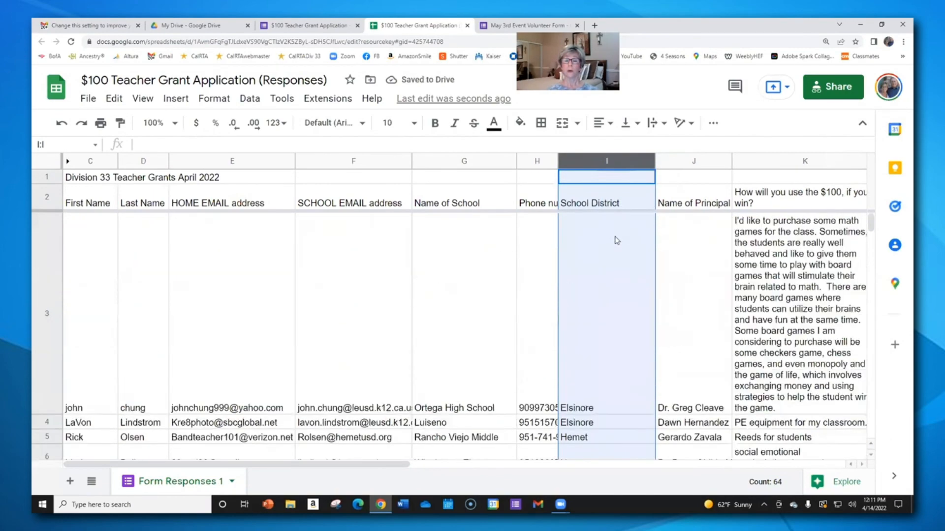
scroll(615, 255, down, 5)
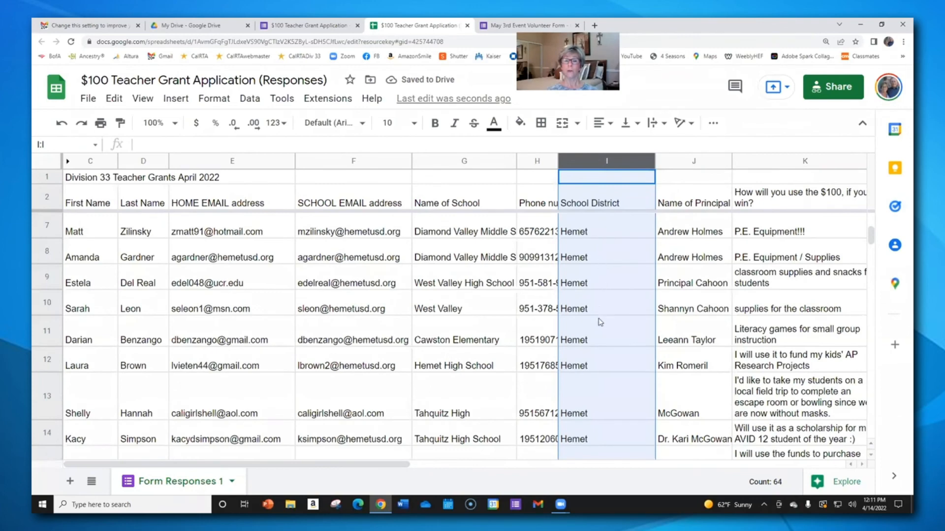
scroll(597, 413, down, 5)
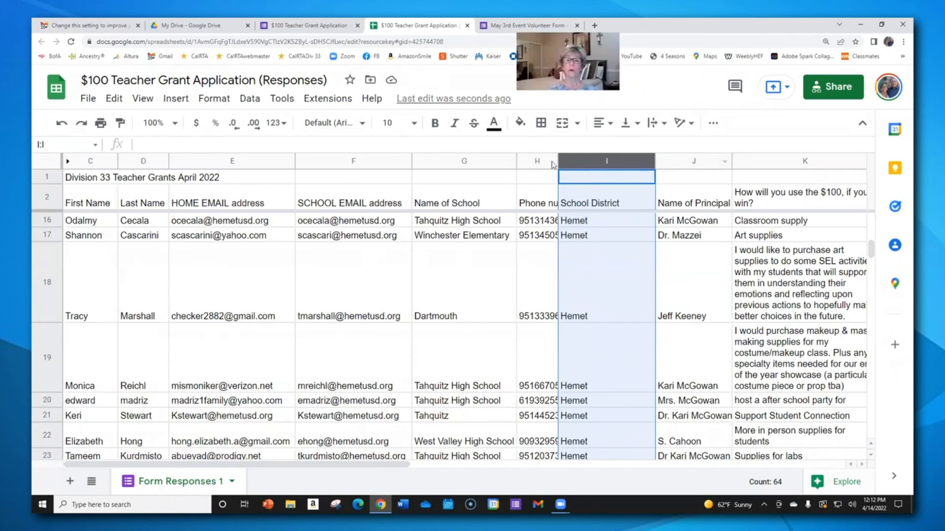
Widen the Phone number column to show full numbers, sort the sheet A to Z by it and check the row order.
drag(555, 159, 608, 159)
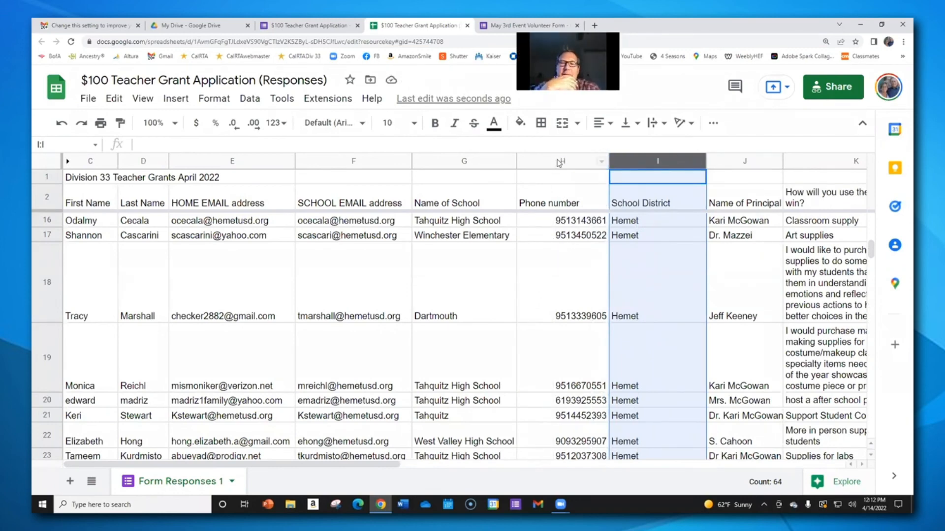
click(558, 160)
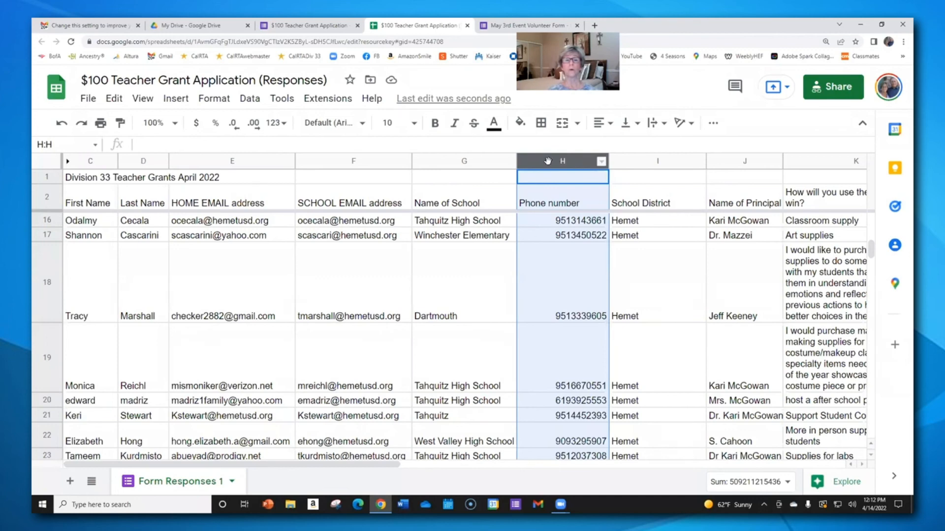
click(250, 98)
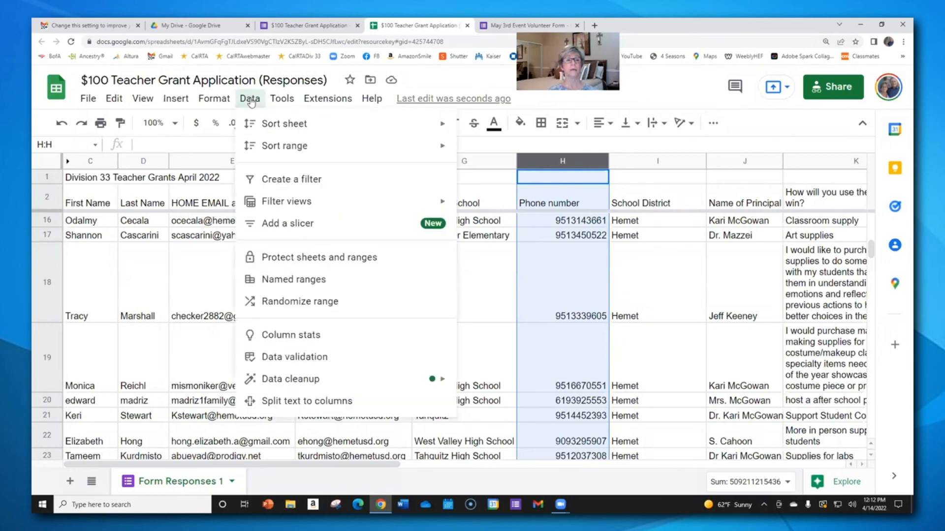
mouse_move(254, 126)
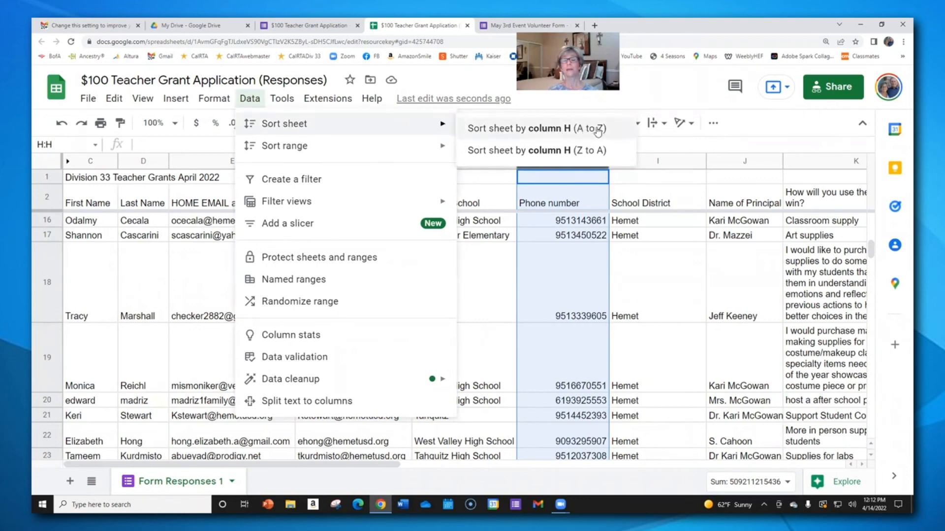
click(551, 131)
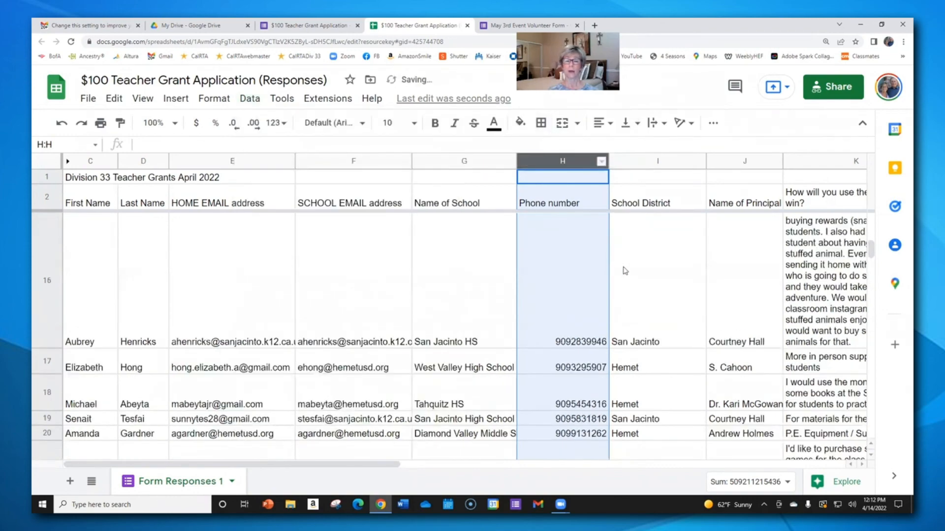
scroll(604, 266, down, 1)
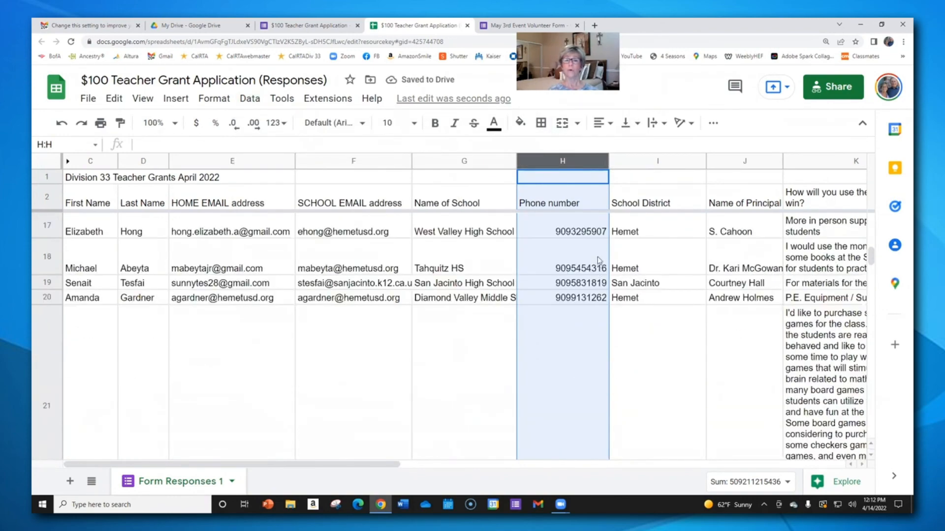
scroll(599, 261, up, 5)
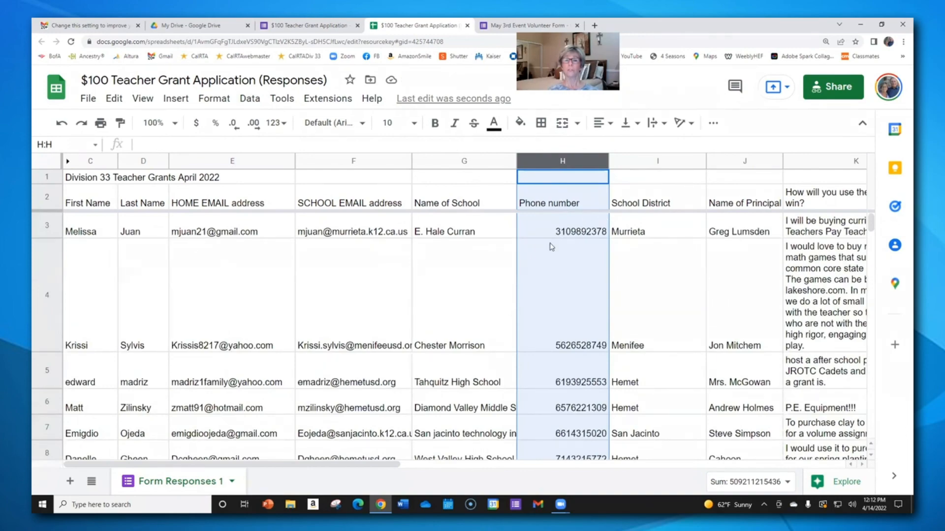
scroll(551, 247, down, 5)
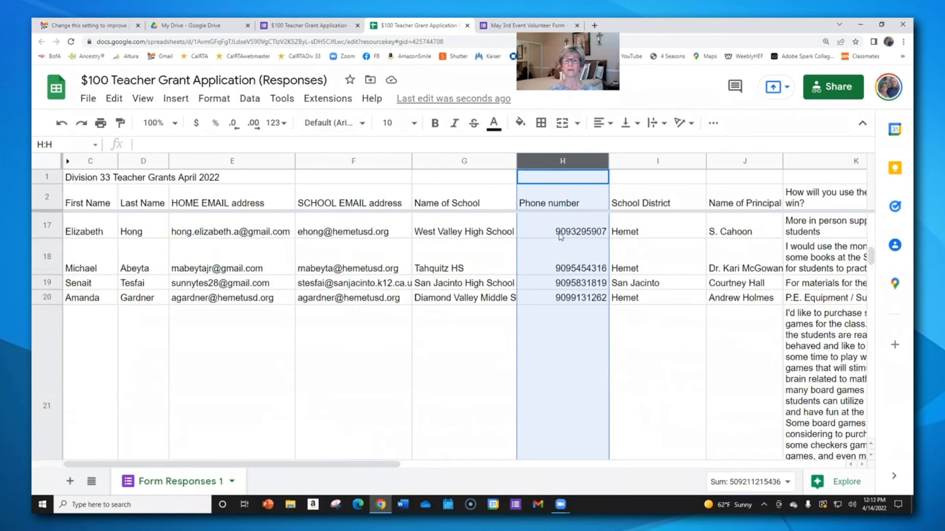
scroll(559, 237, up, 5)
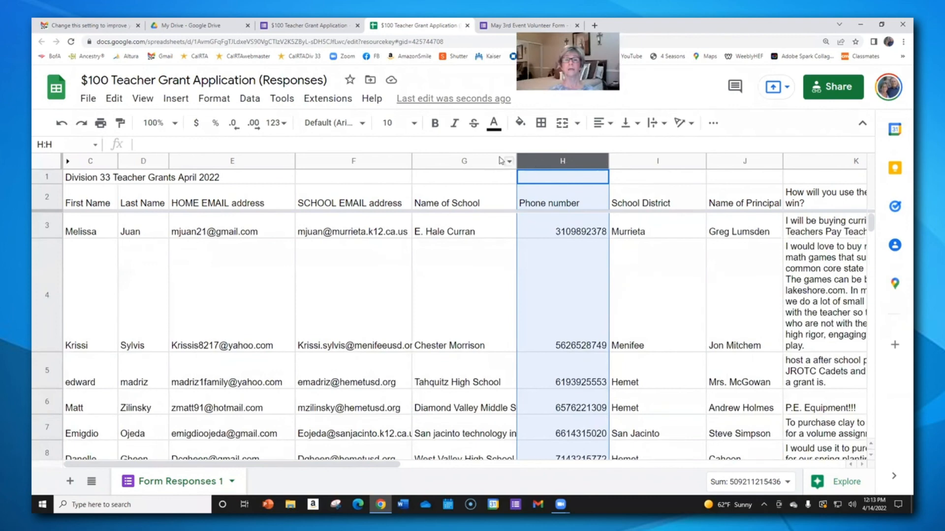
Sort the response sheet Z to A by the Phone number column and look over the reordered rows.
click(561, 159)
click(251, 100)
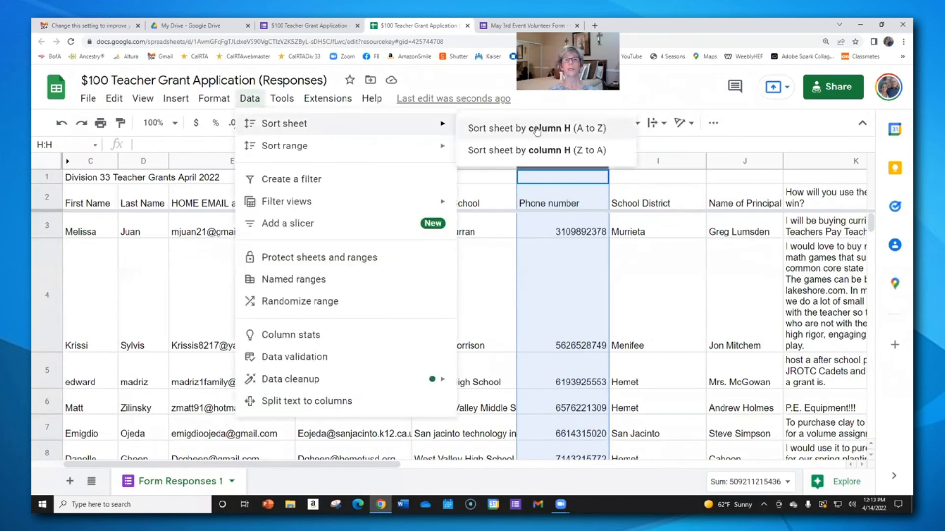
click(595, 153)
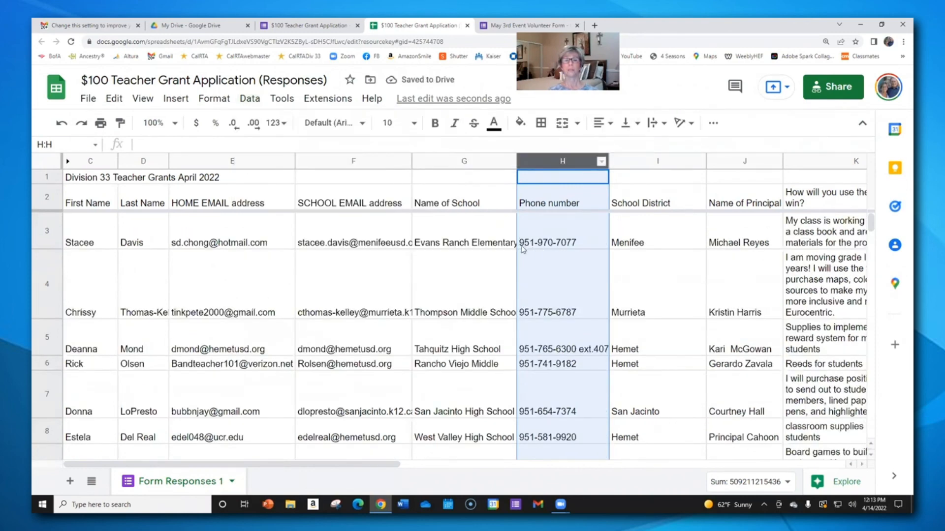
scroll(524, 251, down, 5)
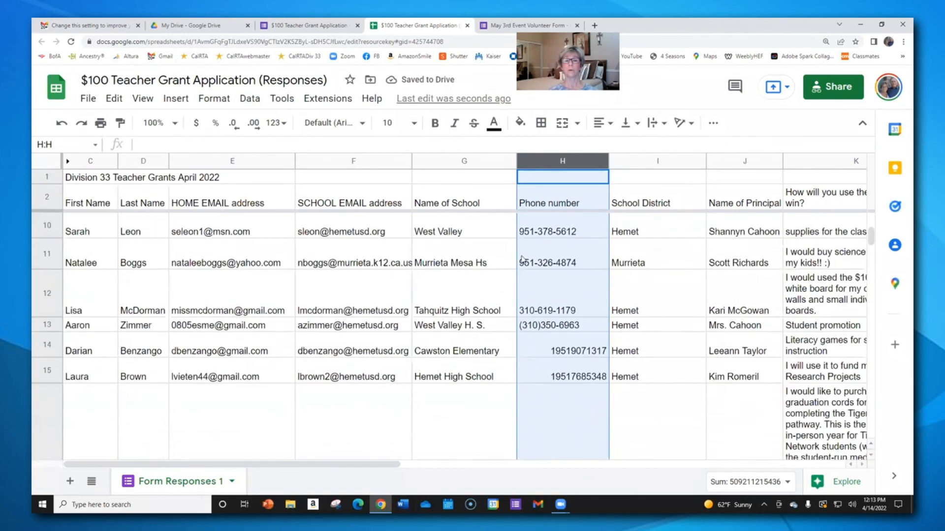
scroll(530, 250, up, 3)
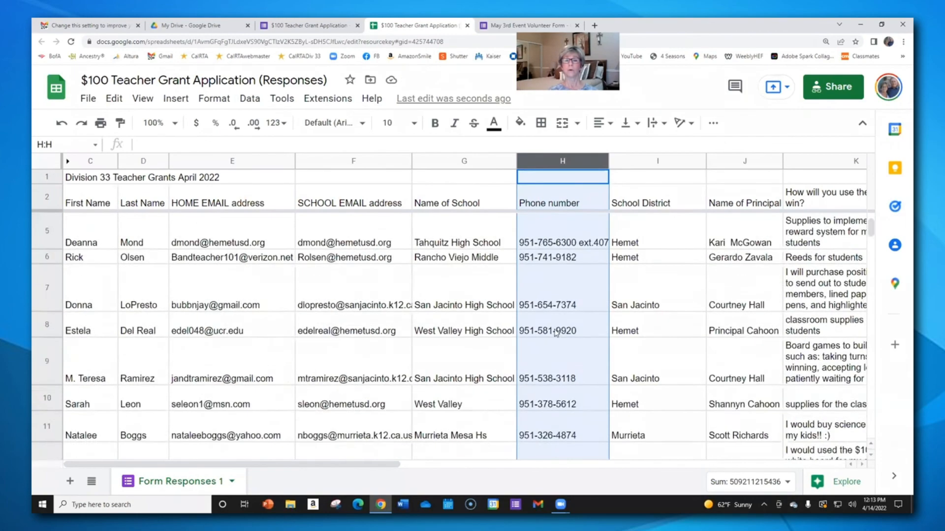
scroll(556, 339, up, 4)
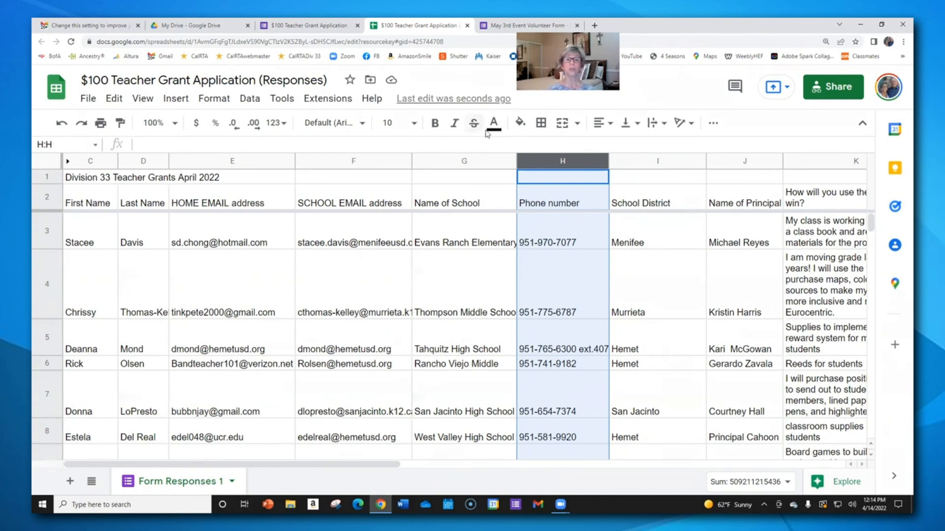
Hide the SCHOOL EMAIL address, Name of School and Phone number columns one at a time.
click(501, 141)
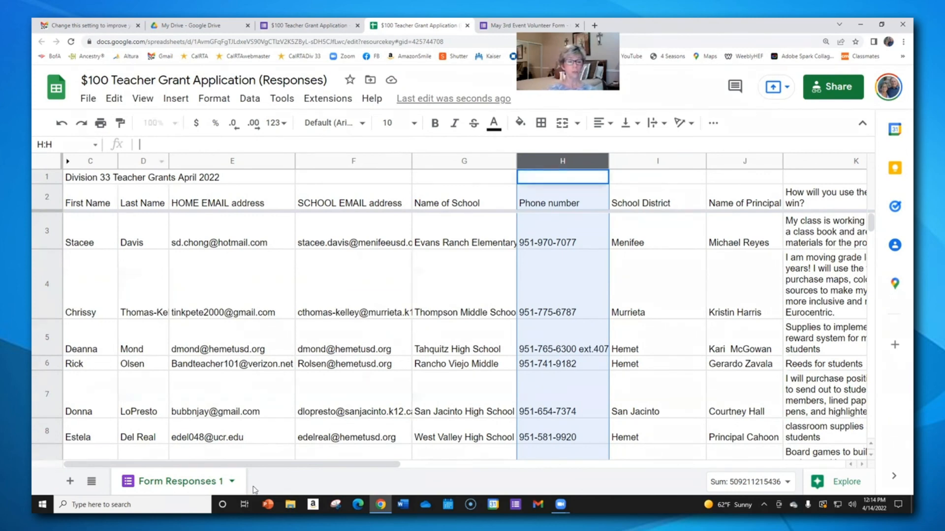
drag(294, 470, 199, 465)
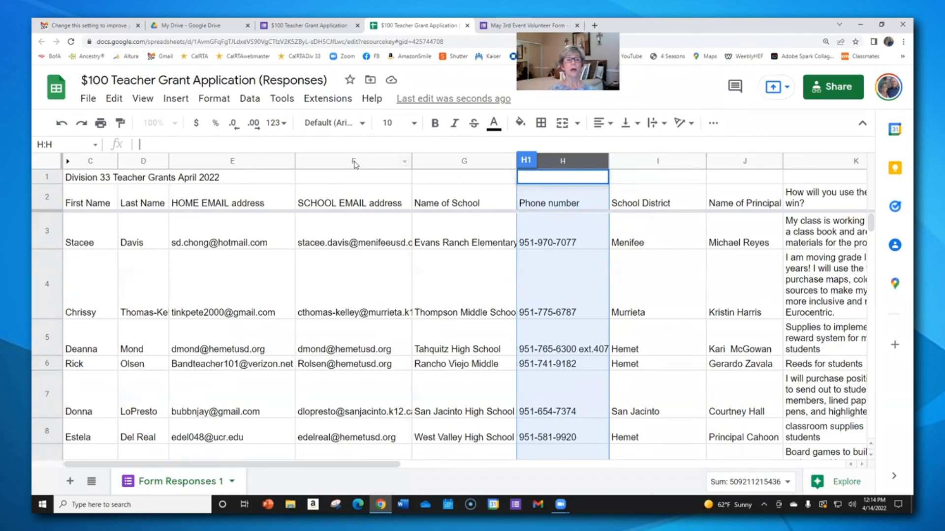
click(405, 163)
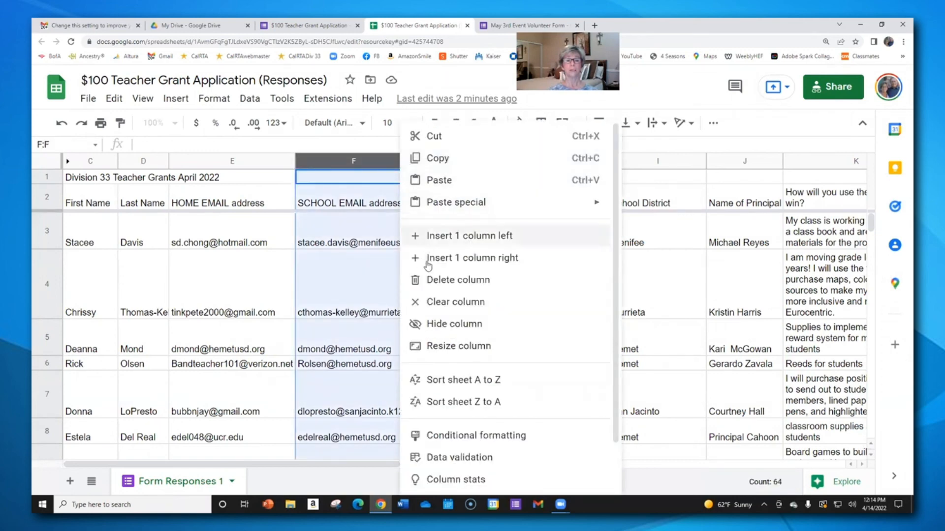
click(441, 325)
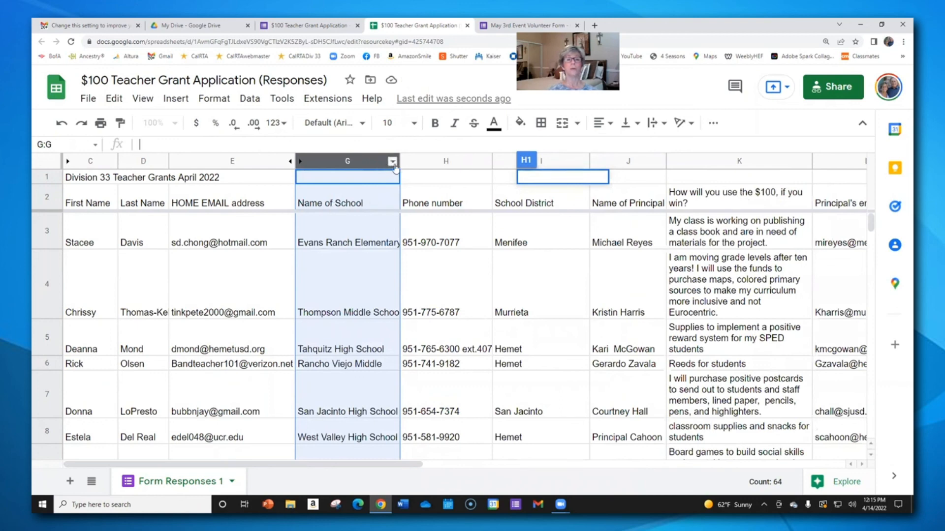
click(393, 163)
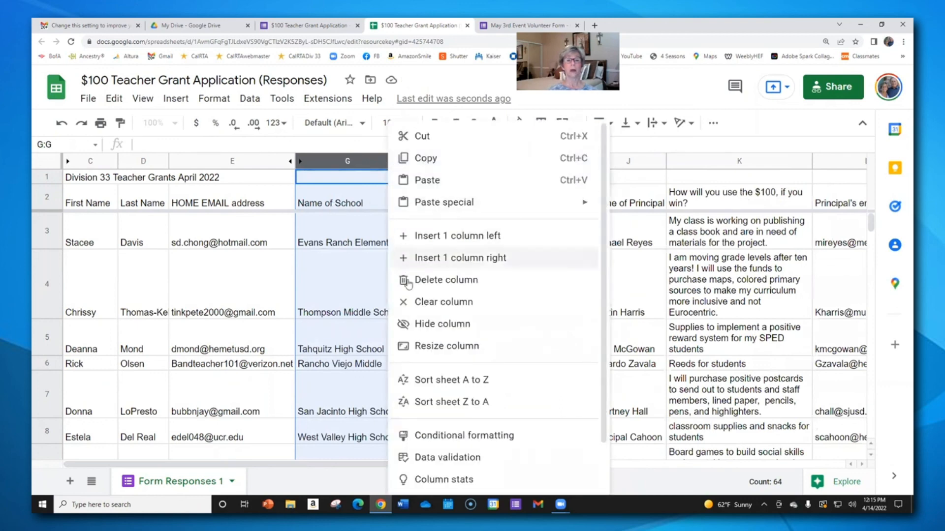
click(417, 327)
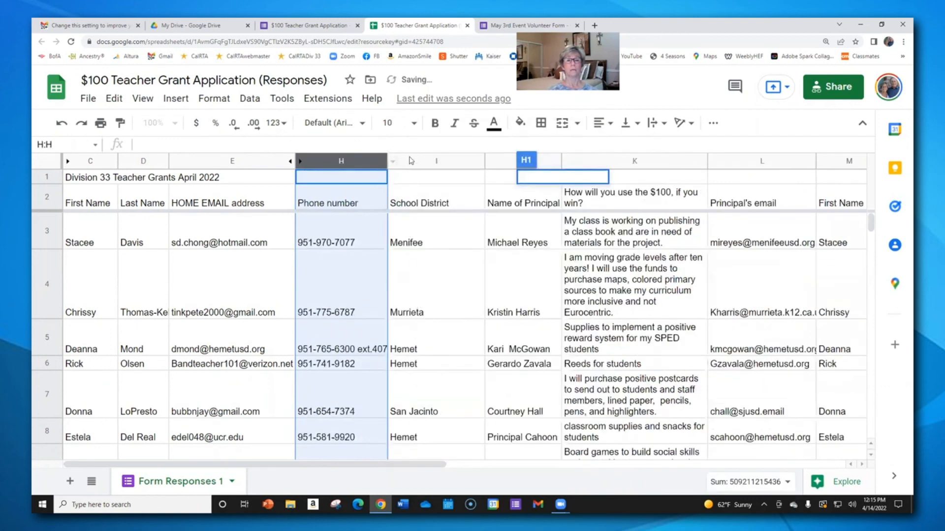
click(379, 161)
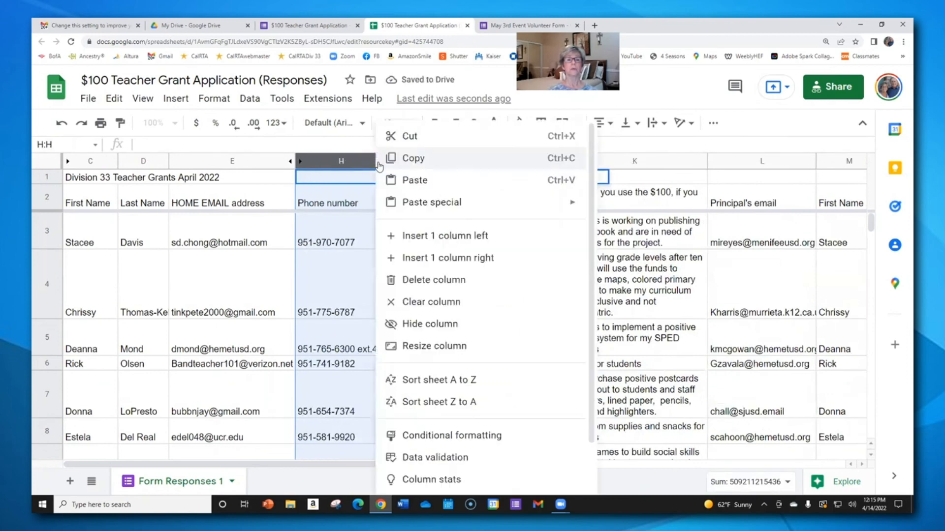
click(411, 326)
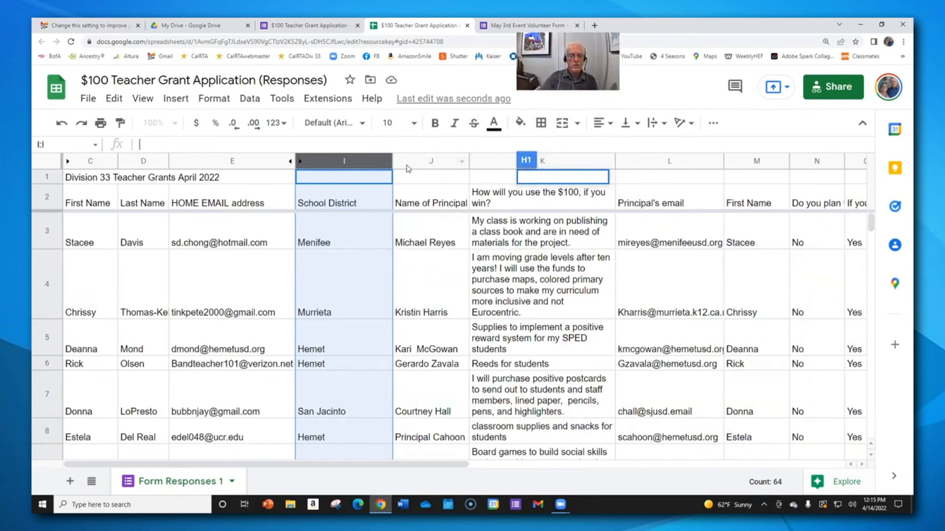
Hide the School District, Name of Principal and $100-use columns together, and unhide all the hidden columns F to K.
click(403, 161)
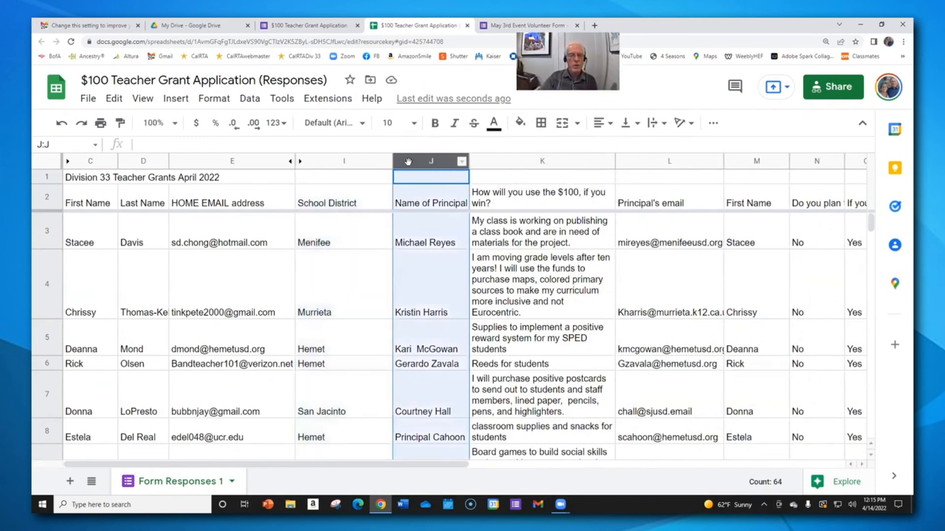
ctrl+click(373, 161)
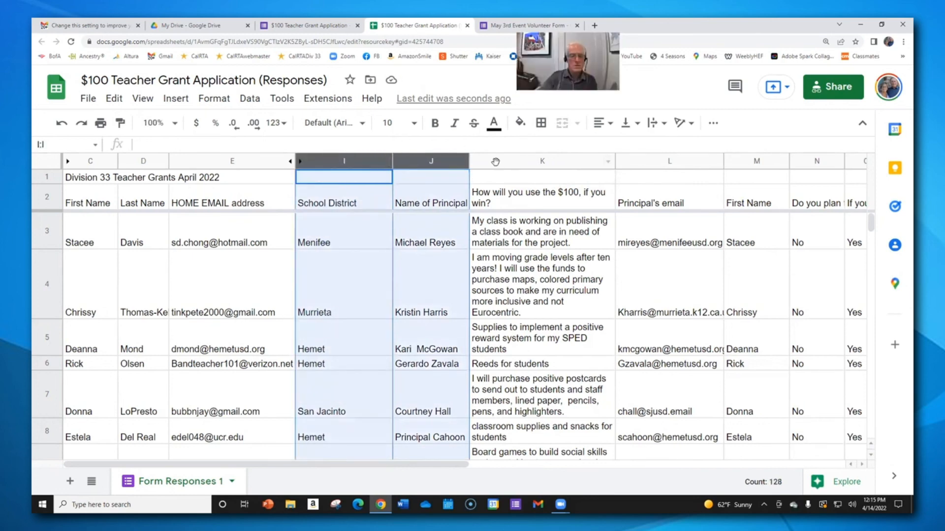
ctrl+click(544, 159)
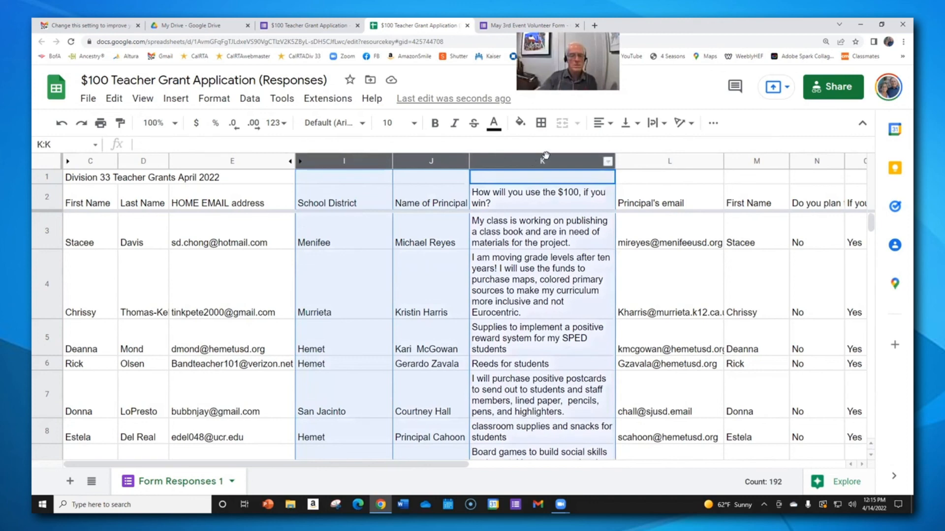
click(608, 162)
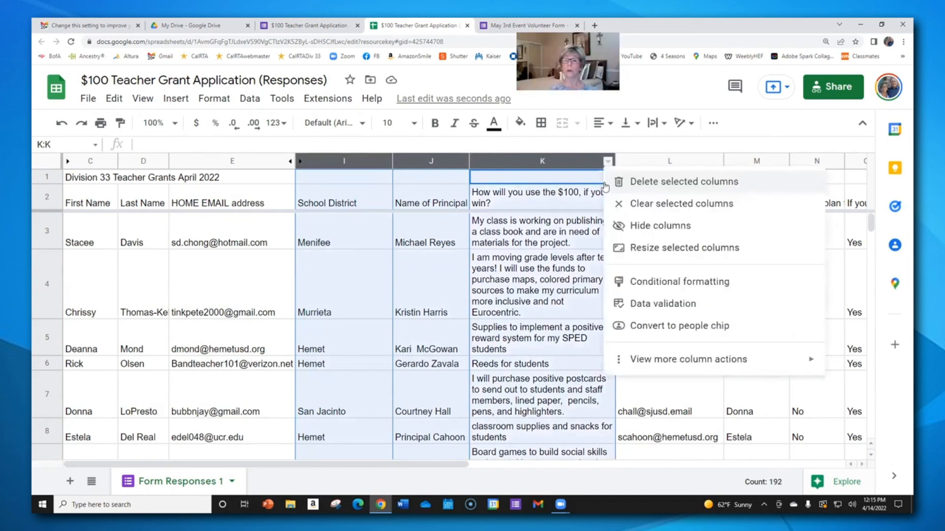
click(657, 227)
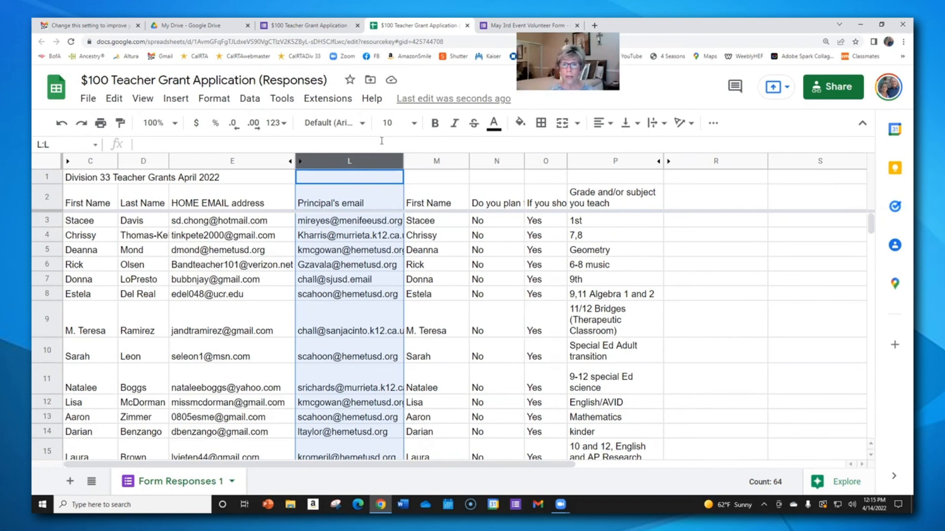
click(291, 163)
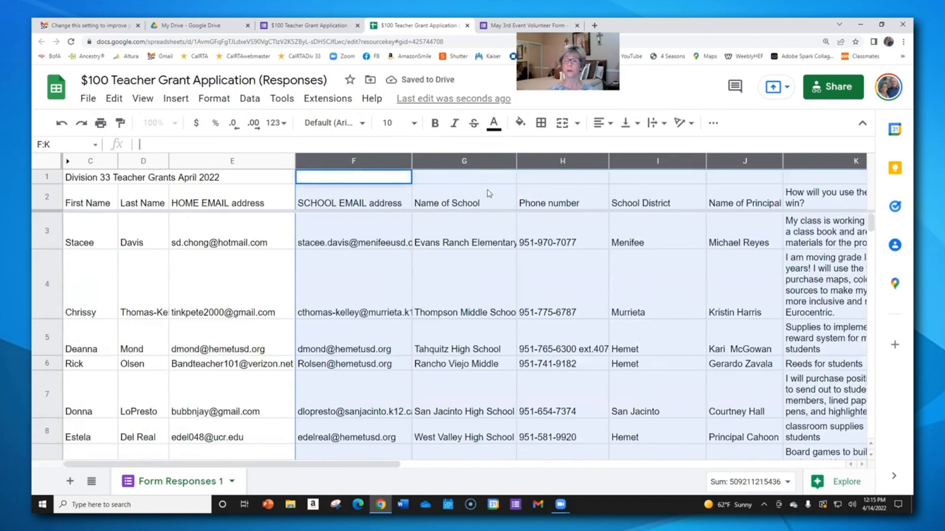
Slightly narrow the HOME EMAIL address column, widen columns F to K to one equal width and slightly reduce heading row 2's height.
drag(399, 469, 433, 470)
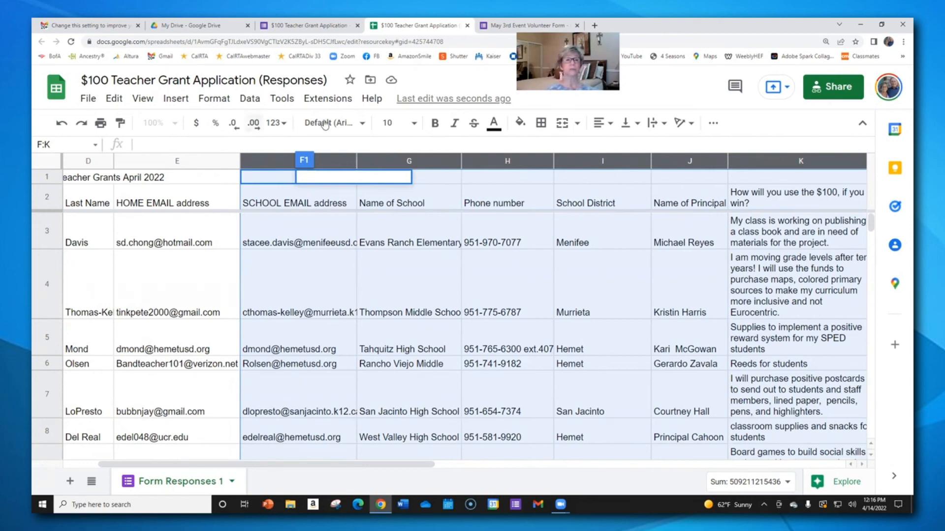
mouse_move(238, 159)
mouse_down()
mouse_move(332, 159)
mouse_move(235, 159)
mouse_up()
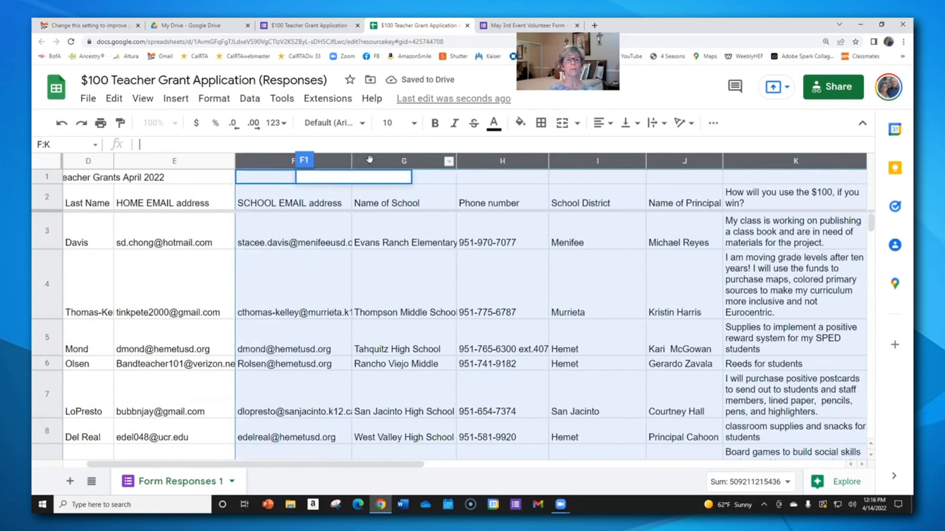
drag(456, 161, 494, 161)
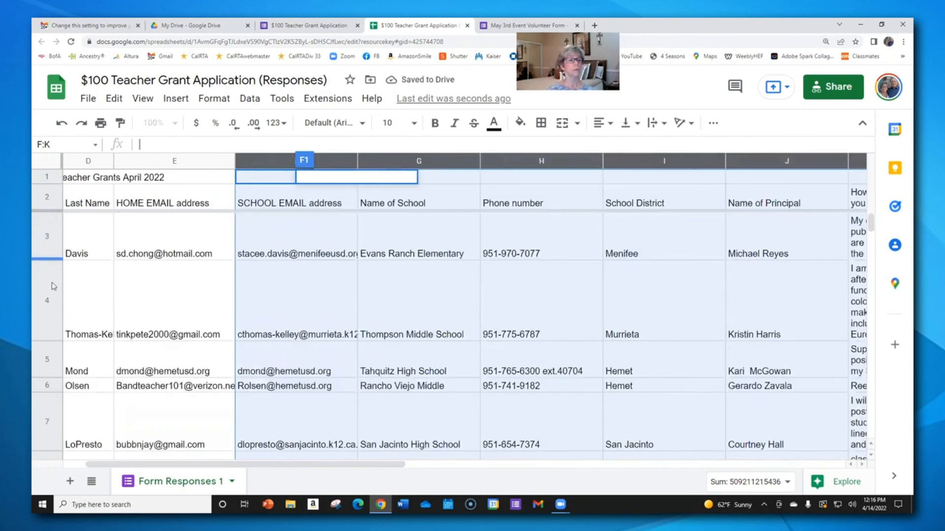
mouse_move(49, 210)
mouse_down()
mouse_move(49, 193)
mouse_move(54, 210)
mouse_up()
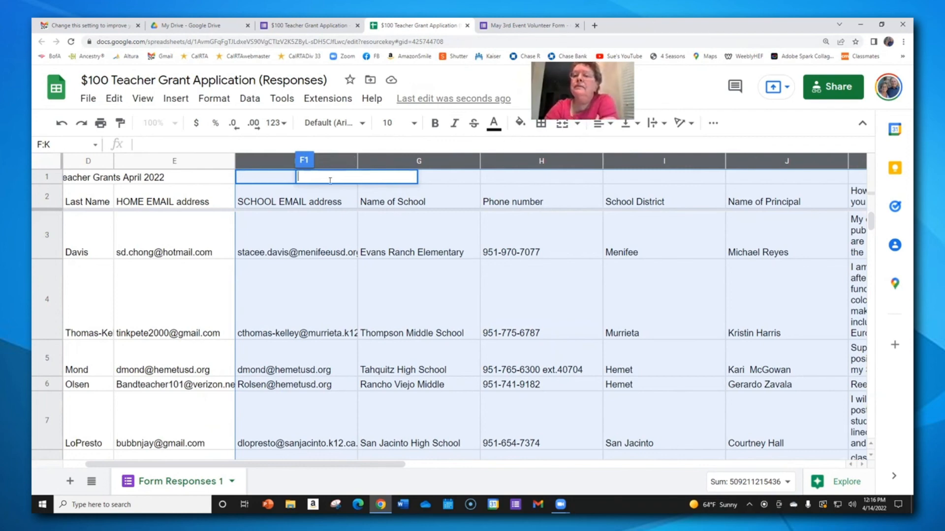
click(278, 179)
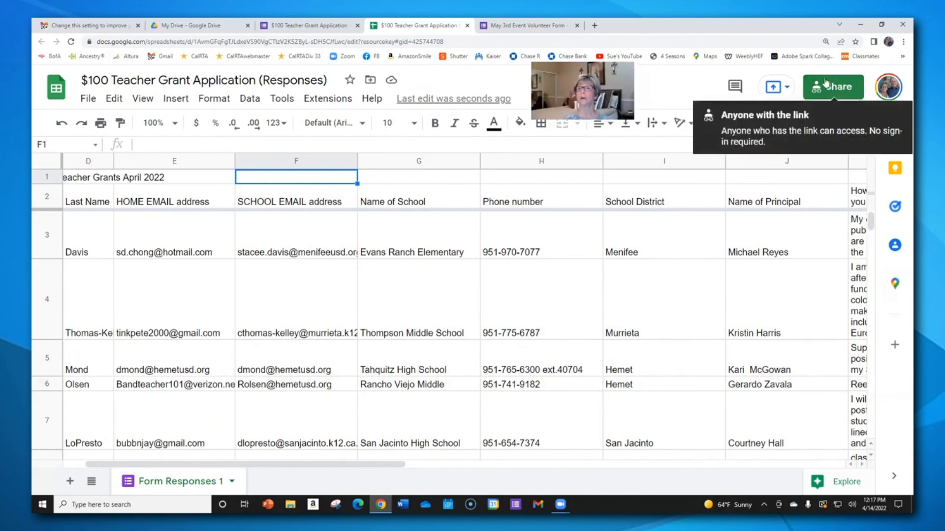
Check who the response spreadsheet is shared with and their roles, and close the sharing settings.
click(837, 87)
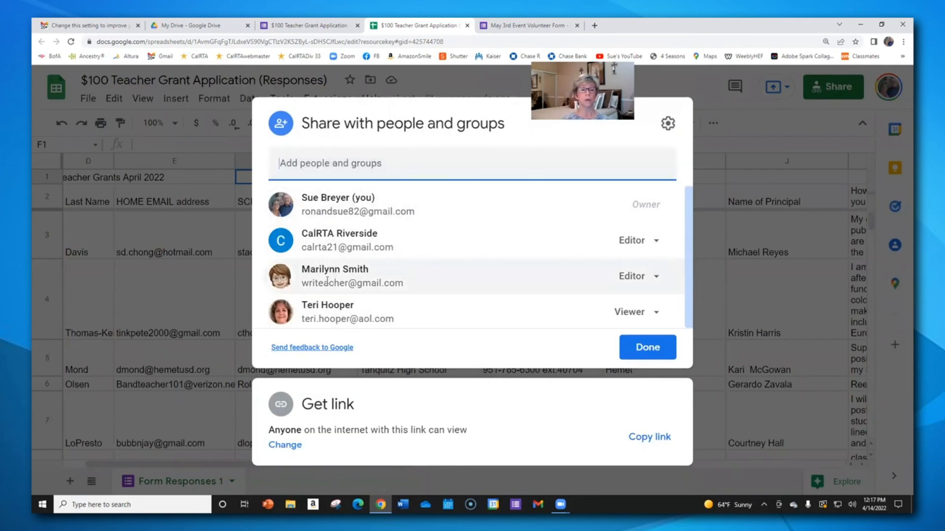
mouse_move(320, 280)
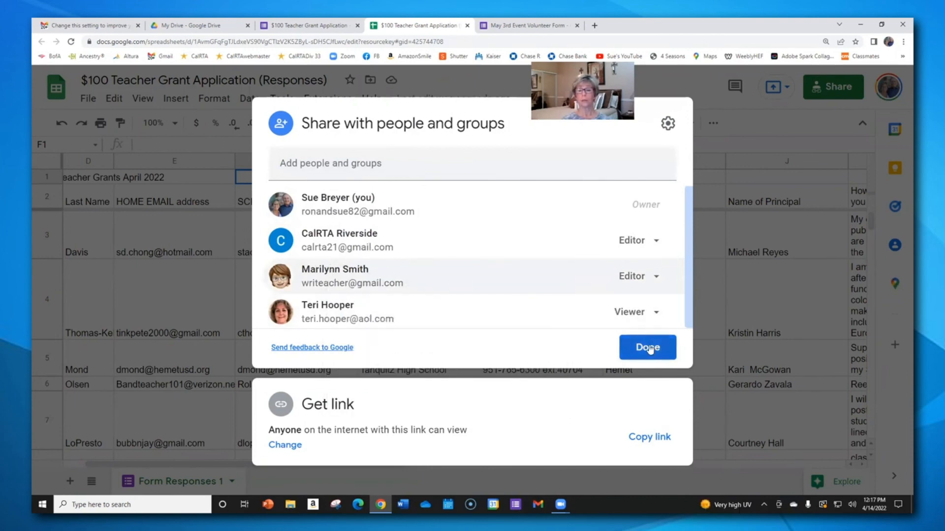
click(686, 84)
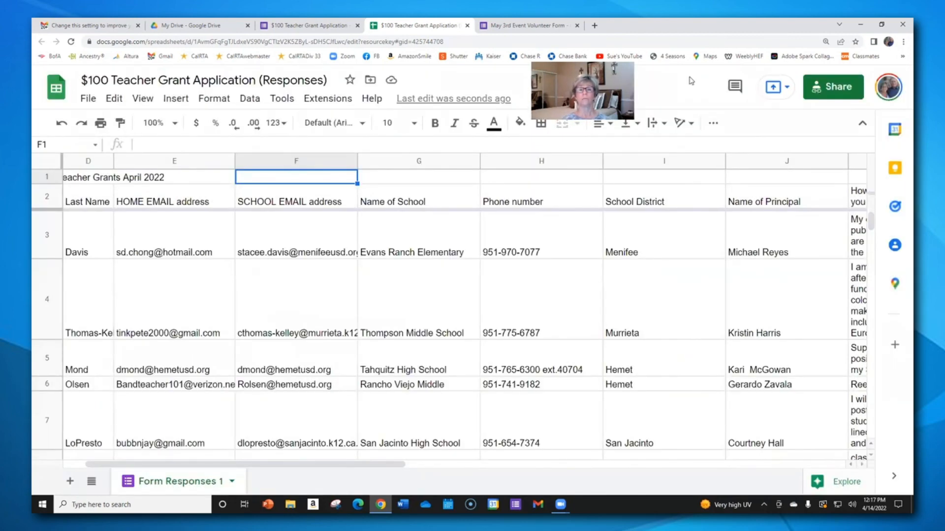